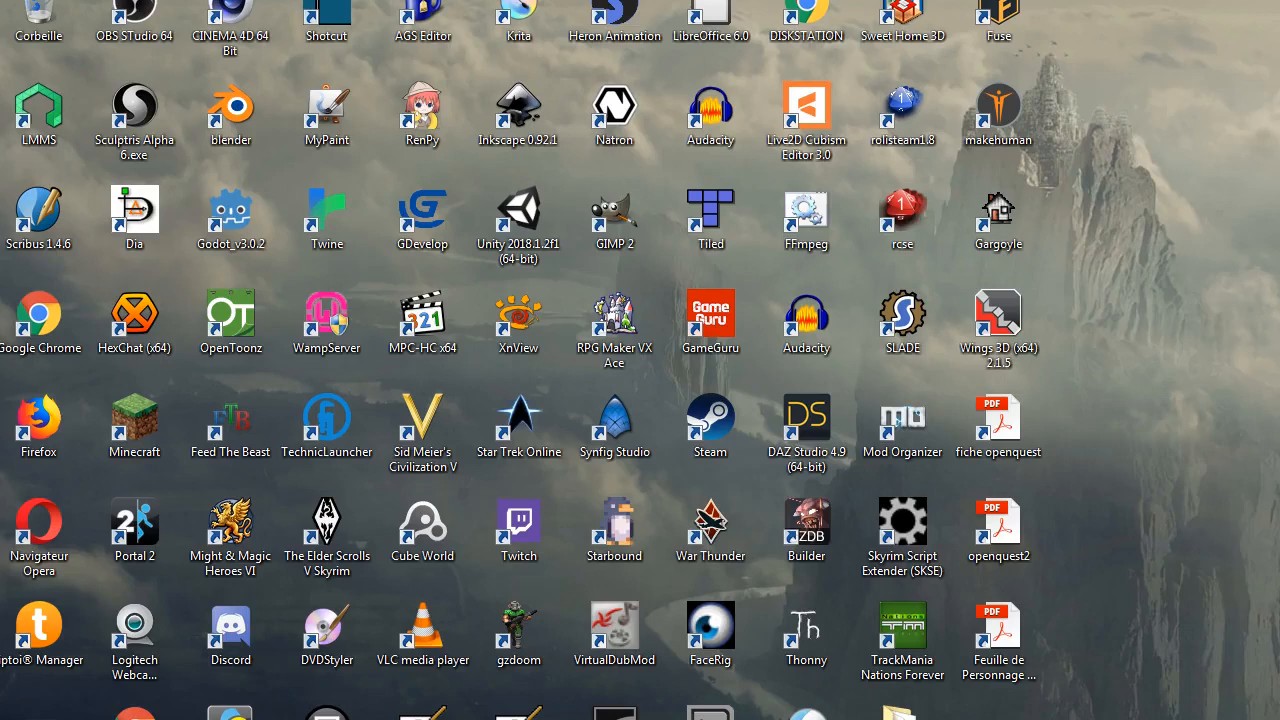
Step: Launch Shotcut, check for a newer version and view the installed version information
double_click(310, 36)
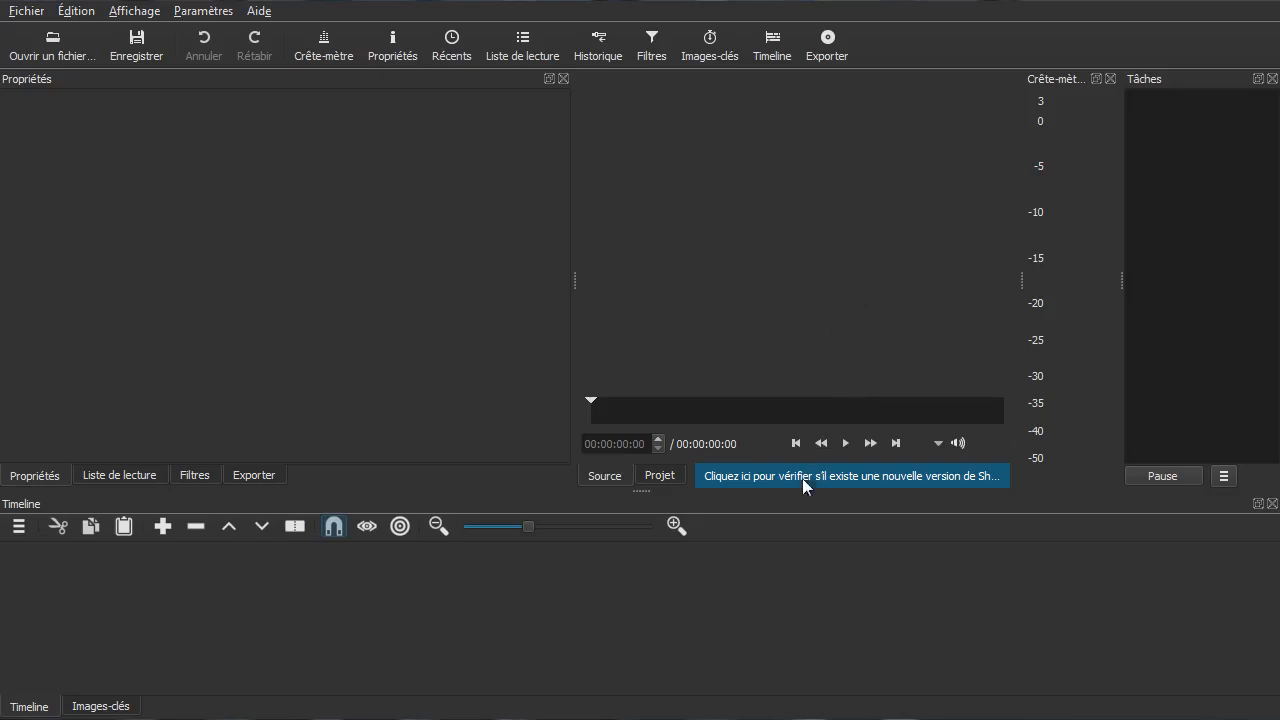
left_click(830, 471)
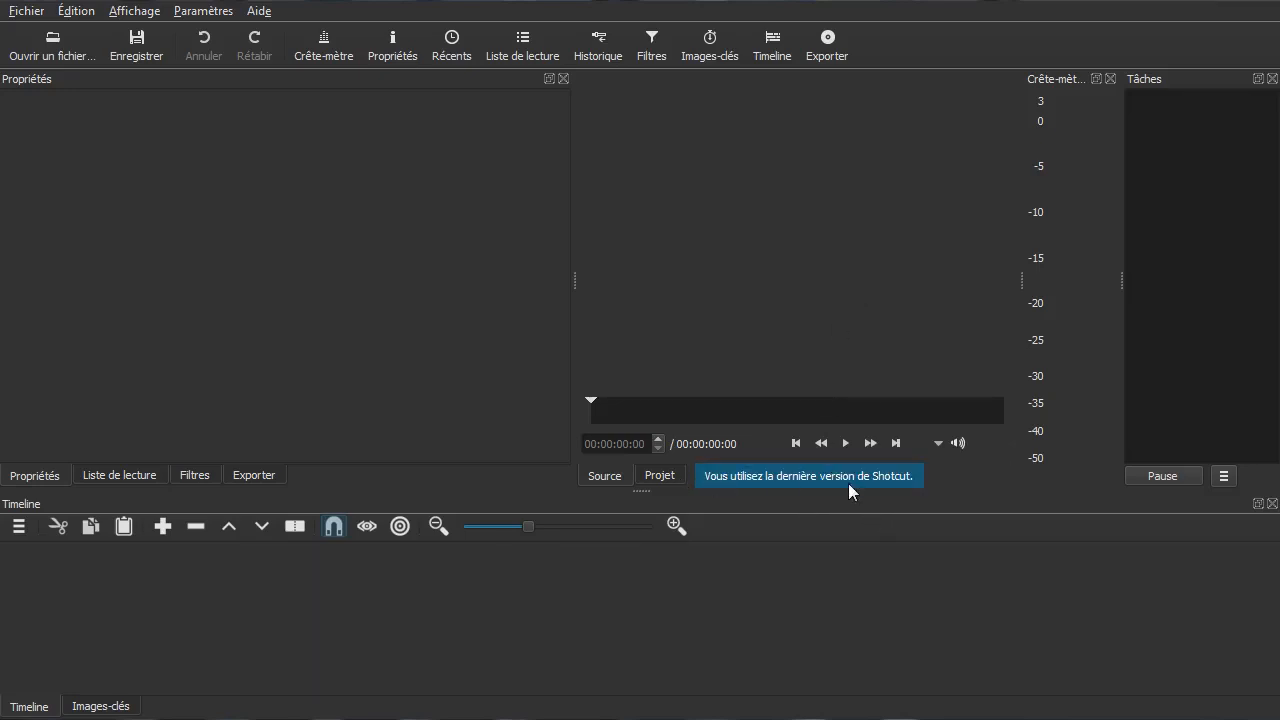
left_click(262, 14)
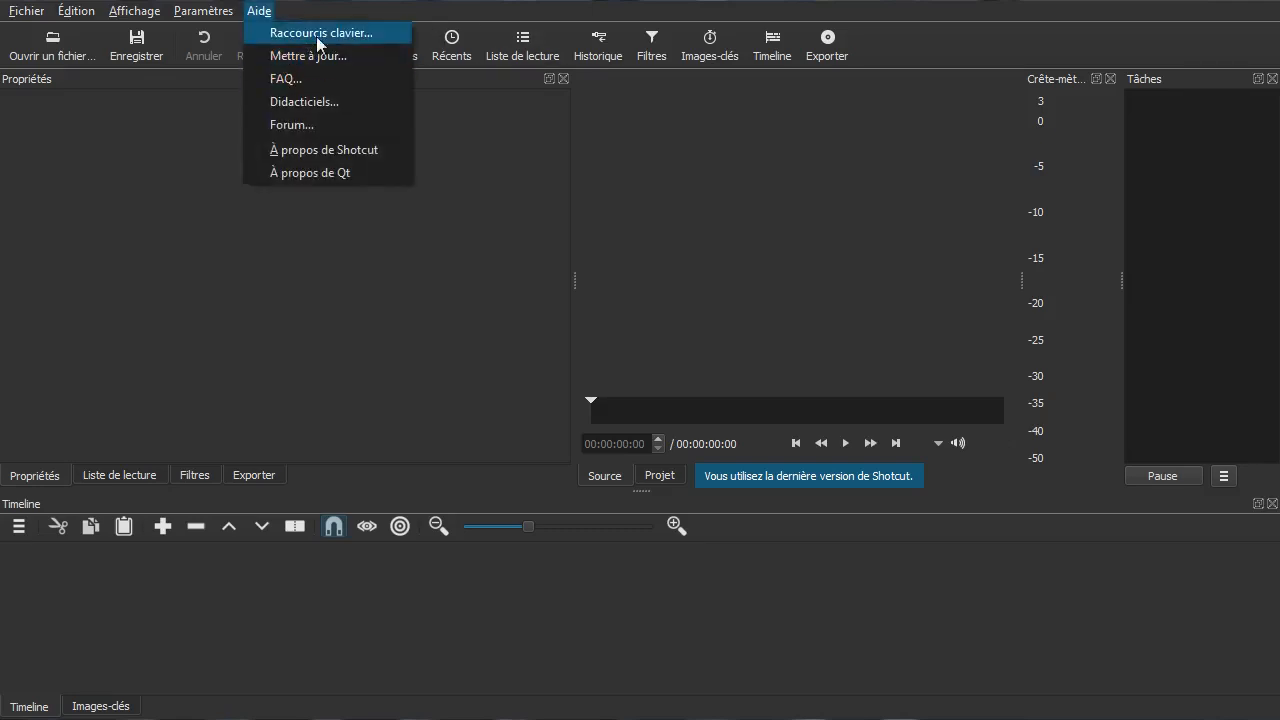
left_click(320, 149)
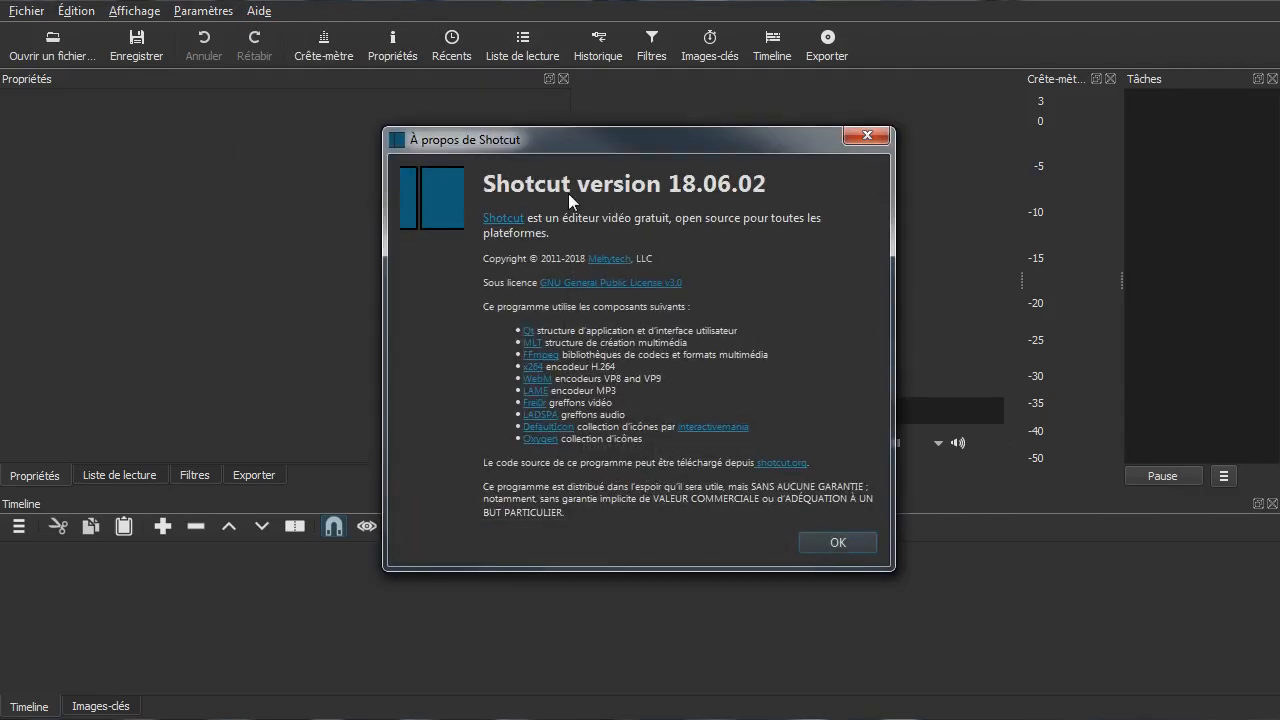
left_click(836, 544)
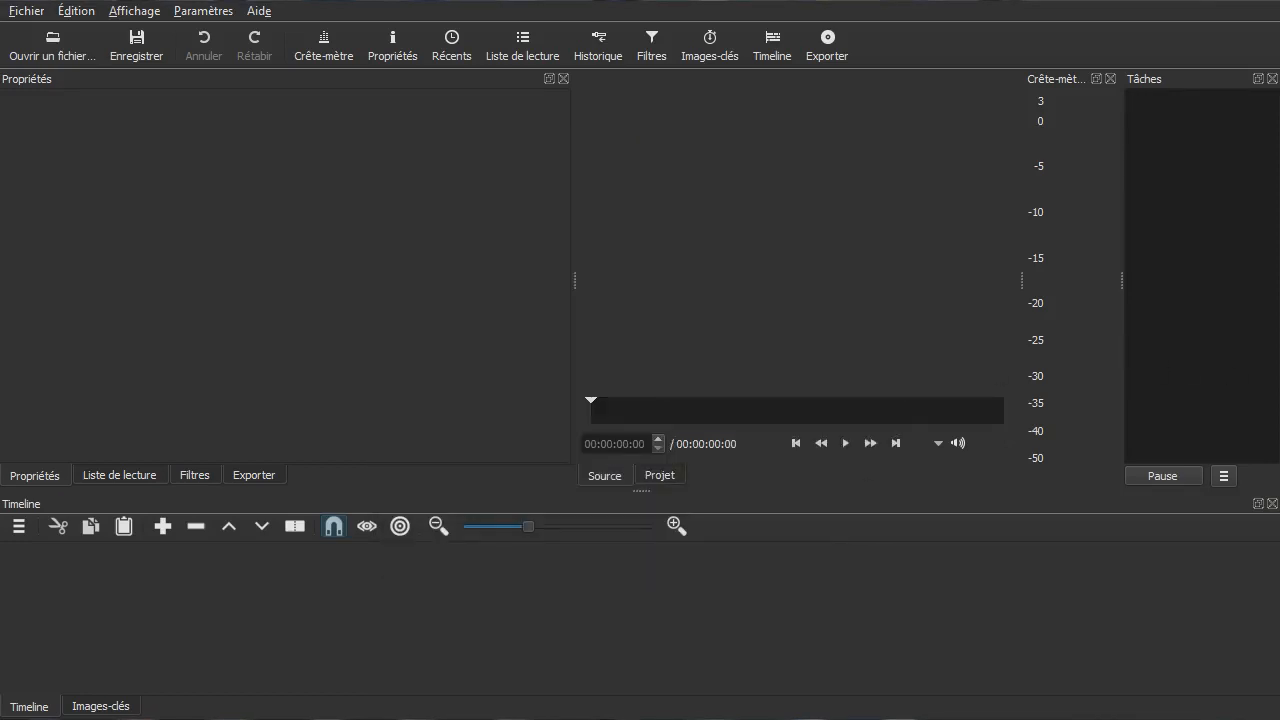
Step: Read the version 18.06 release notes on the Shotcut blog in the browser, including the Reverse entry
left_click_drag(600, 715, 858, 39)
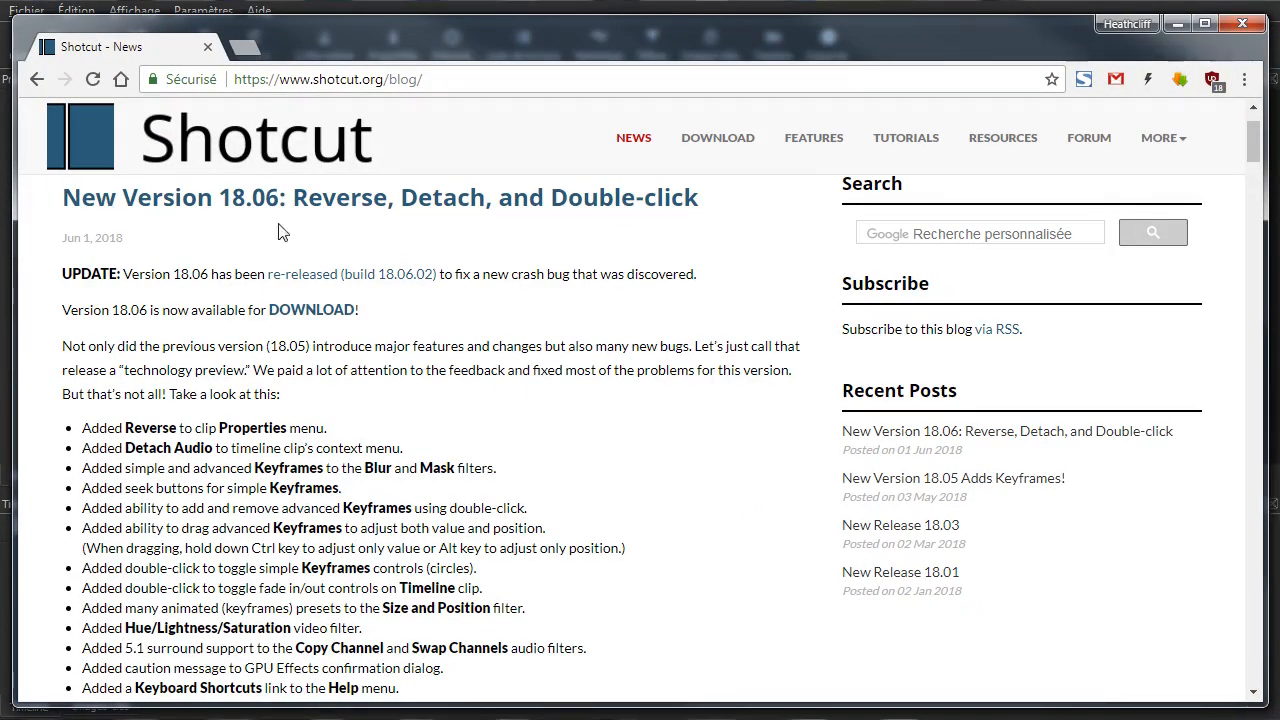
scroll(520, 455, "down", 1)
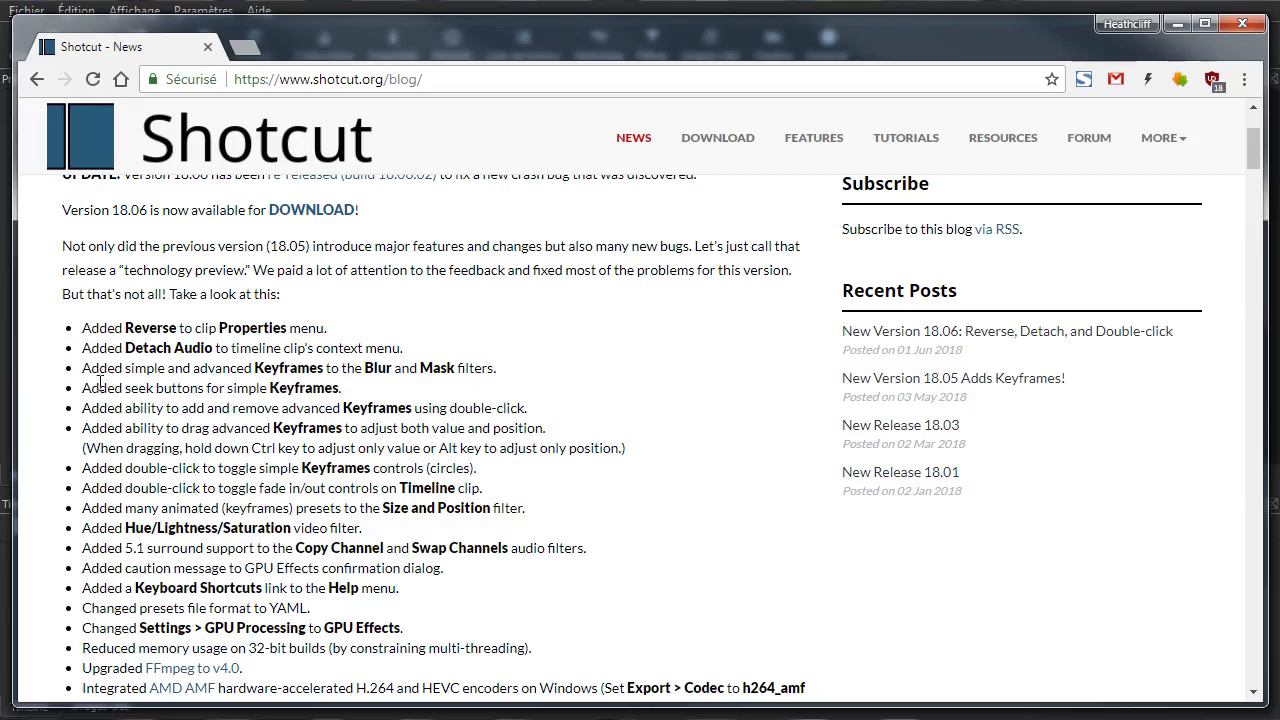
scroll(100, 381, "down", 1)
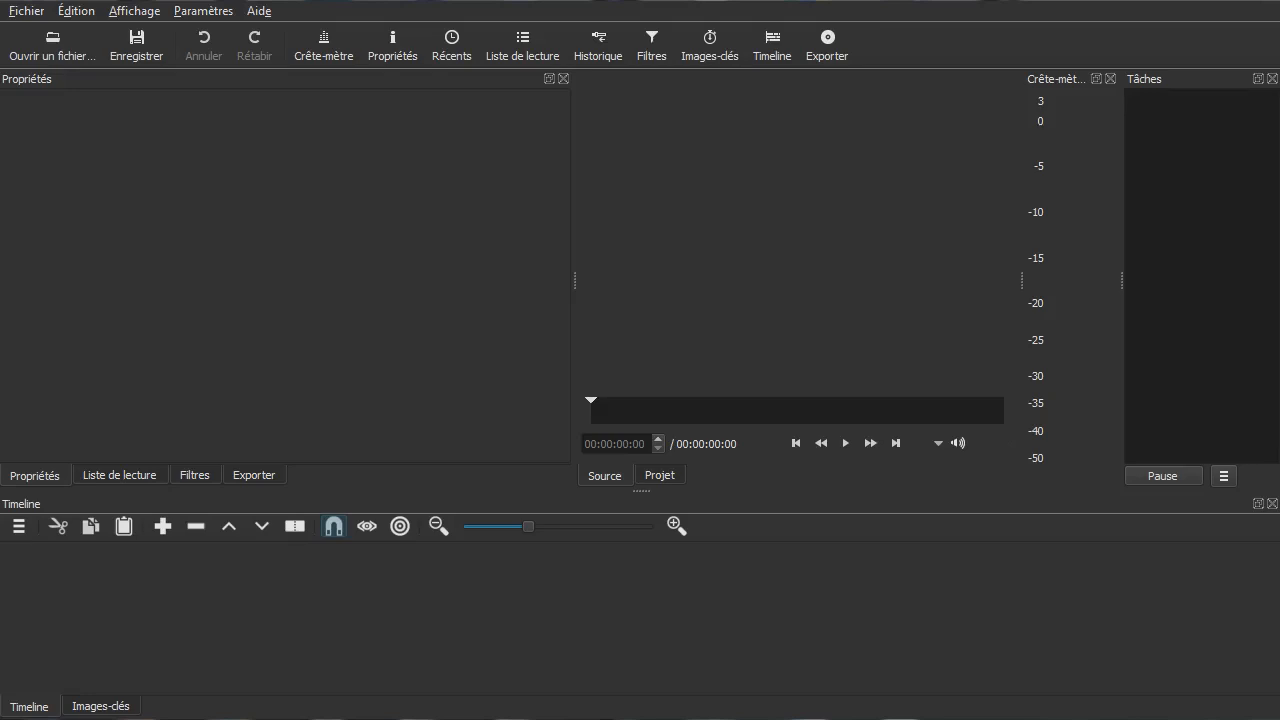
left_click_drag(1279, 90, 965, 18)
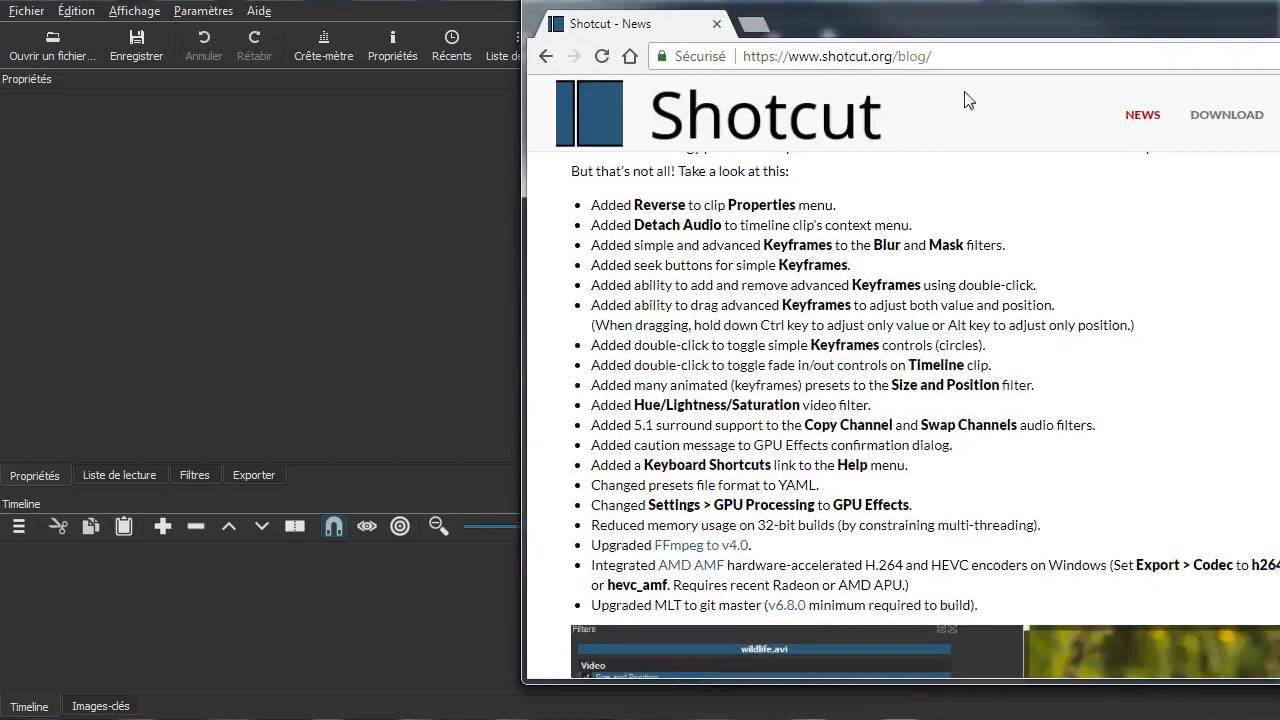
left_click_drag(592, 209, 858, 215)
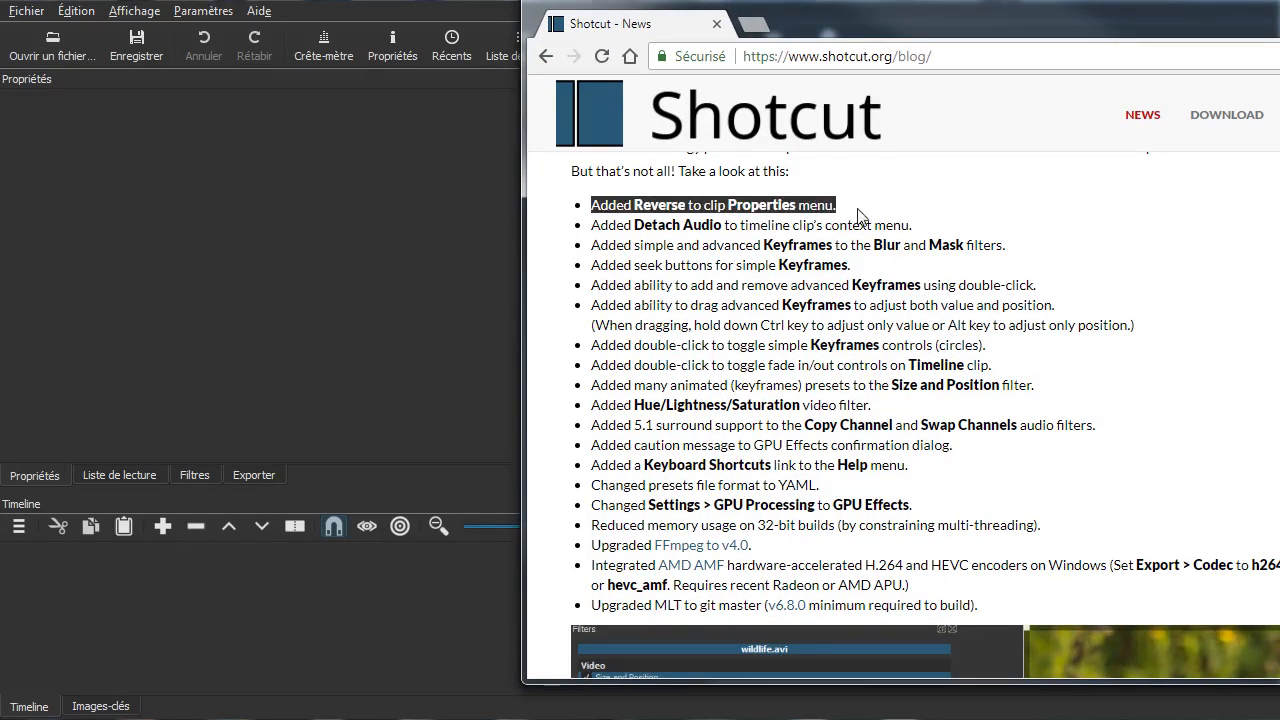
left_click(745, 208)
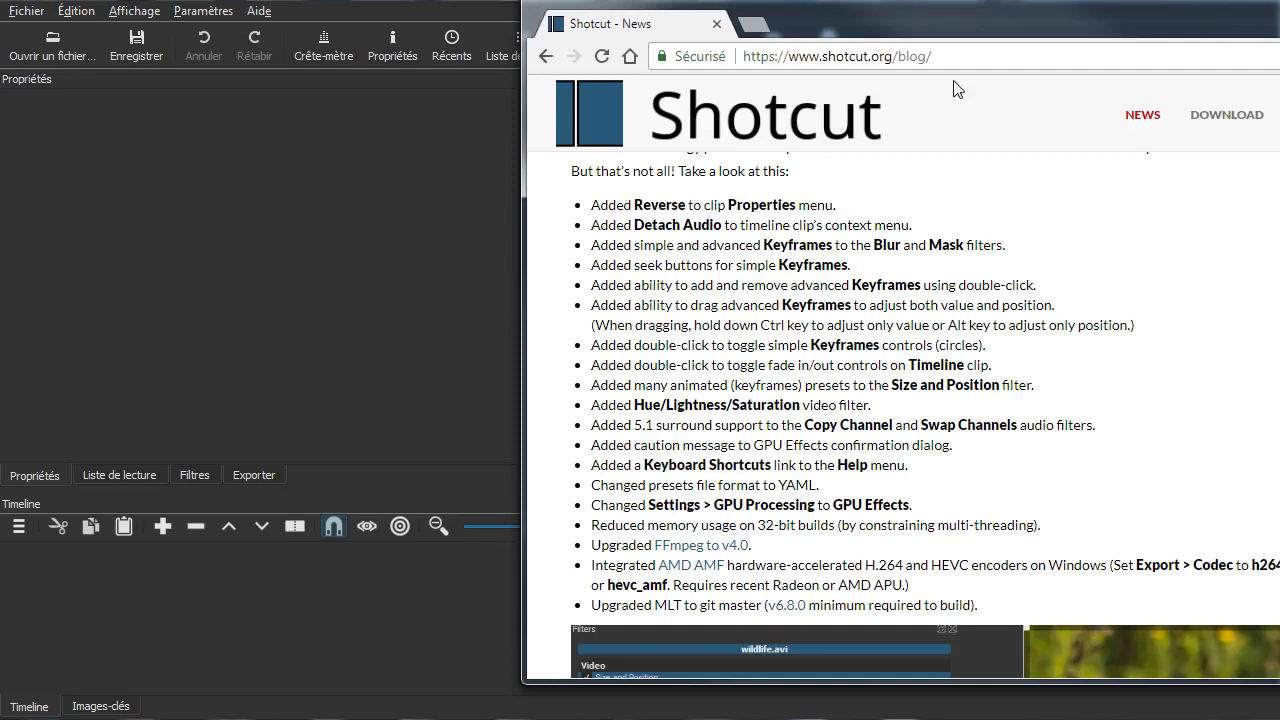
left_click_drag(935, 14, 1279, 80)
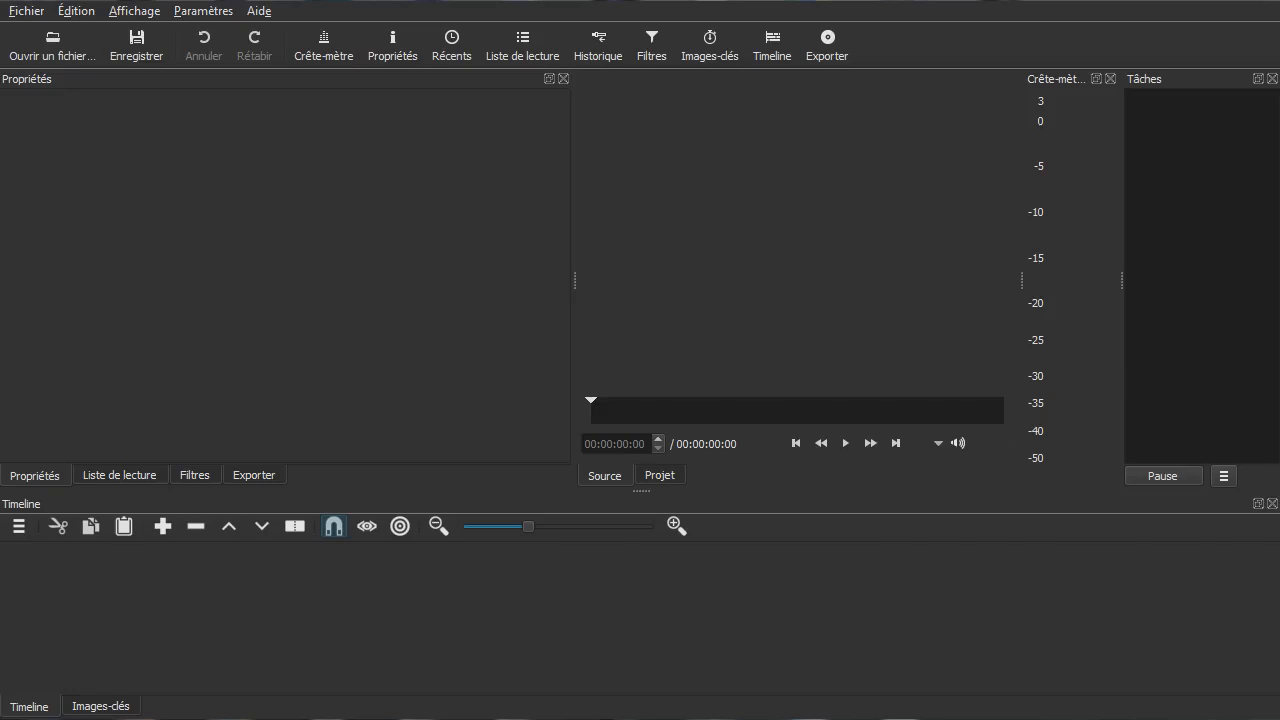
Step: Load 343025947.mp4 into the source player, add it to the playlist and pause playback
left_click_drag(1057, 231, 658, 209)
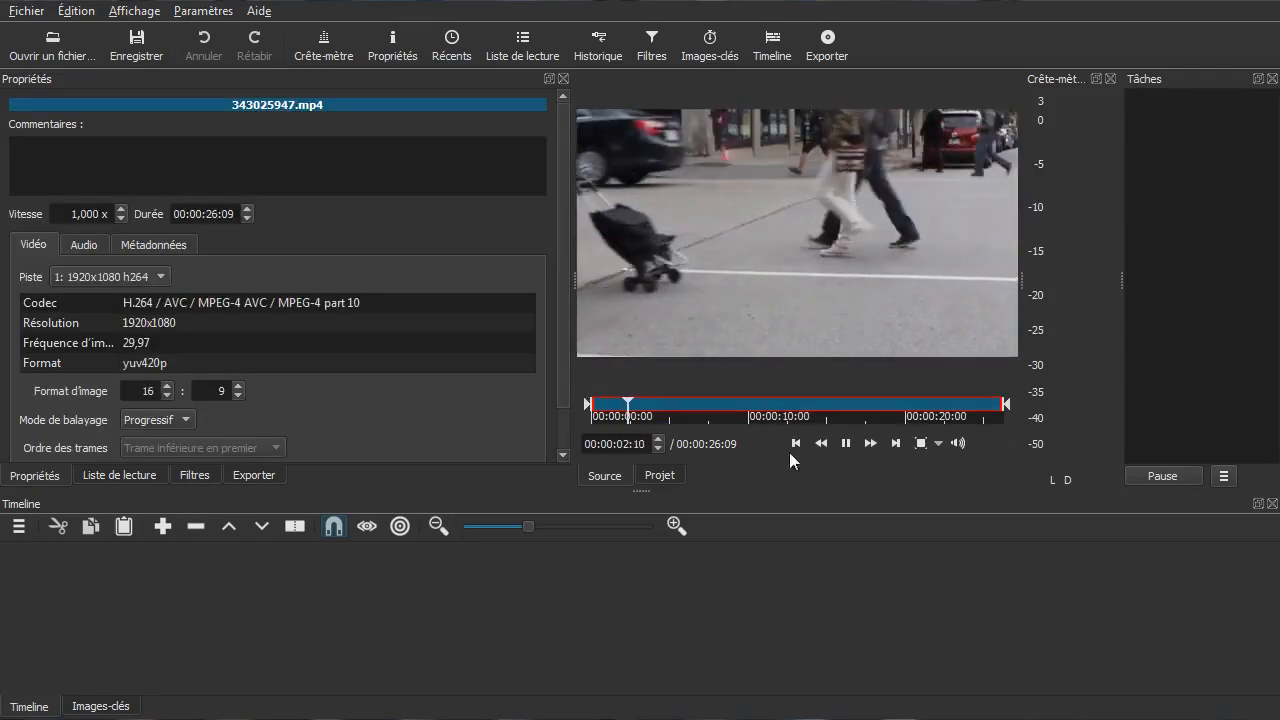
left_click(109, 475)
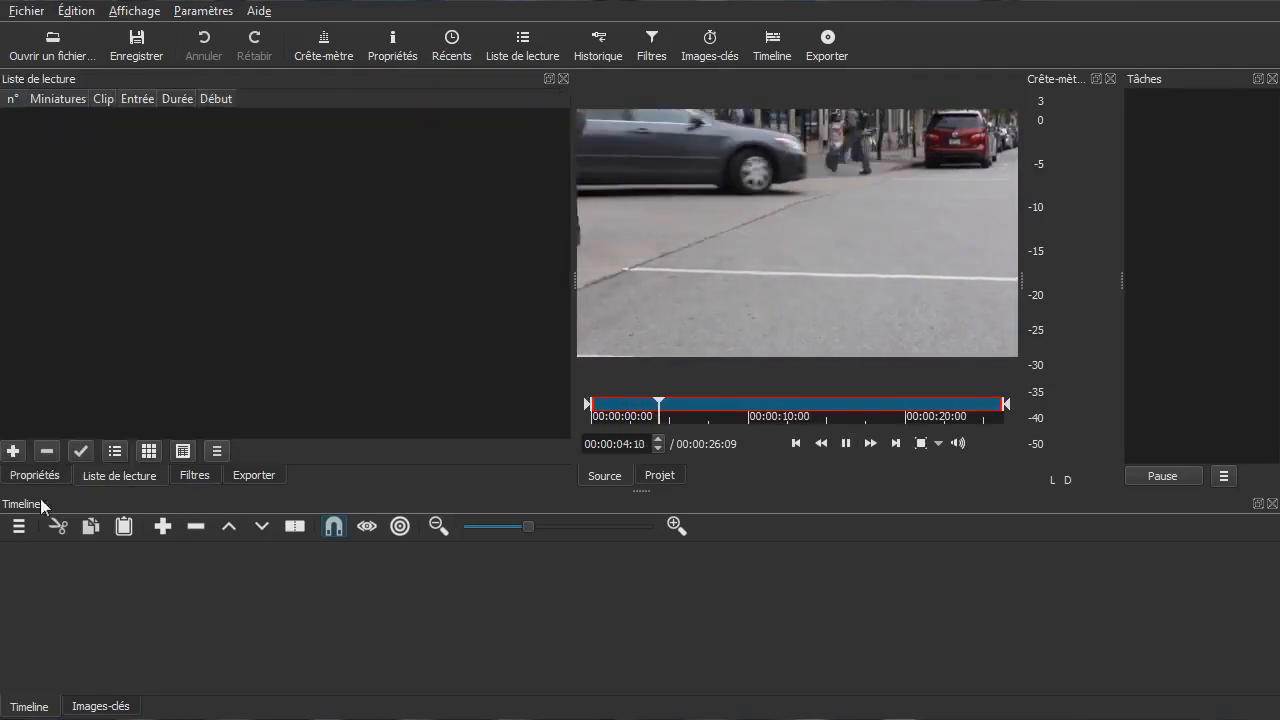
left_click(13, 455)
left_click(846, 443)
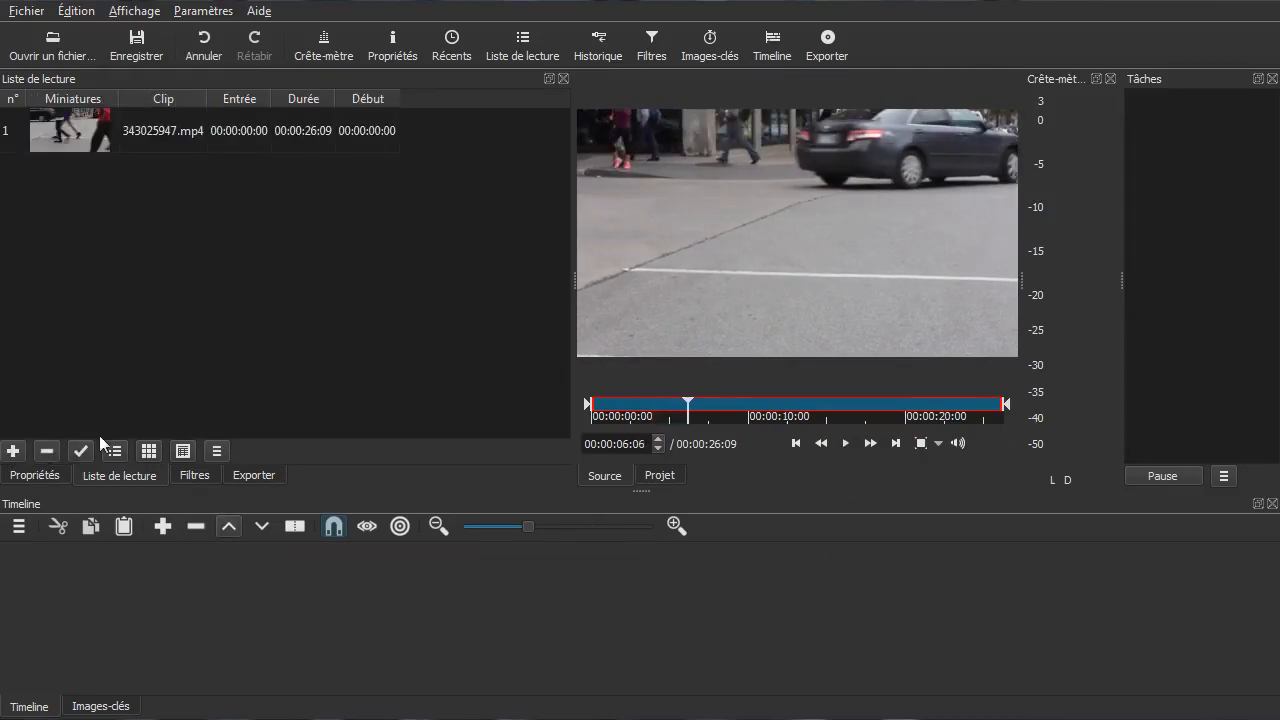
Step: Reverse the clip using the lossy I-frame-only H.264/AAC MP4 format, saving it as "343025947 - Reversed" in the tutoshotcut folder
left_click(20, 476)
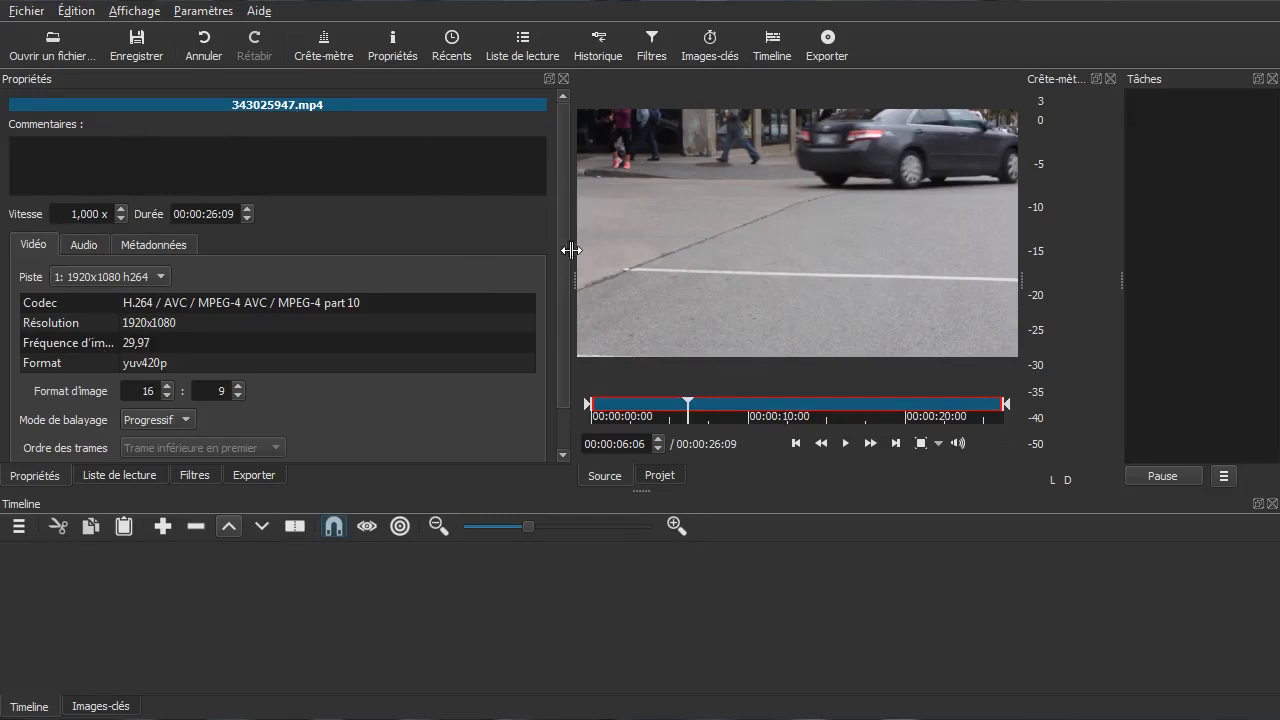
left_click_drag(561, 261, 570, 334)
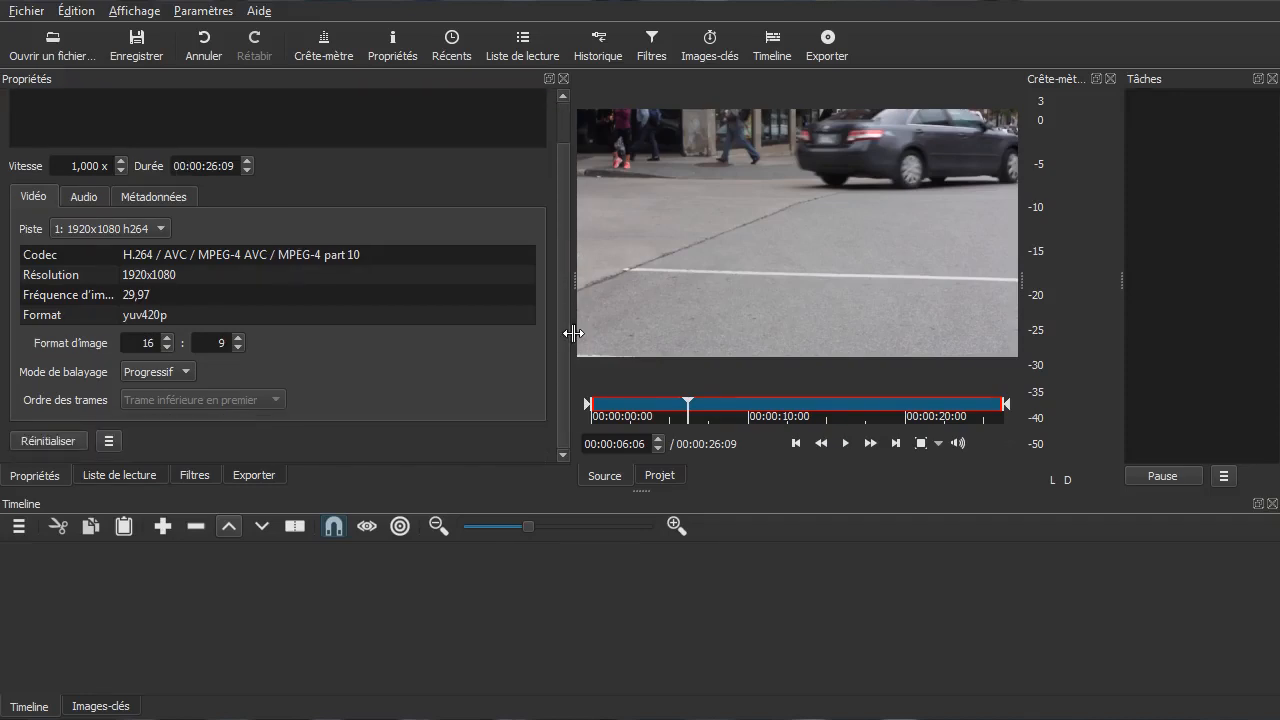
left_click(109, 440)
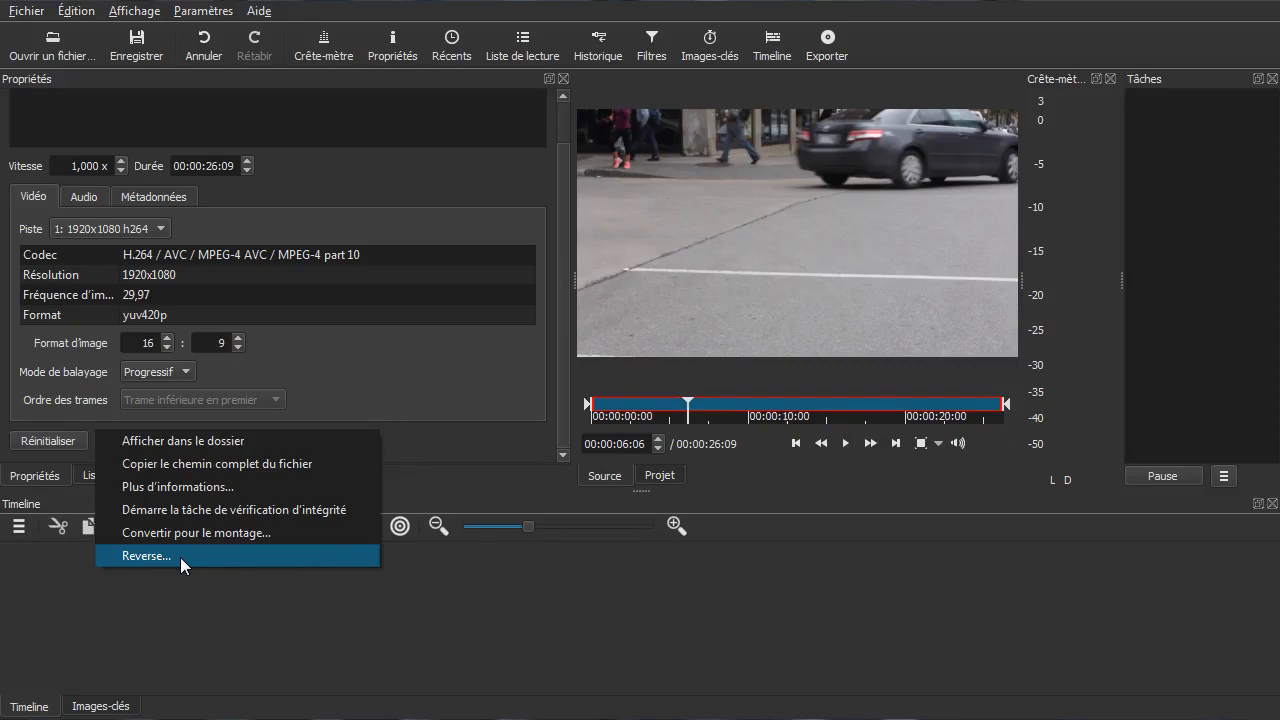
left_click(180, 557)
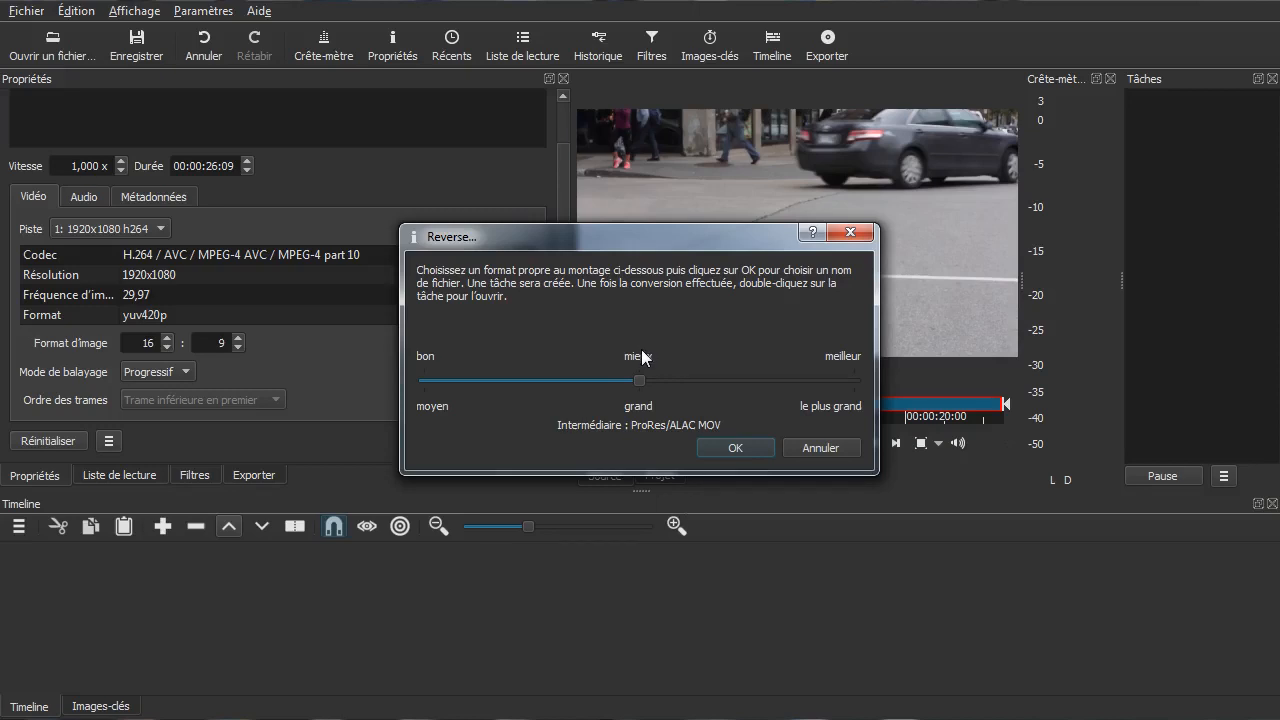
left_click(444, 380)
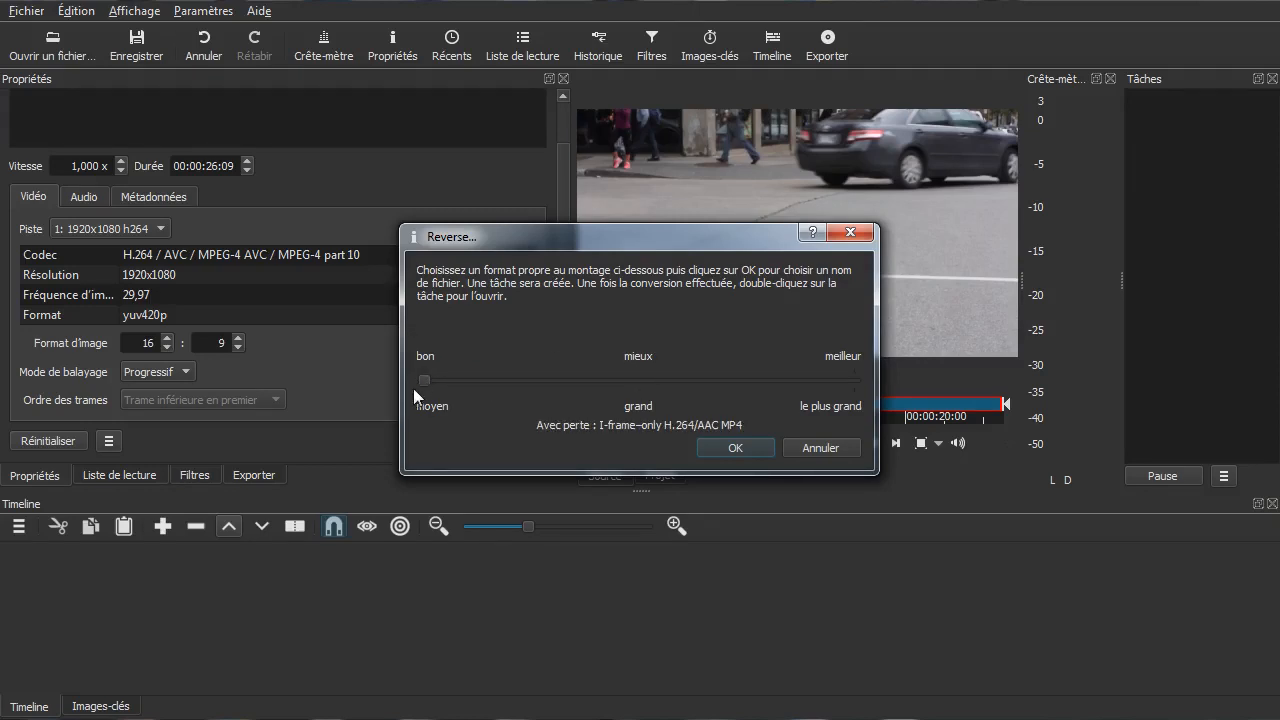
left_click_drag(426, 380, 490, 386)
left_click(738, 445)
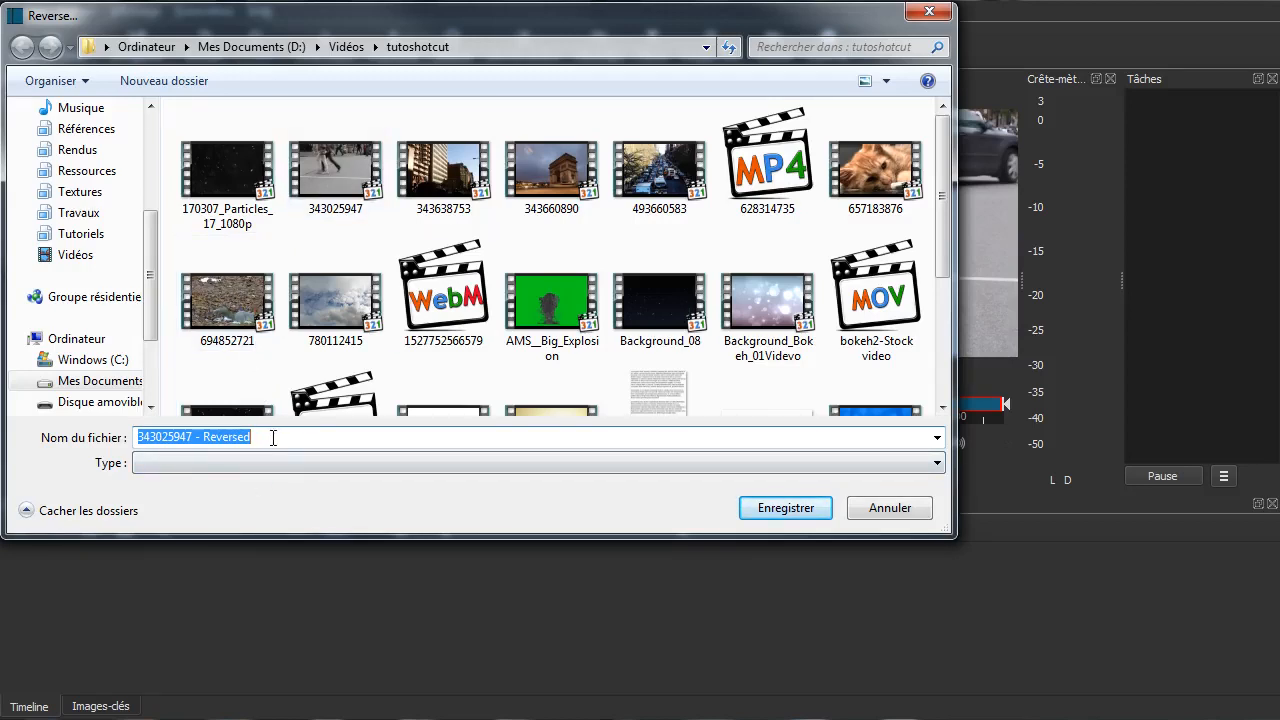
left_click(752, 508)
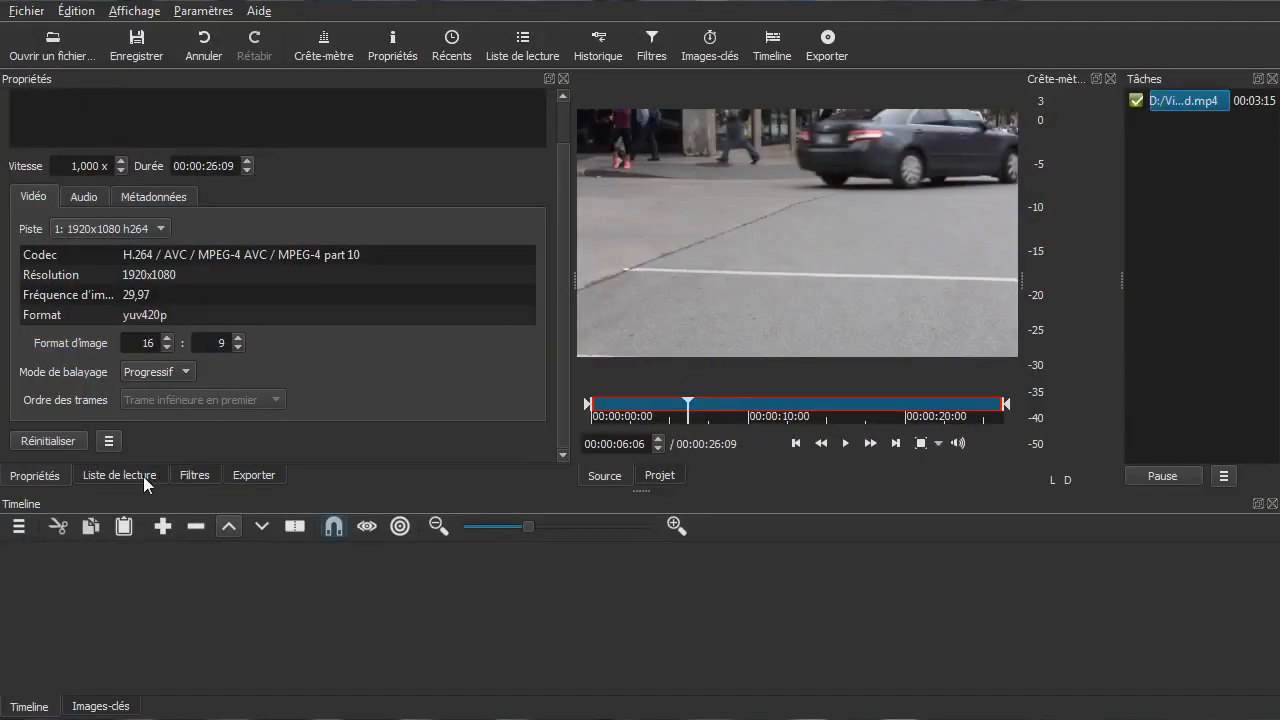
Step: Load the reversed clip into the source player and add it to the playlist
left_click(144, 476)
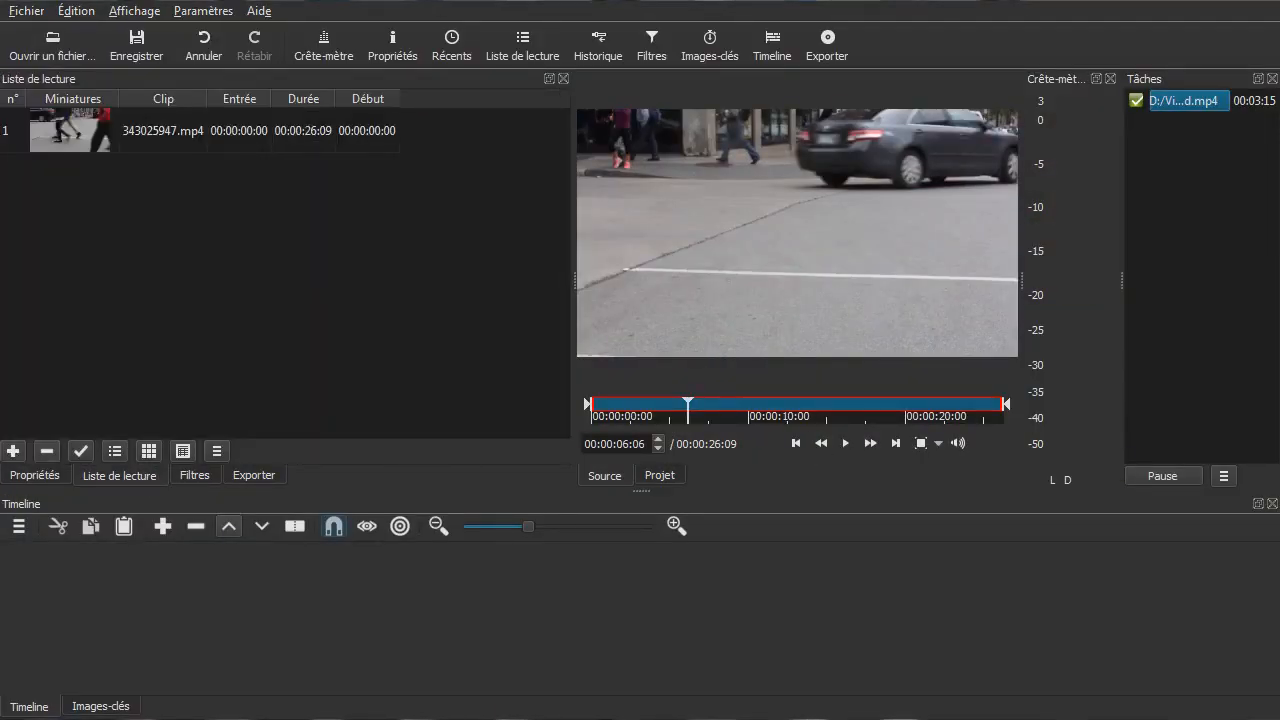
left_click_drag(70, 130, 645, 266)
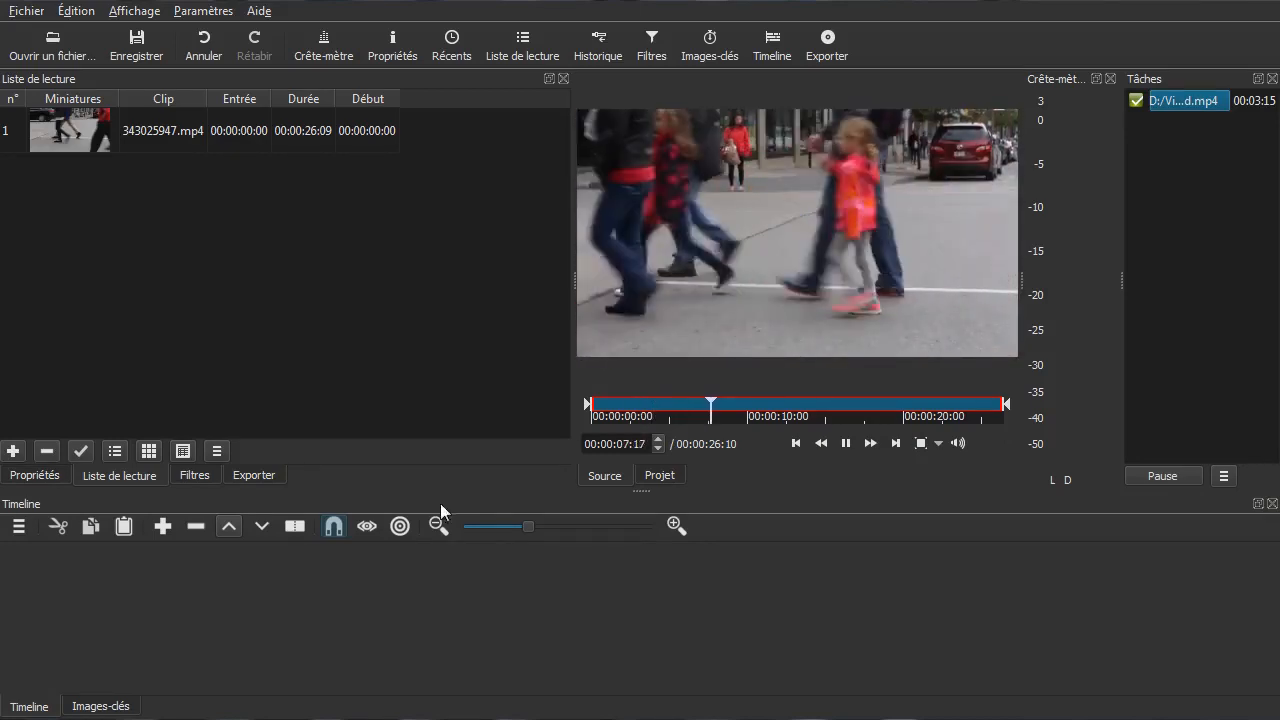
left_click(8, 453)
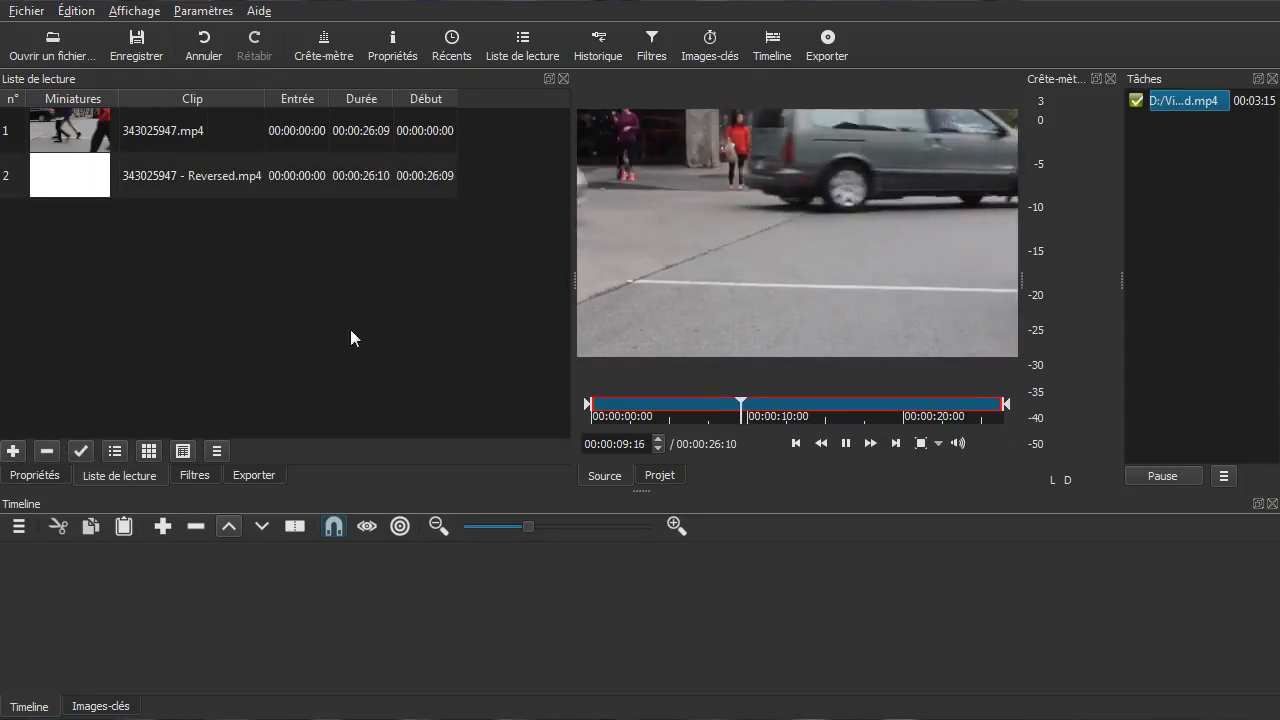
Step: Open the original 343025947.mp4 from the playlist and play it
left_click(85, 128)
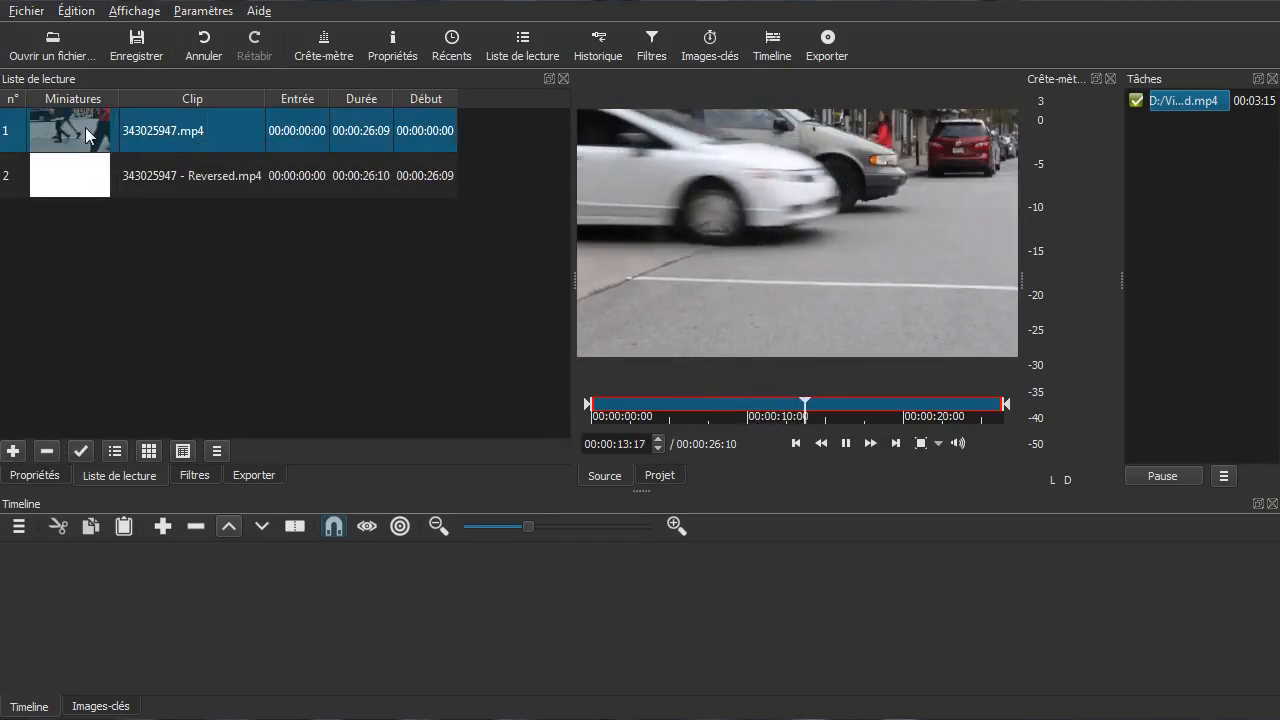
double_click(85, 127)
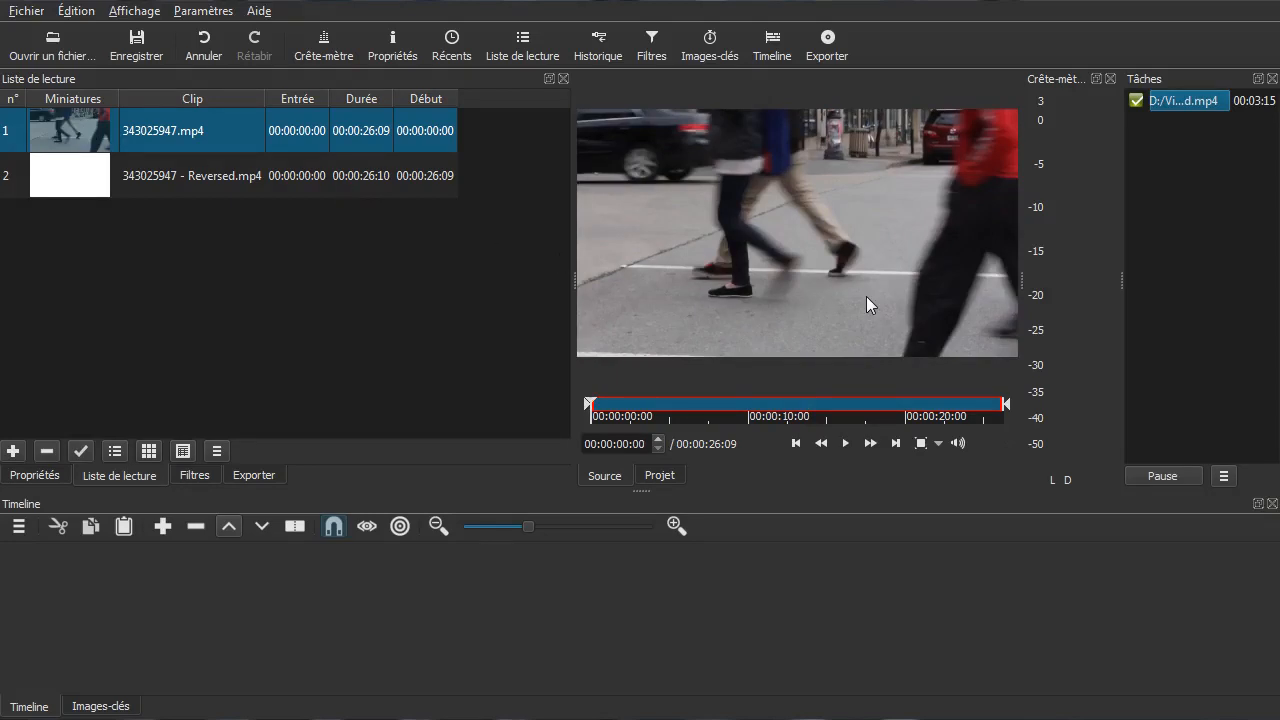
left_click(845, 444)
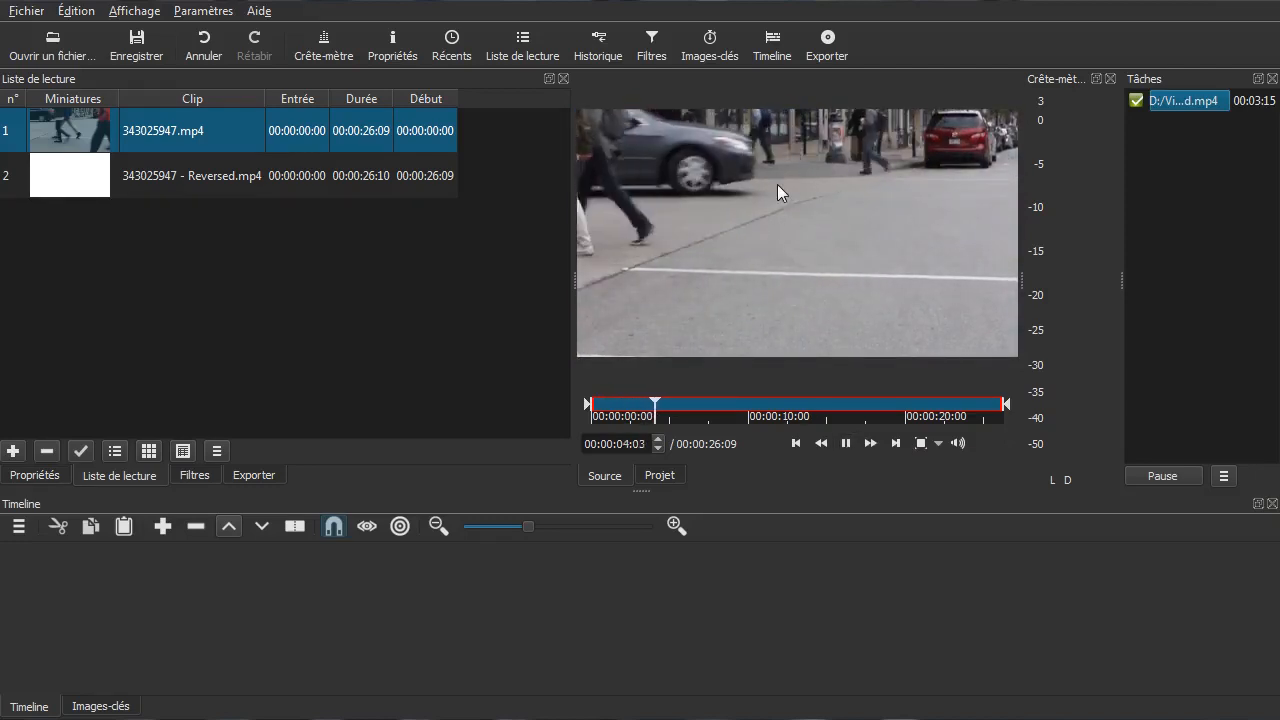
Step: Play the reversed clip from the playlist to compare it with the original, and pause it
left_click(78, 162)
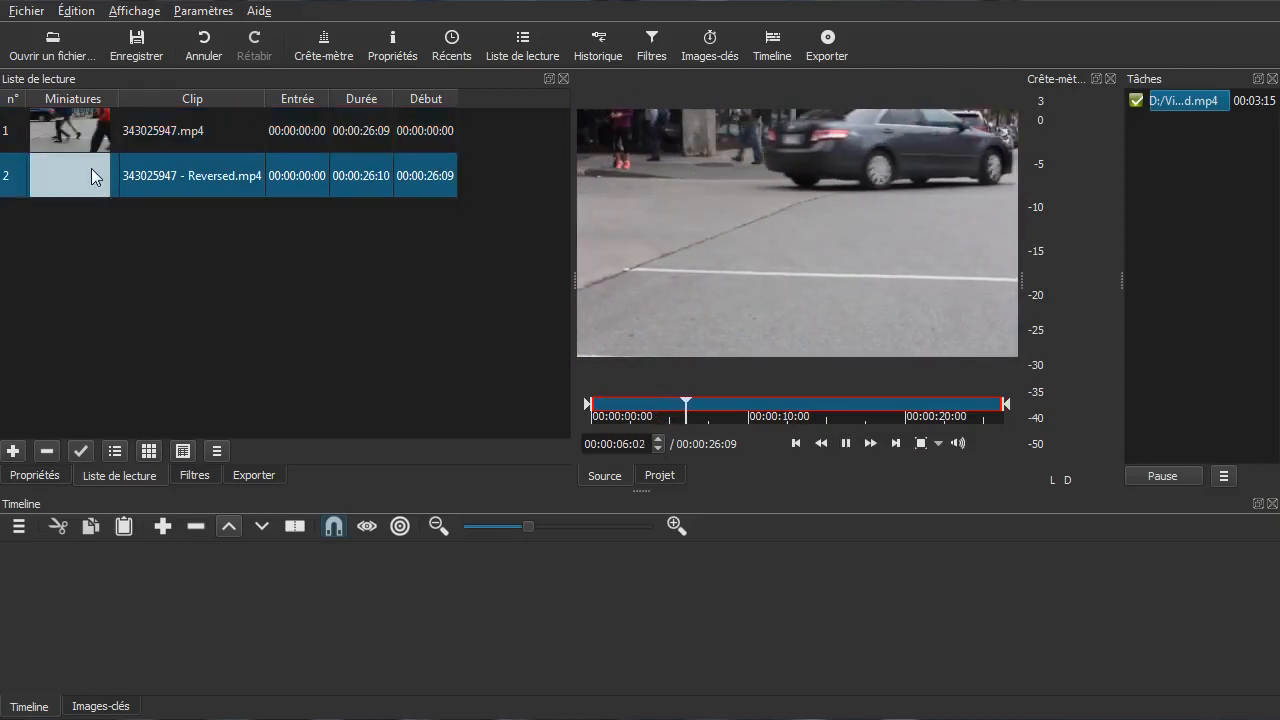
double_click(91, 168)
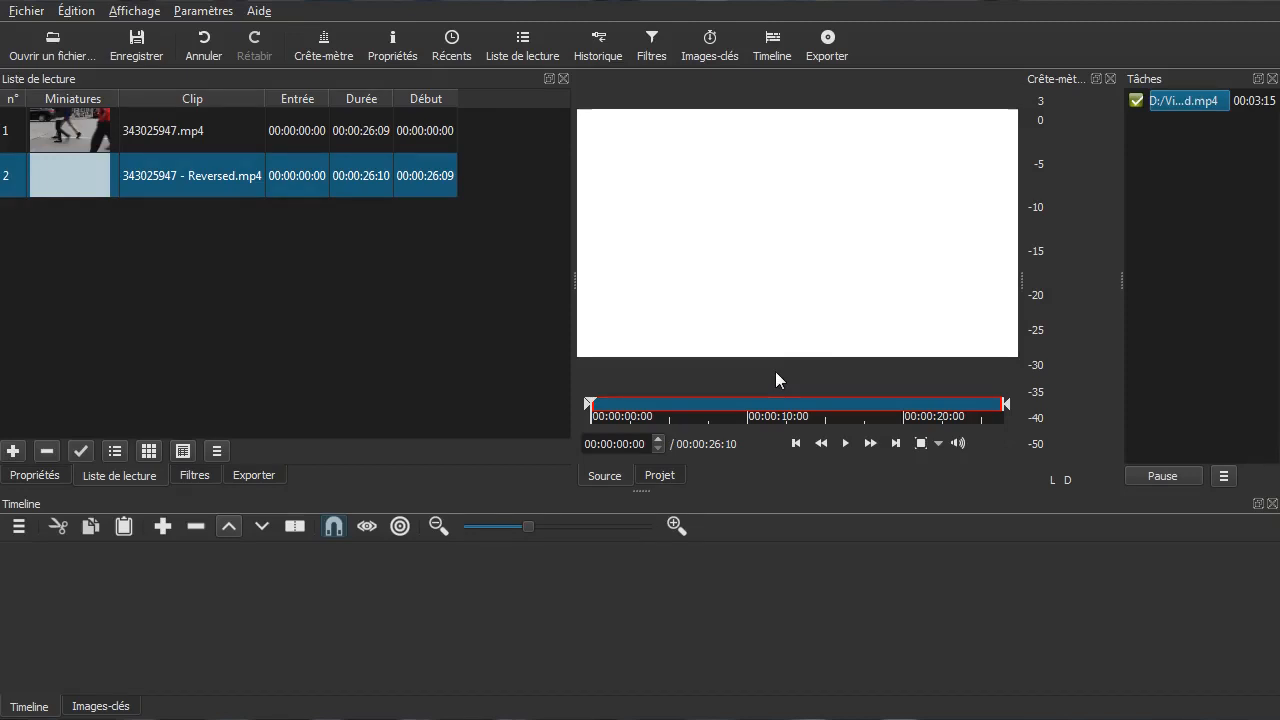
left_click(846, 451)
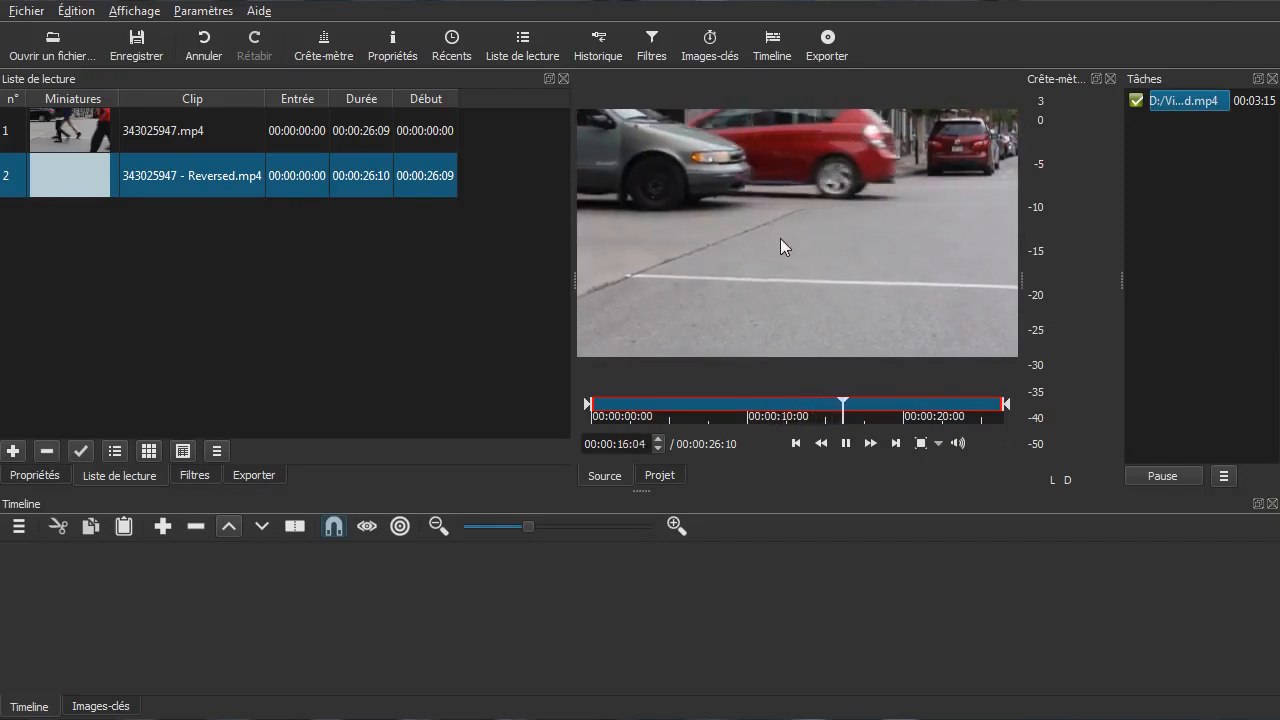
left_click(847, 442)
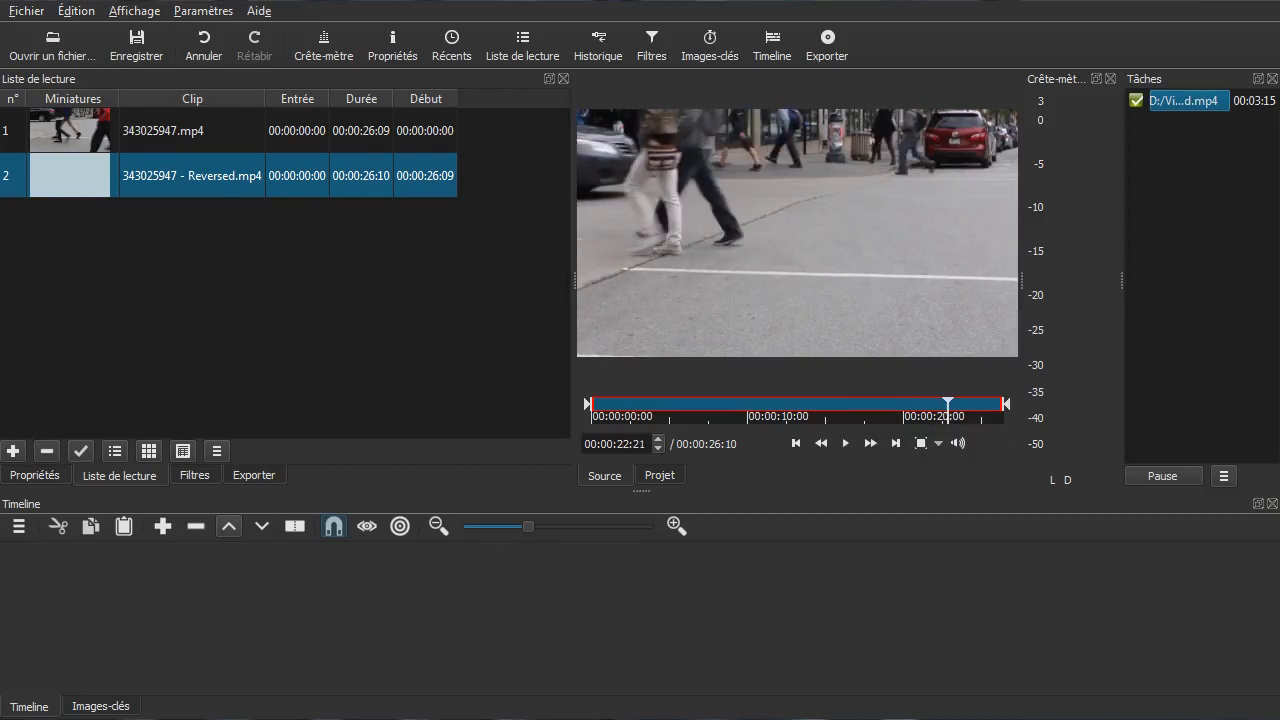
Step: Consult the Detach Audio entry in the browser's release notes, and load the squirrel video into Shotcut's source player
left_click_drag(1279, 4, 826, 48)
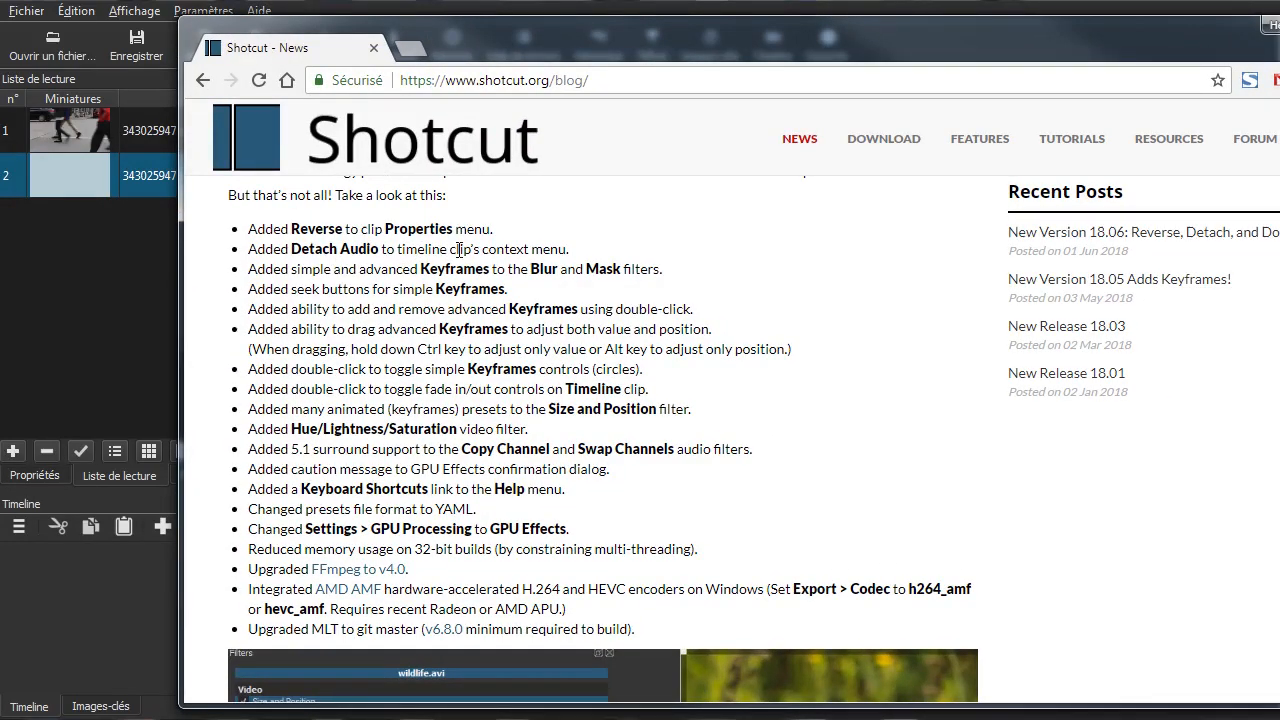
left_click_drag(581, 25, 589, 27)
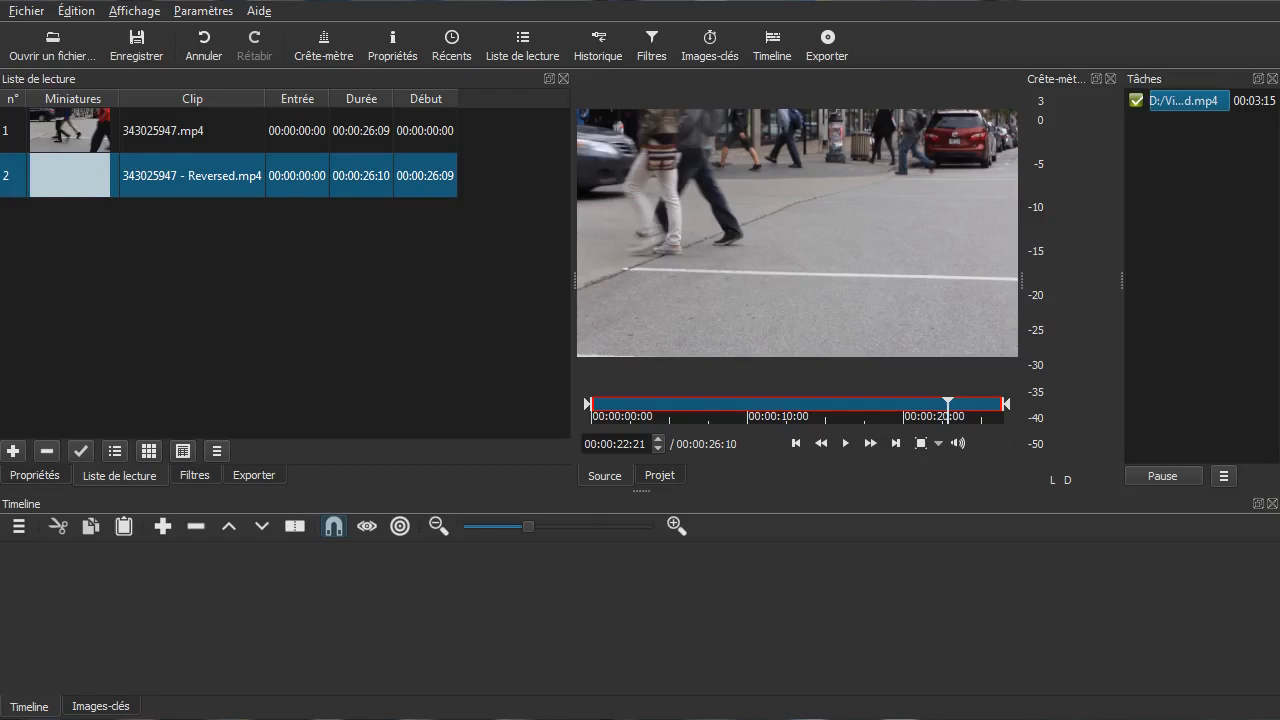
left_click_drag(929, 330, 841, 276)
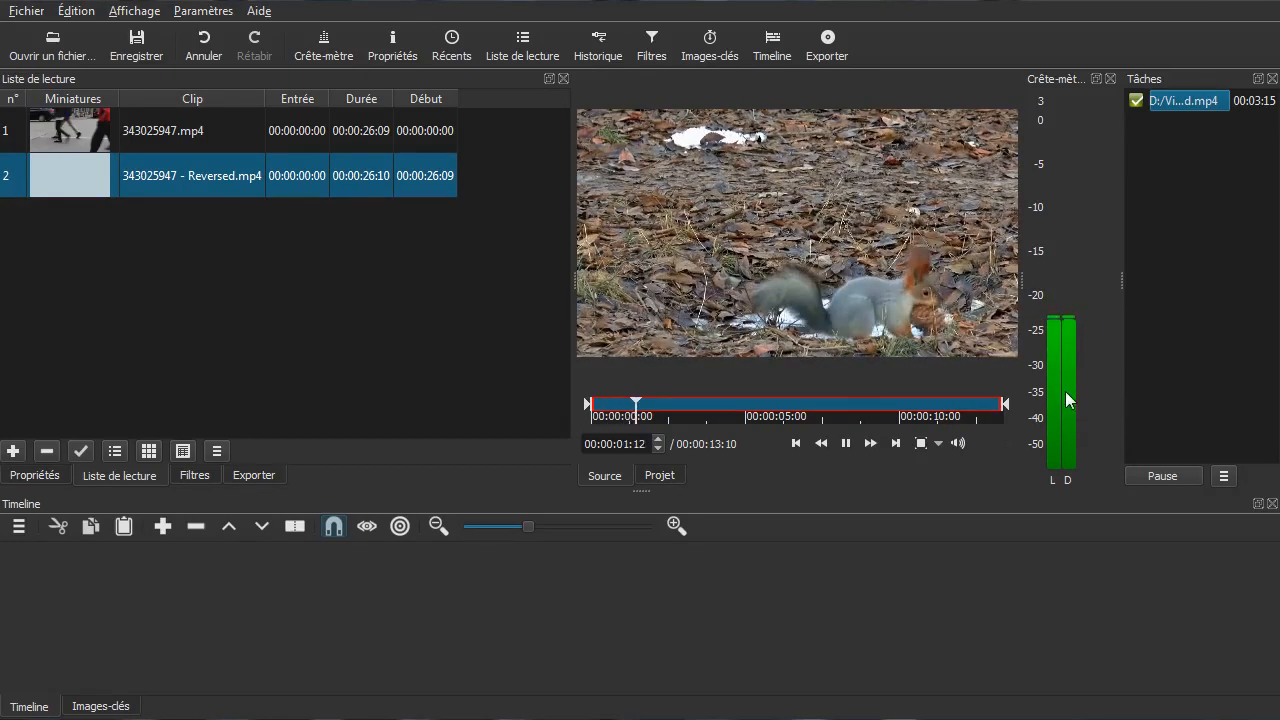
Step: Add the squirrel video 694852721.mp4 to the playlist, pause it, and place it at the start of a new V1 timeline track
left_click(13, 451)
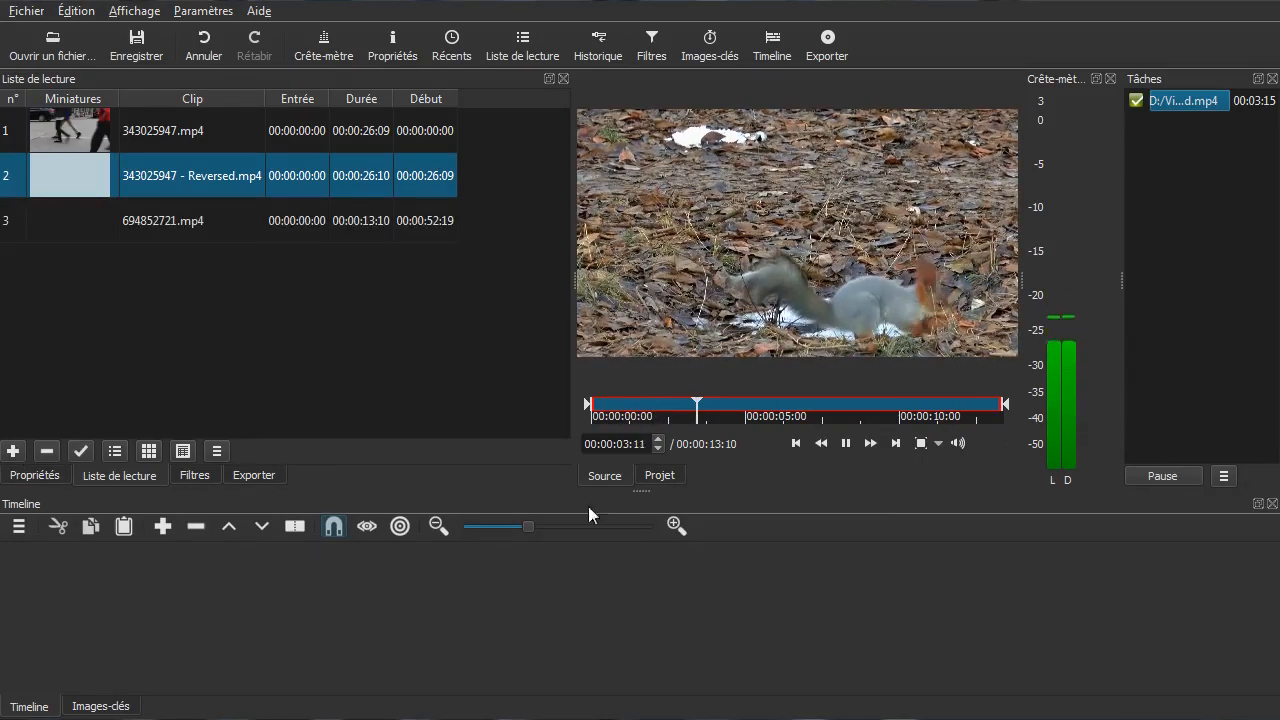
left_click(851, 443)
left_click(40, 222)
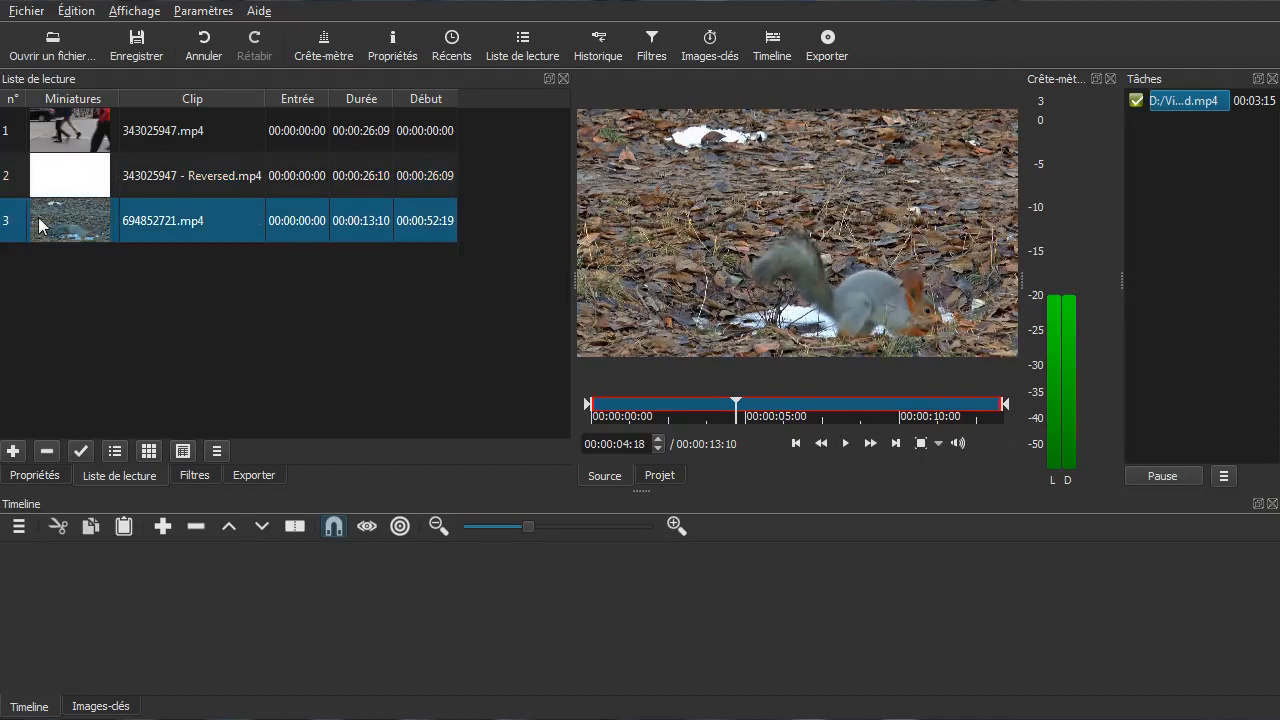
left_click_drag(78, 222, 70, 603)
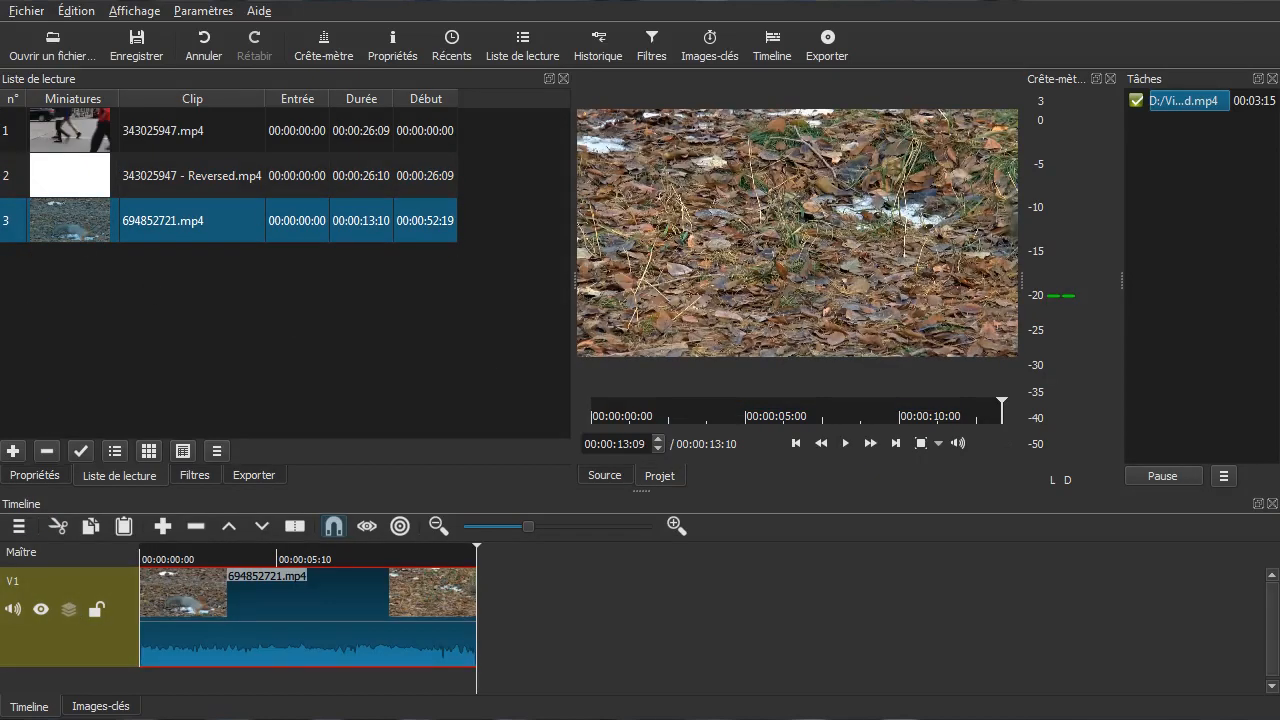
Step: Consult the Detach Audio release note, enlarge the timeline area, and detach the audio of the 694852721.mp4 clip on V1
left_click_drag(1279, 60, 1081, 96)
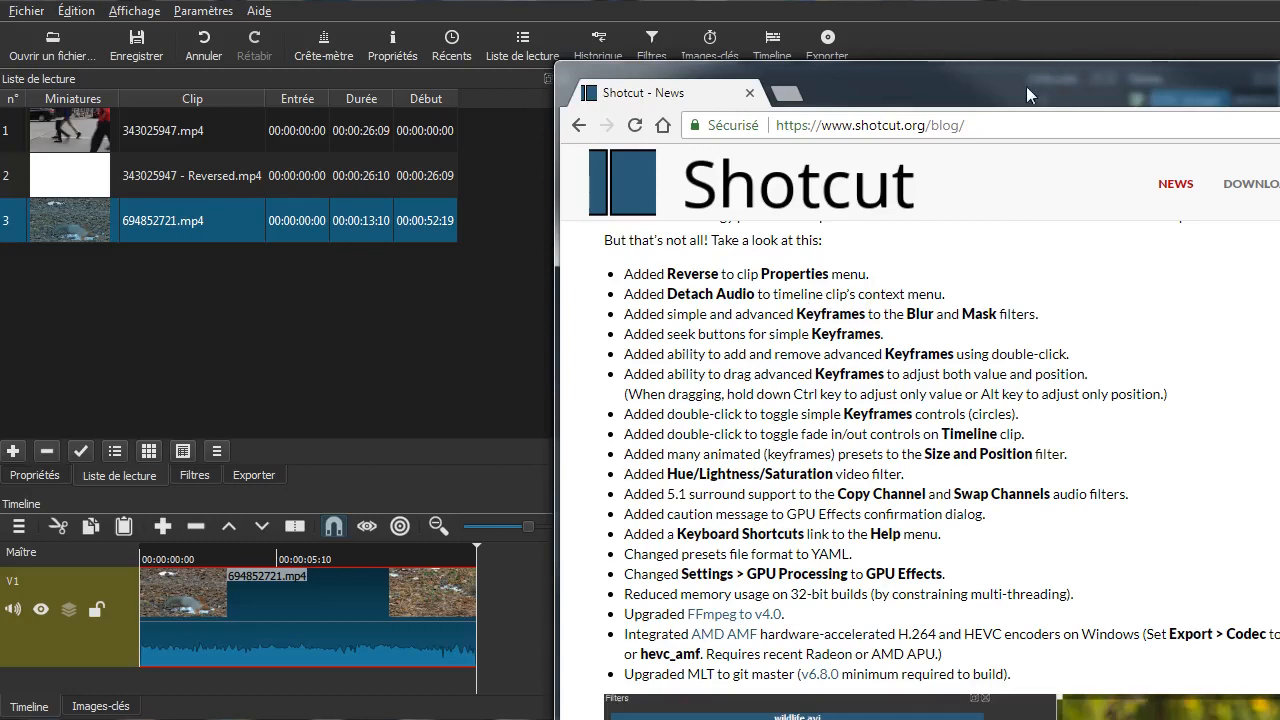
left_click_drag(1029, 90, 1279, 116)
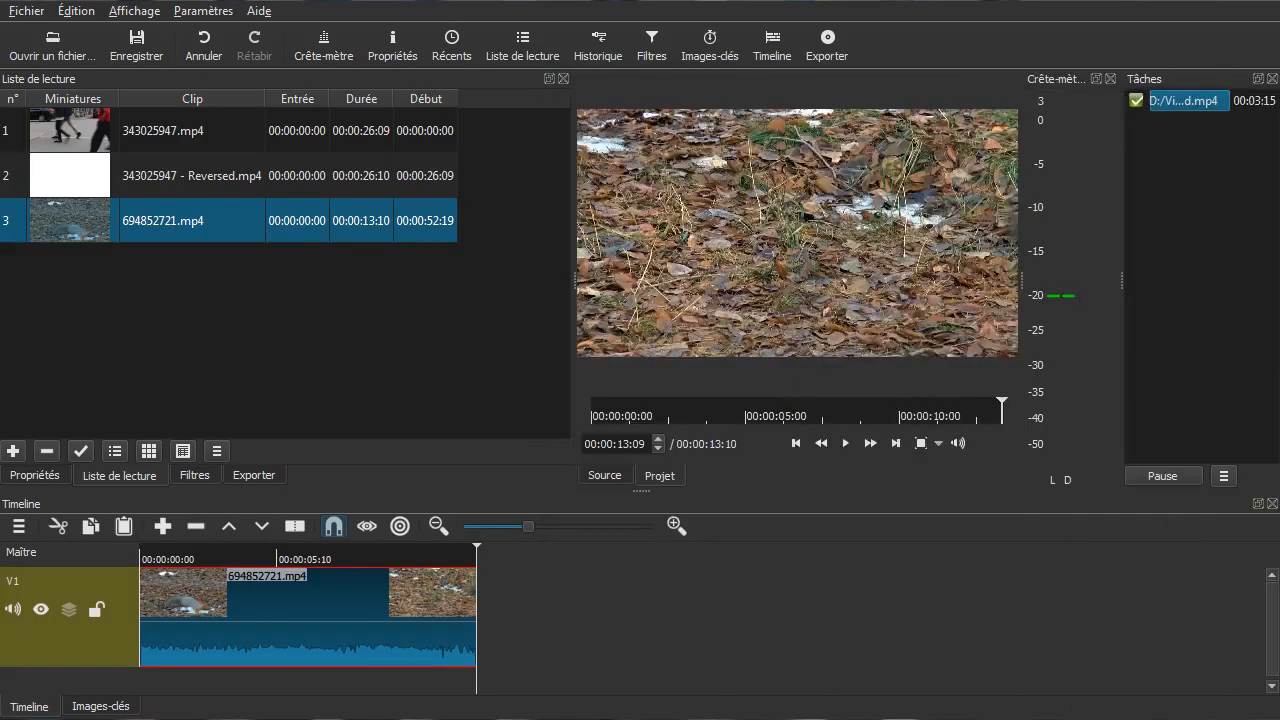
right_click(251, 588)
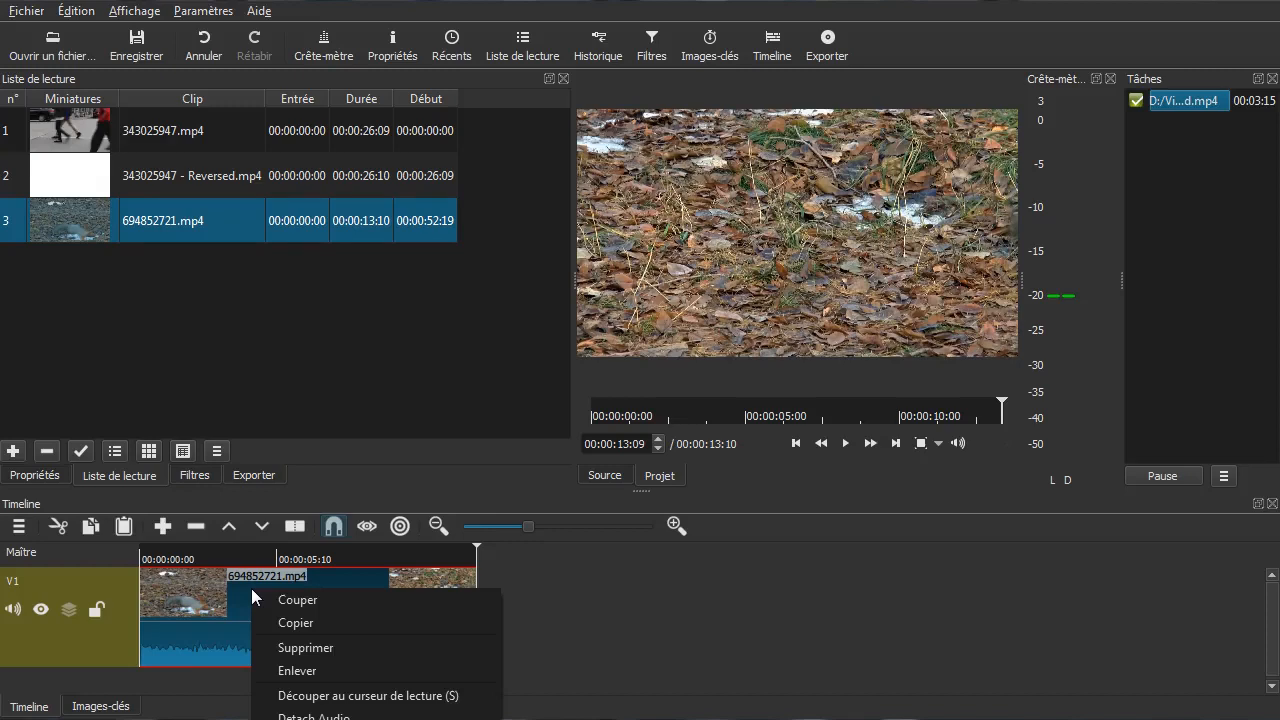
left_click(668, 620)
left_click_drag(641, 490, 641, 385)
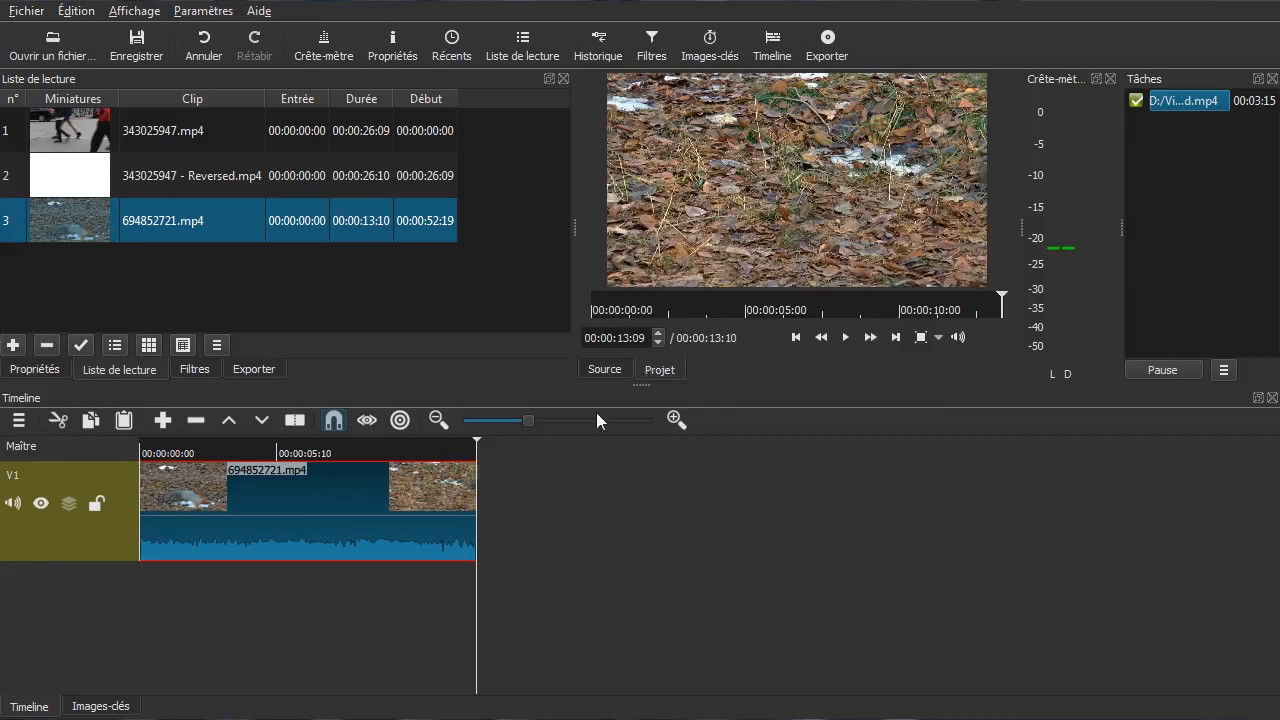
right_click(205, 484)
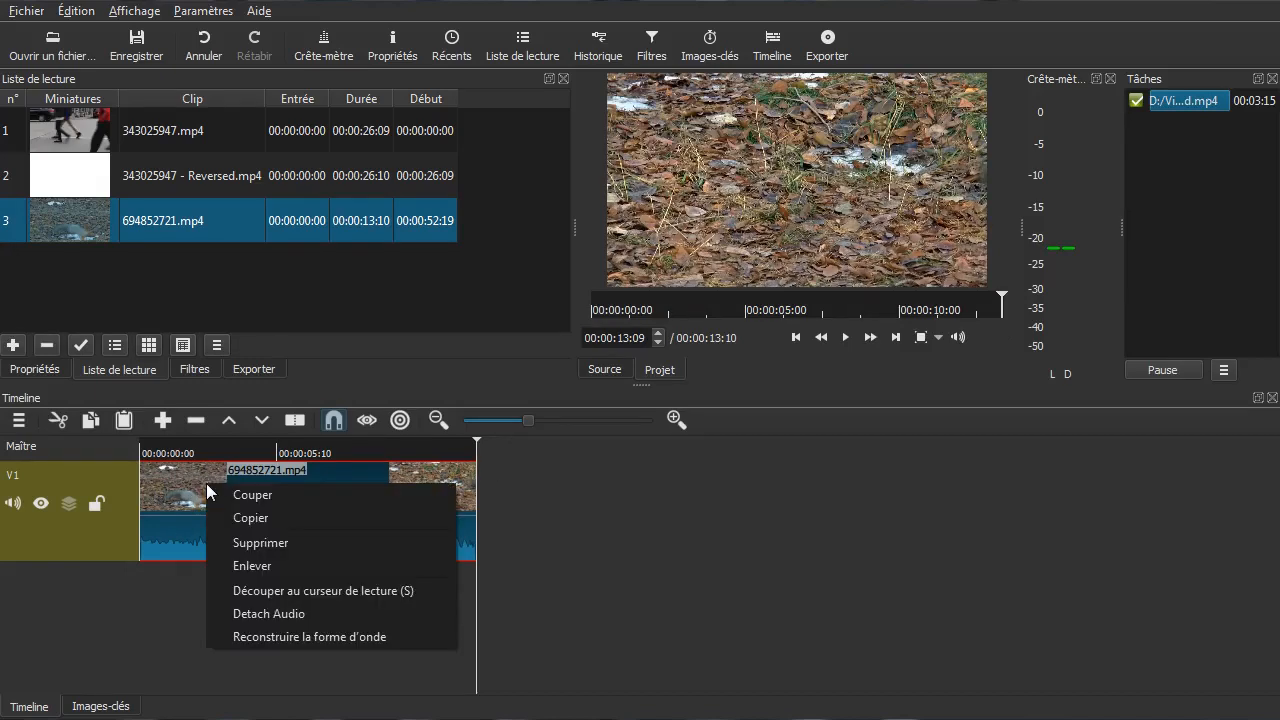
left_click(259, 614)
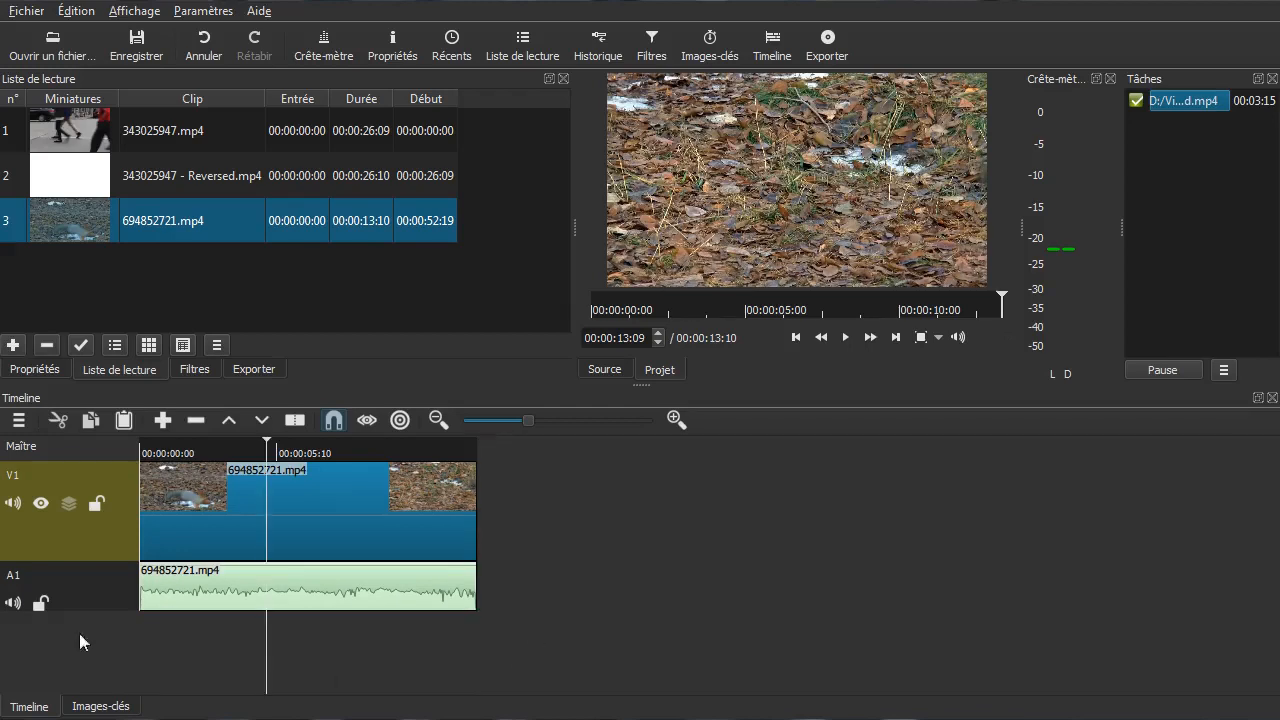
Step: Mute the detached audio track A1 to check its effect on the clip, and unmute it again
left_click(266, 677)
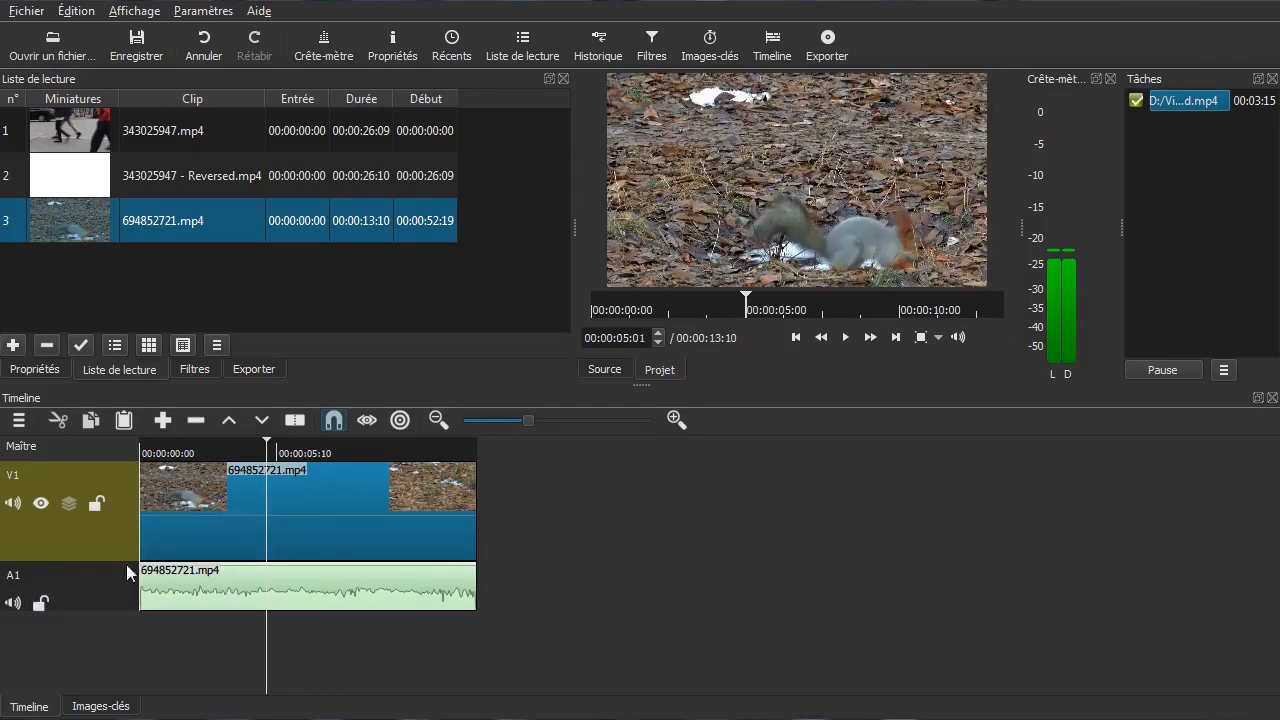
left_click(13, 604)
left_click(182, 634)
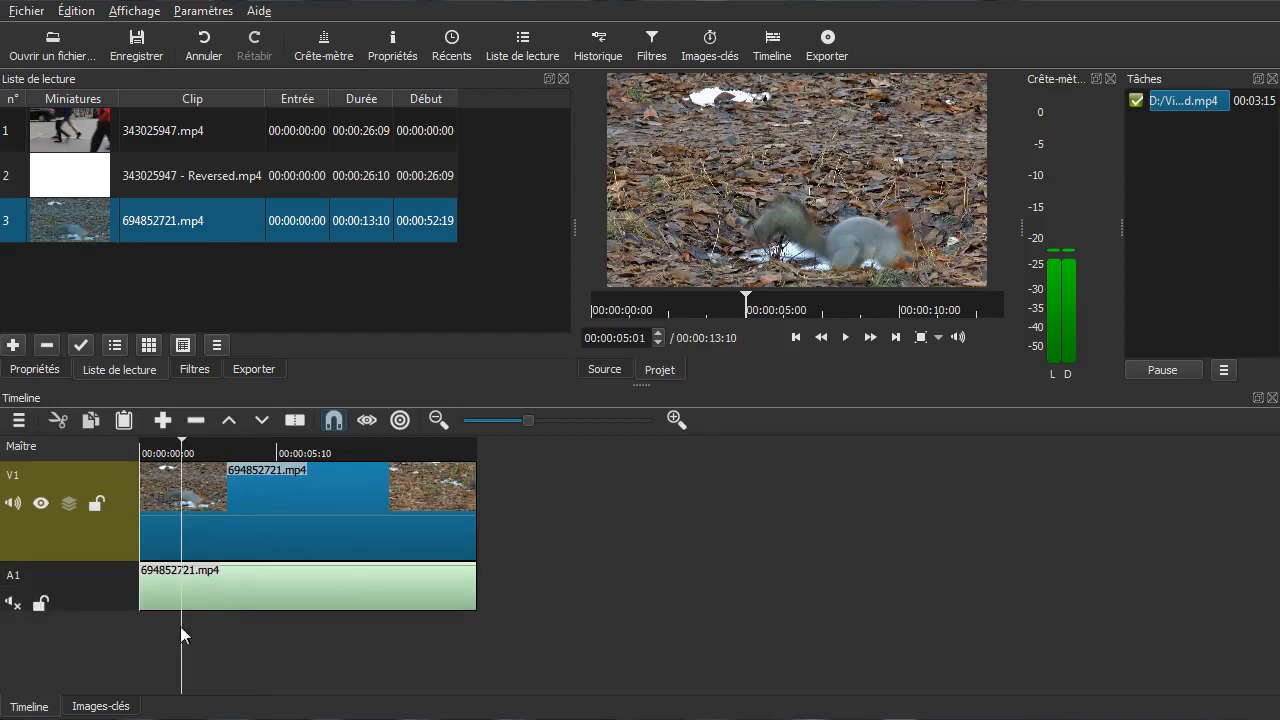
left_click(13, 604)
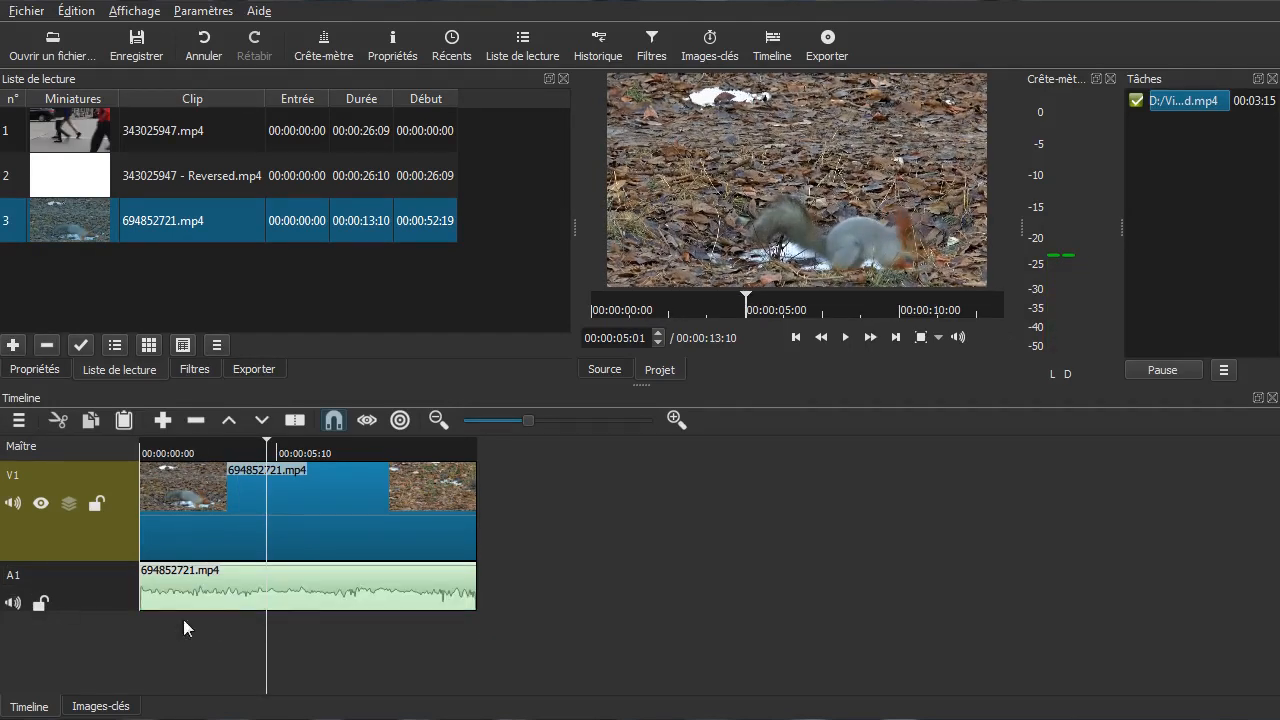
Step: Shift the detached audio clip on A1 by 00:03:23 and move it back to the start of the track
left_click_drag(250, 597, 361, 600)
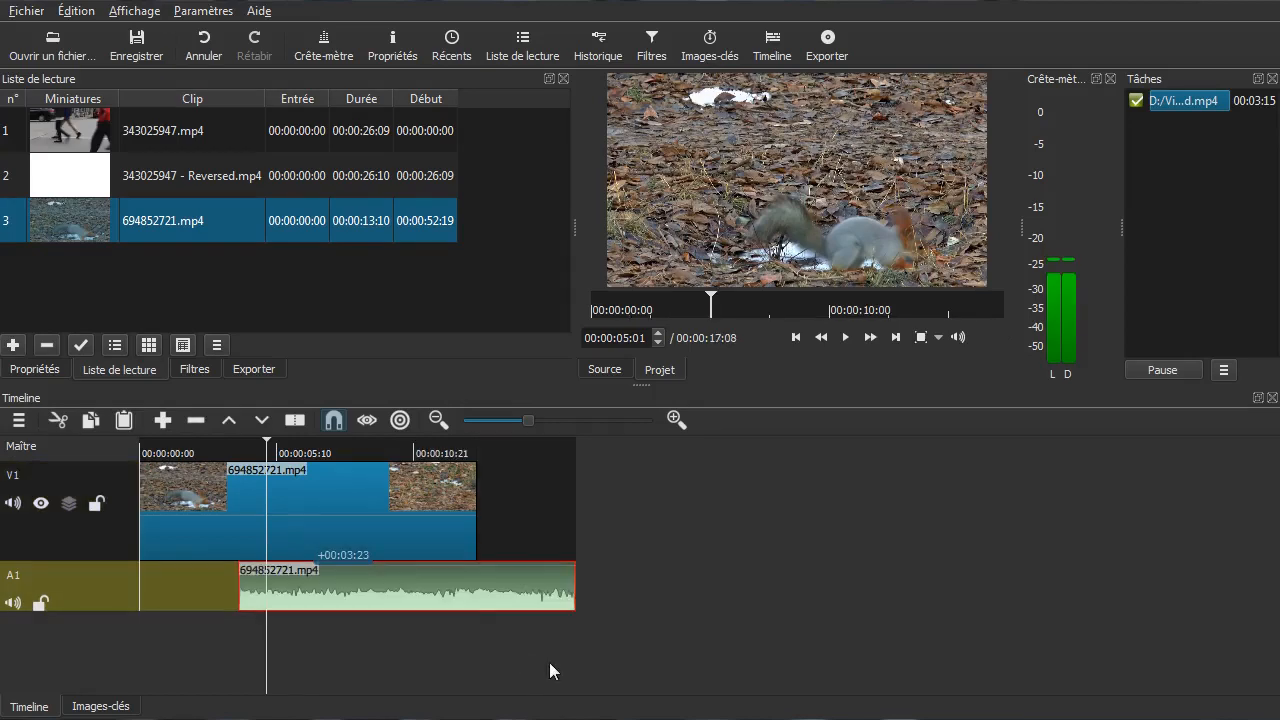
left_click_drag(488, 597, 300, 591)
left_click(299, 664)
left_click(361, 655)
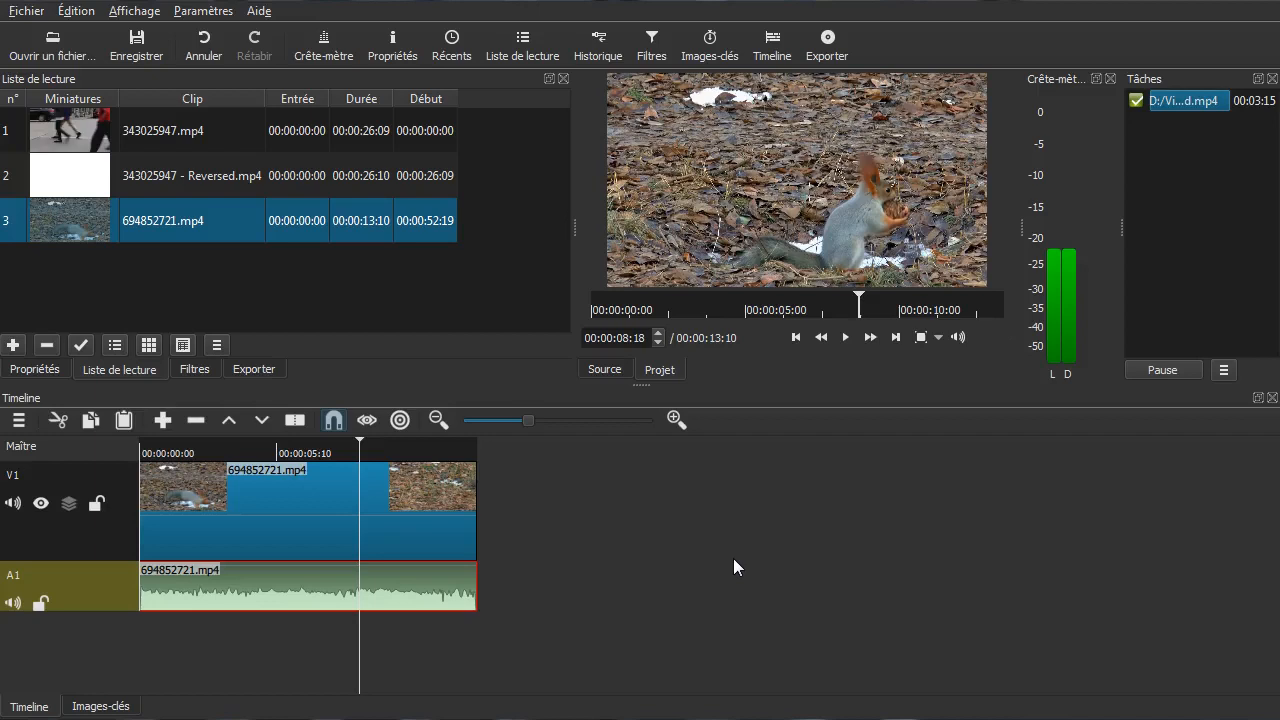
Step: Delete the squirrel video clip from V1 and its detached audio clip from A1
left_click(274, 534)
key("Delete")
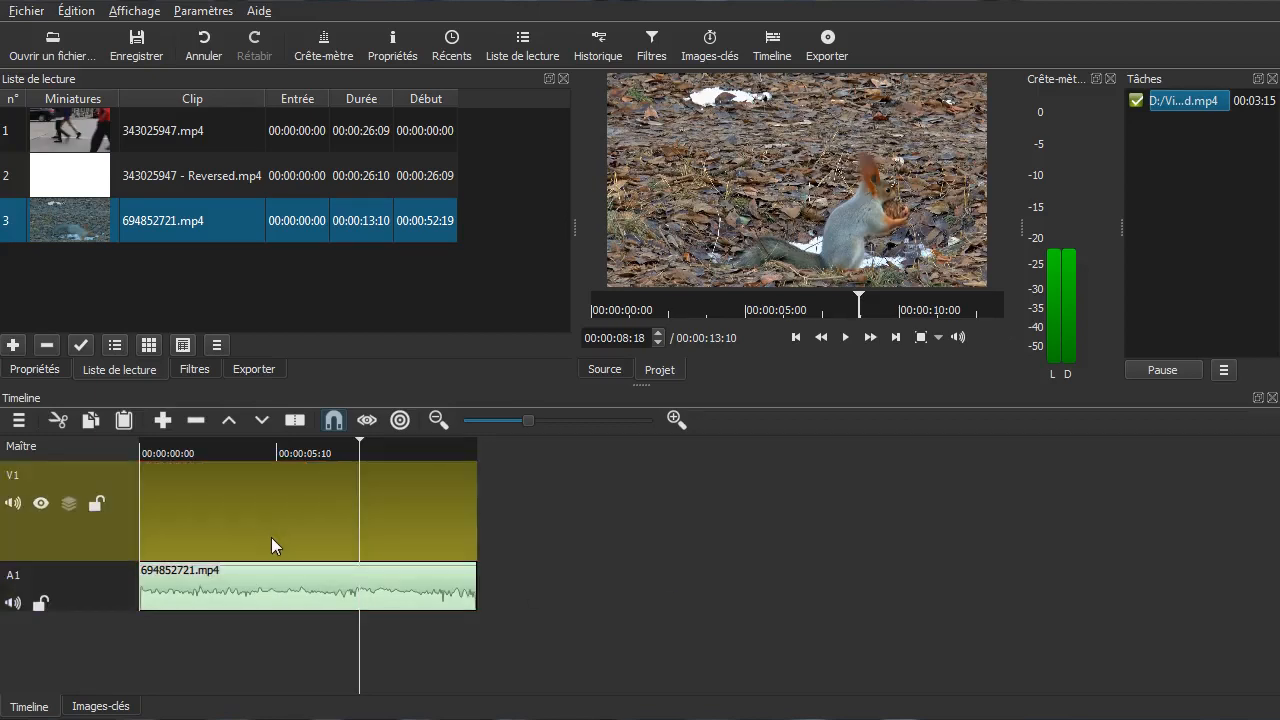
left_click(240, 596)
key("Delete")
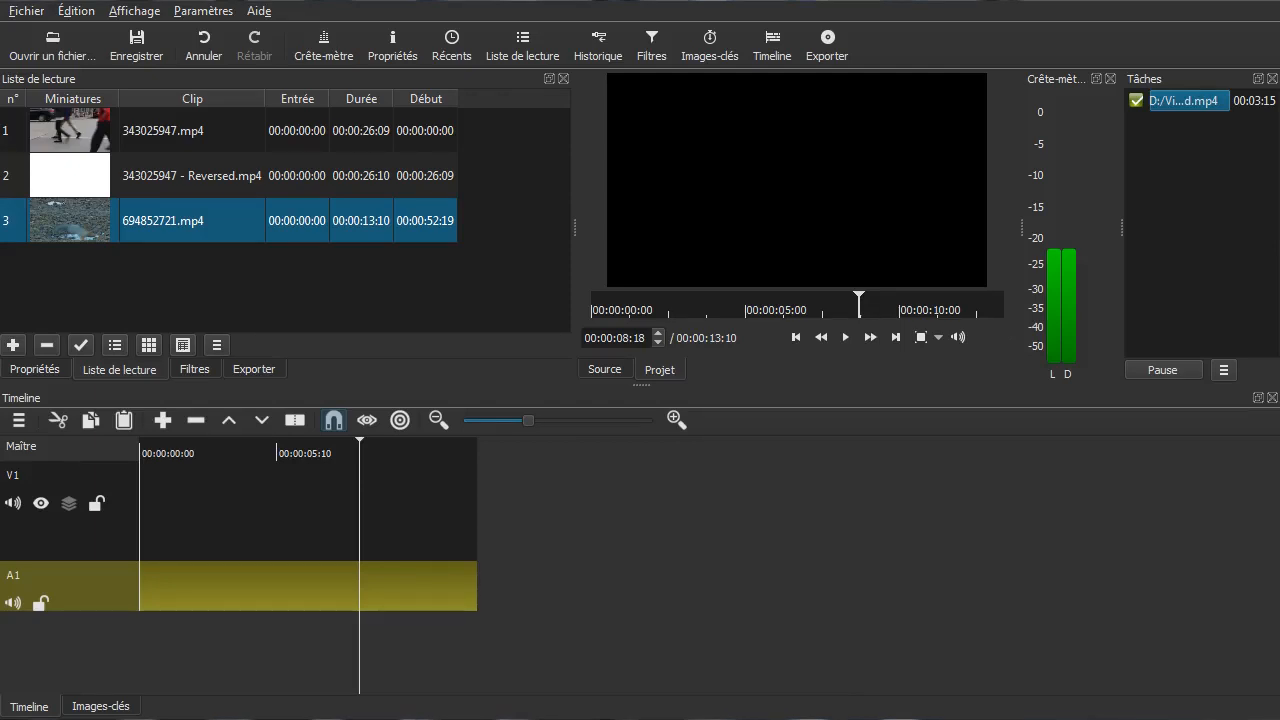
Step: Load the Arc de Triomphe video 343660890.mp4 and the cat video 1527752566579.webm, and add both to the playlist
left_click_drag(1279, 200, 725, 190)
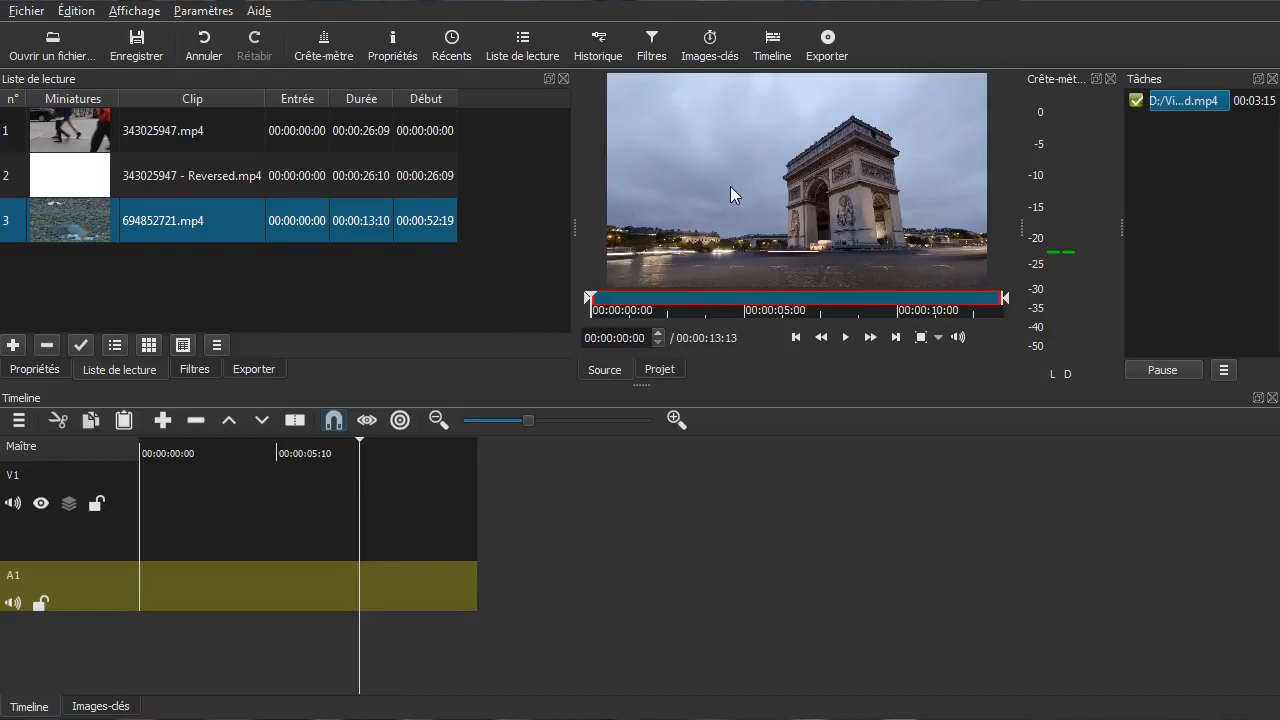
left_click(13, 344)
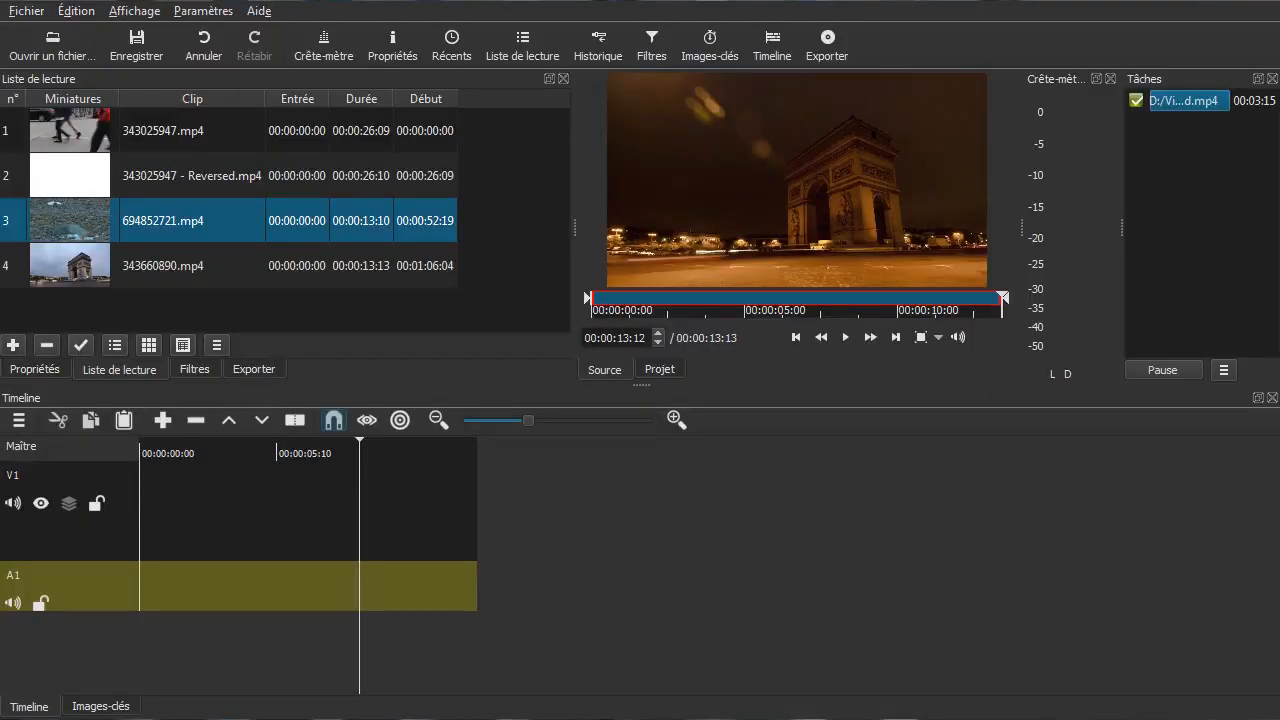
left_click_drag(739, 180, 783, 200)
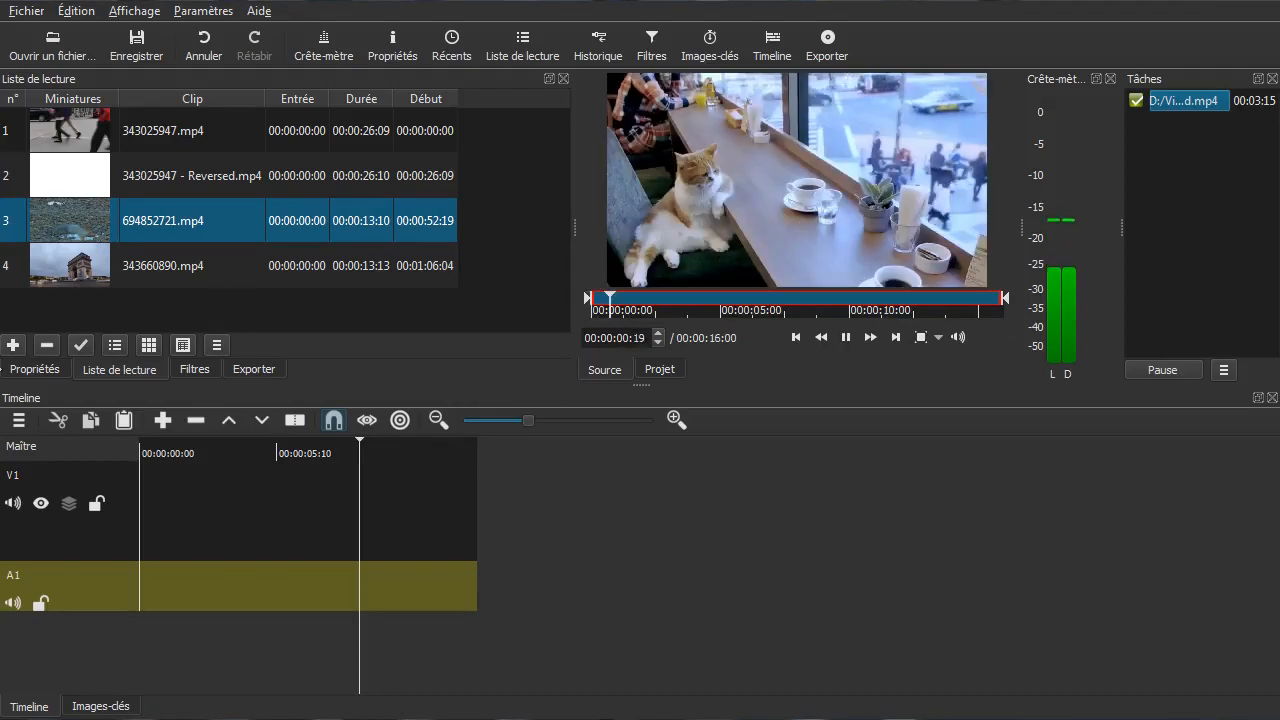
left_click(13, 344)
left_click(845, 338)
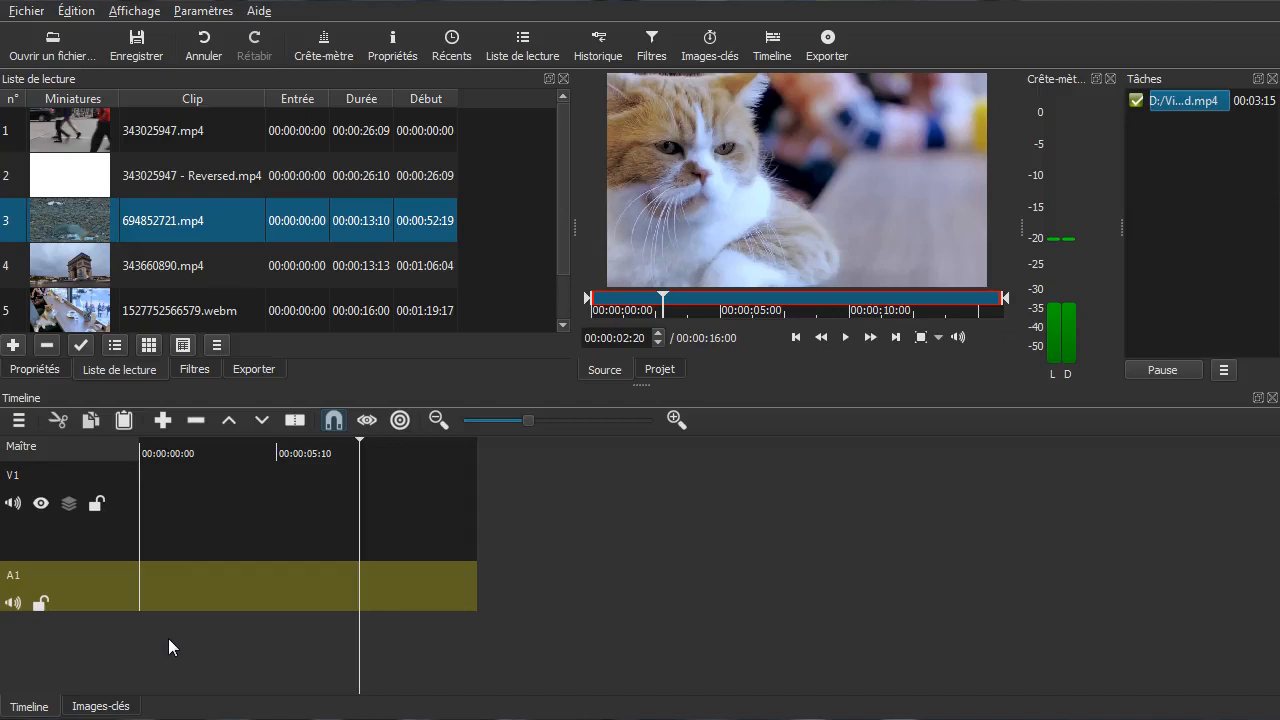
Step: Add a second video track and place 1527752566579.webm at the start of V1
left_click(18, 420)
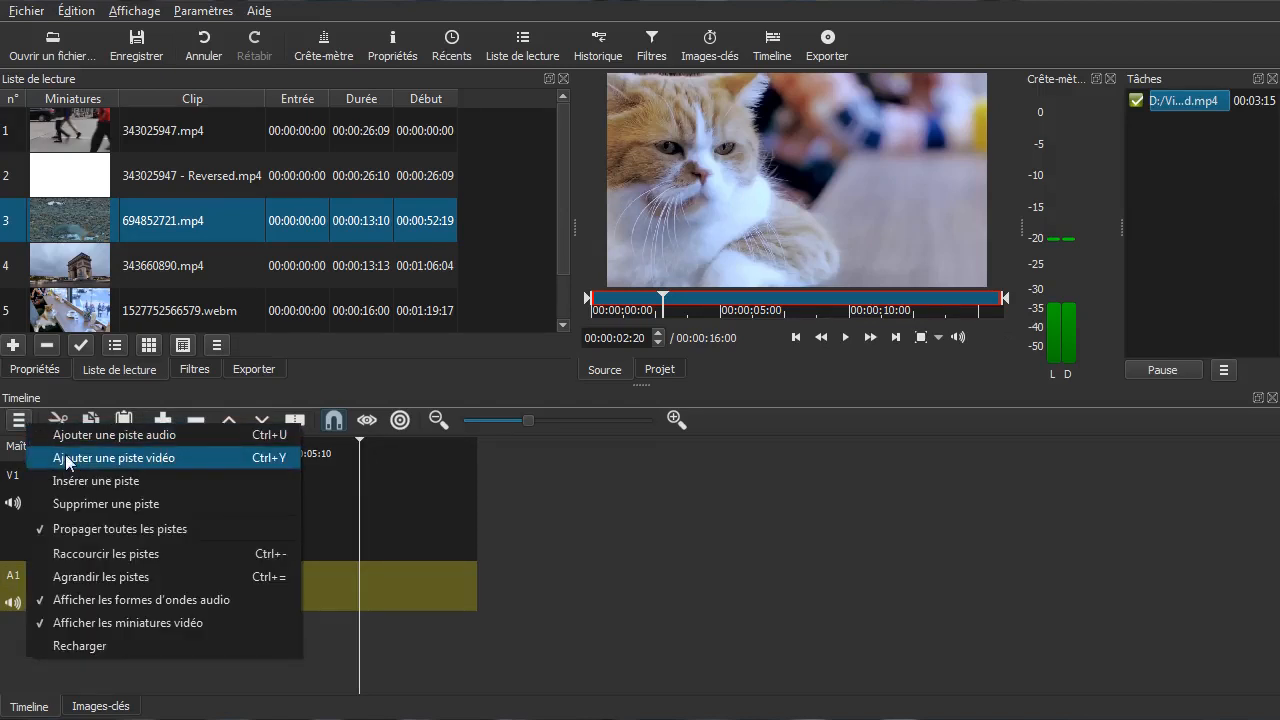
left_click(63, 457)
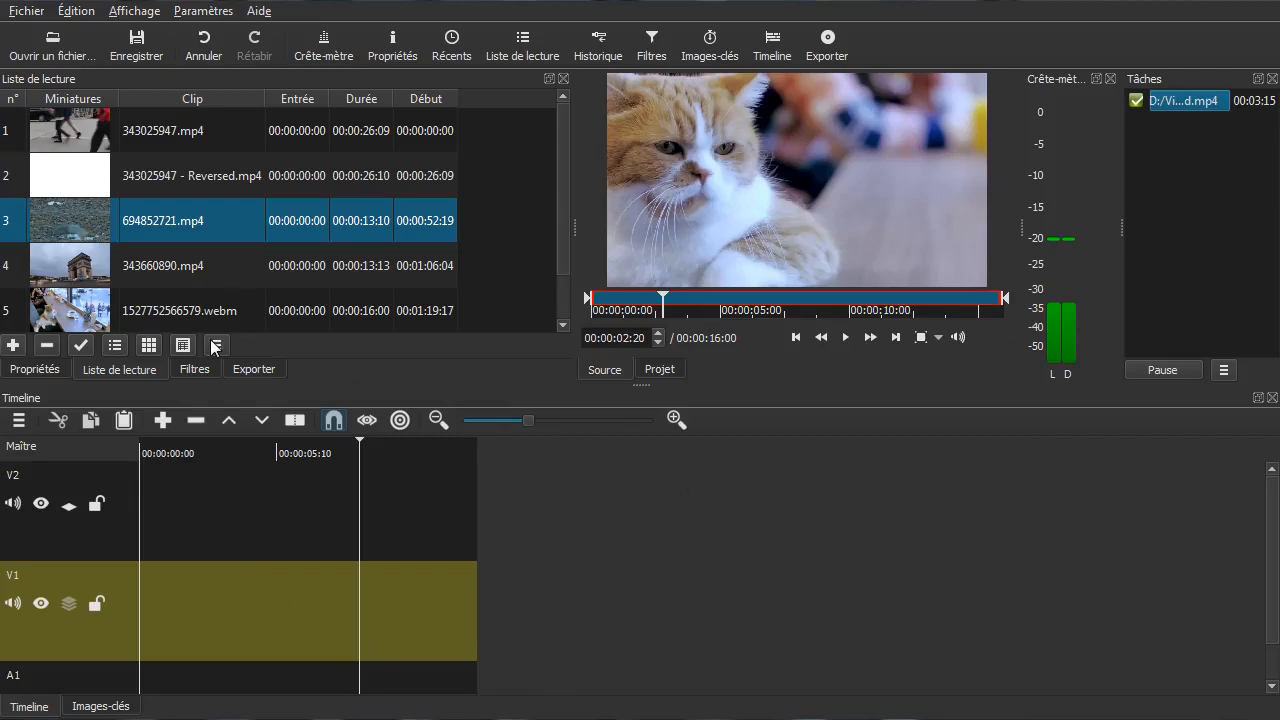
left_click(76, 266)
left_click_drag(72, 310, 243, 617)
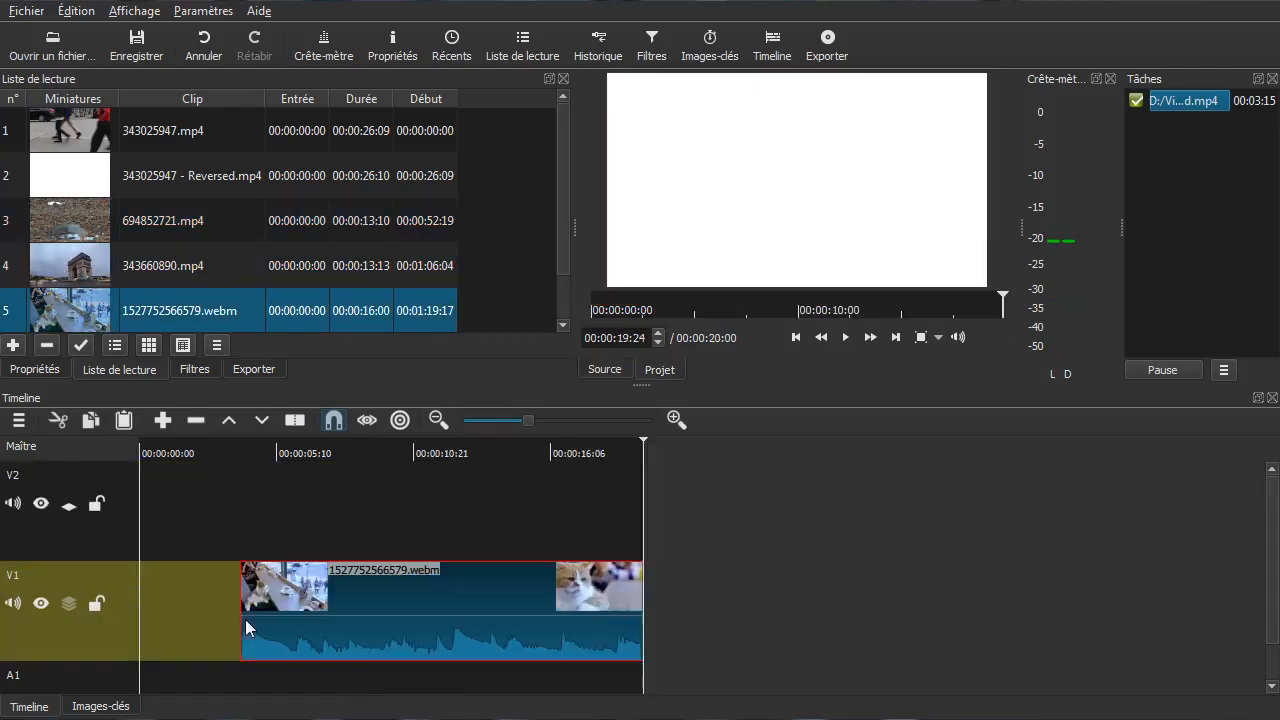
left_click_drag(391, 614, 301, 619)
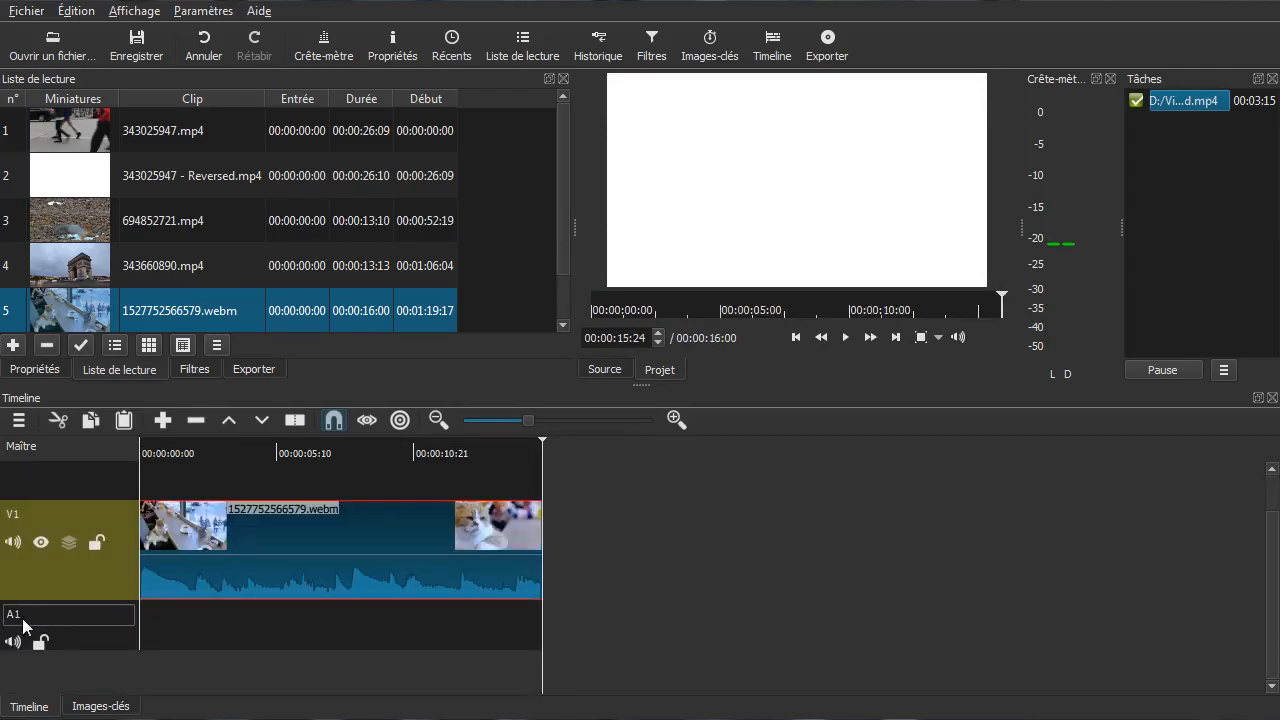
Step: Remove the empty audio track A1 and place 343660890.mp4 at the start of V2
left_click(93, 642)
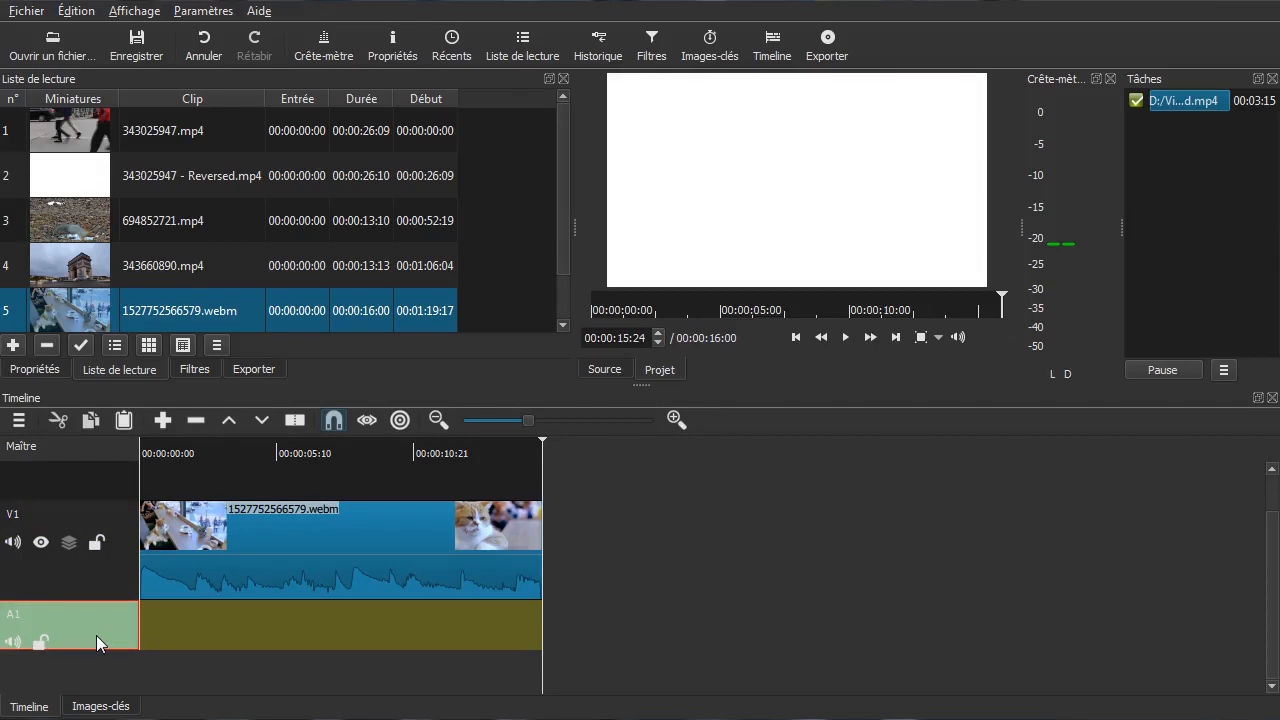
right_click(96, 635)
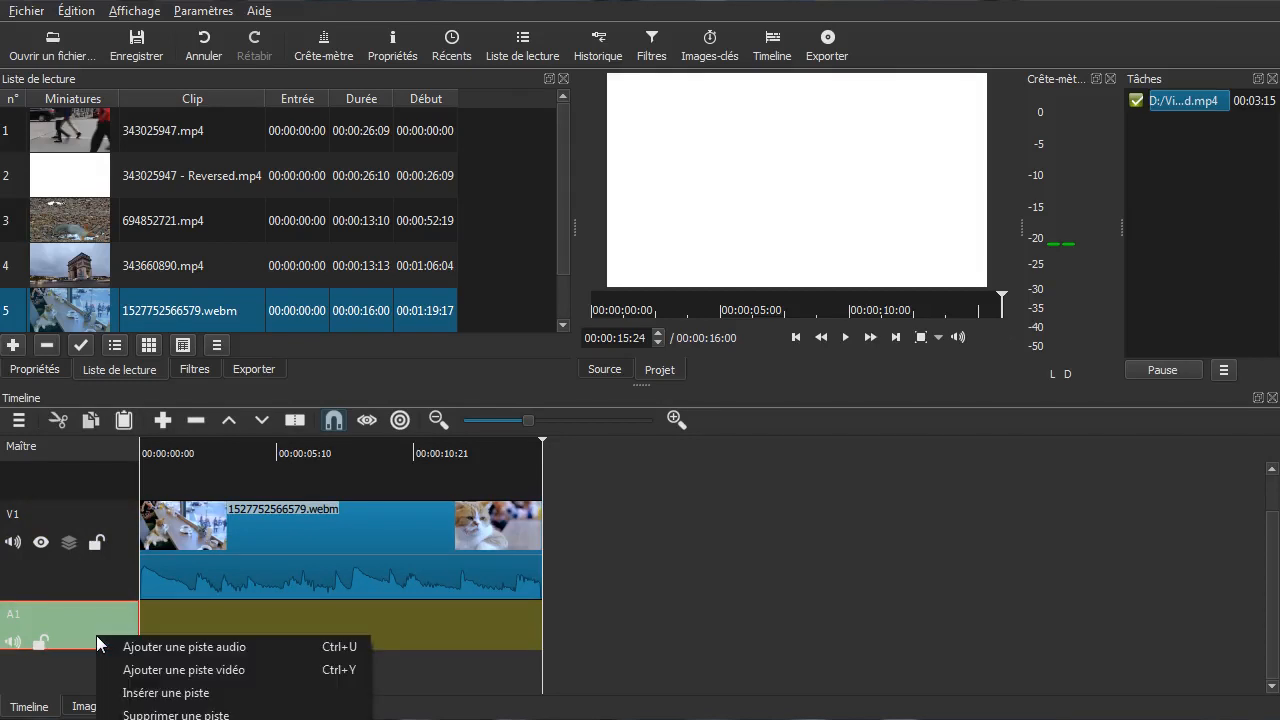
left_click(175, 714)
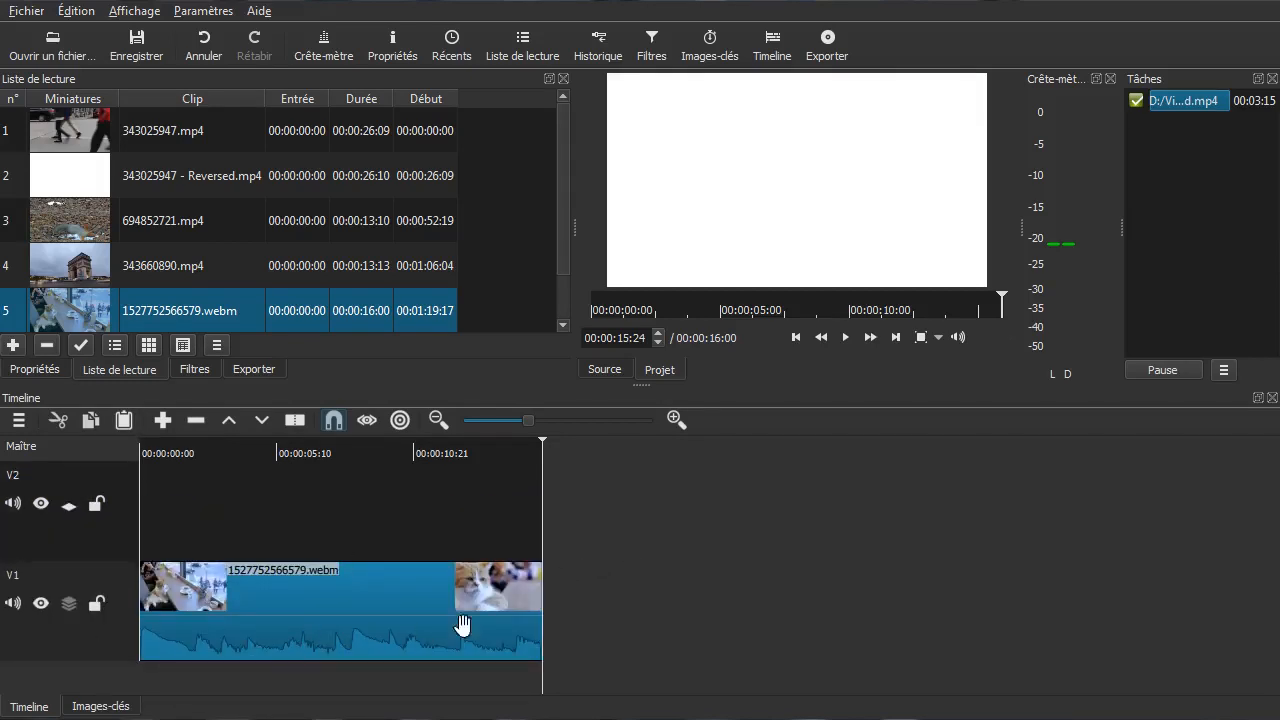
left_click_drag(72, 266, 186, 532)
Step: Hide track V2 and play the cat clip on V1 from near the start of the timeline
left_click(198, 690)
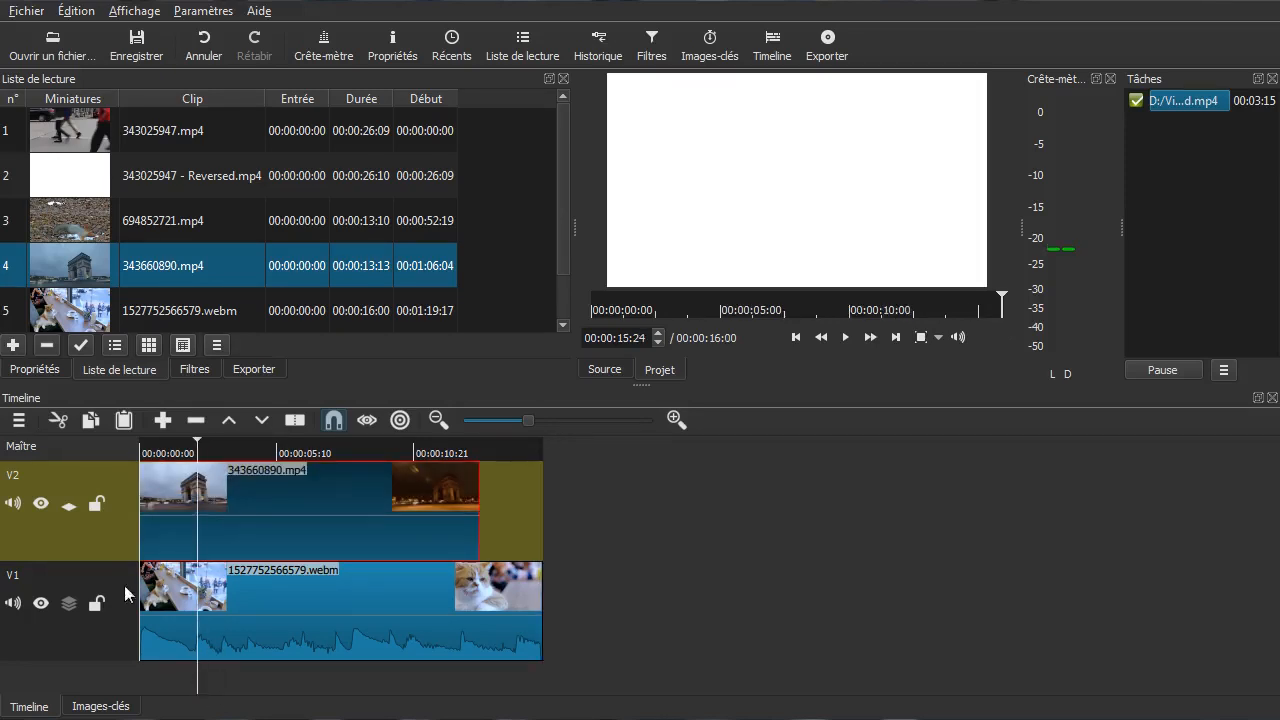
left_click(47, 507)
left_click(145, 680)
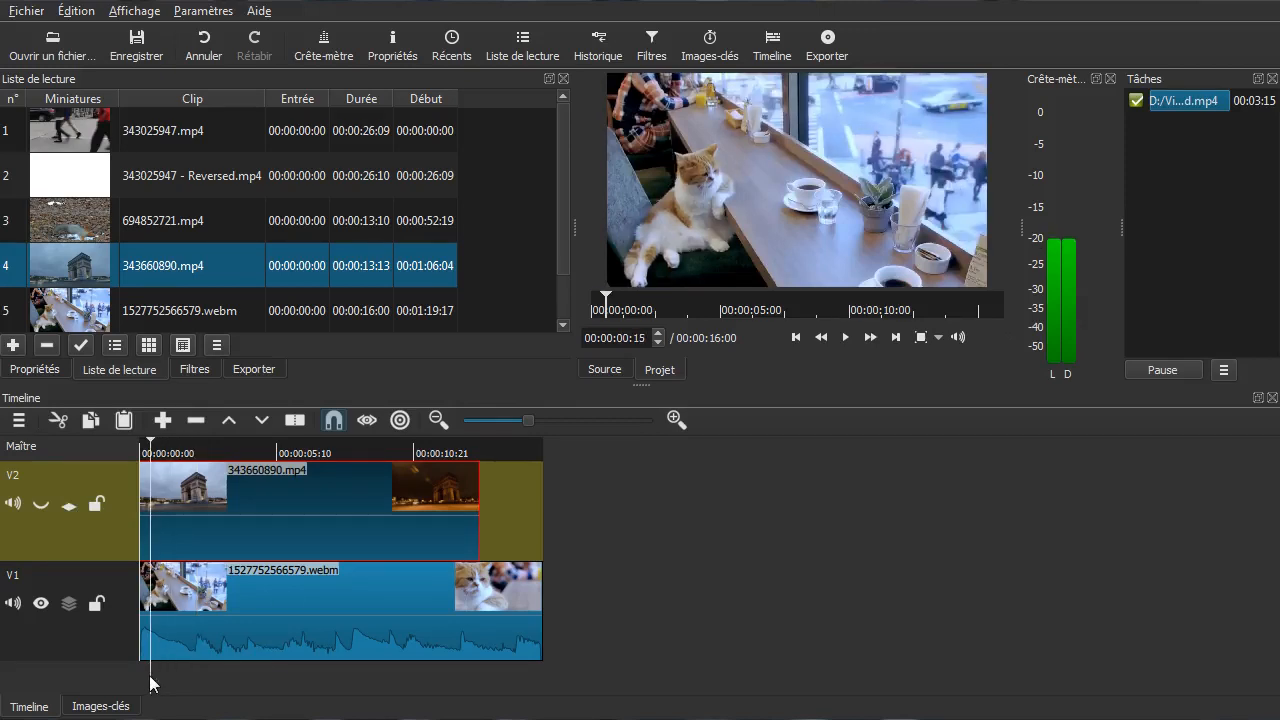
key("space")
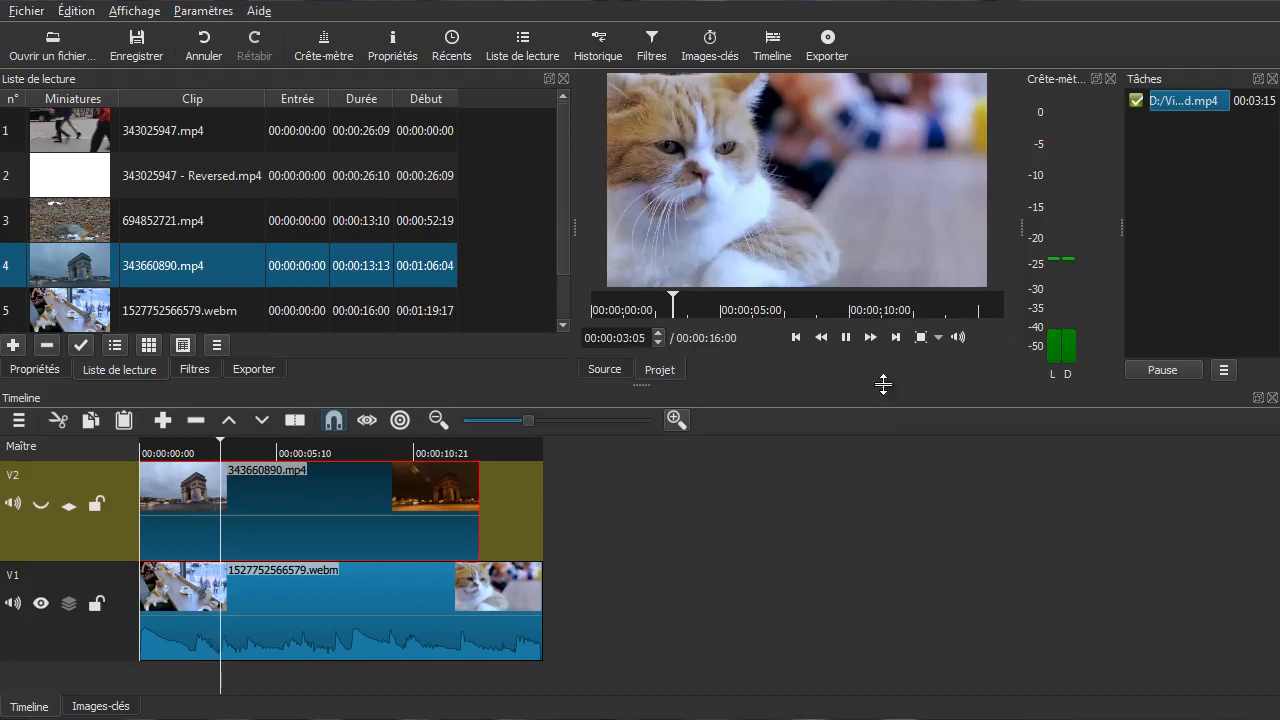
Step: Show track V2 again, play its Arc de Triomphe clip, and stop with the playhead at 00:00:01:03
left_click(177, 686)
left_click(41, 507)
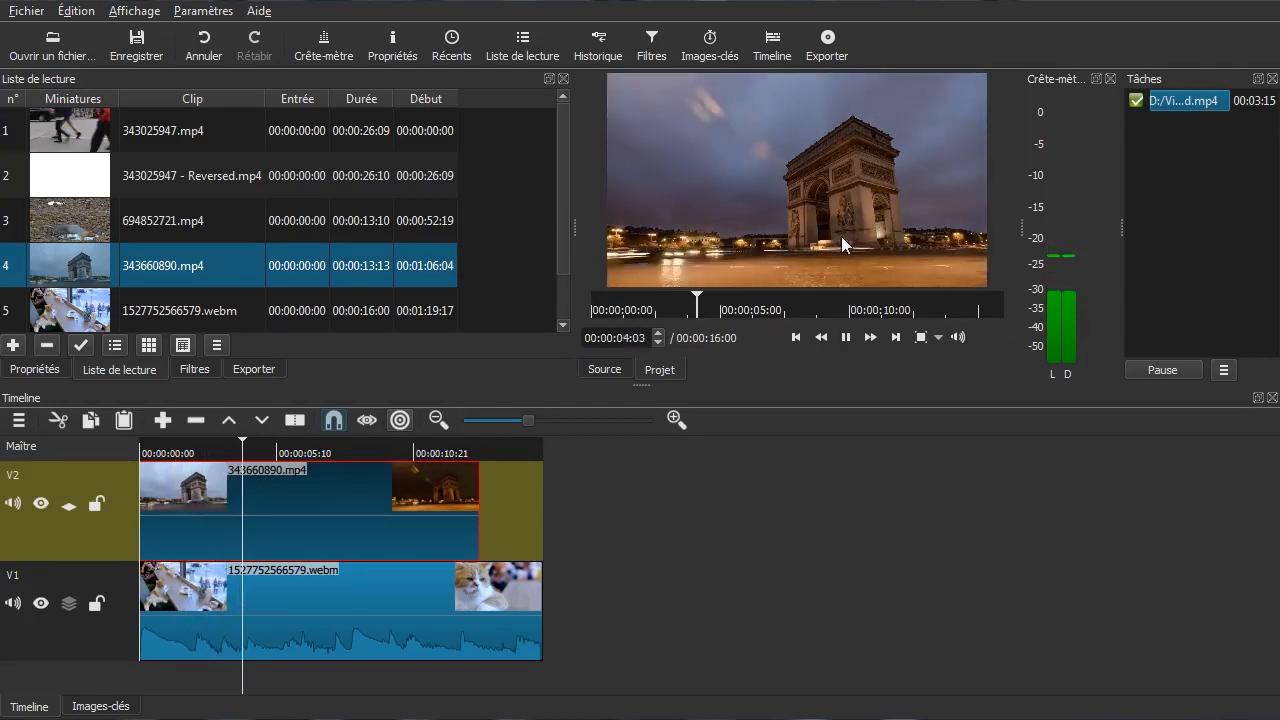
key("space")
left_click_drag(188, 682, 167, 680)
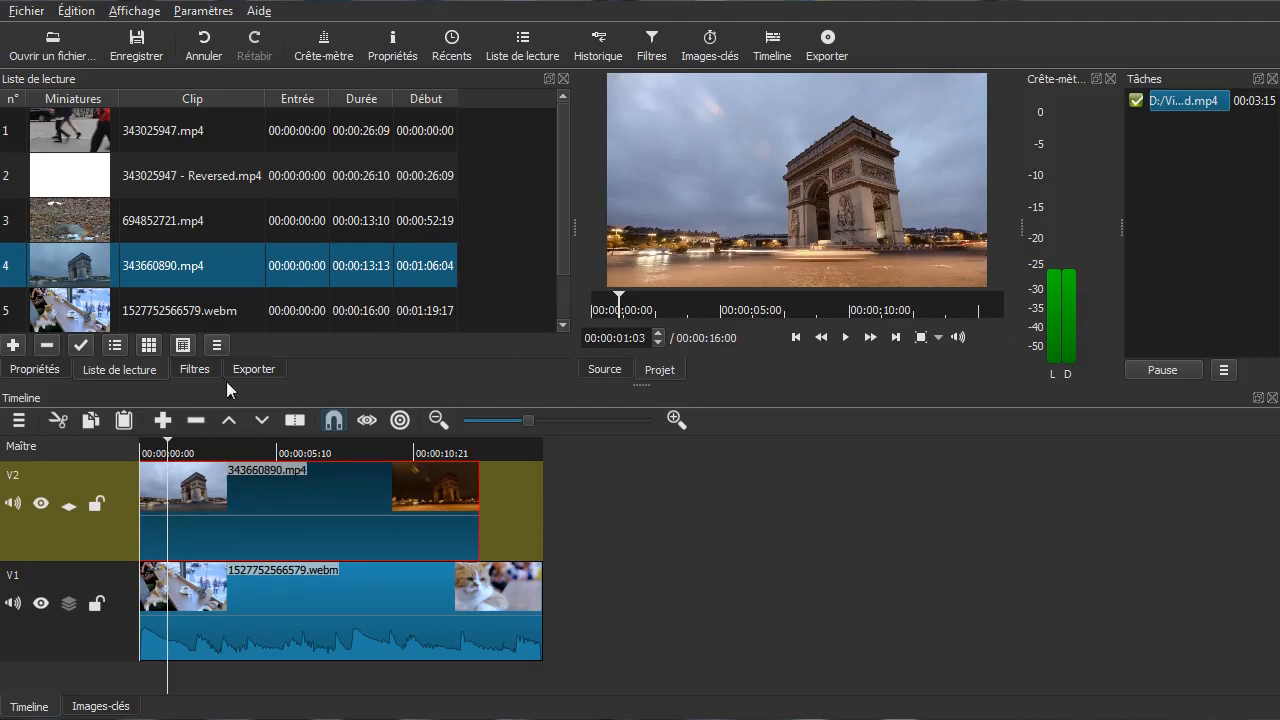
Step: Add the Flou video filter to the 343660890.mp4 clip on V2
left_click(193, 369)
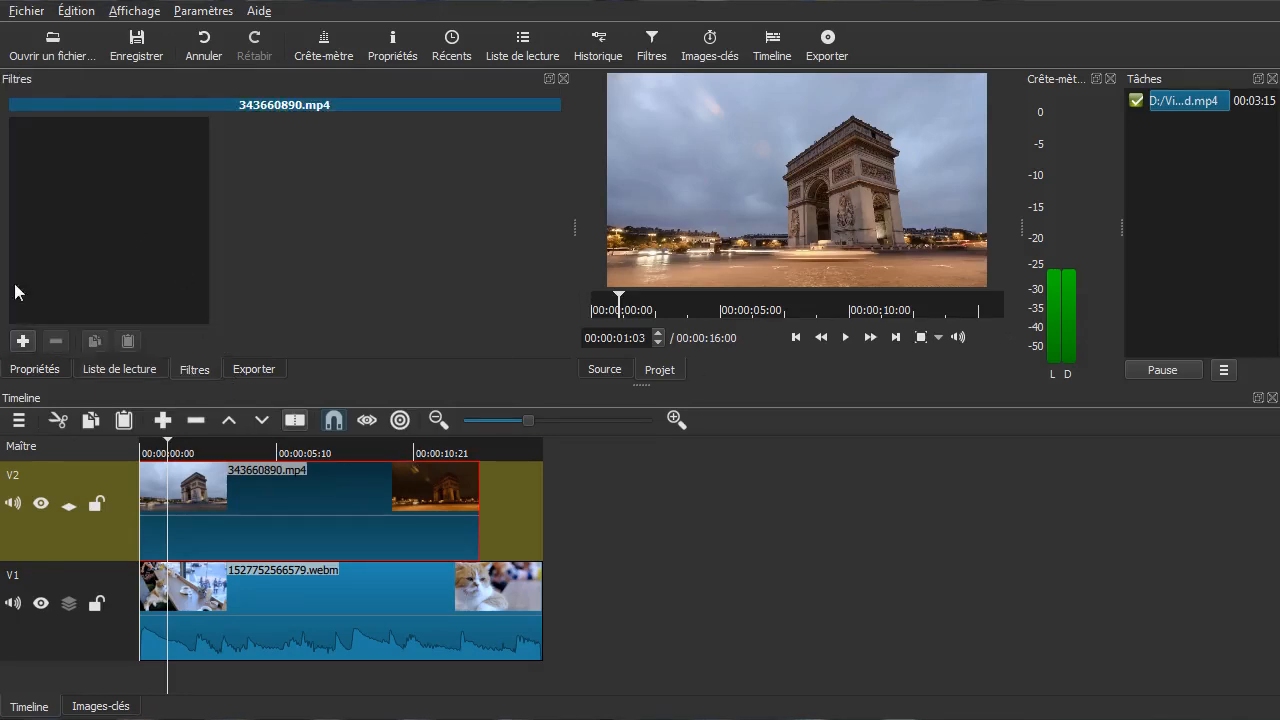
left_click(18, 345)
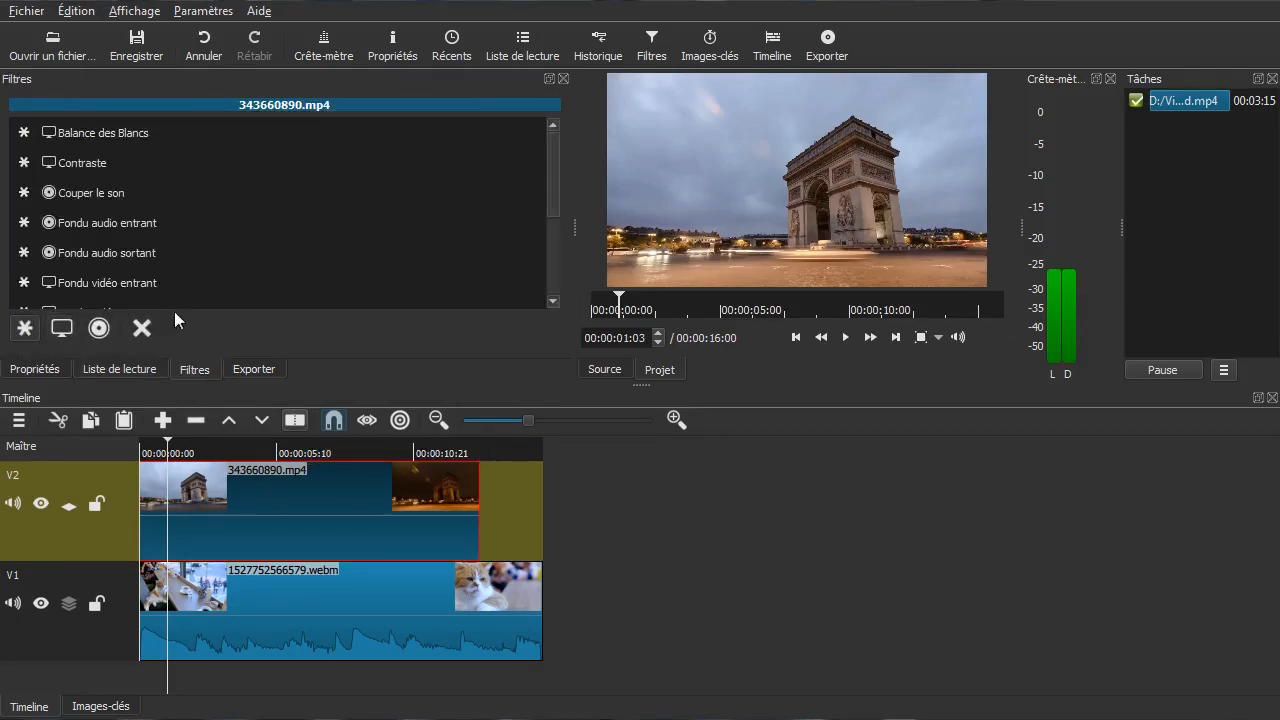
left_click(60, 330)
scroll(263, 179, "down", 2)
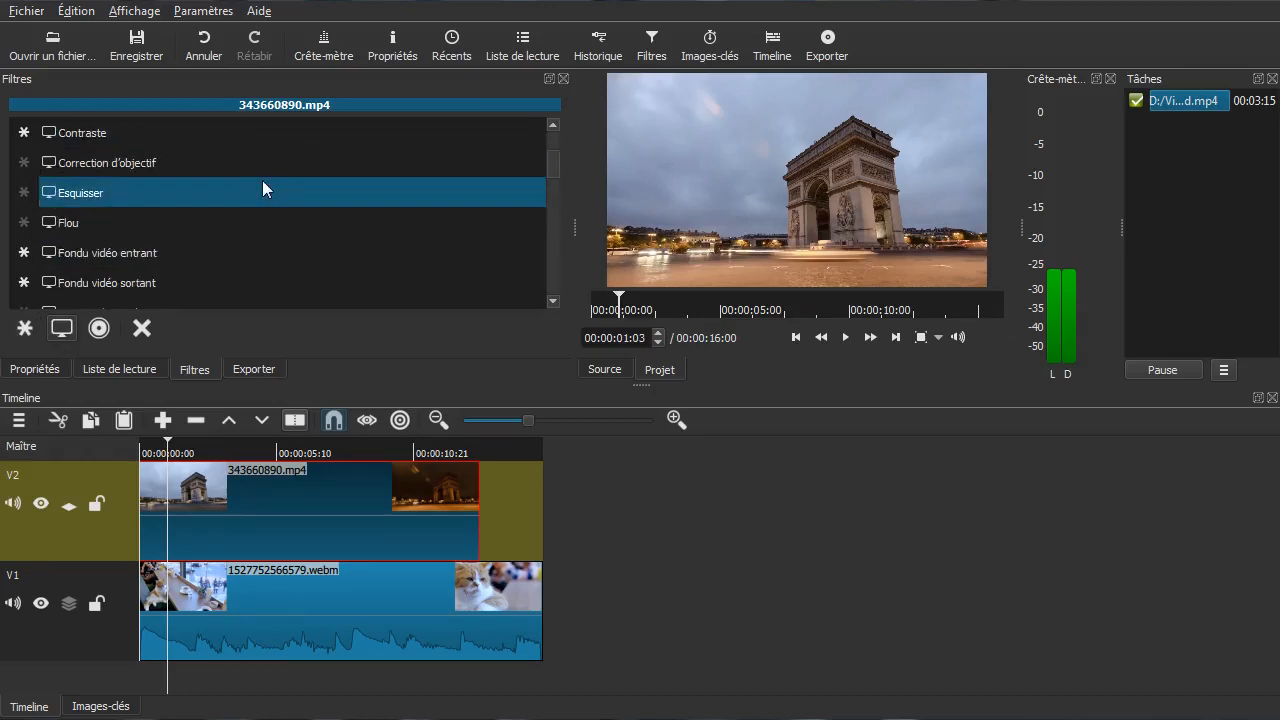
left_click(173, 220)
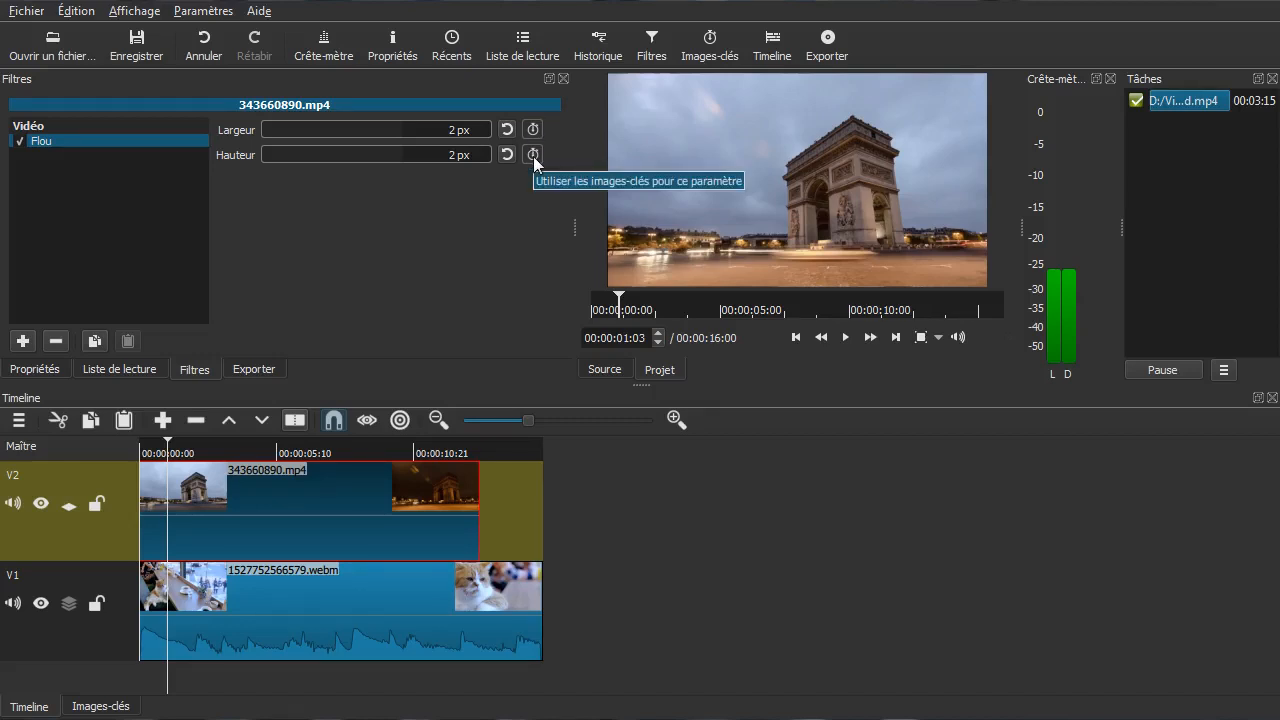
Step: Enable keyframes for the blur's Largeur and set it to 53 px at 00:00:08:01 and 38 px at 00:00:03:00
left_click(100, 707)
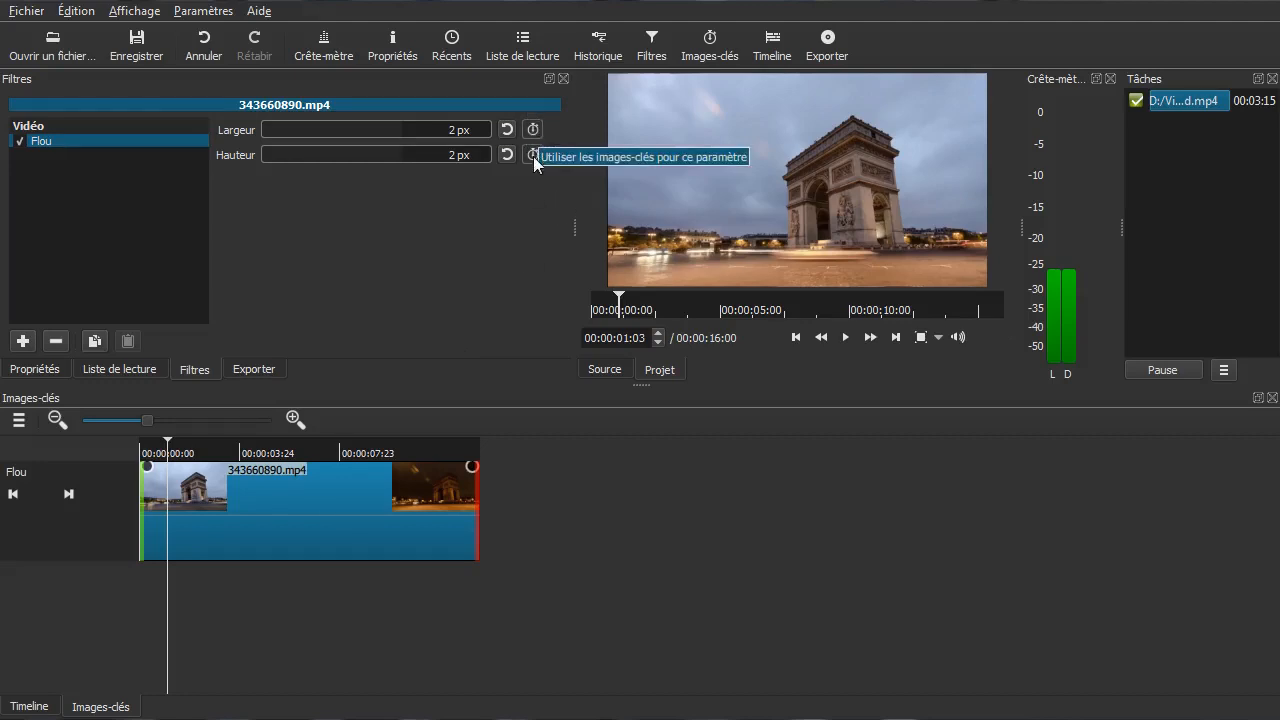
left_click(533, 130)
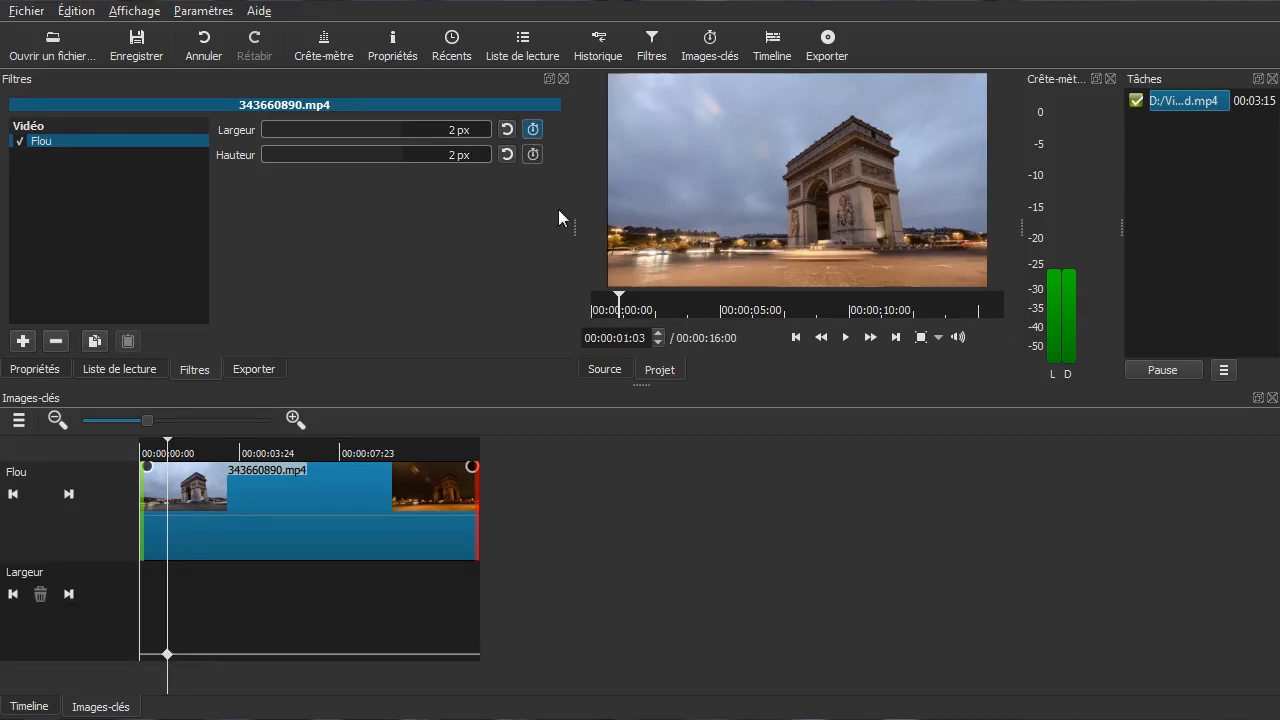
left_click_drag(363, 615, 343, 675)
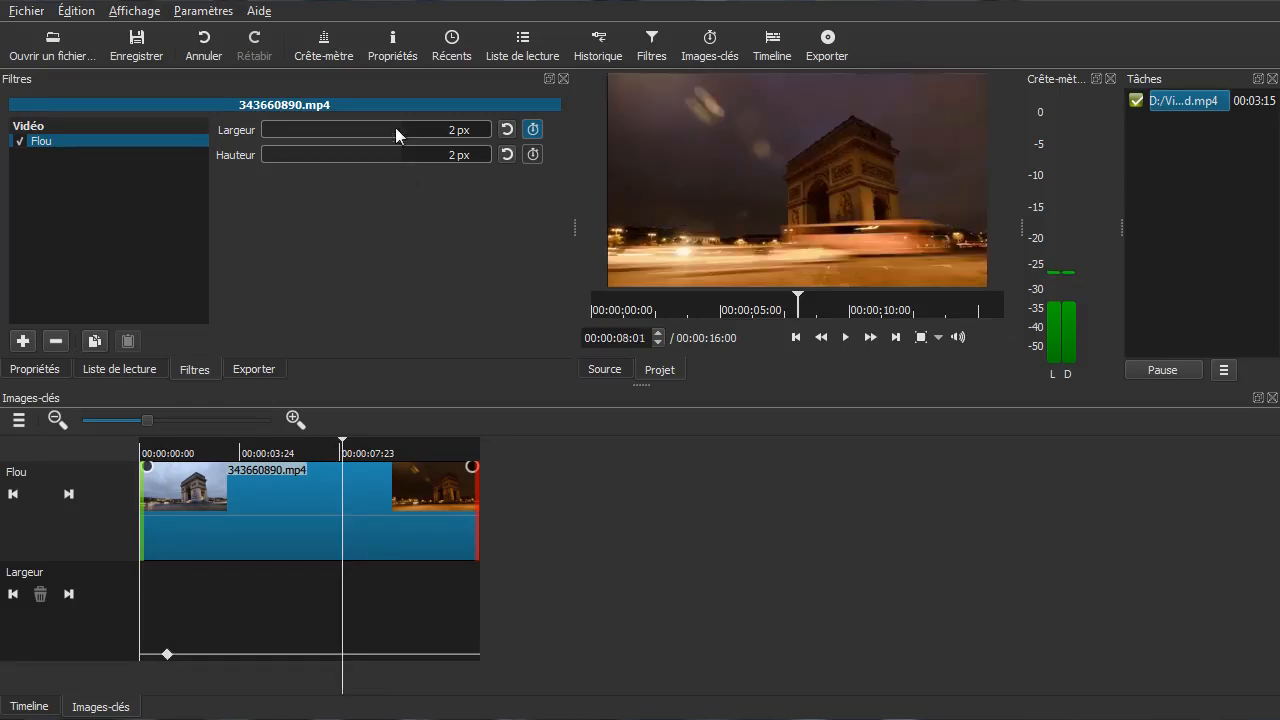
left_click(338, 130)
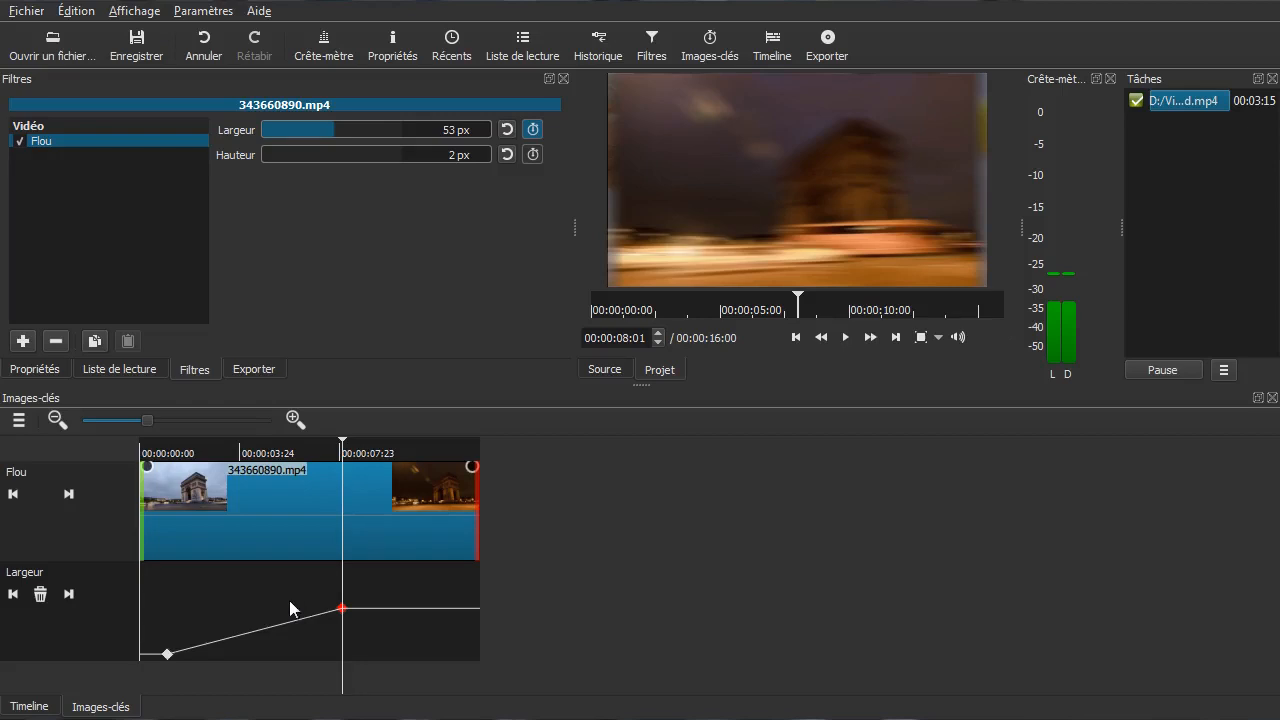
left_click_drag(289, 600, 214, 596)
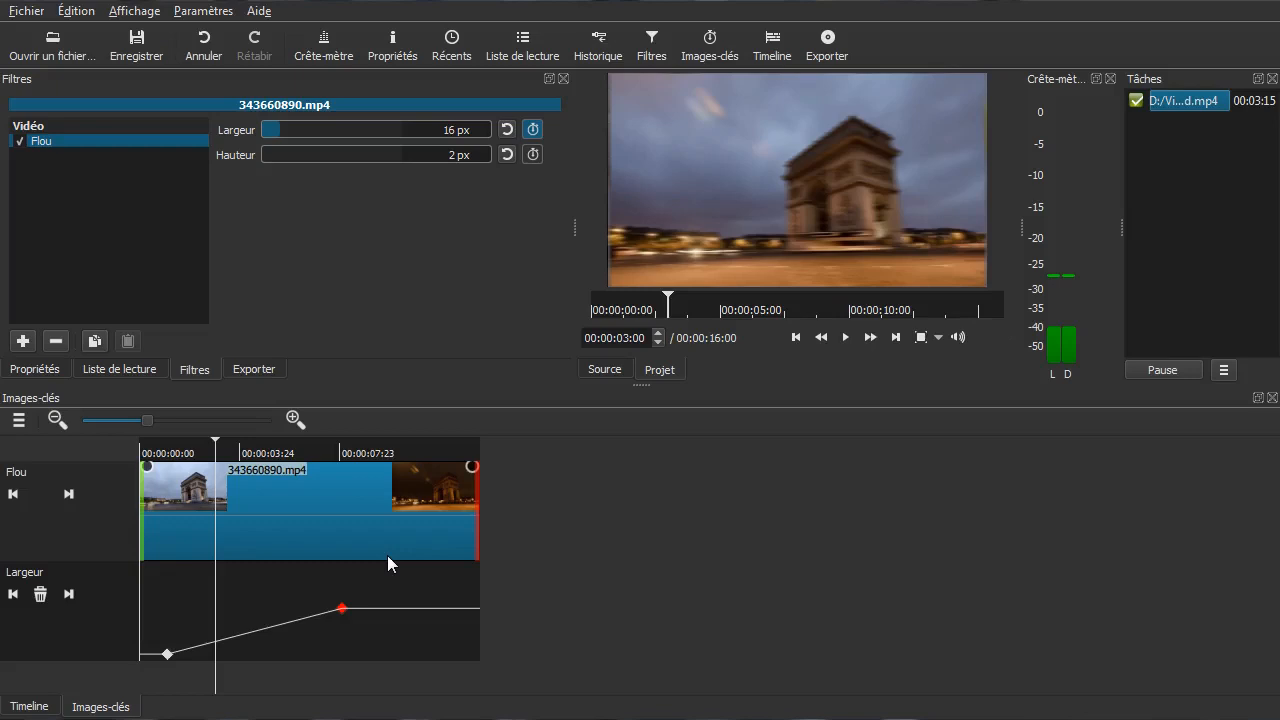
mouse_move(291, 126)
left_mouse_down()
mouse_move(457, 151)
mouse_move(375, 134)
mouse_move(236, 141)
mouse_move(315, 134)
left_mouse_up()
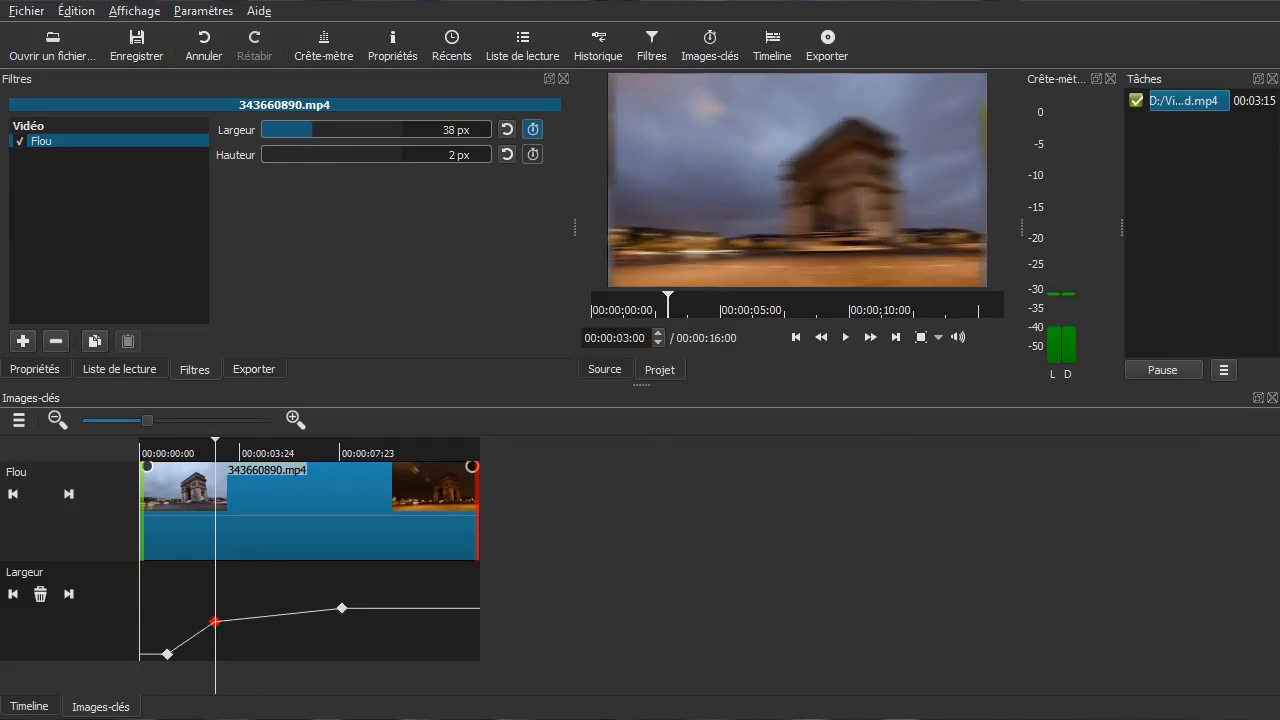
Step: Remove the Flou filter from the 343660890.mp4 clip and add the Masquer video filter instead
left_click(54, 342)
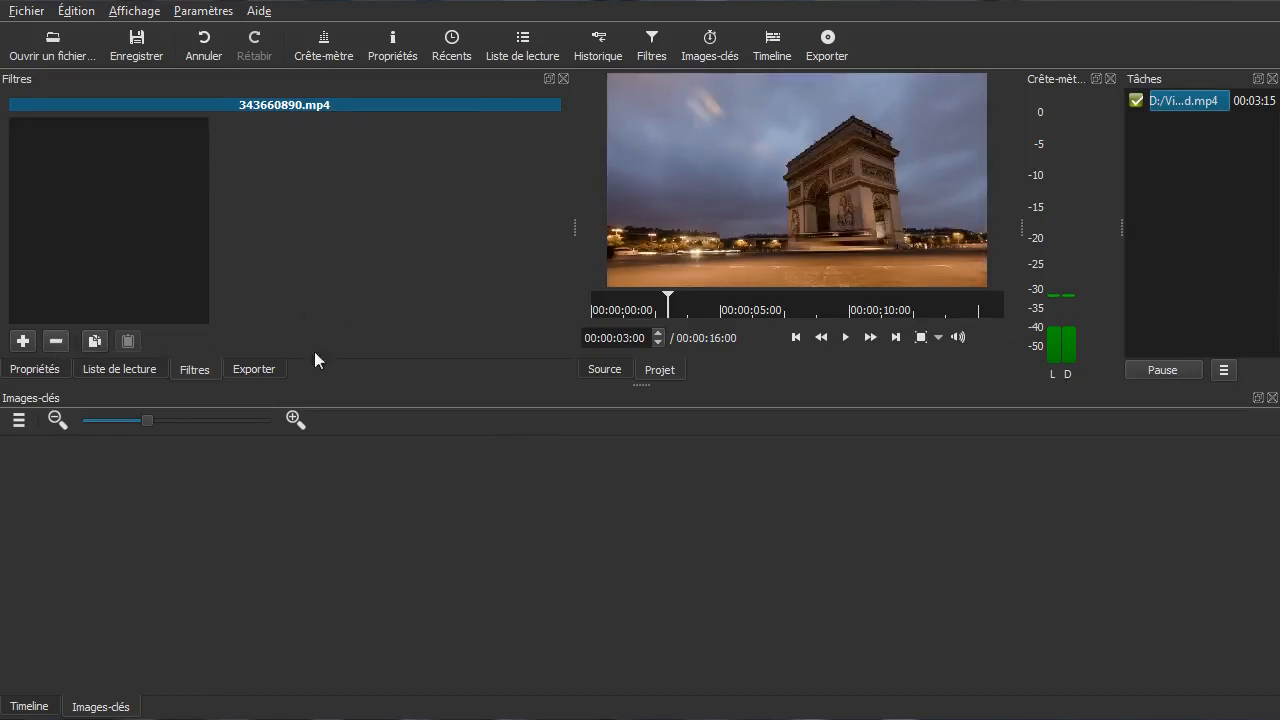
left_click(30, 704)
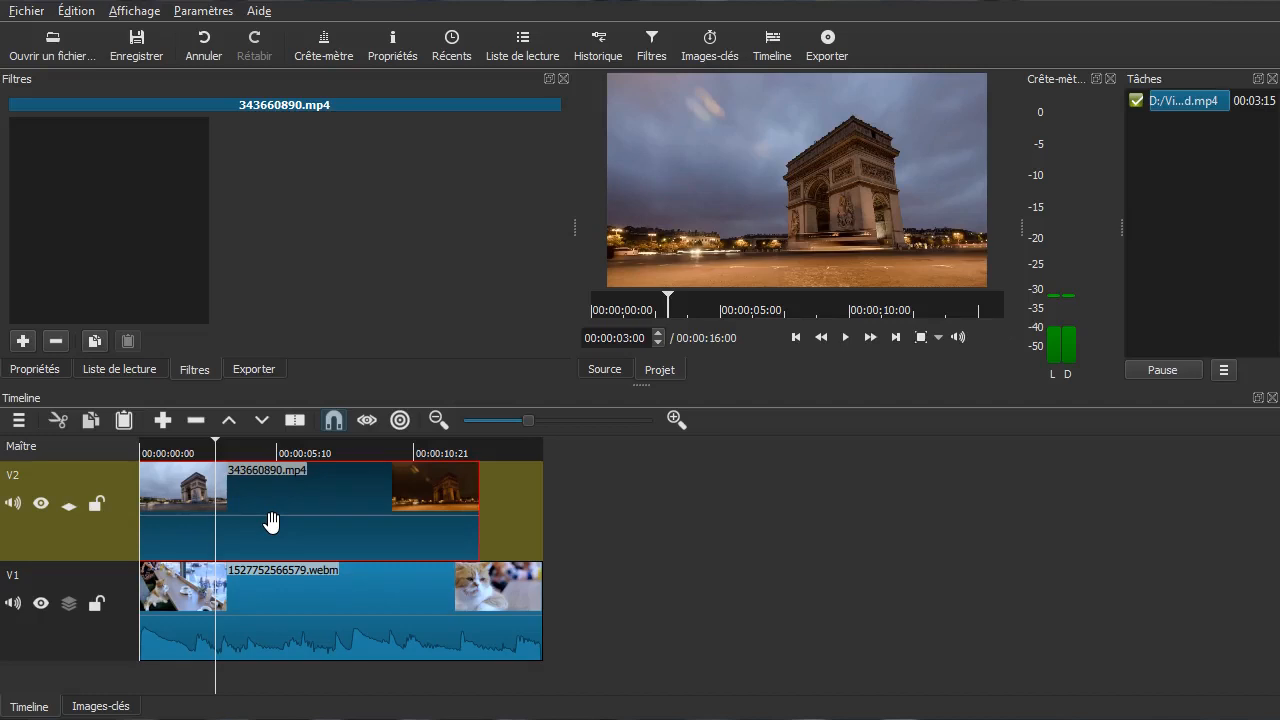
left_click(22, 342)
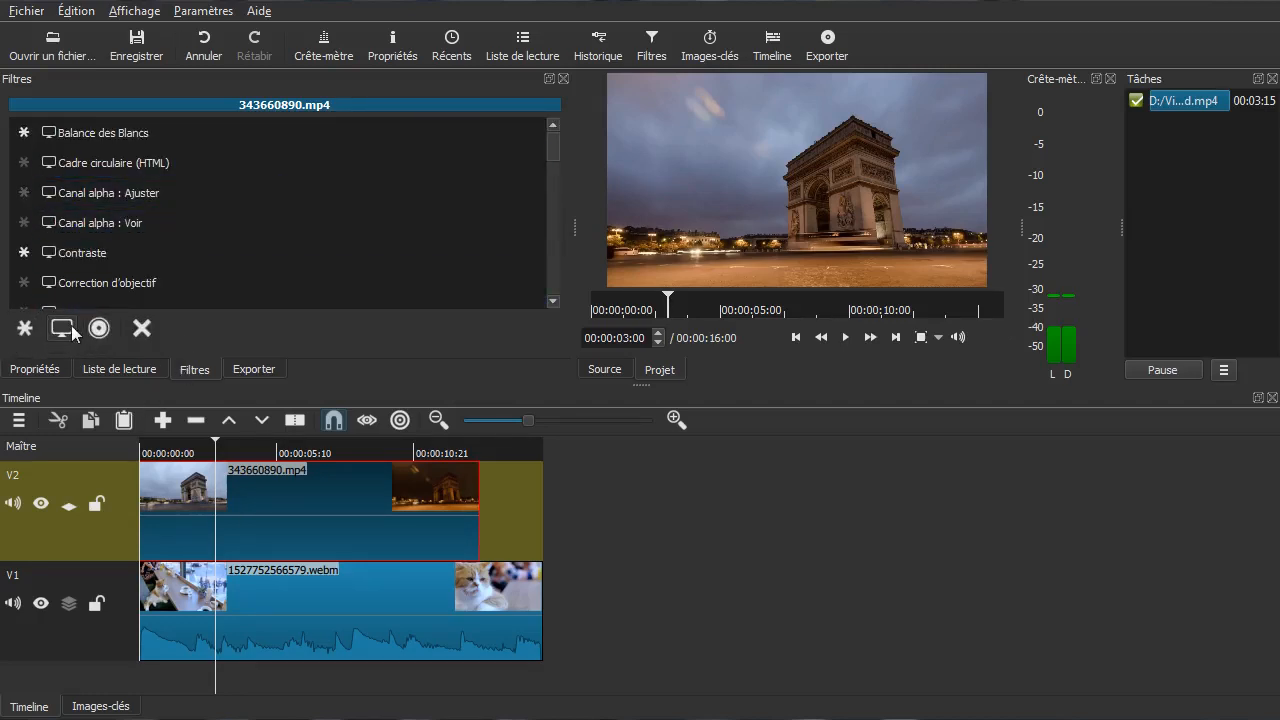
scroll(288, 215, "down", 2)
scroll(287, 214, "down", 3)
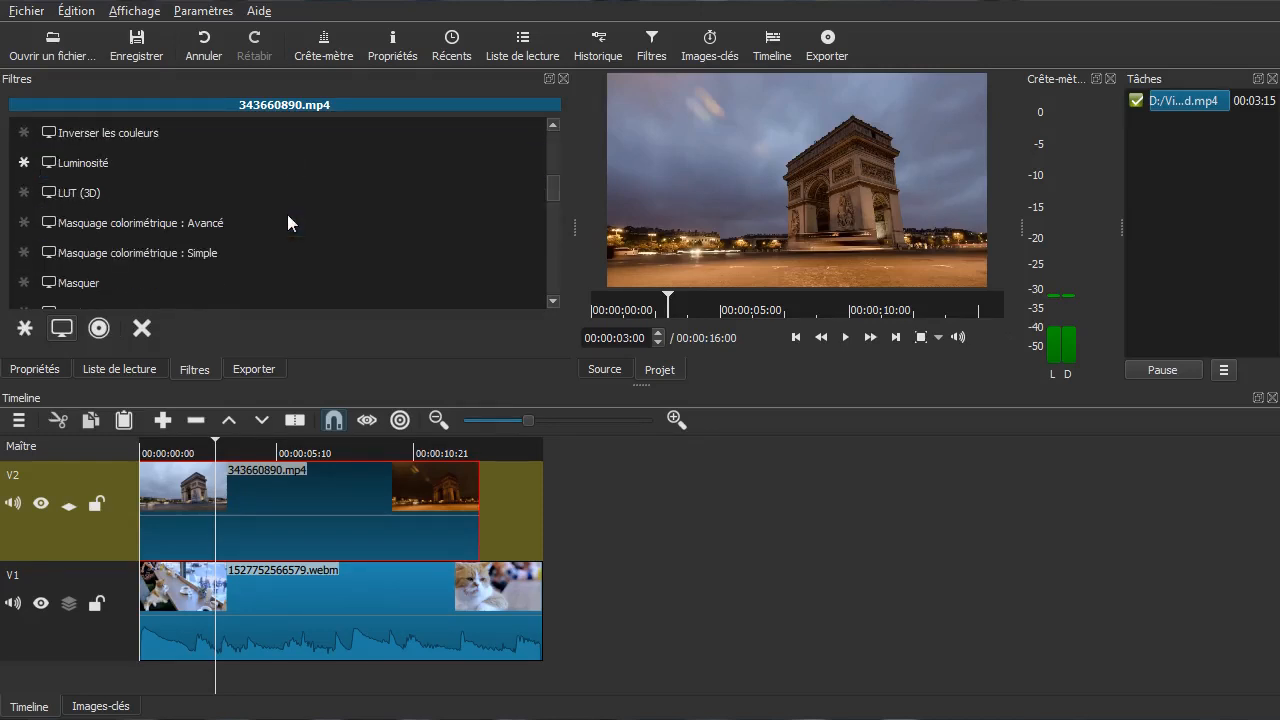
left_click(202, 282)
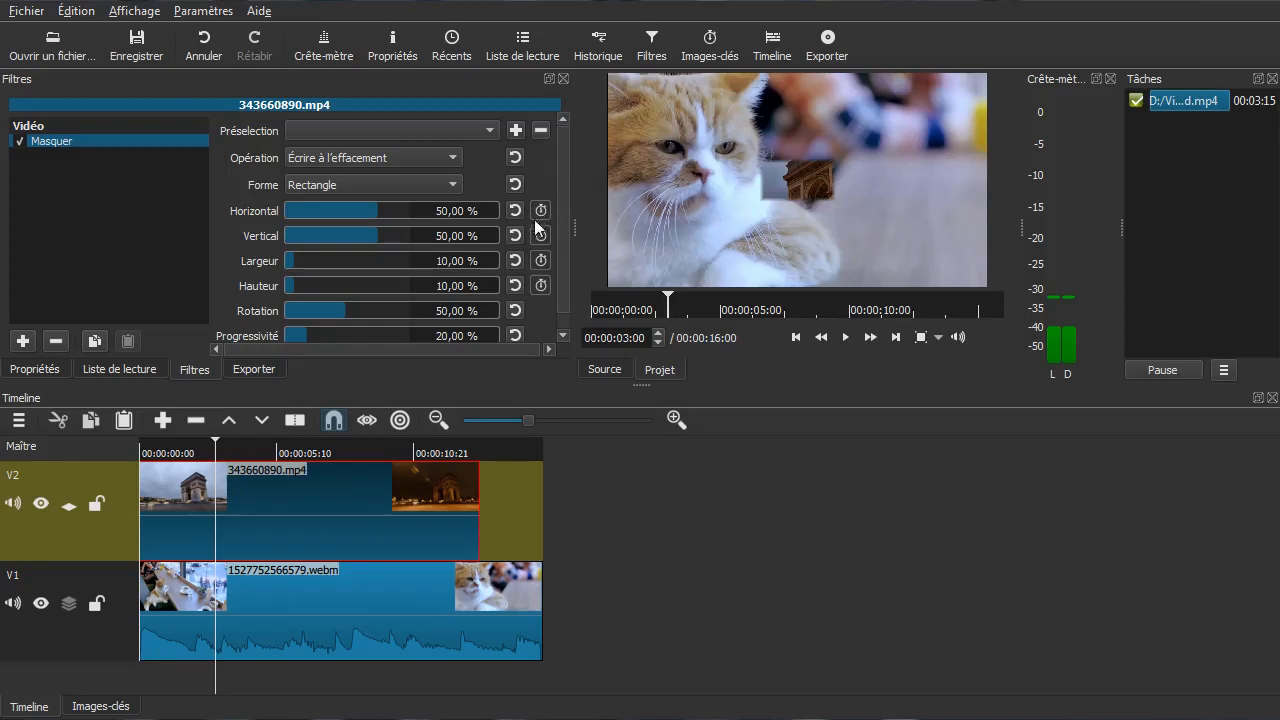
Step: Set the rectangular mask's Horizontal to 55,04 %, Largeur to 34,11 %, Hauteur to 40,31 % and Progressivité to 0 %
left_click(106, 707)
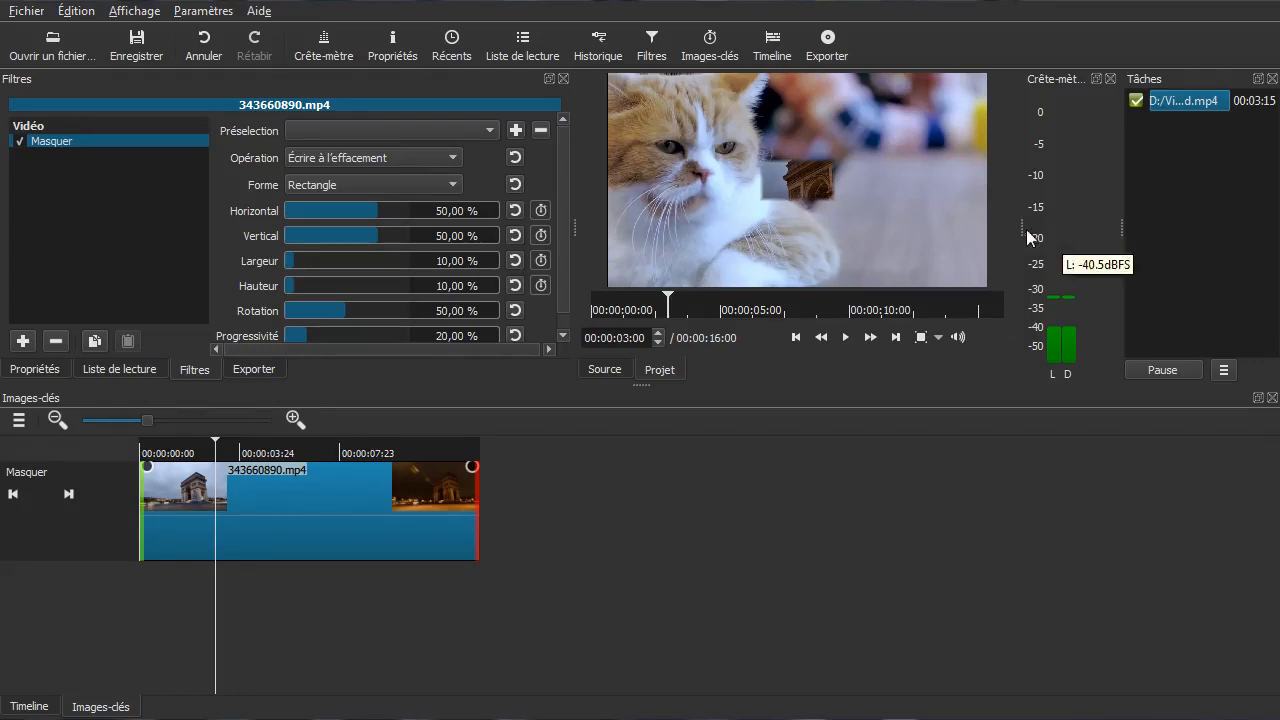
left_click_drag(1024, 214, 1052, 214)
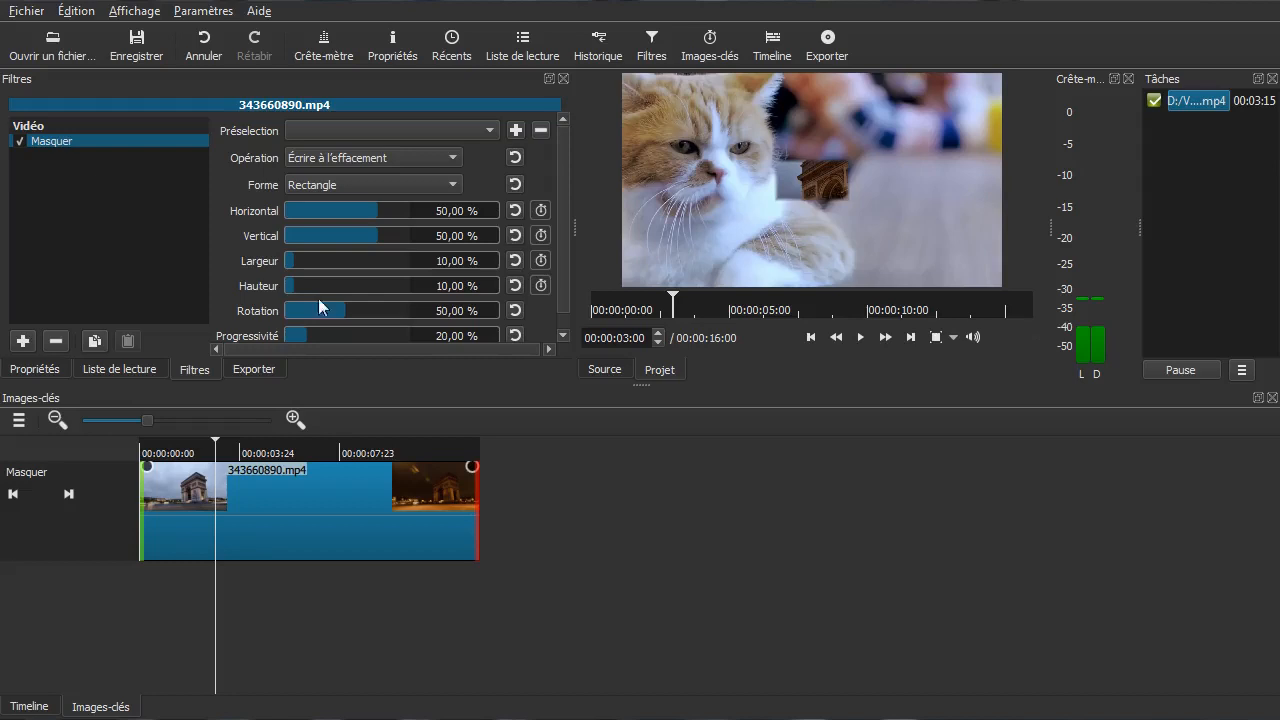
mouse_move(380, 206)
left_mouse_down()
mouse_move(398, 208)
mouse_move(373, 205)
mouse_move(384, 202)
left_mouse_up()
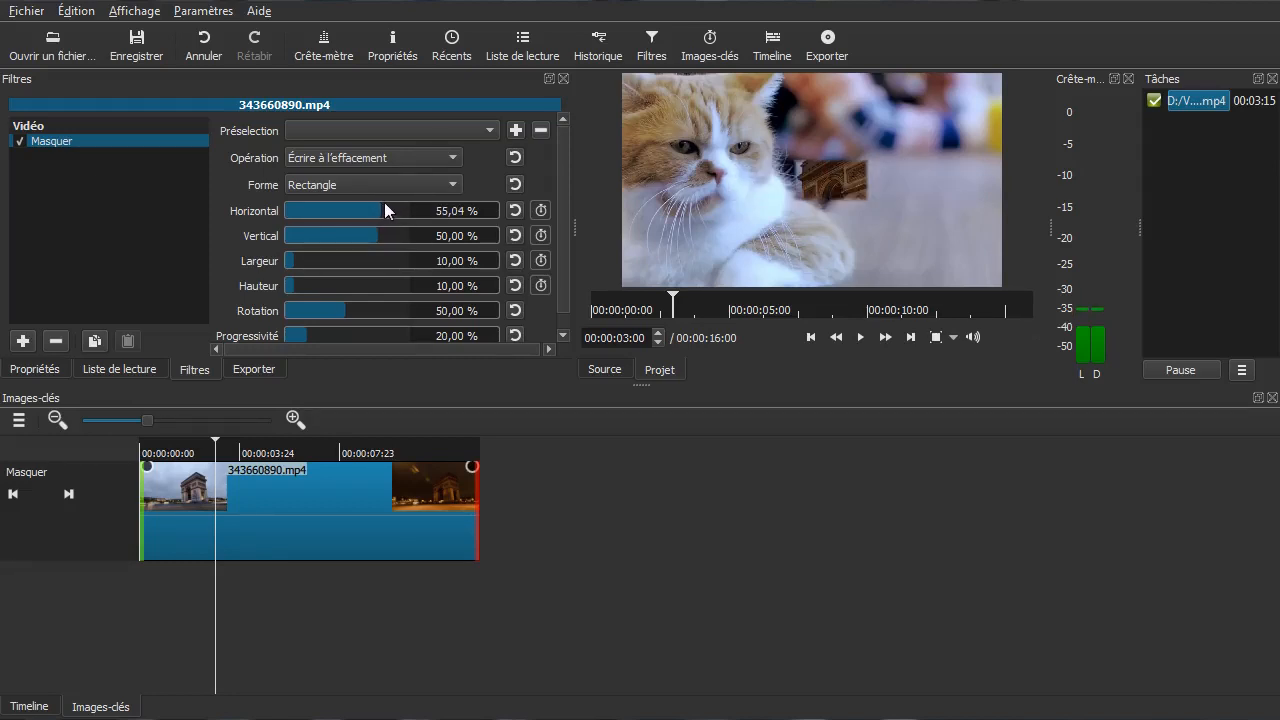
mouse_move(327, 258)
left_mouse_down()
mouse_move(352, 263)
mouse_move(328, 264)
left_mouse_up()
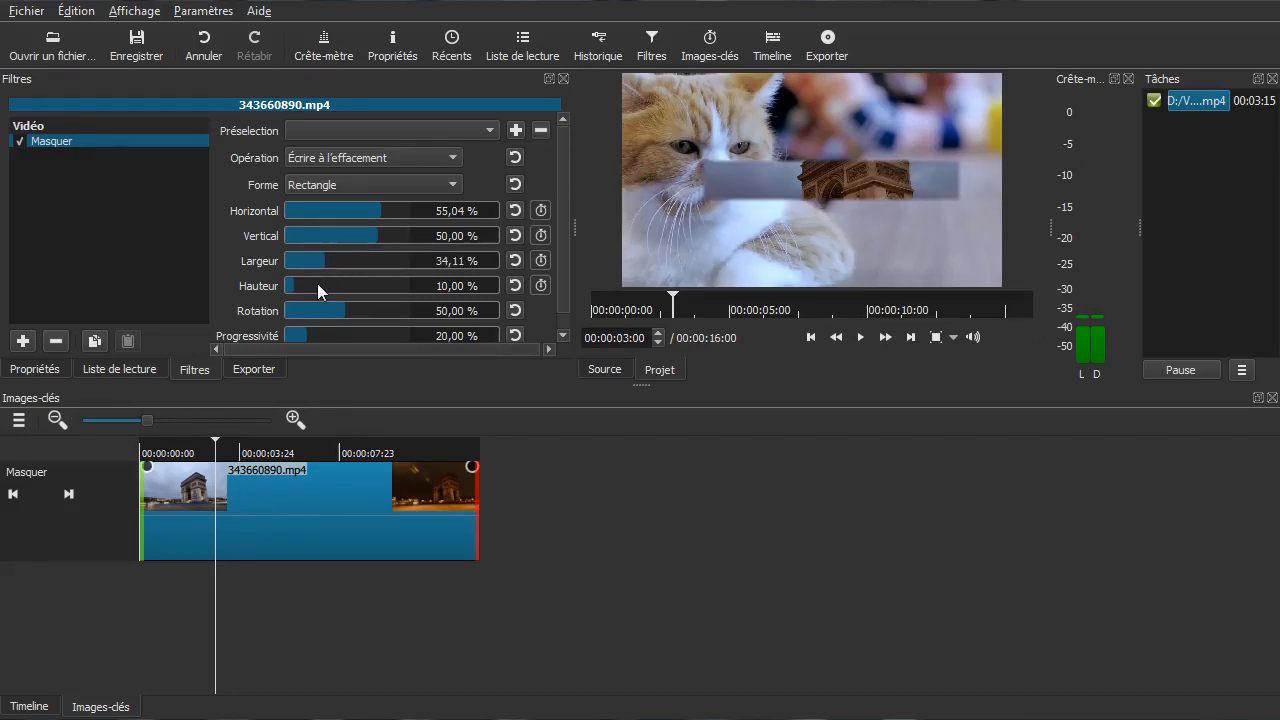
left_click(320, 282)
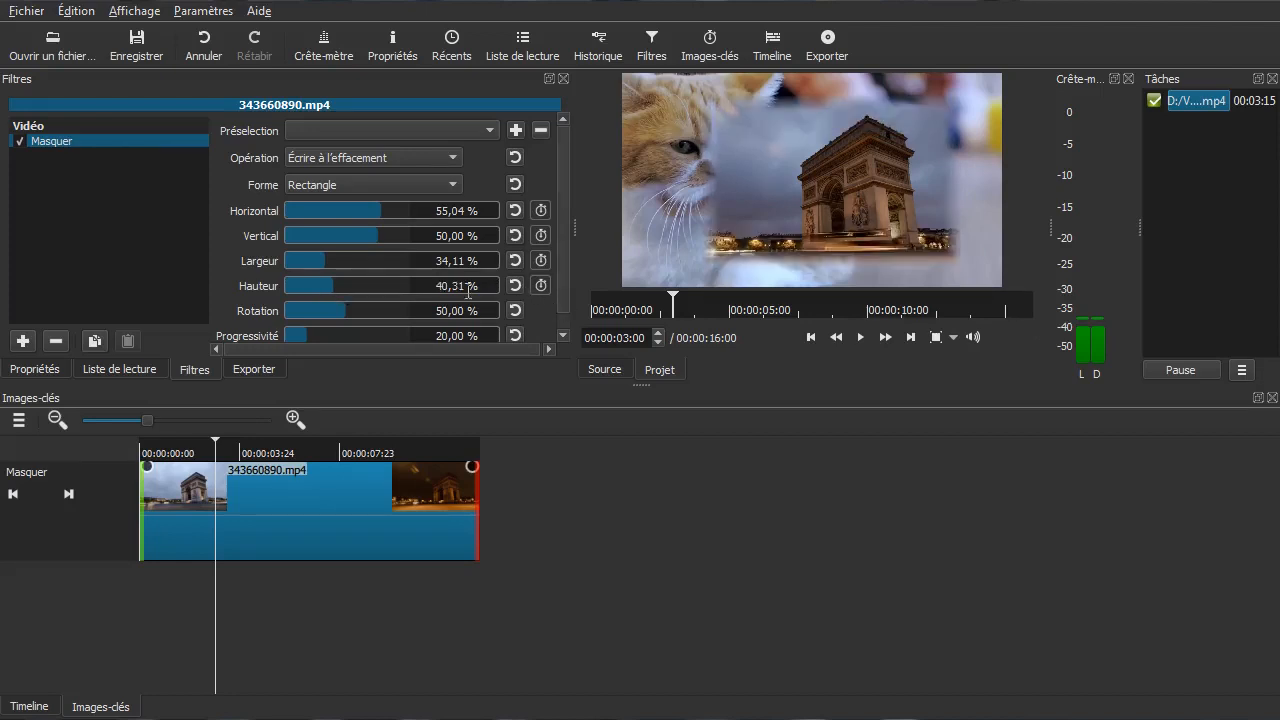
left_click_drag(327, 335, 263, 351)
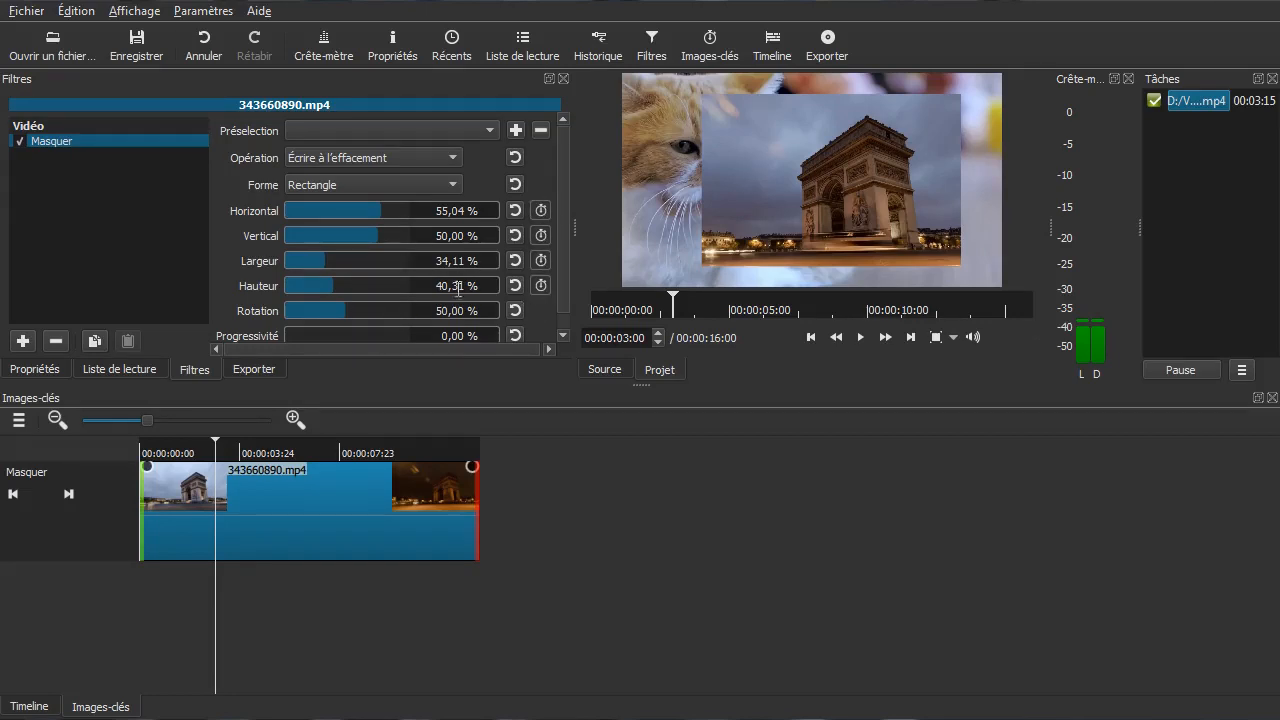
Step: Try a mask Rotation of 50,39 % and reset that parameter to its default
left_click_drag(566, 234, 556, 306)
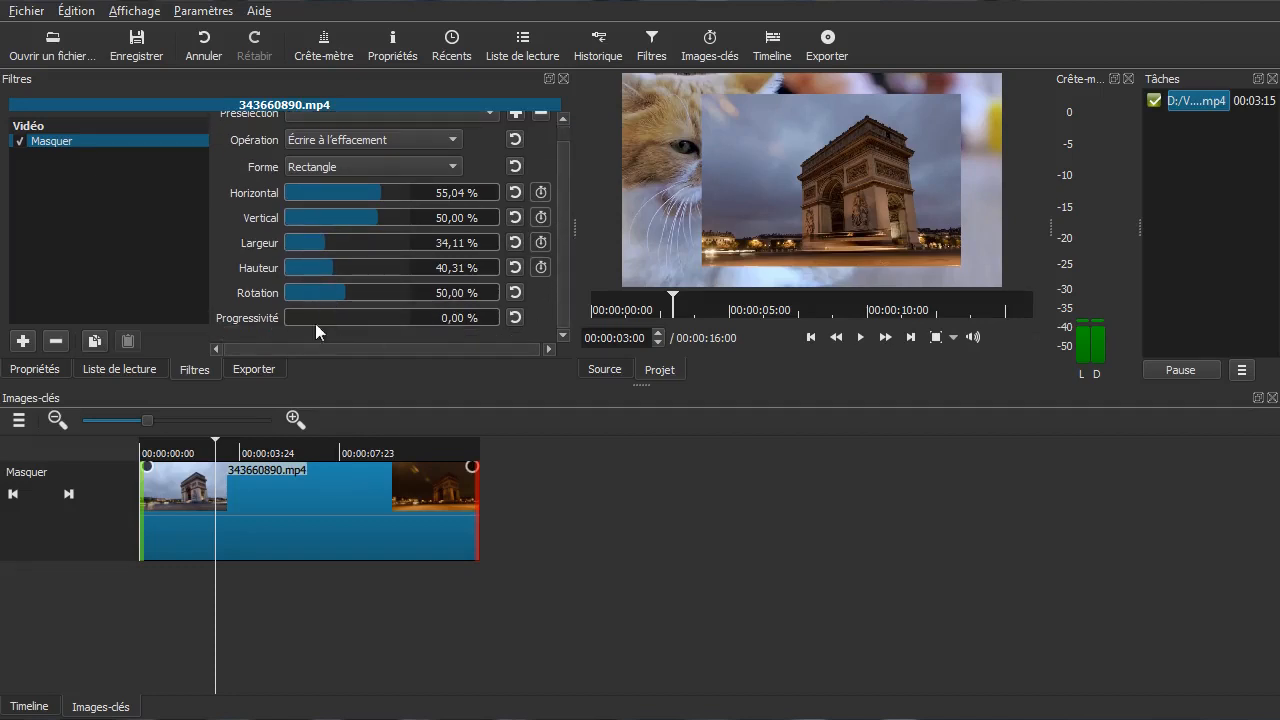
mouse_move(362, 293)
left_mouse_down()
mouse_move(374, 297)
mouse_move(349, 294)
left_mouse_up()
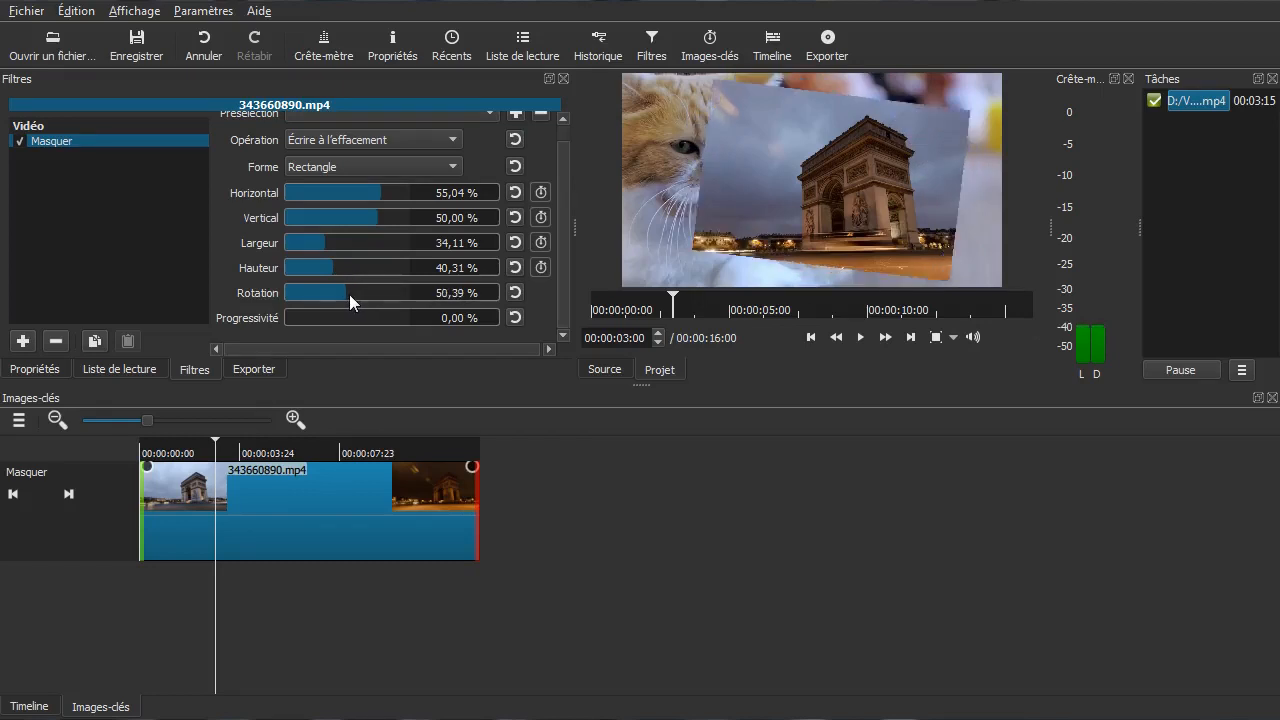
left_click(514, 293)
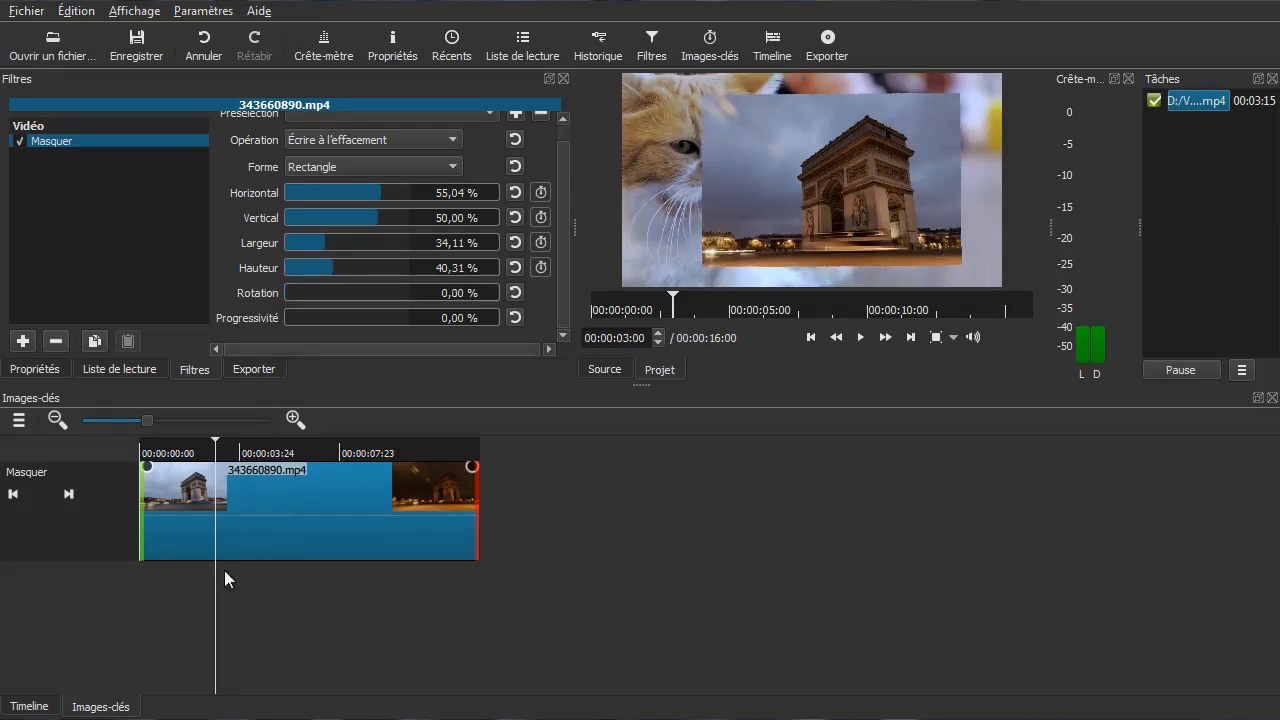
Step: Enable keyframes for the mask's Horizontal, Vertical, Largeur and Hauteur at 00:00:03:00, declining any keyframe deletion
left_click(541, 242)
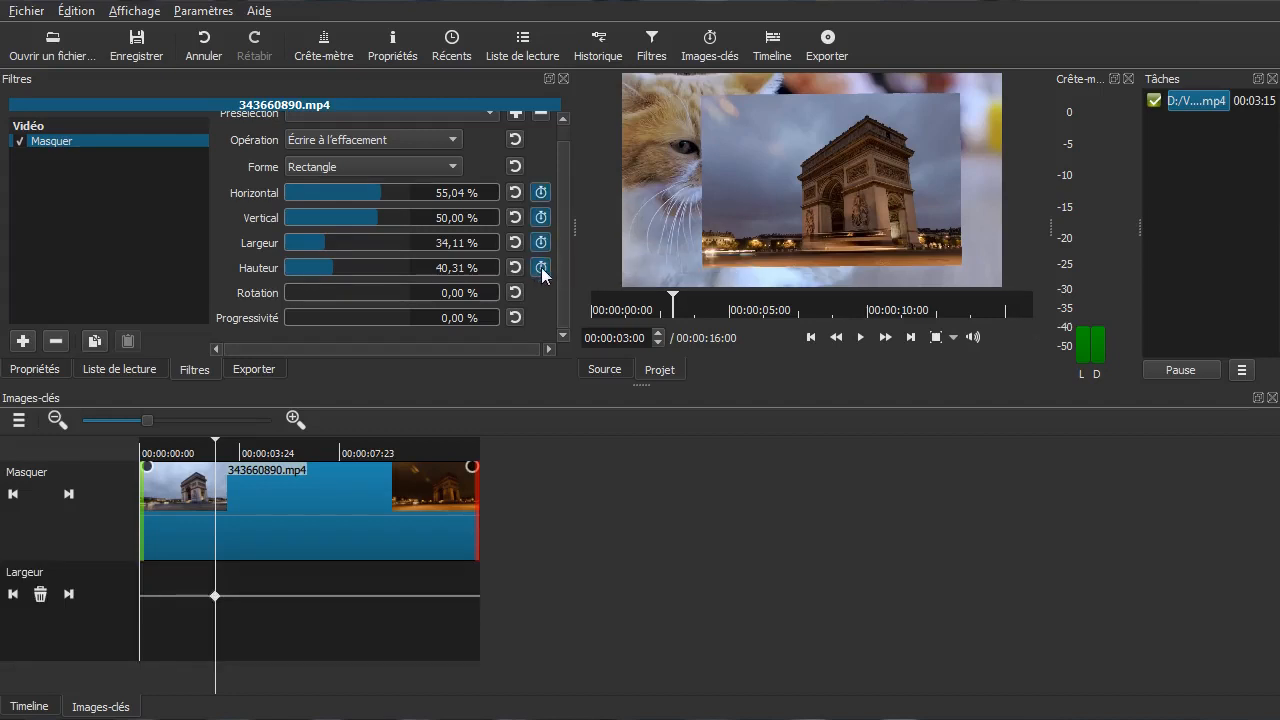
left_click(537, 282)
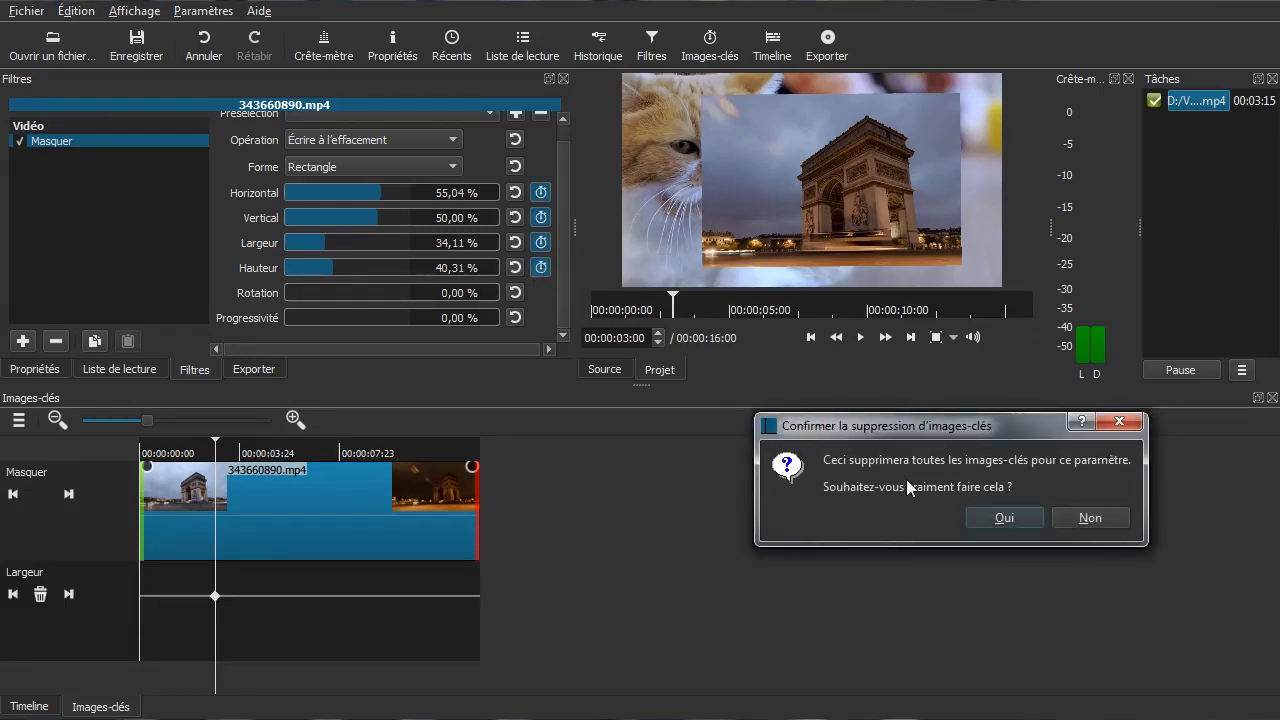
left_click(1090, 520)
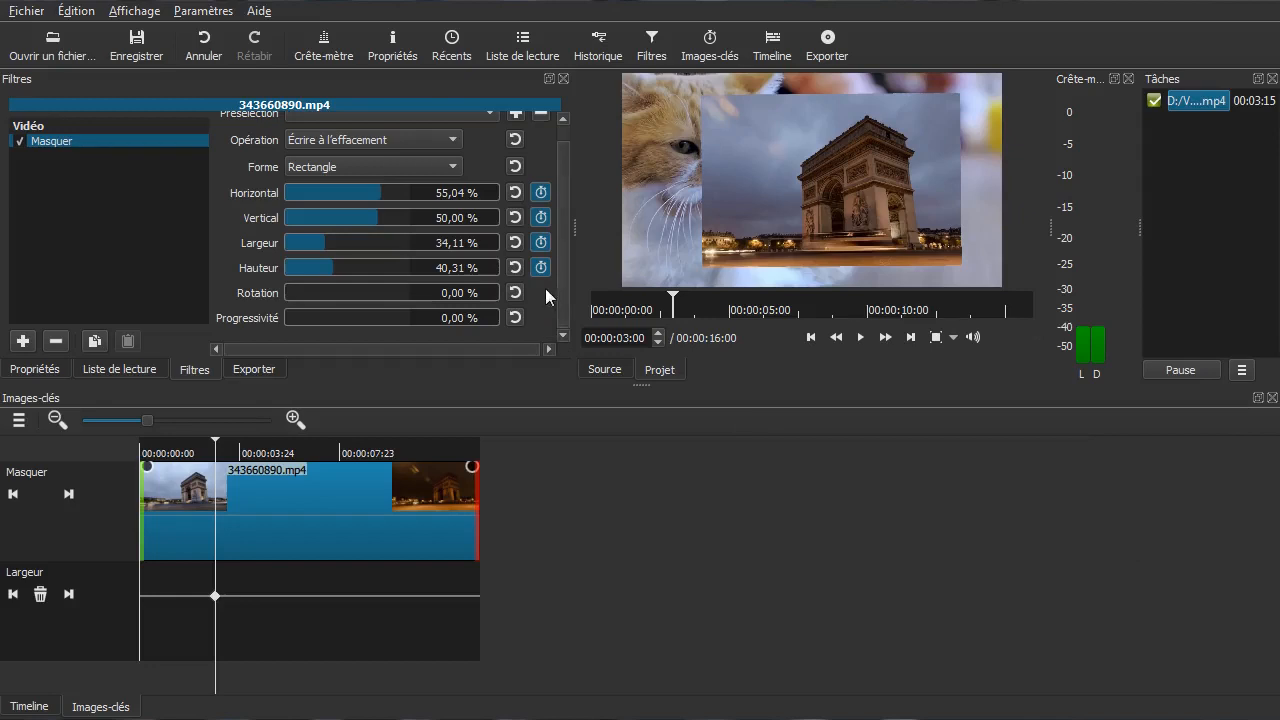
left_click(290, 605)
left_click(313, 612)
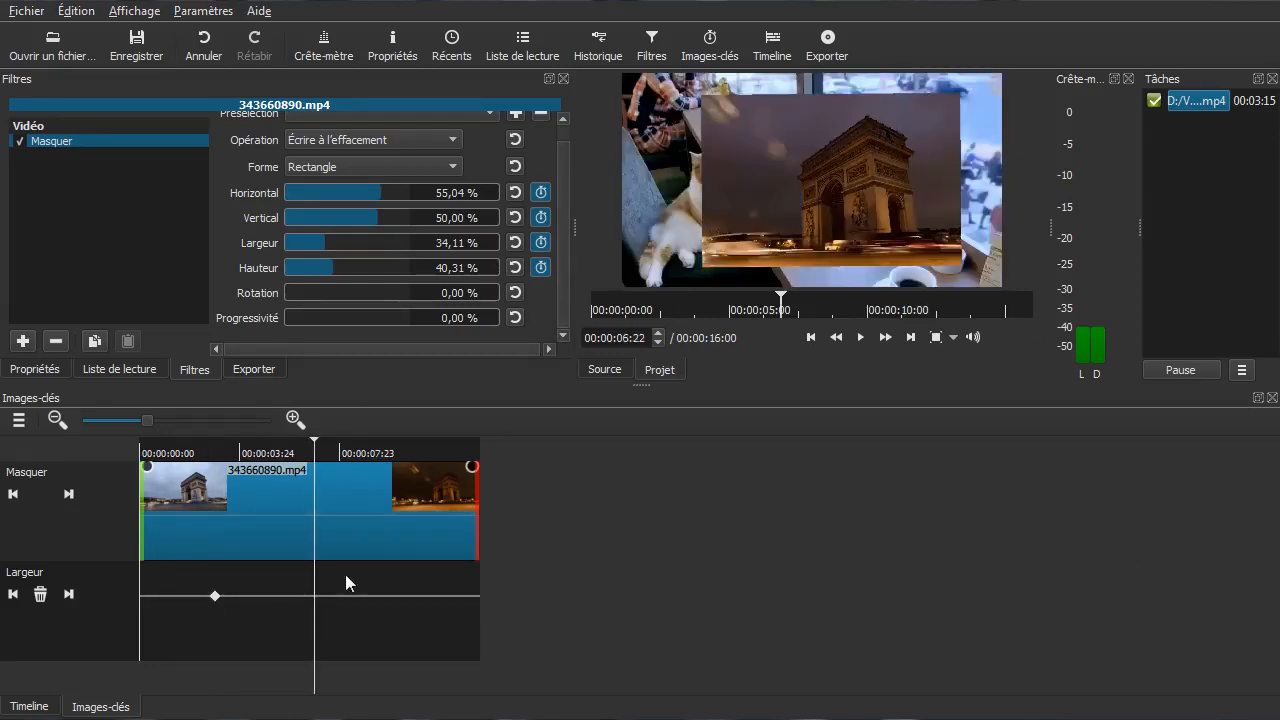
left_click(540, 269)
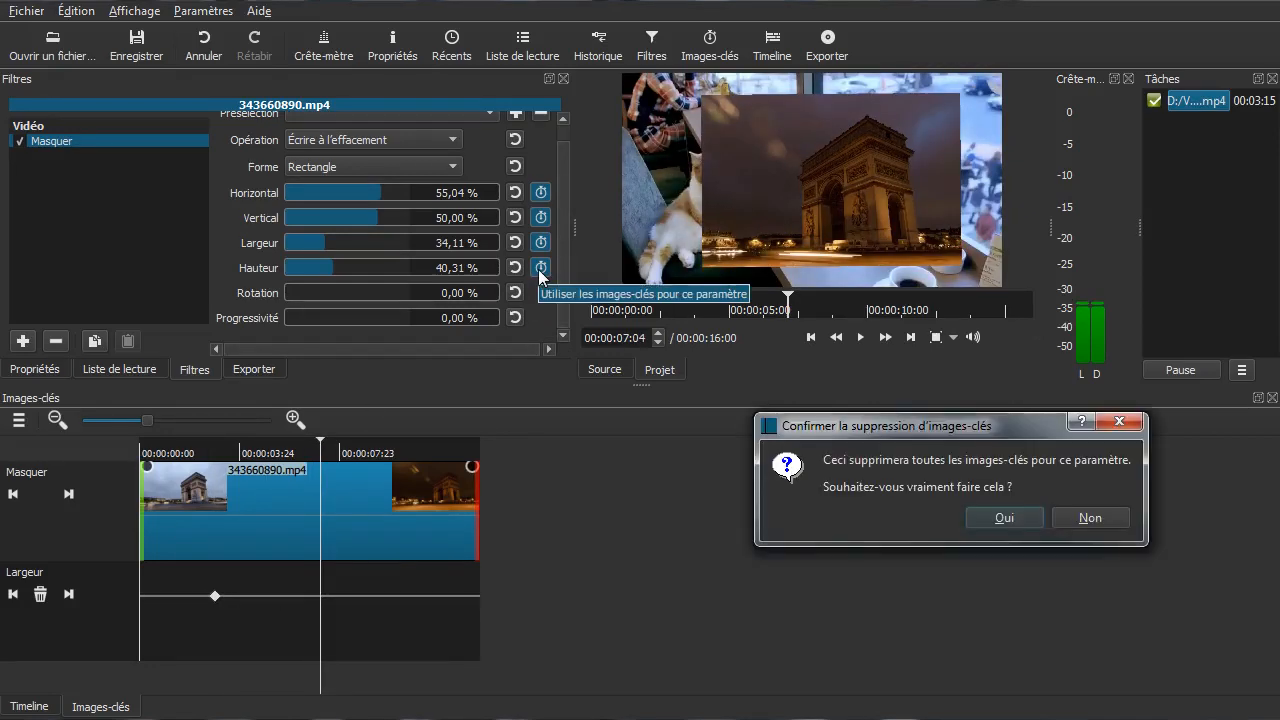
left_click(1091, 520)
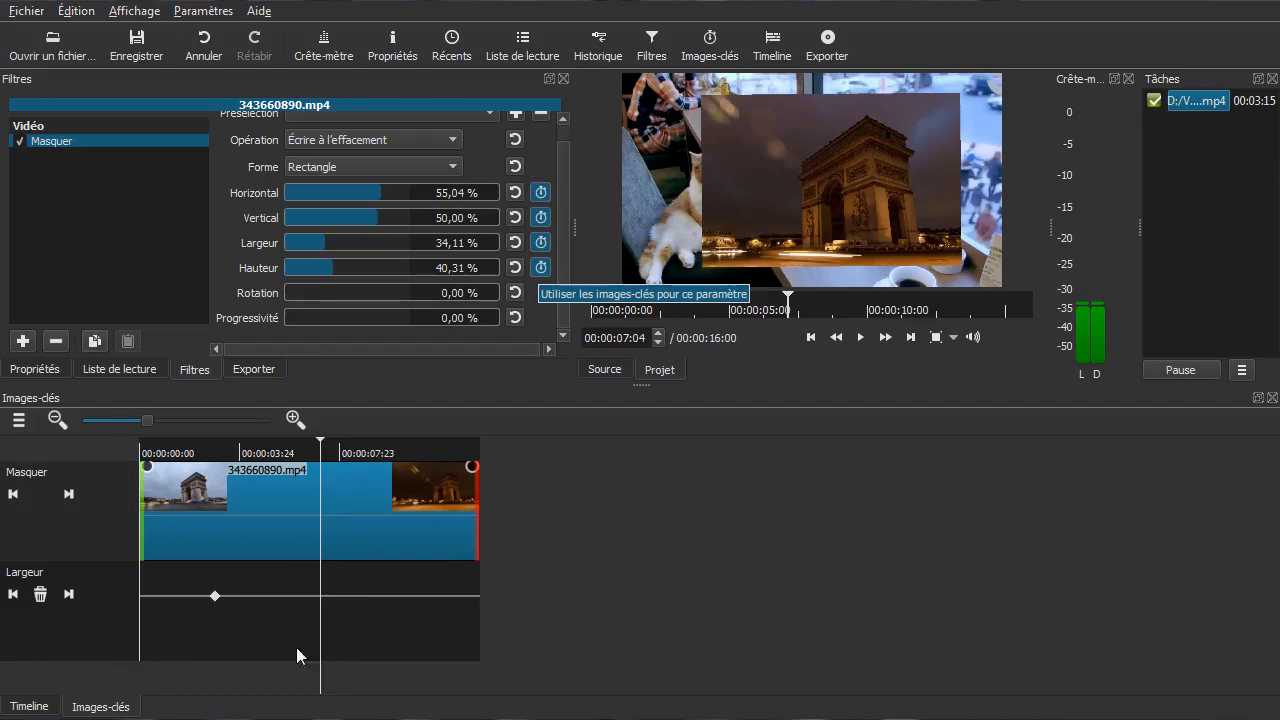
Step: Add mask keyframes at 00:00:08:20 with Hauteur at 78,29 % and Largeur at 72,87 %
left_click(362, 609)
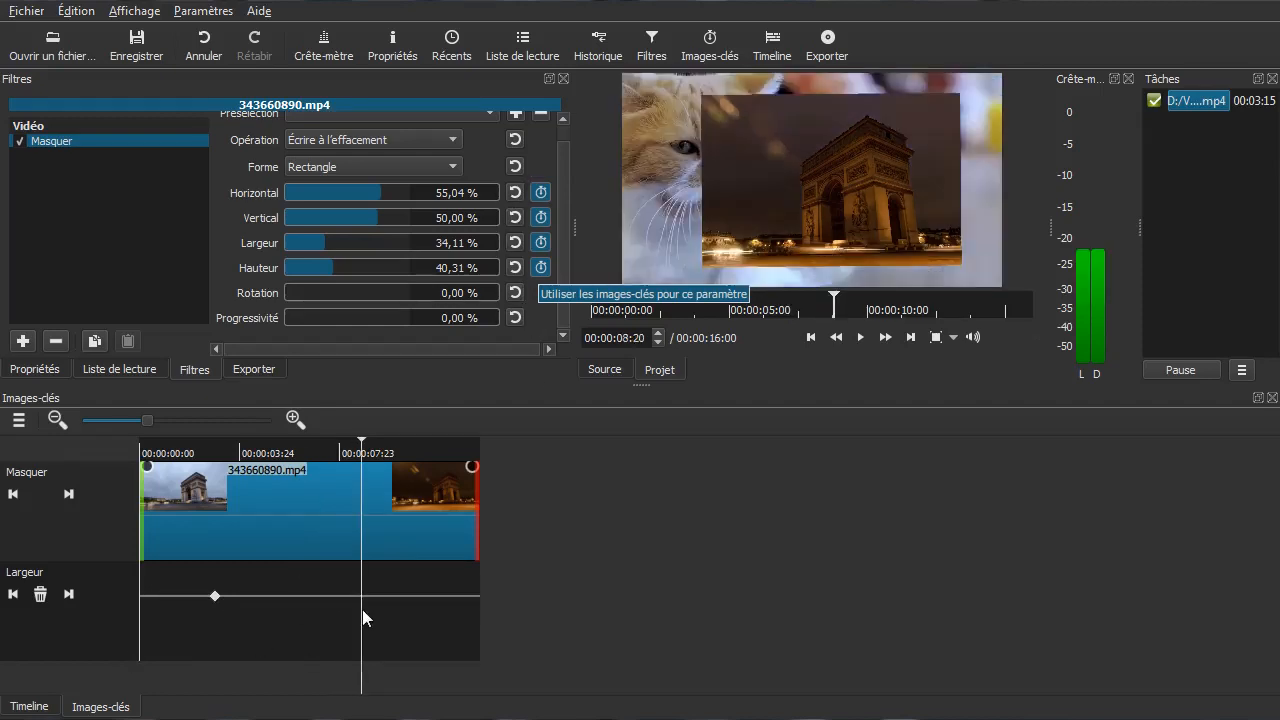
left_click_drag(353, 270, 385, 270)
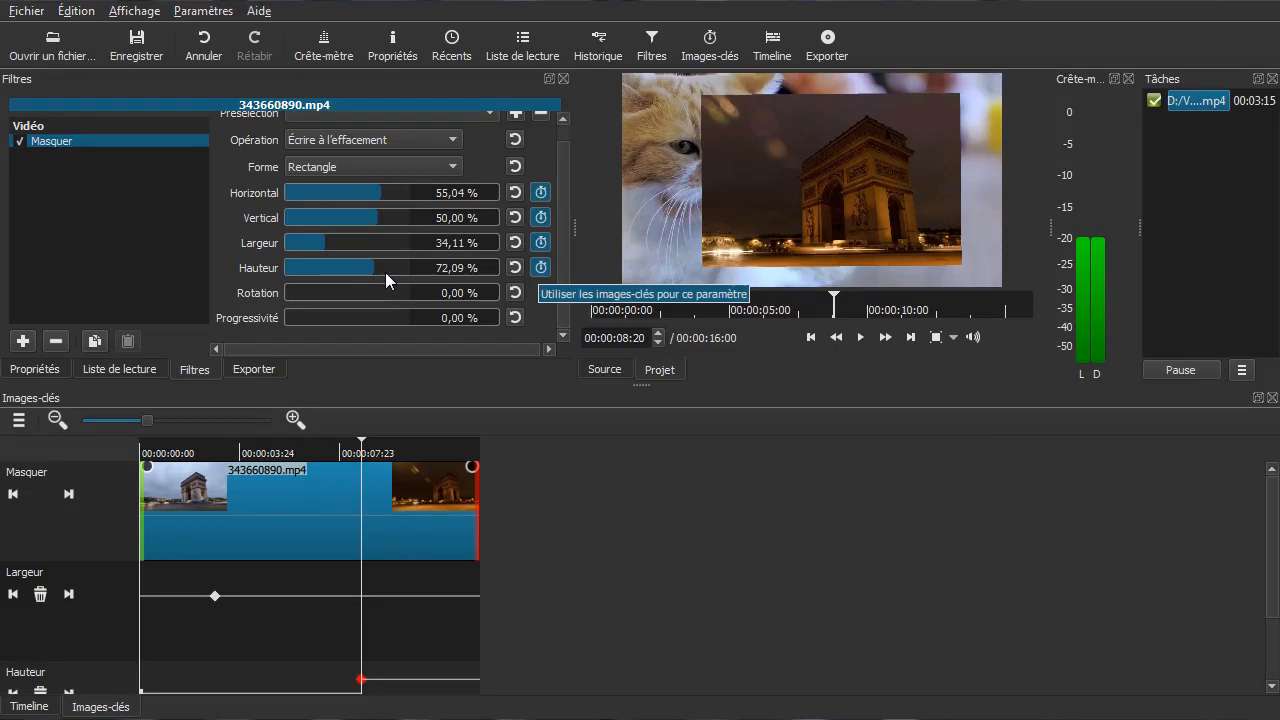
left_click(380, 242)
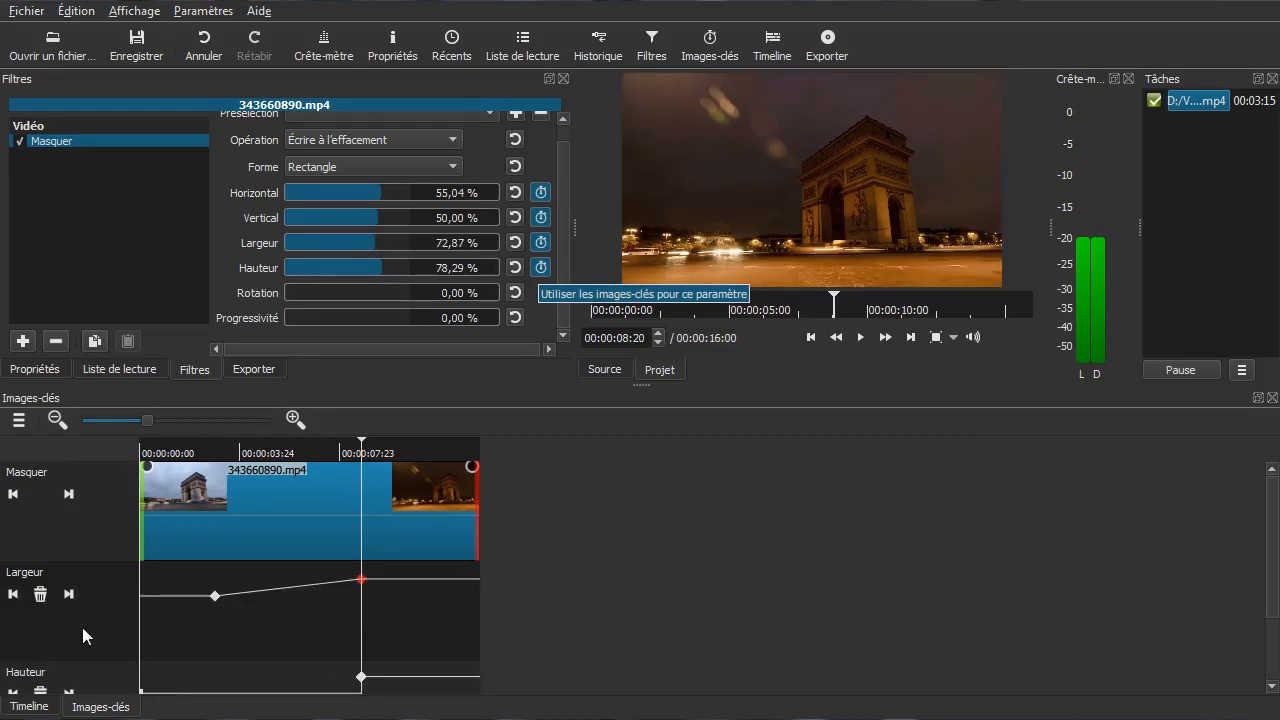
Step: Set the mask's Horizontal to -25,58 % and Vertical to -6,98 % at 00:00:08:20, and remove the Masquer filter from the clip
left_click_drag(1271, 500, 1270, 436)
left_click_drag(390, 220, 328, 192)
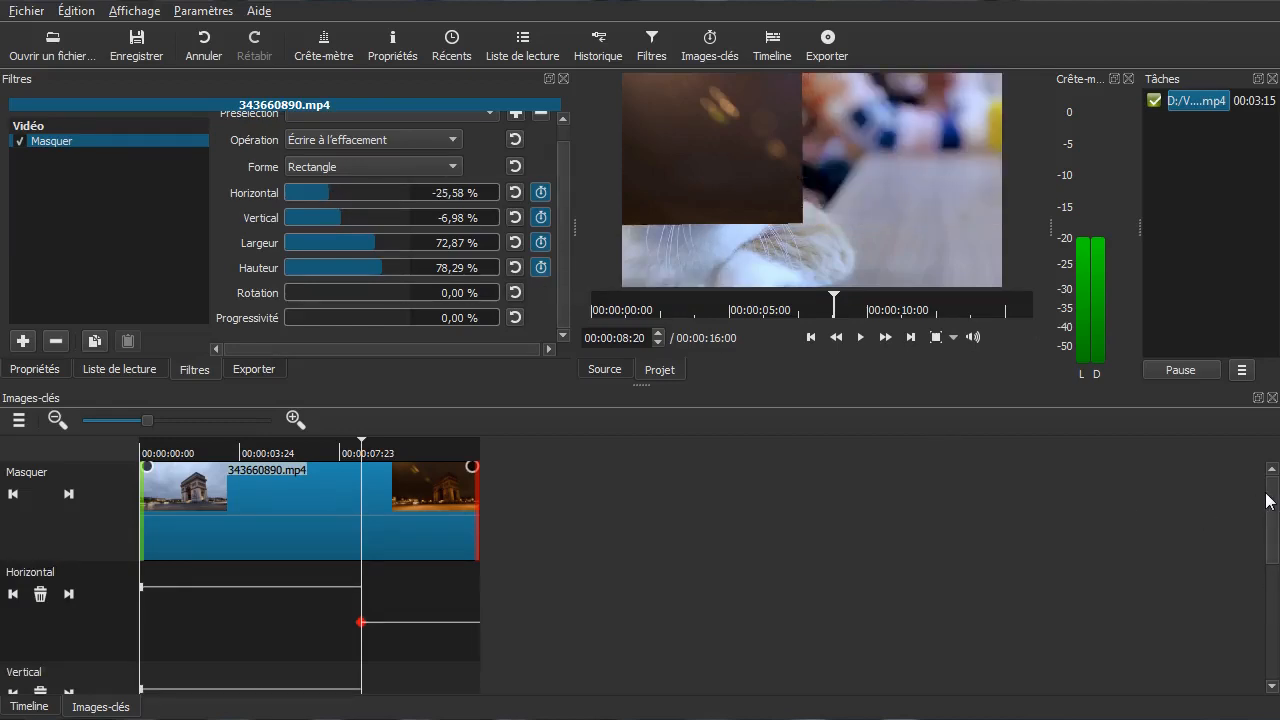
scroll(1268, 501, "down", 3)
scroll(1268, 501, "up", 3)
left_click(57, 341)
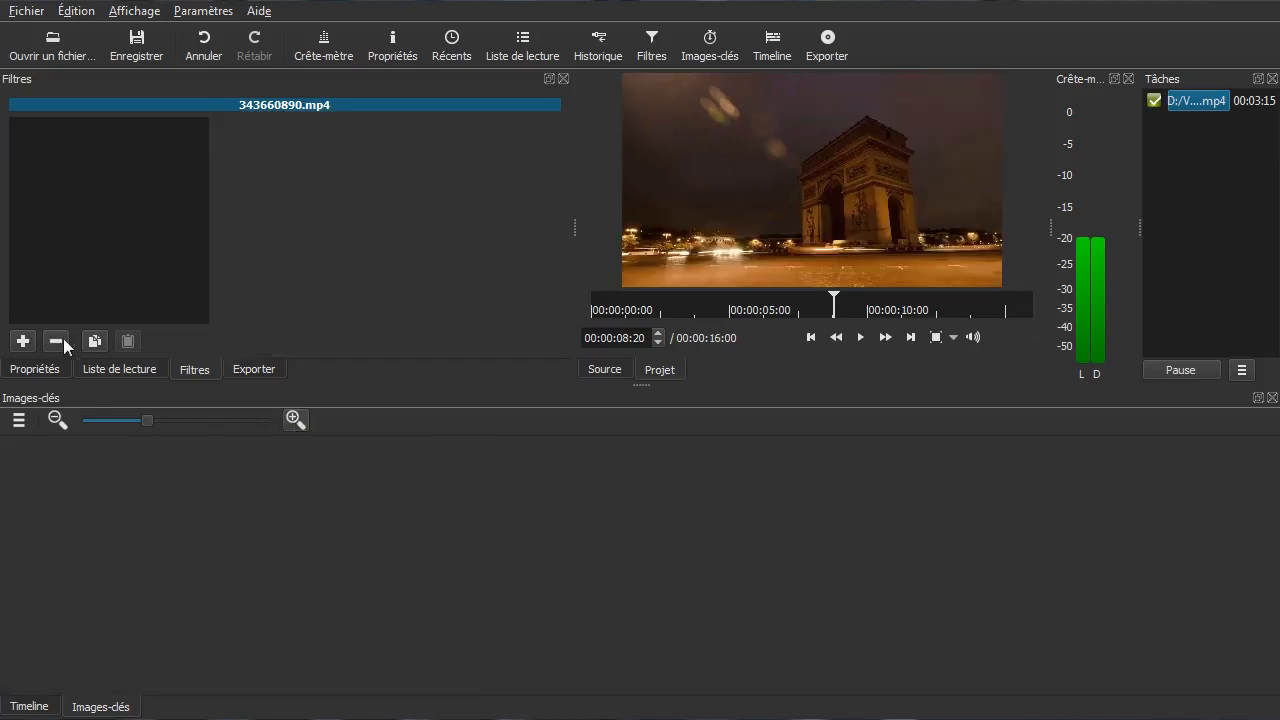
Step: Add the Flou video filter to the 343660890.mp4 clip on V2 and show its keyframe track
left_click(29, 706)
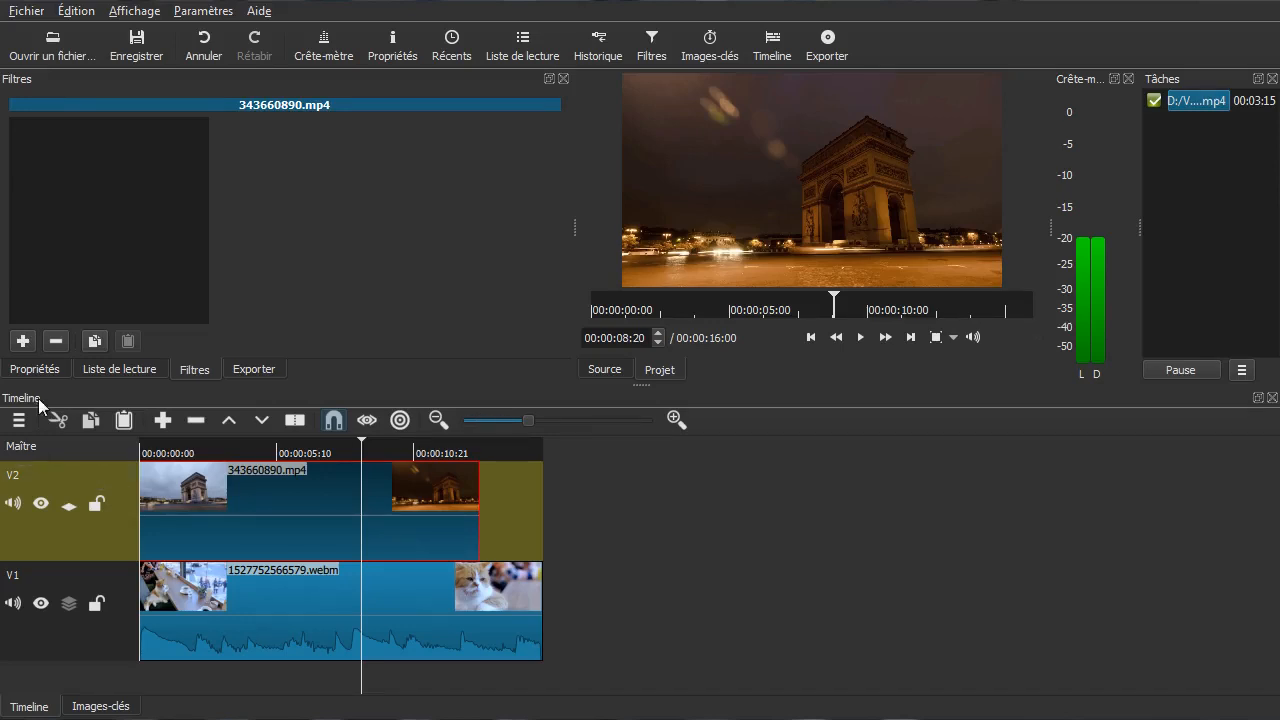
left_click(21, 345)
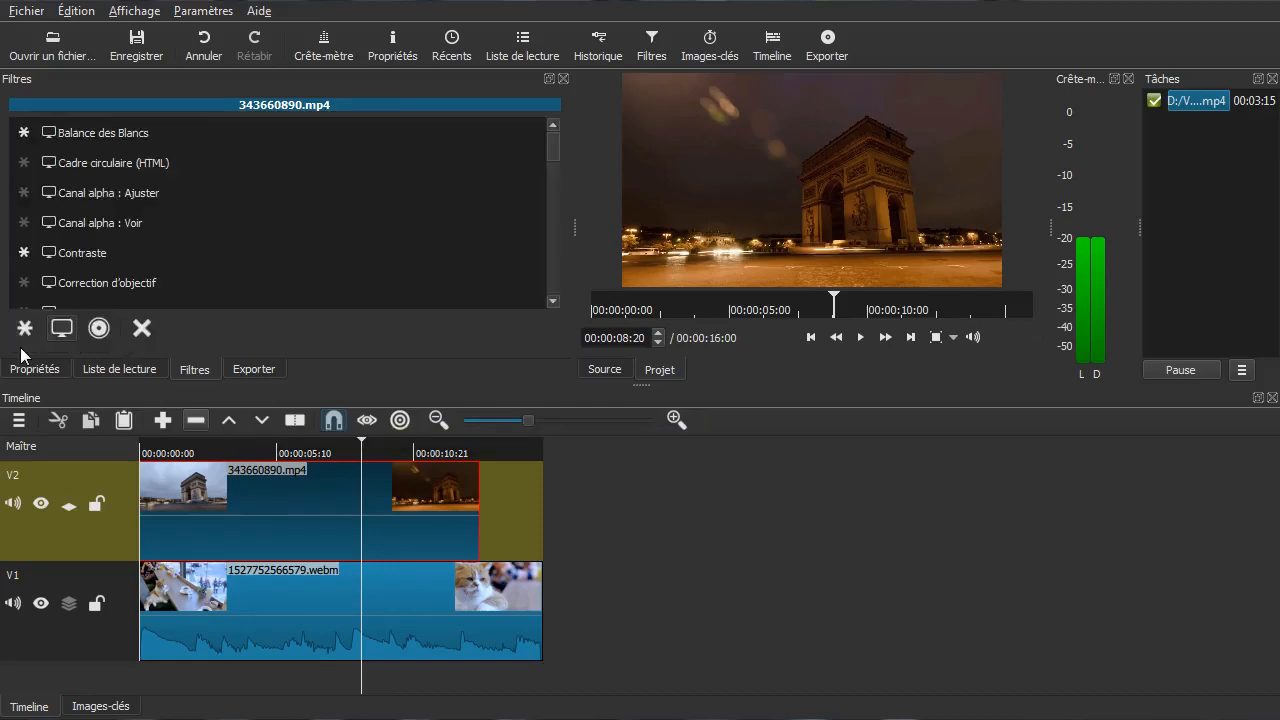
scroll(243, 220, "down", 2)
left_click(256, 219)
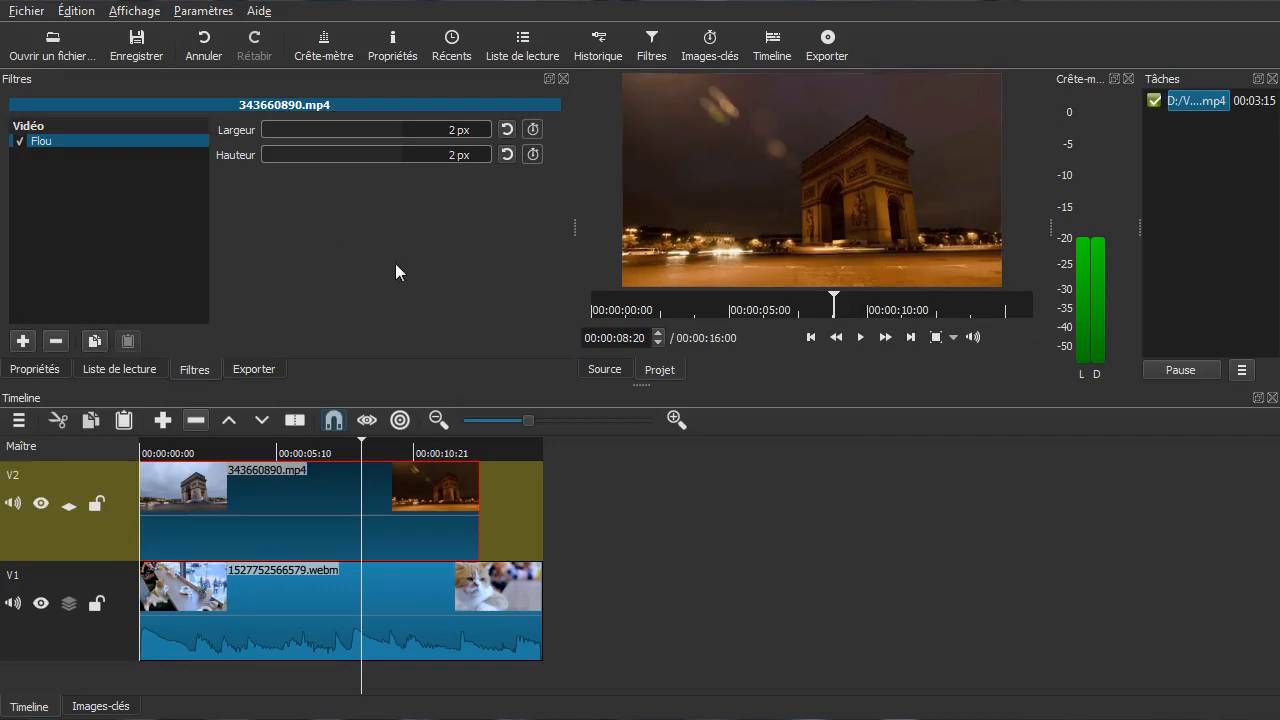
left_click(108, 708)
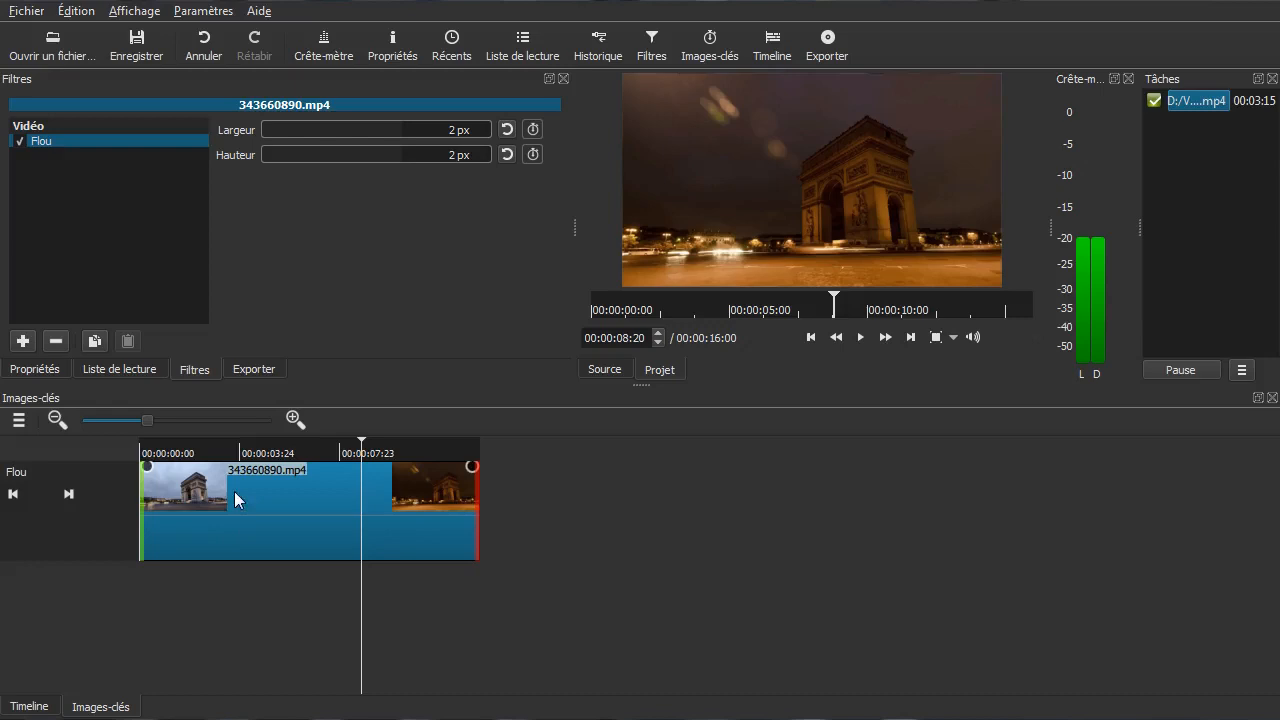
Step: Examine the display options for the Flou filter's keyframe track with the playhead at 00:00:00:22
left_click(162, 632)
right_click(39, 524)
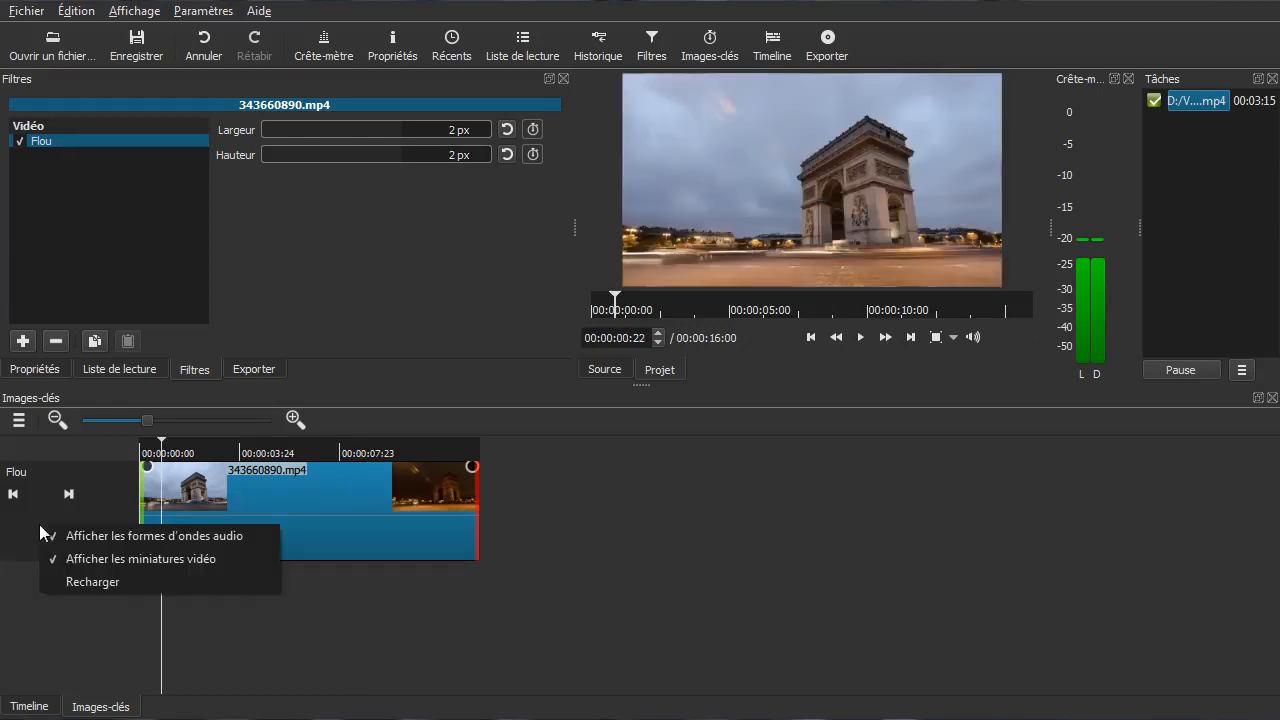
left_click(28, 678)
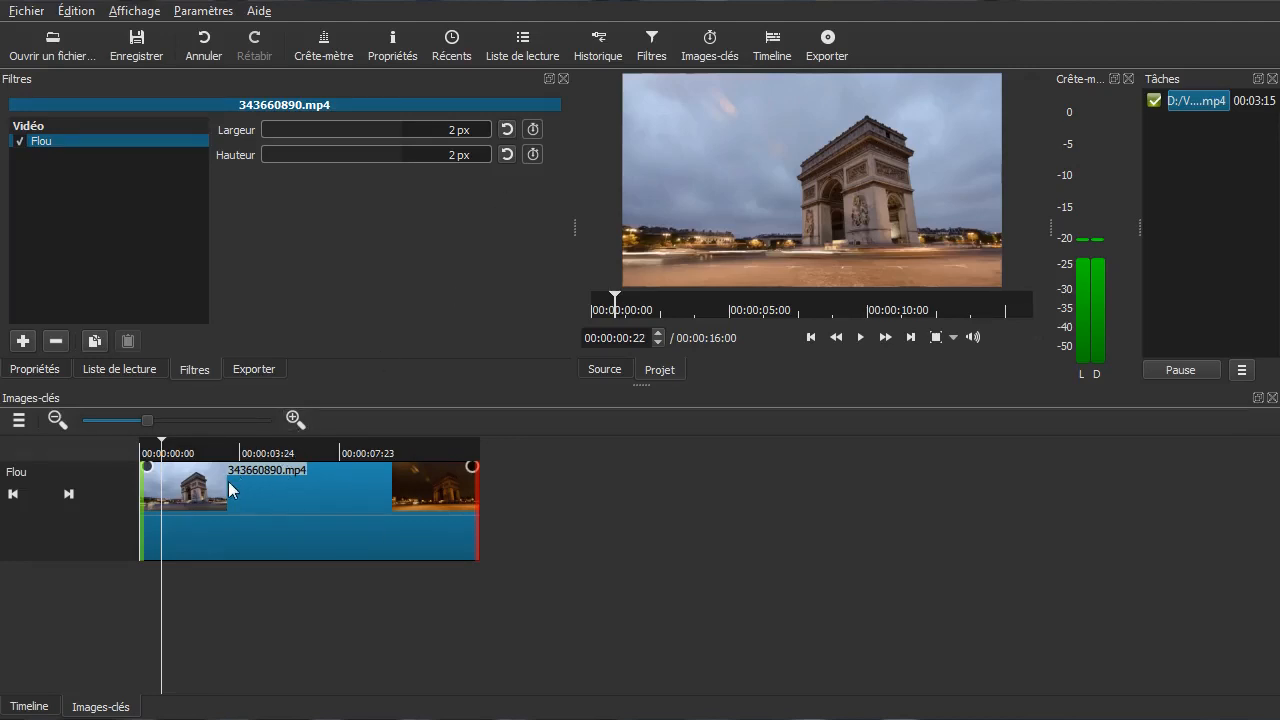
left_click(18, 421)
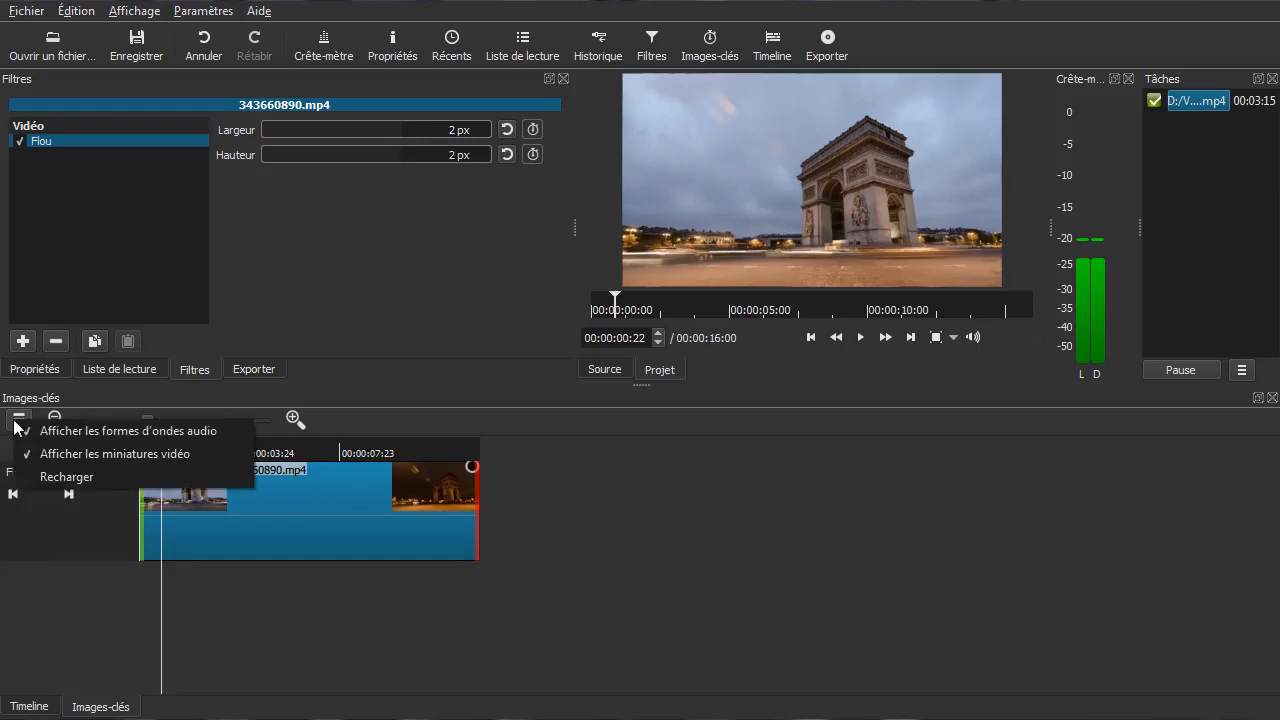
left_click(57, 608)
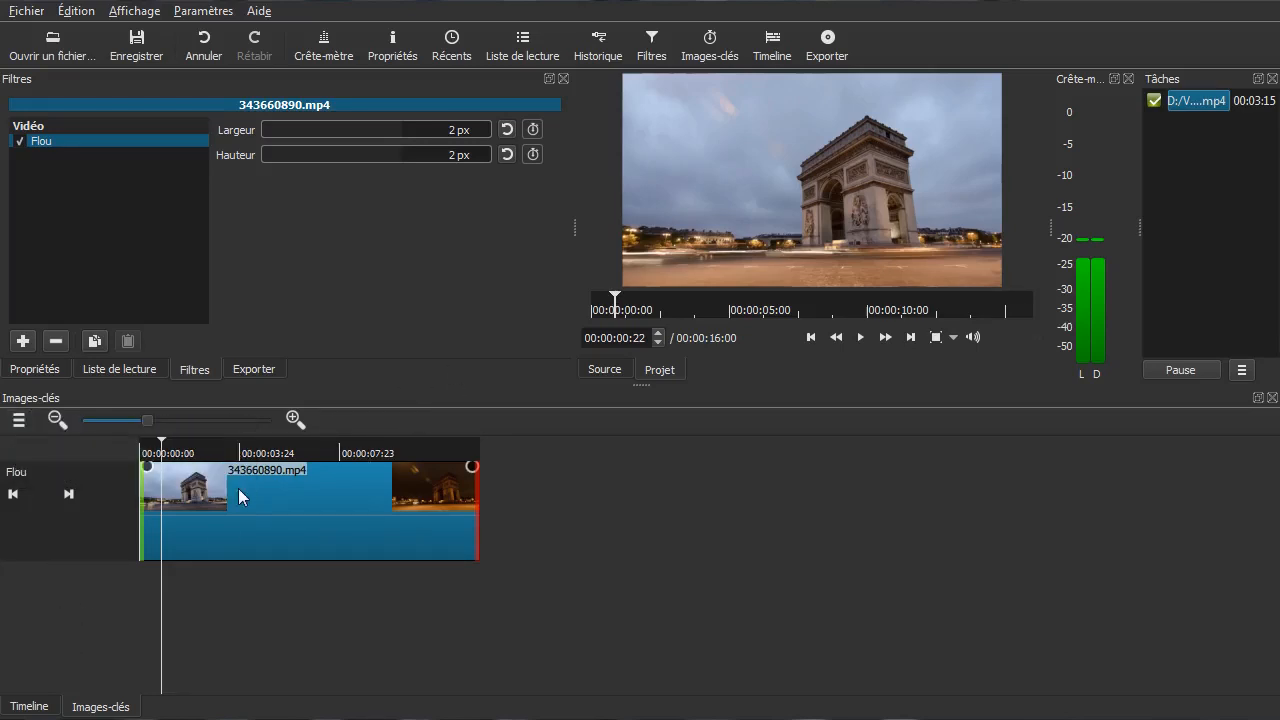
Step: Replace the clip's Flou filter with the Luminosité video filter
left_click(48, 346)
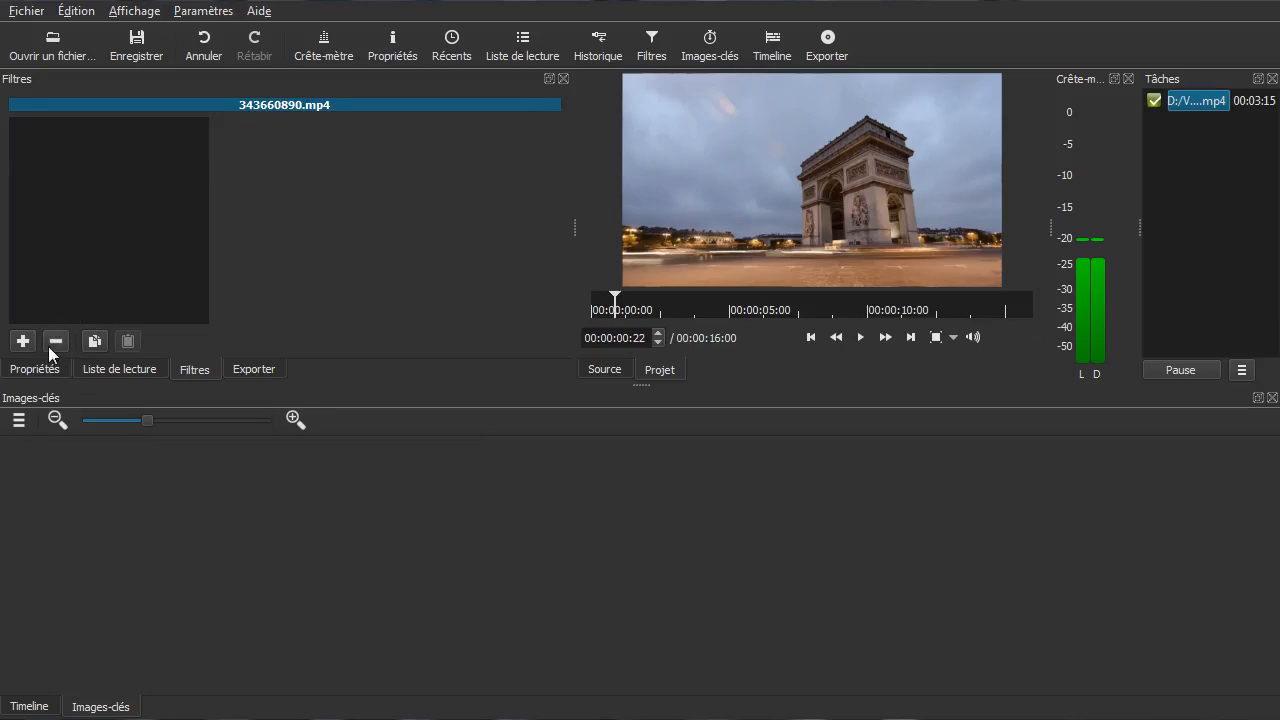
left_click(22, 341)
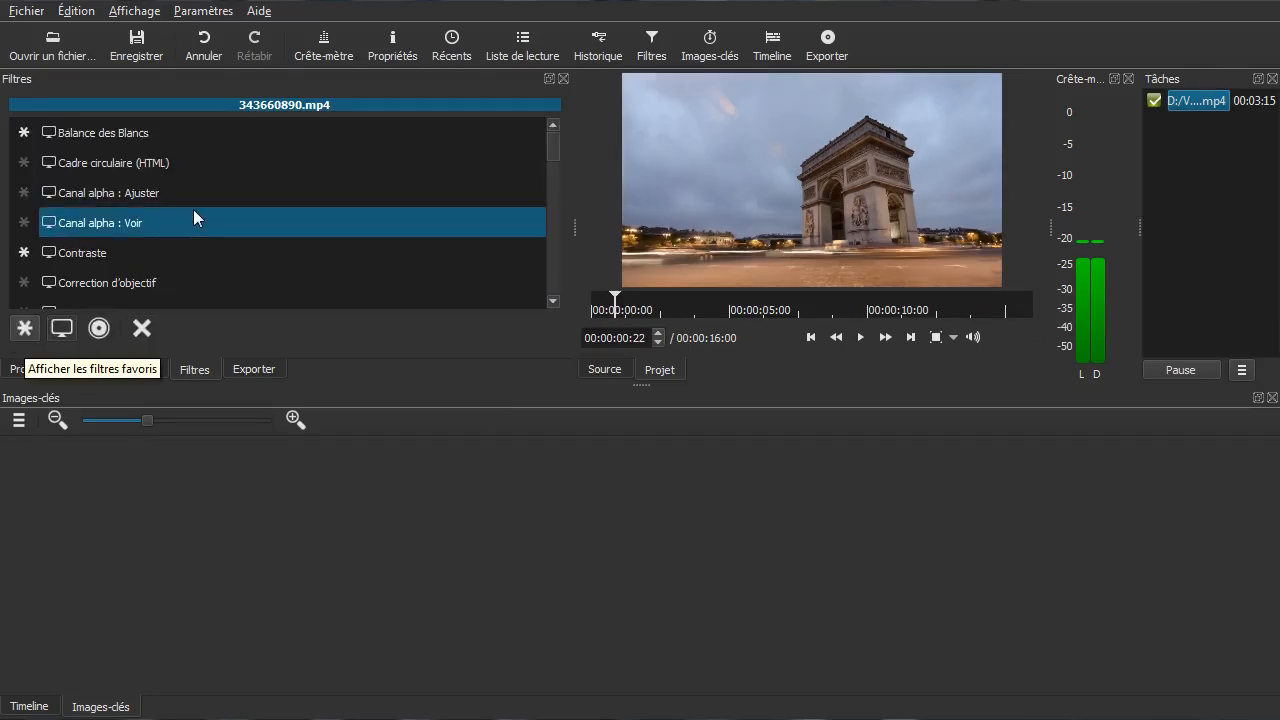
scroll(216, 197, "down", 1)
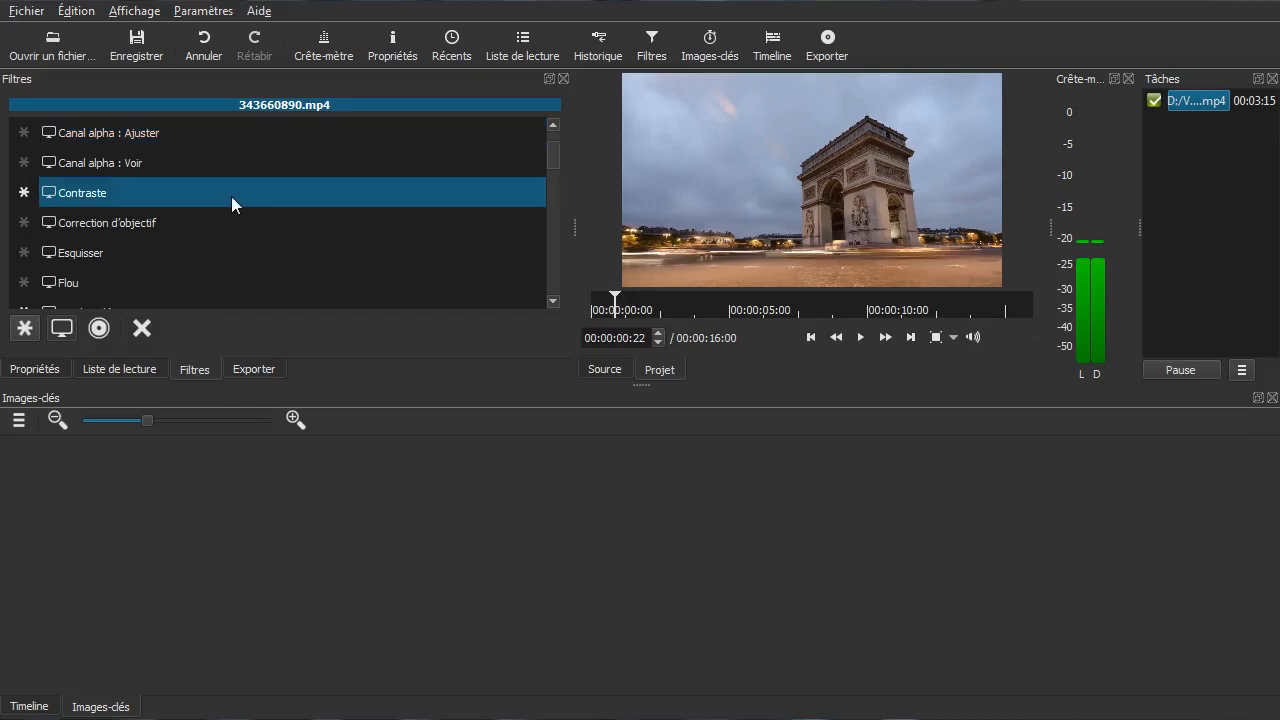
scroll(231, 196, "down", 1)
scroll(232, 196, "down", 1)
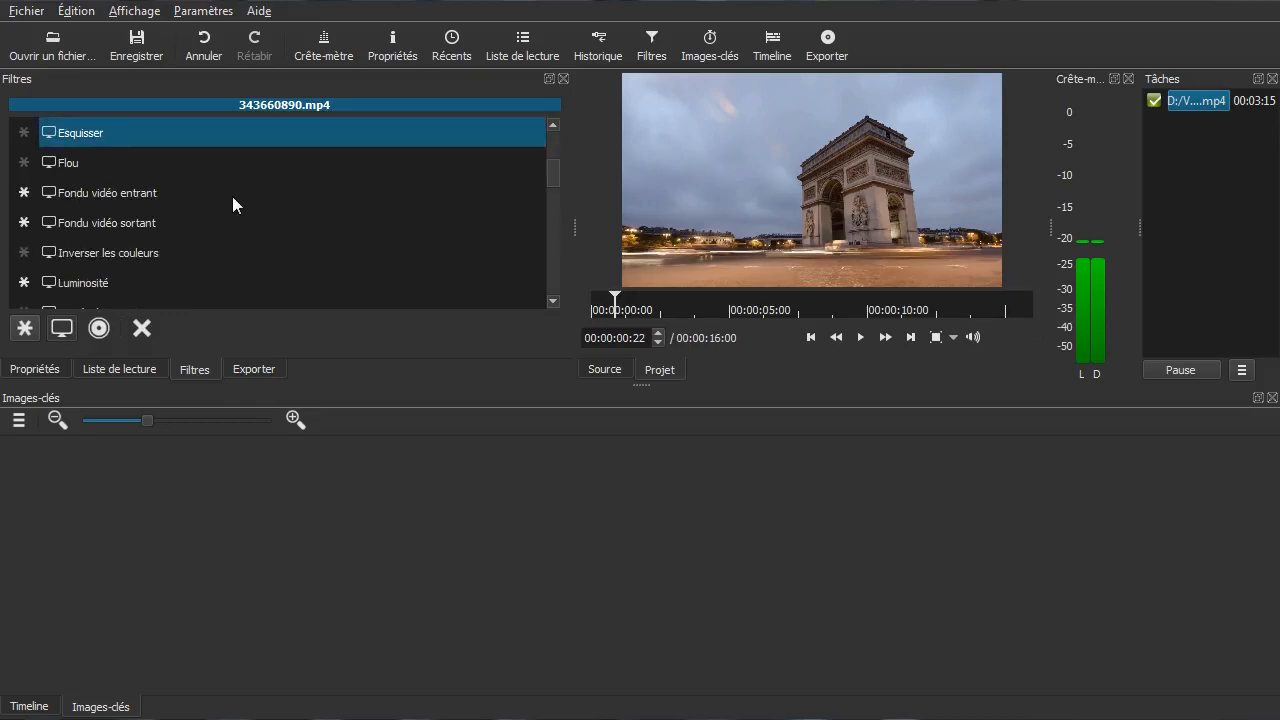
scroll(232, 196, "down", 2)
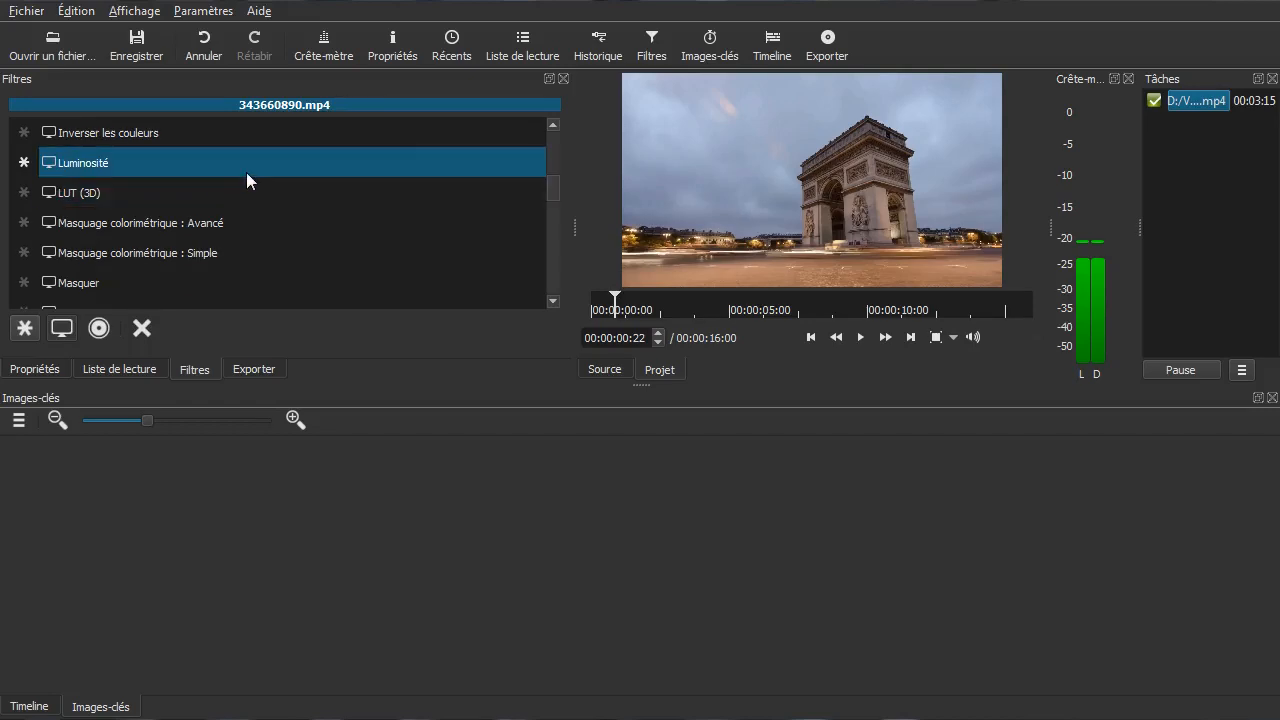
left_click(246, 168)
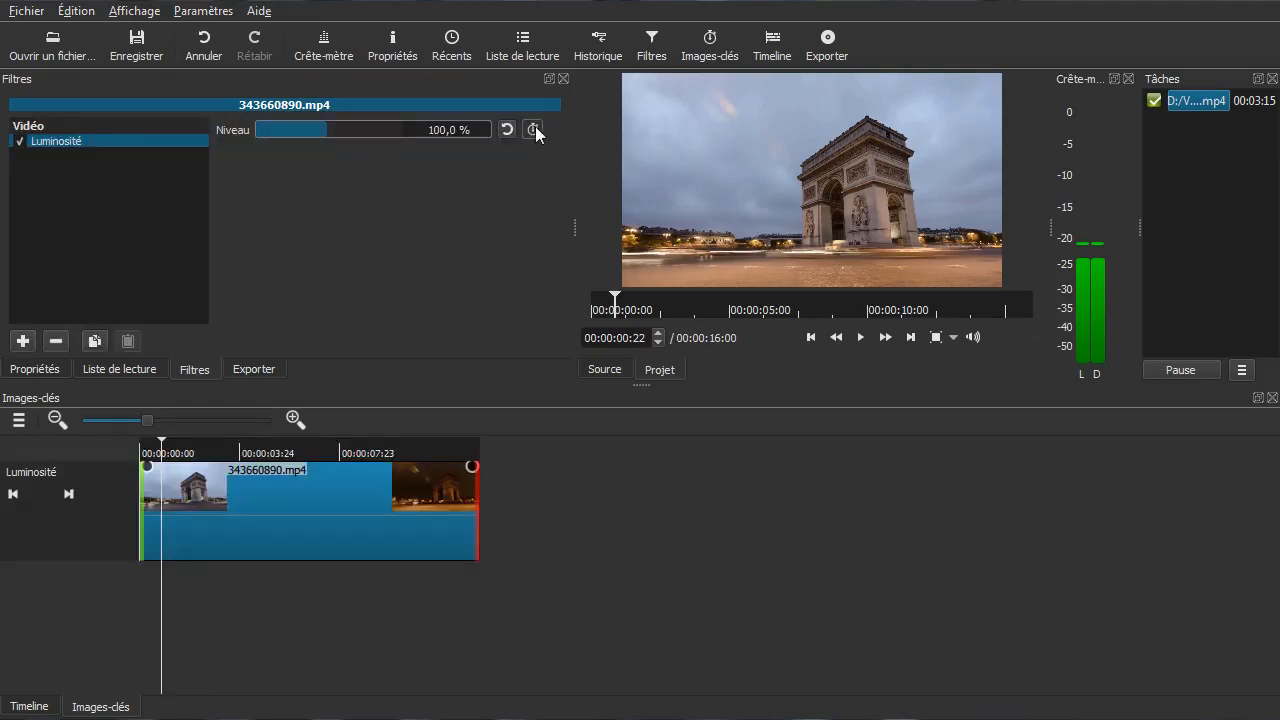
Step: Replace the clip's Luminosité filter with the Mosaïque video filter
left_click(34, 343)
scroll(262, 243, "down", 1)
scroll(268, 252, "down", 1)
scroll(276, 243, "down", 1)
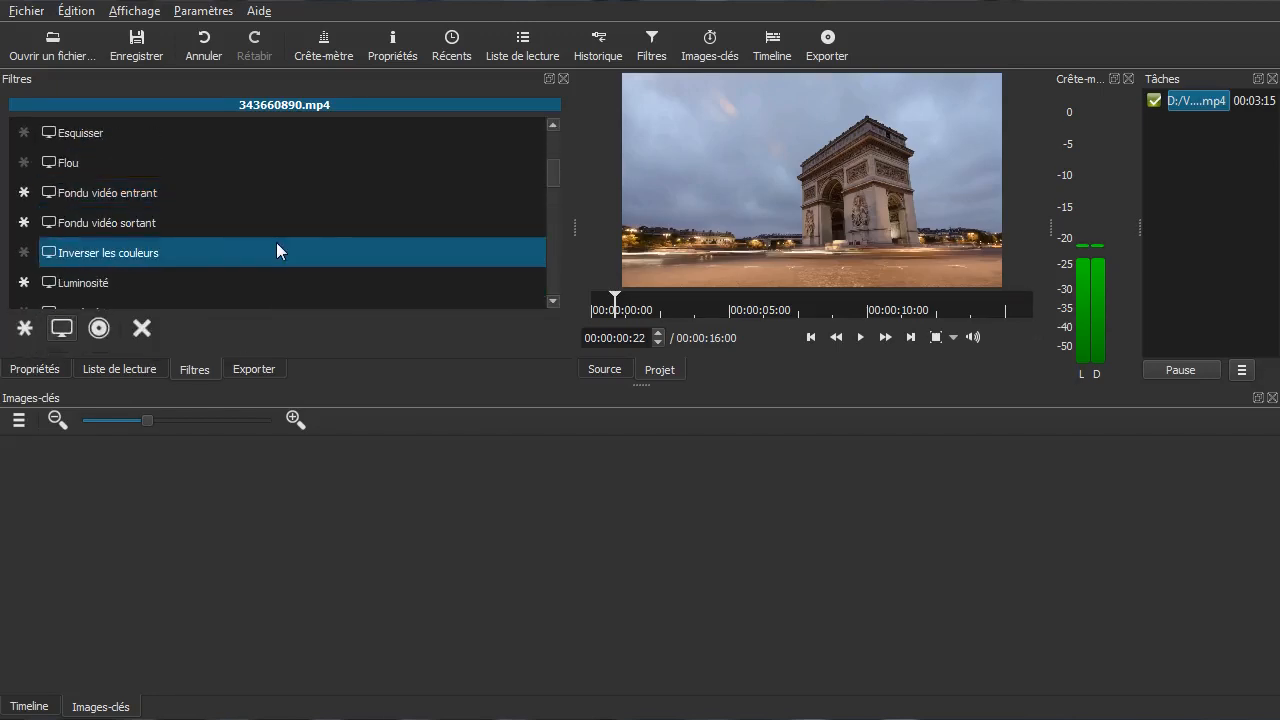
scroll(276, 242, "down", 1)
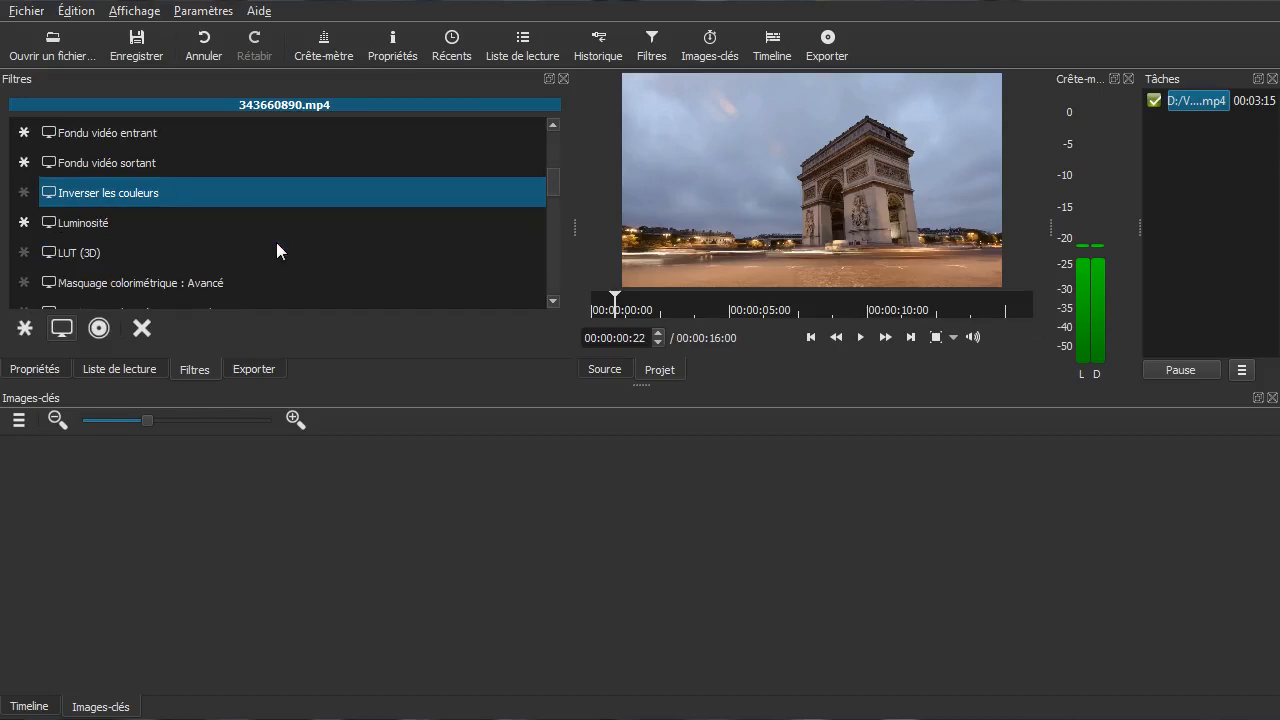
scroll(276, 242, "down", 3)
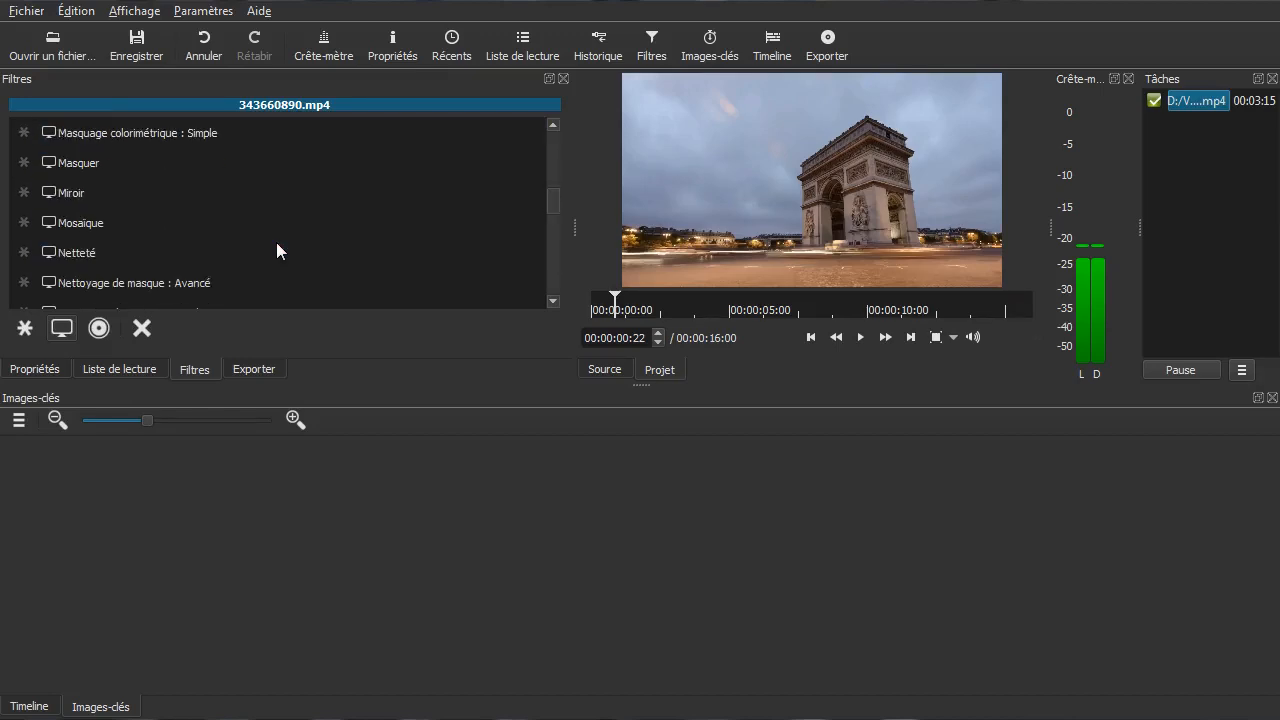
scroll(276, 242, "down", 1)
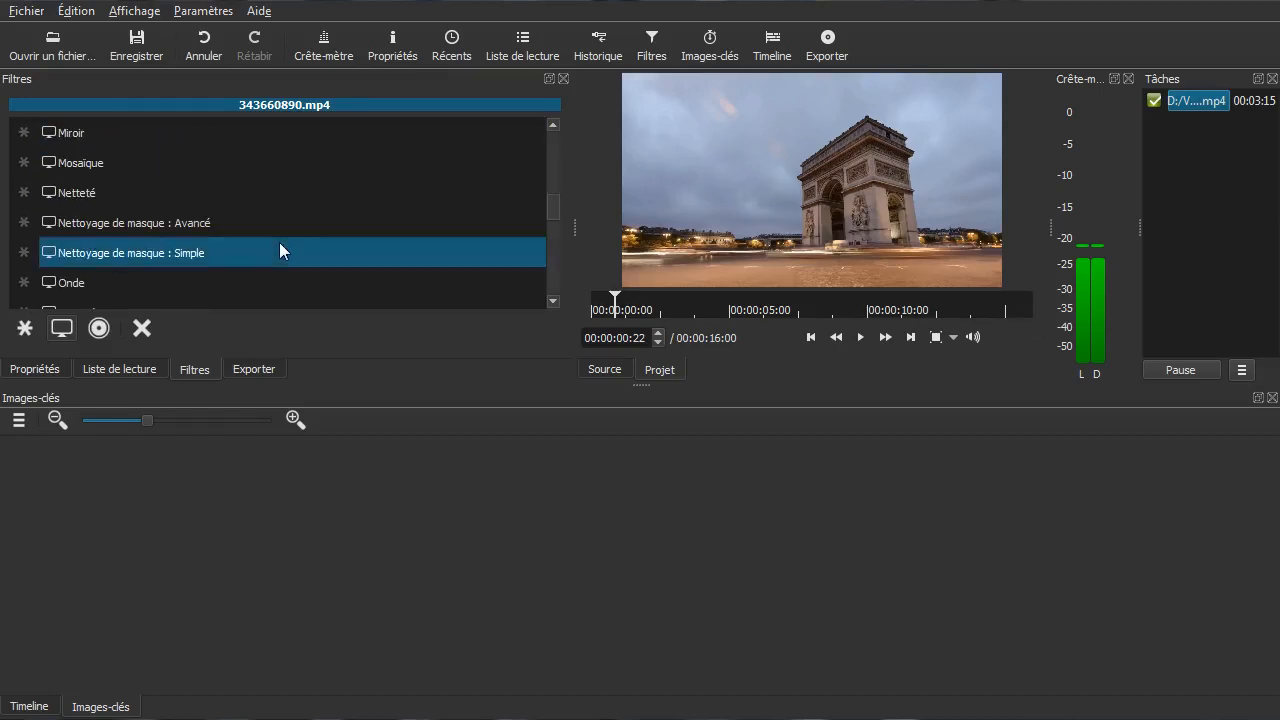
left_click(304, 162)
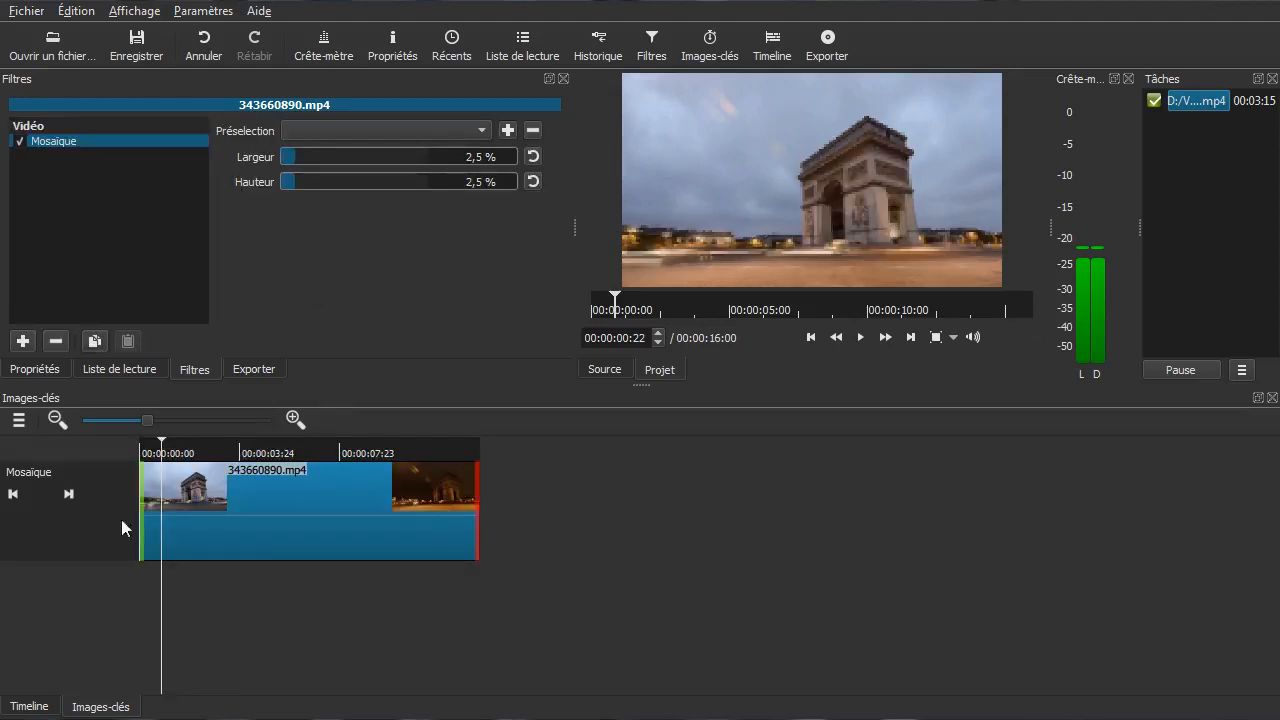
Step: Trim the Mosaïque filter's start to about 5 seconds, preview both sides of the cut, and remove the filter
left_click_drag(146, 470, 277, 500)
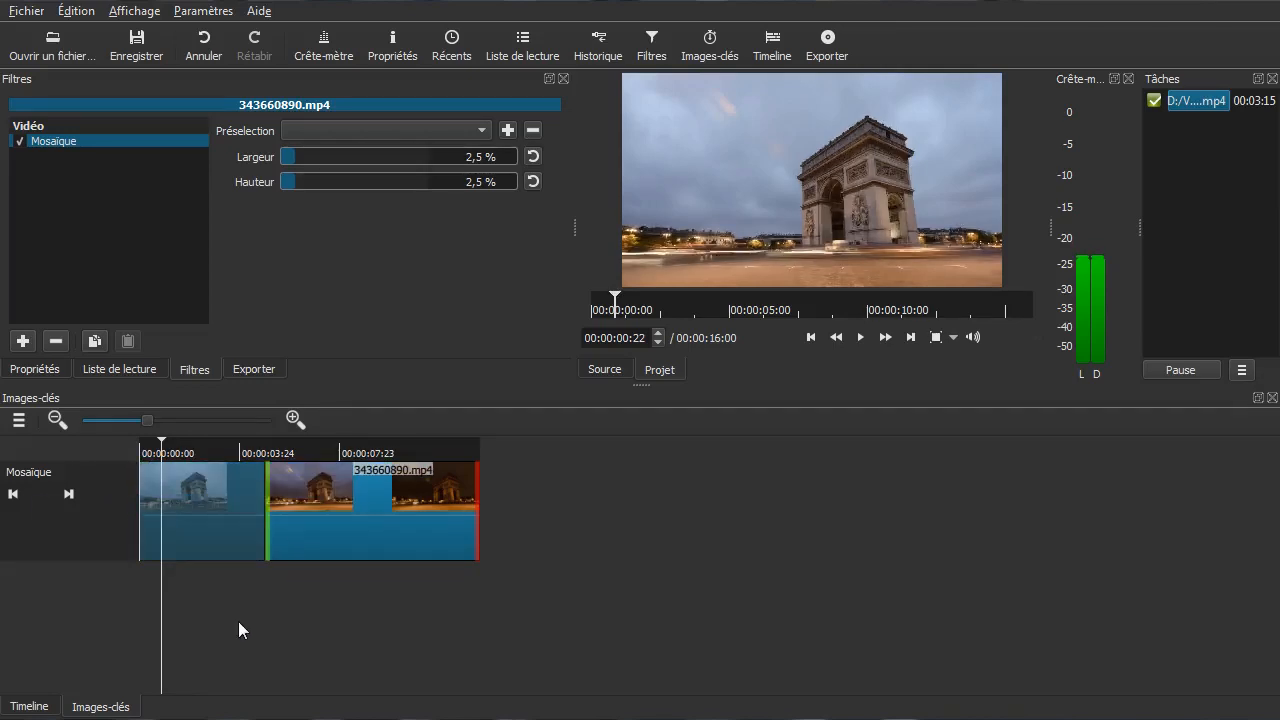
left_click_drag(218, 618, 344, 596)
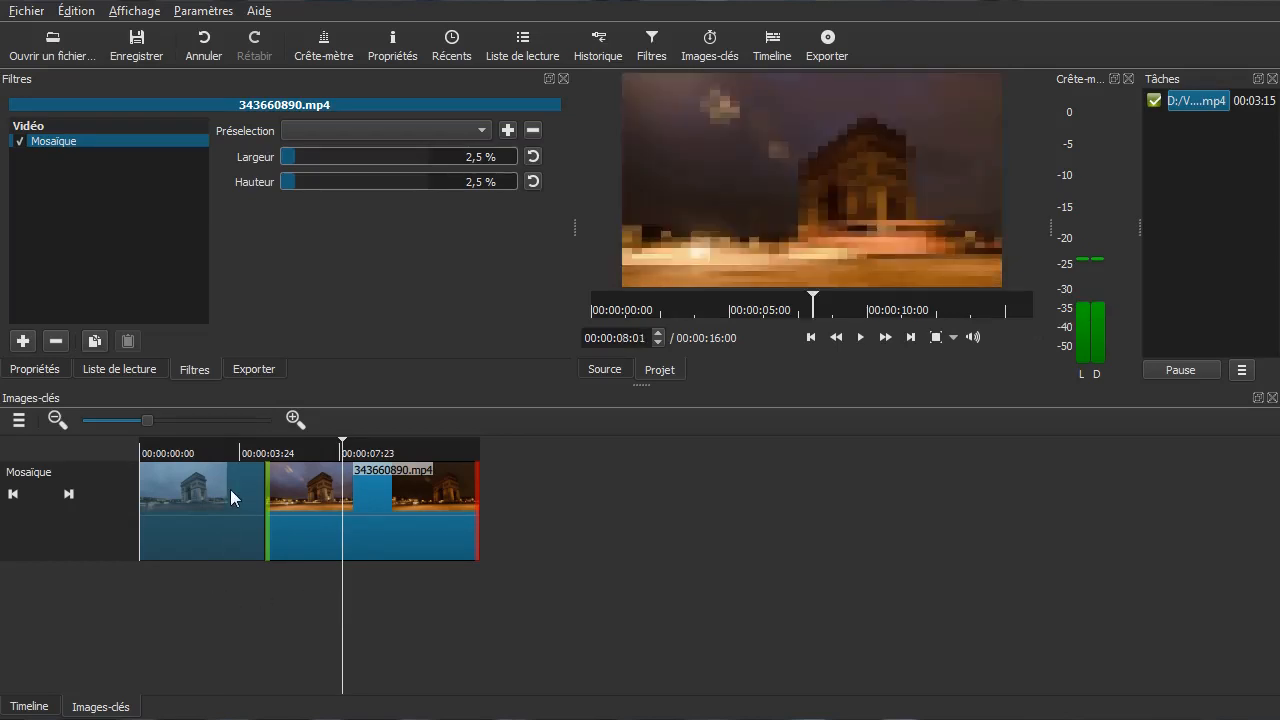
left_click(254, 611)
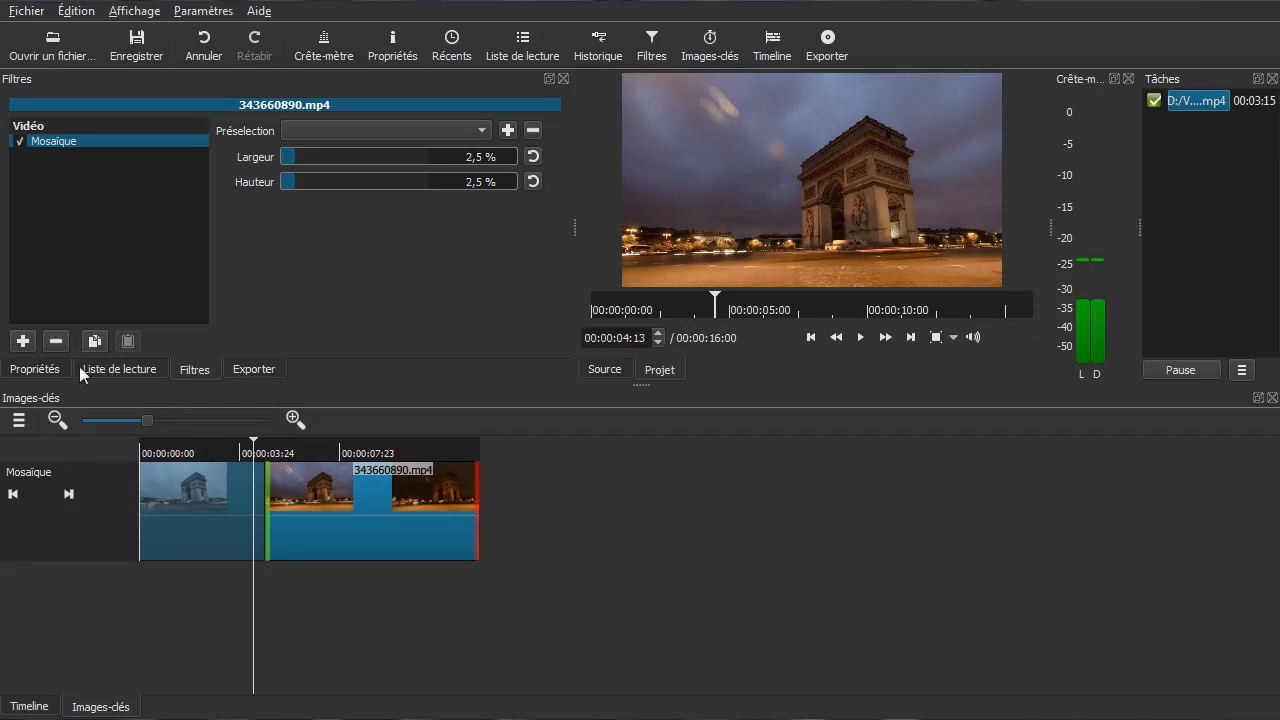
left_click(57, 341)
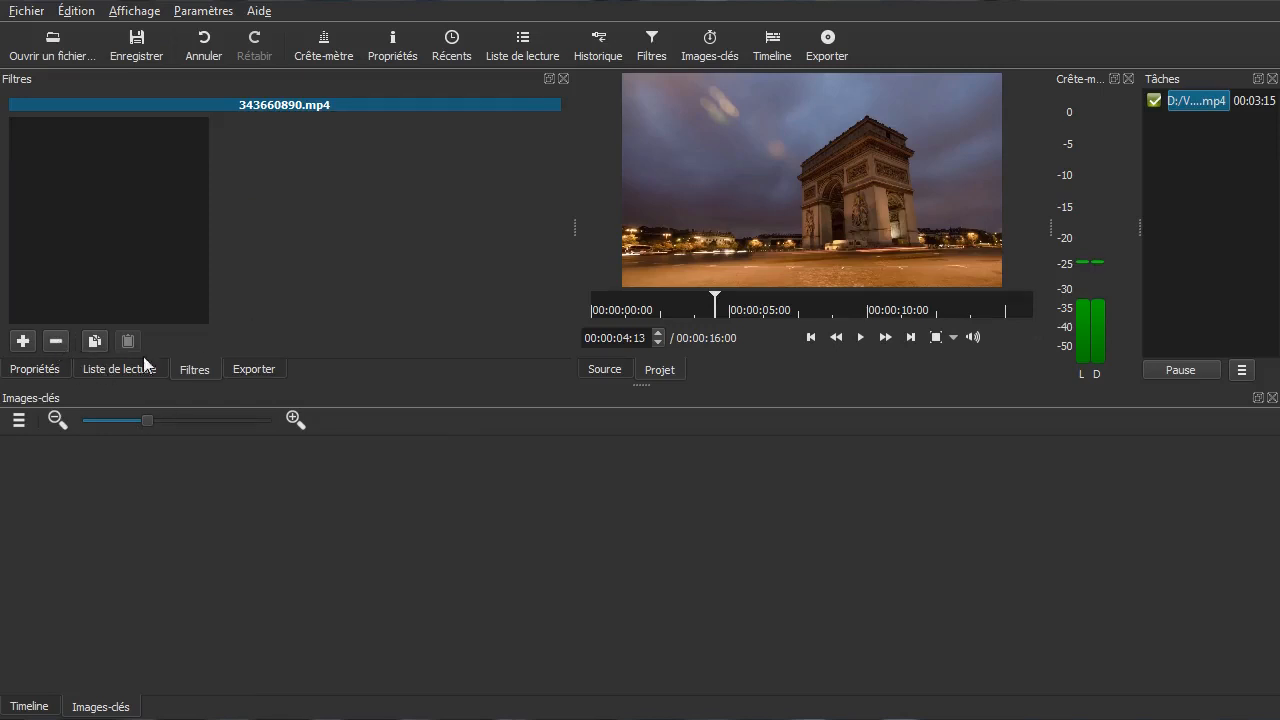
Step: Add the Flou filter to the V2 clip 343660890.mp4 and display its keyframes
left_click(28, 706)
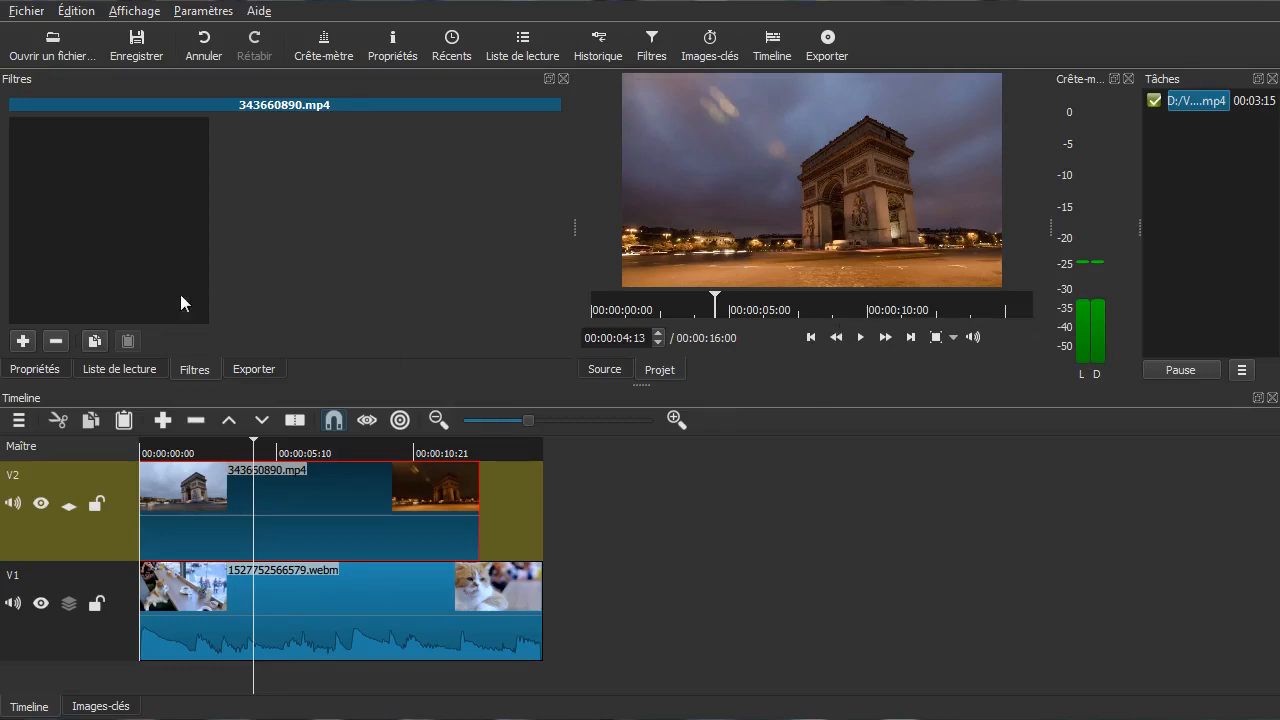
left_click(23, 341)
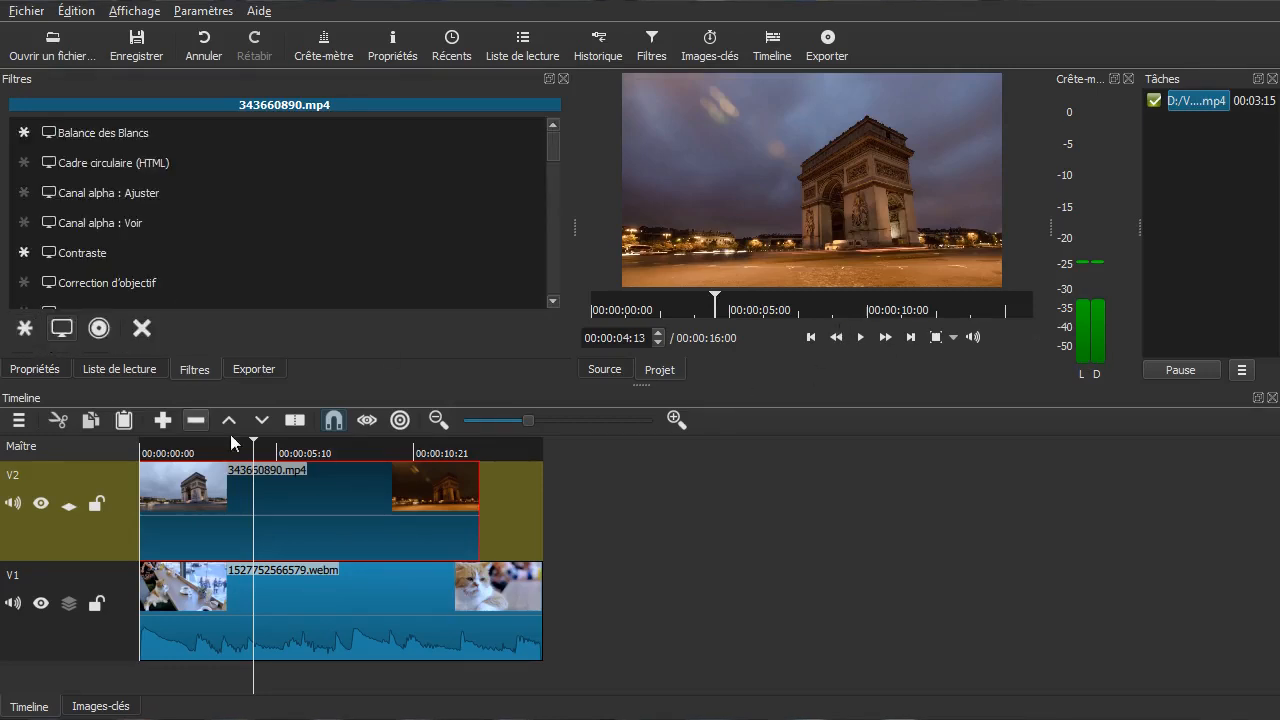
scroll(216, 226, "down", 2)
left_click(209, 212)
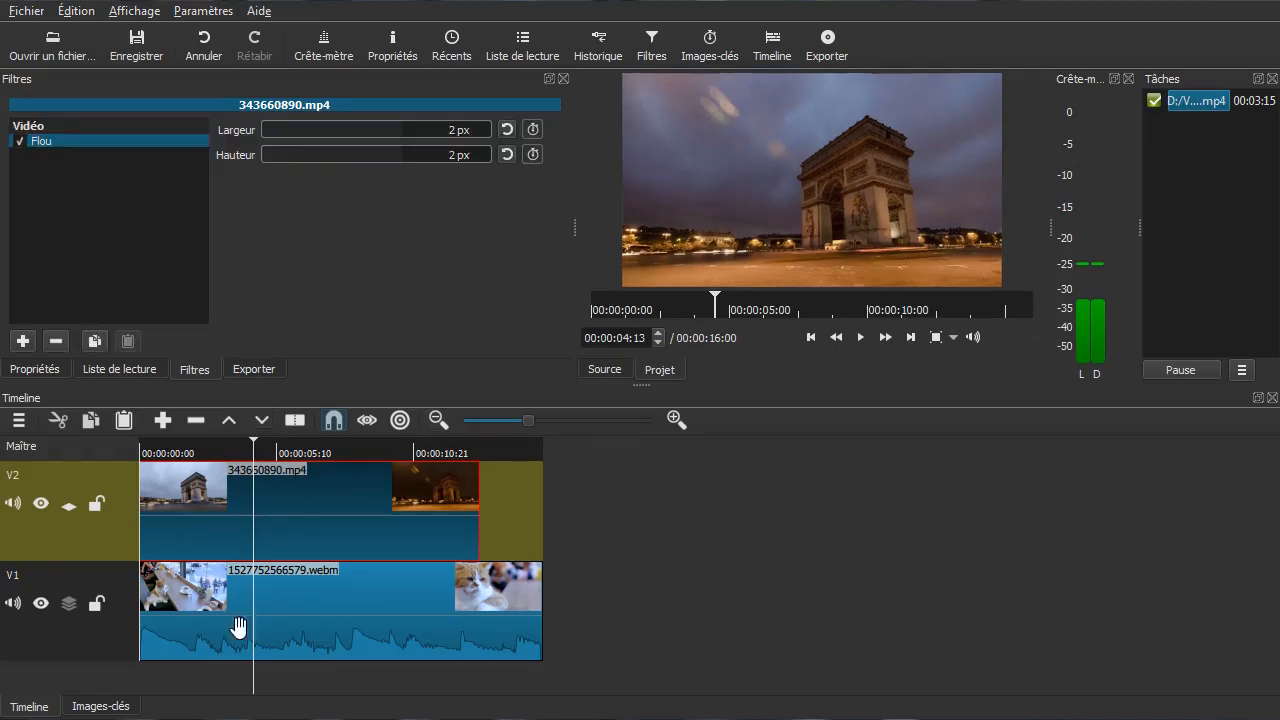
left_click(104, 707)
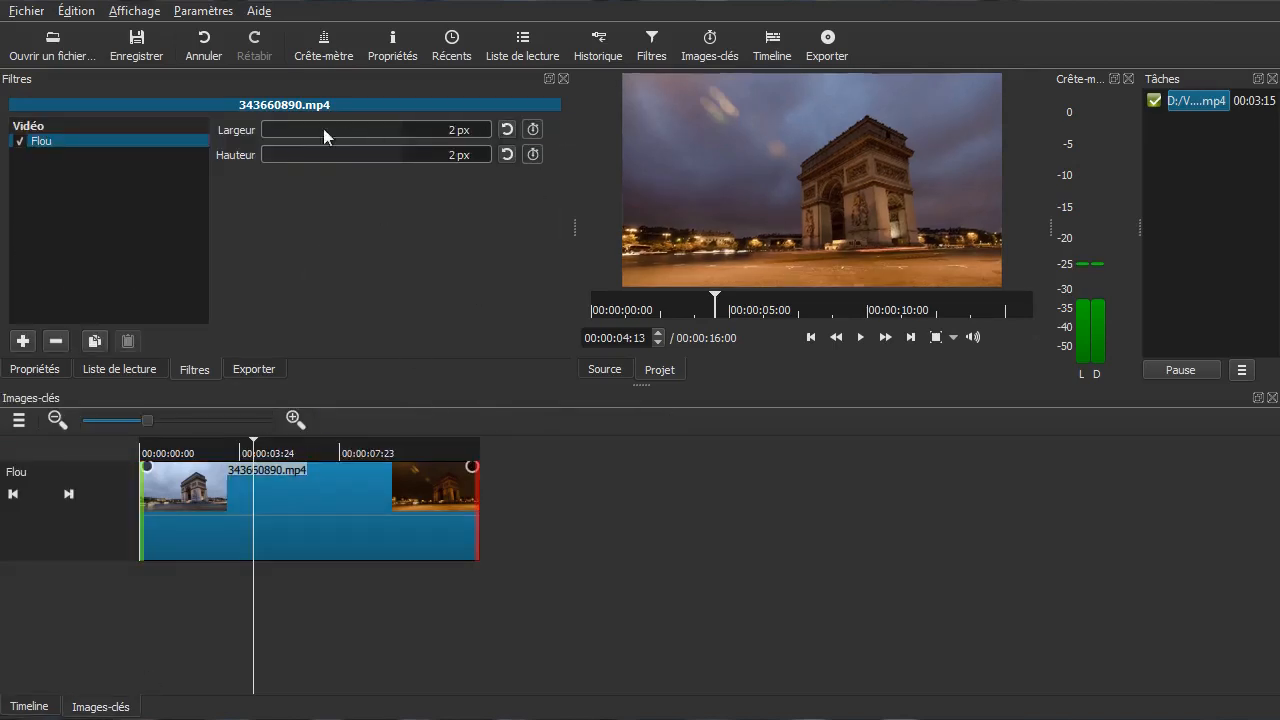
Step: At 00:00:02:13, set the blur's Largeur to 50 px and Hauteur to 51 px, and enable keyframes for both
left_click(204, 555)
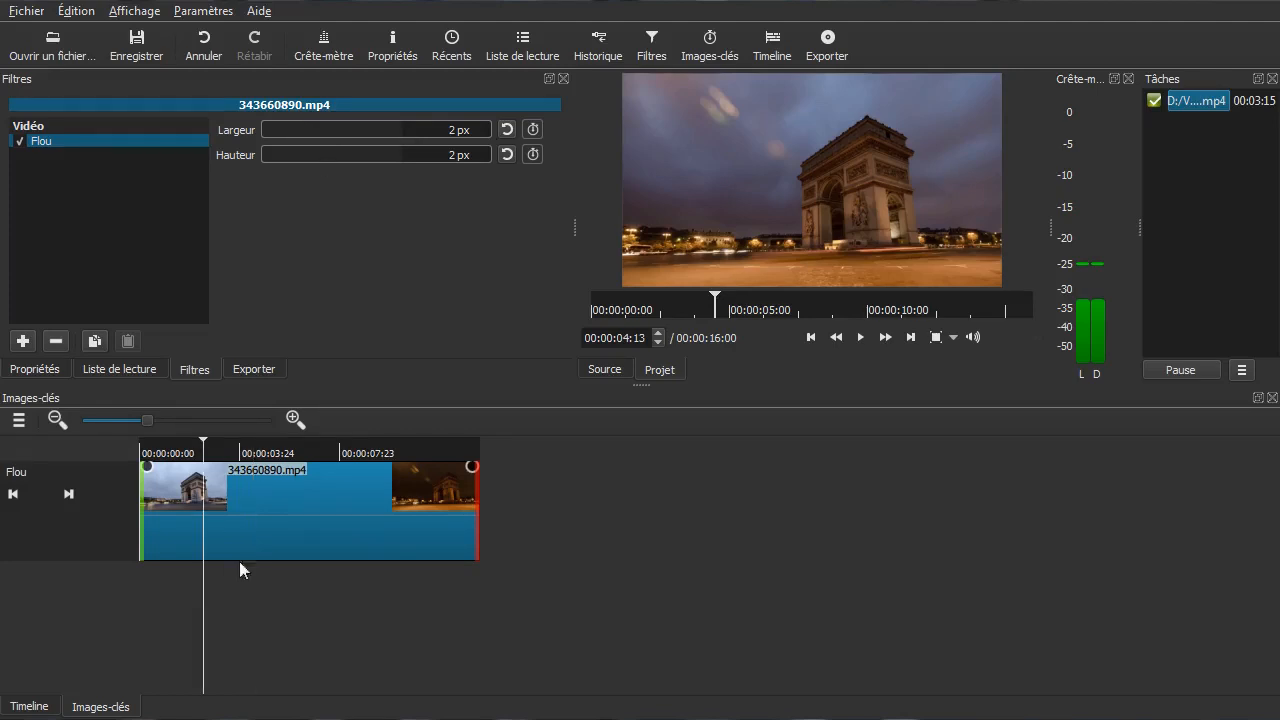
left_click(340, 129)
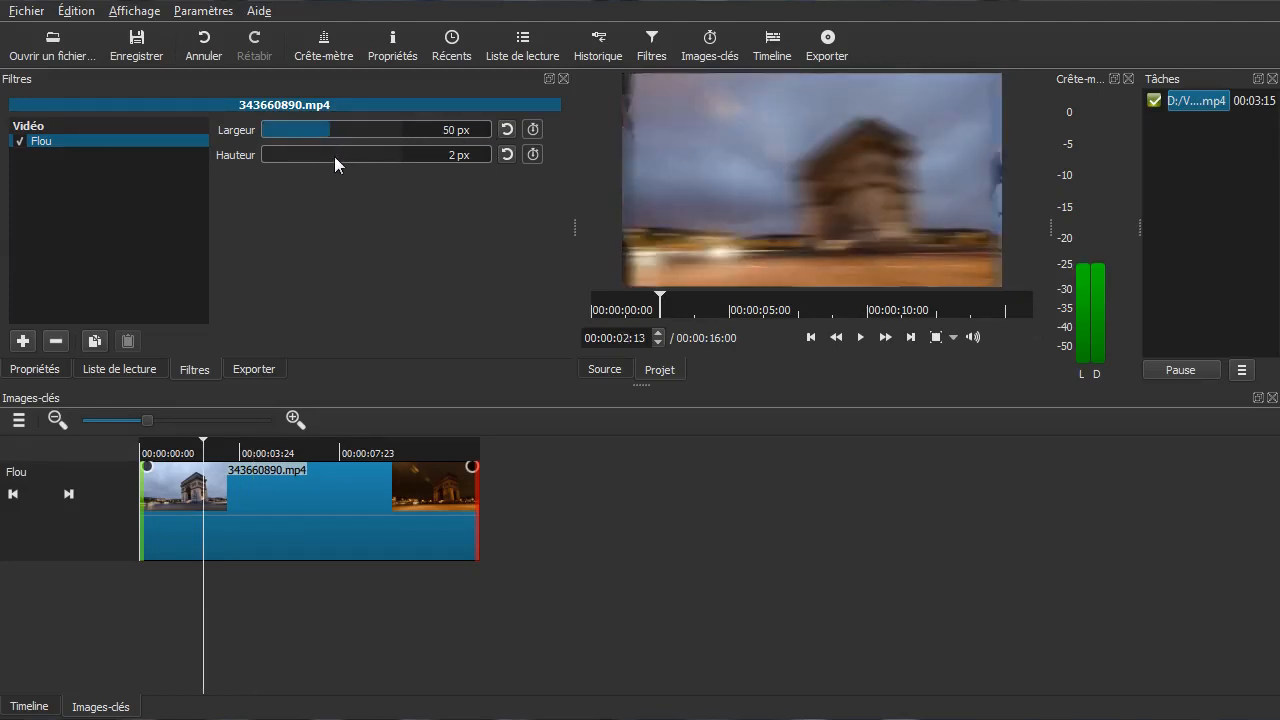
left_click(334, 155)
left_click(533, 129)
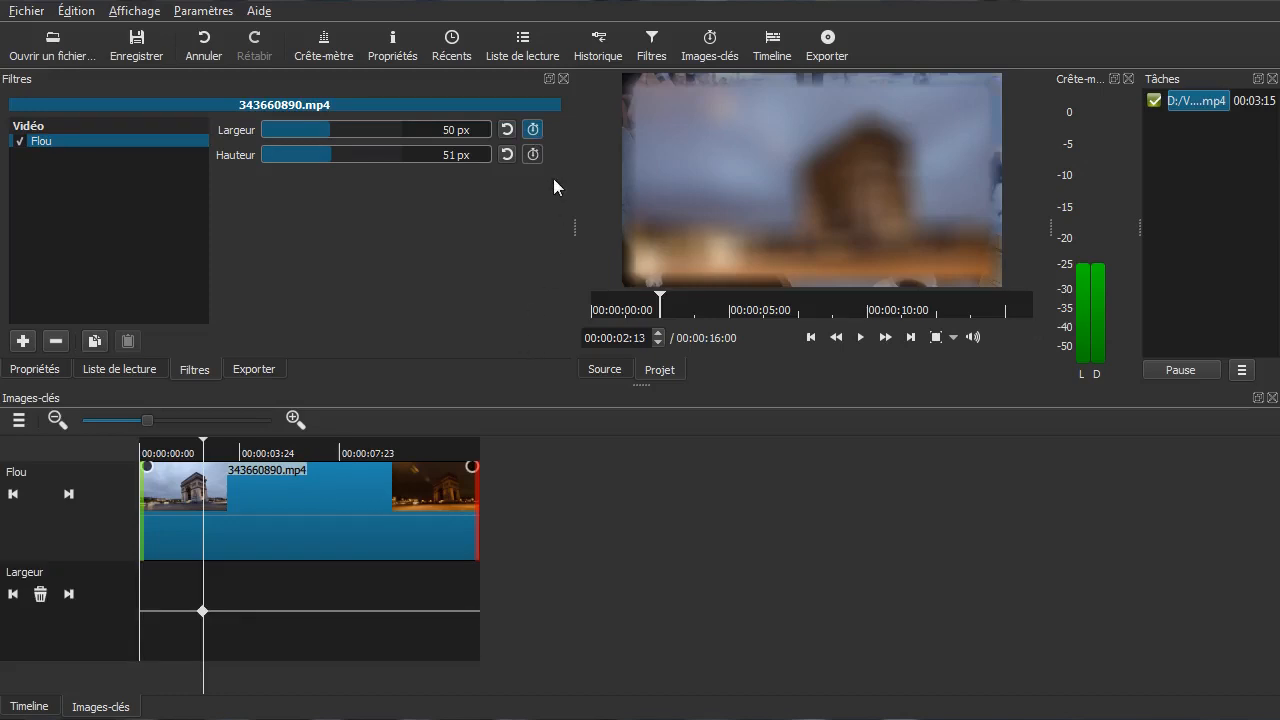
left_click(533, 155)
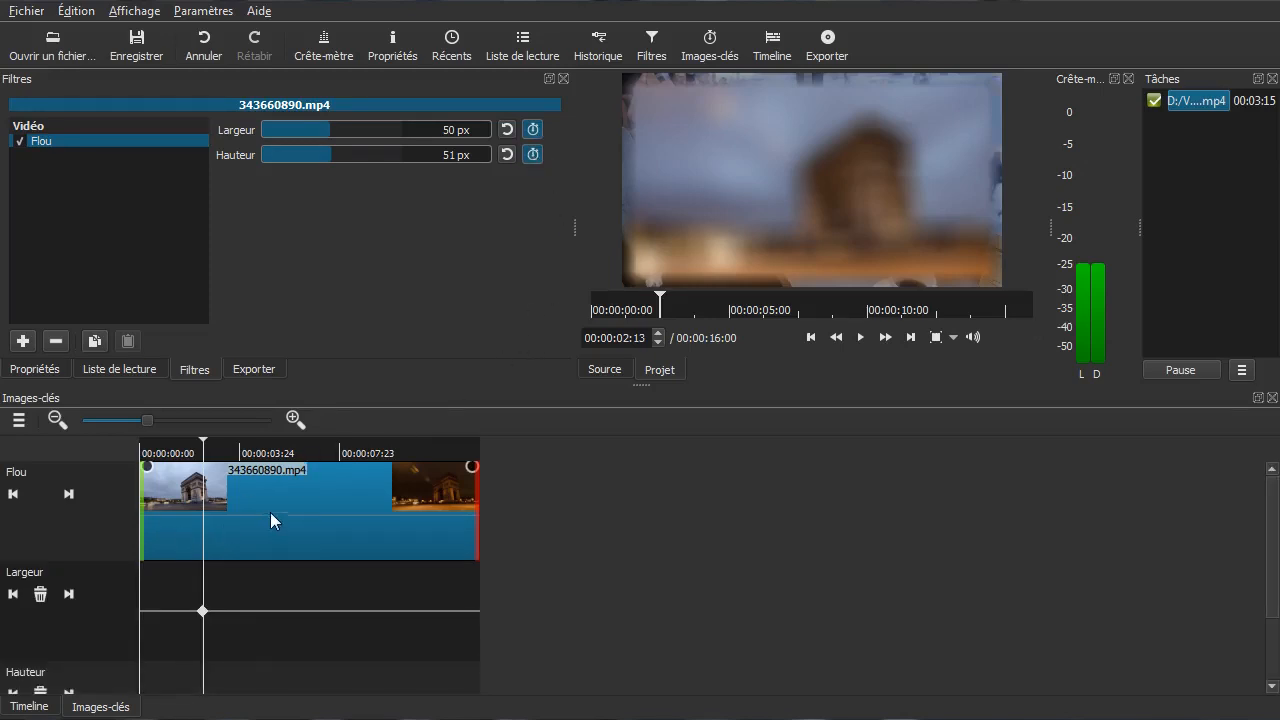
Step: Try Largeur keyframes at 00:00:05:22 and 00:00:09:11 on the Flou filter, and clear both
double_click(288, 610)
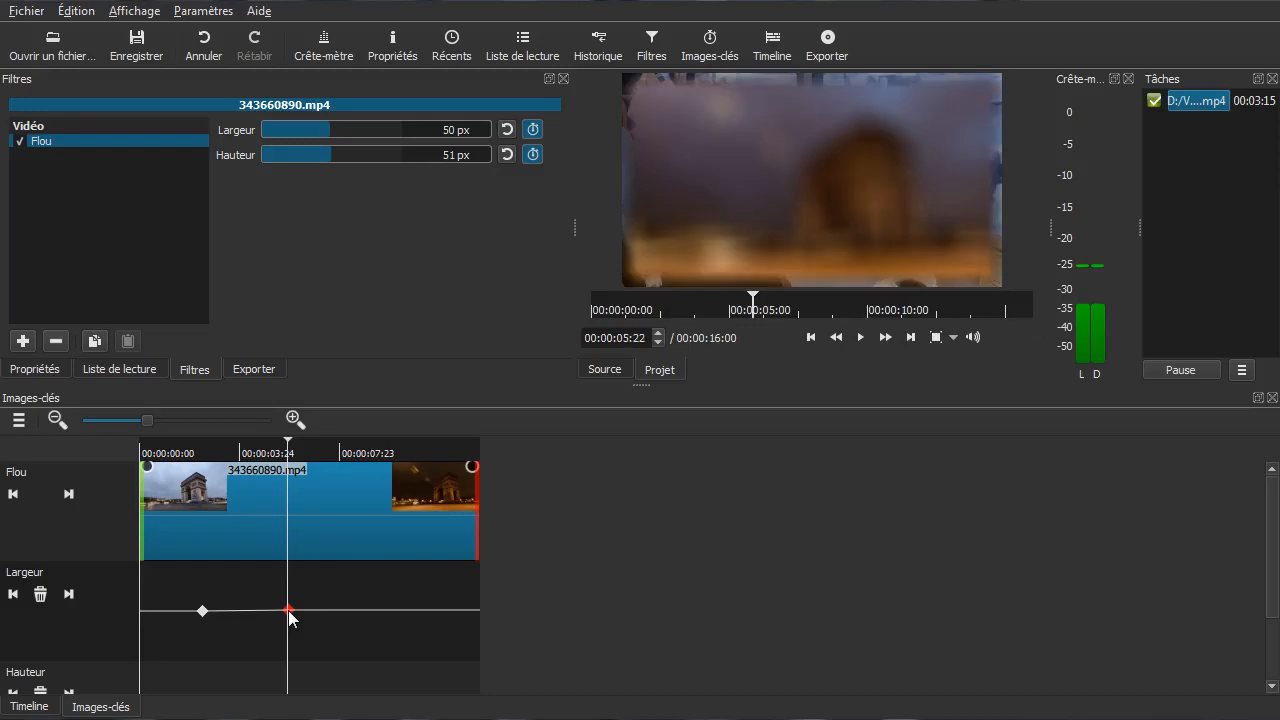
double_click(378, 610)
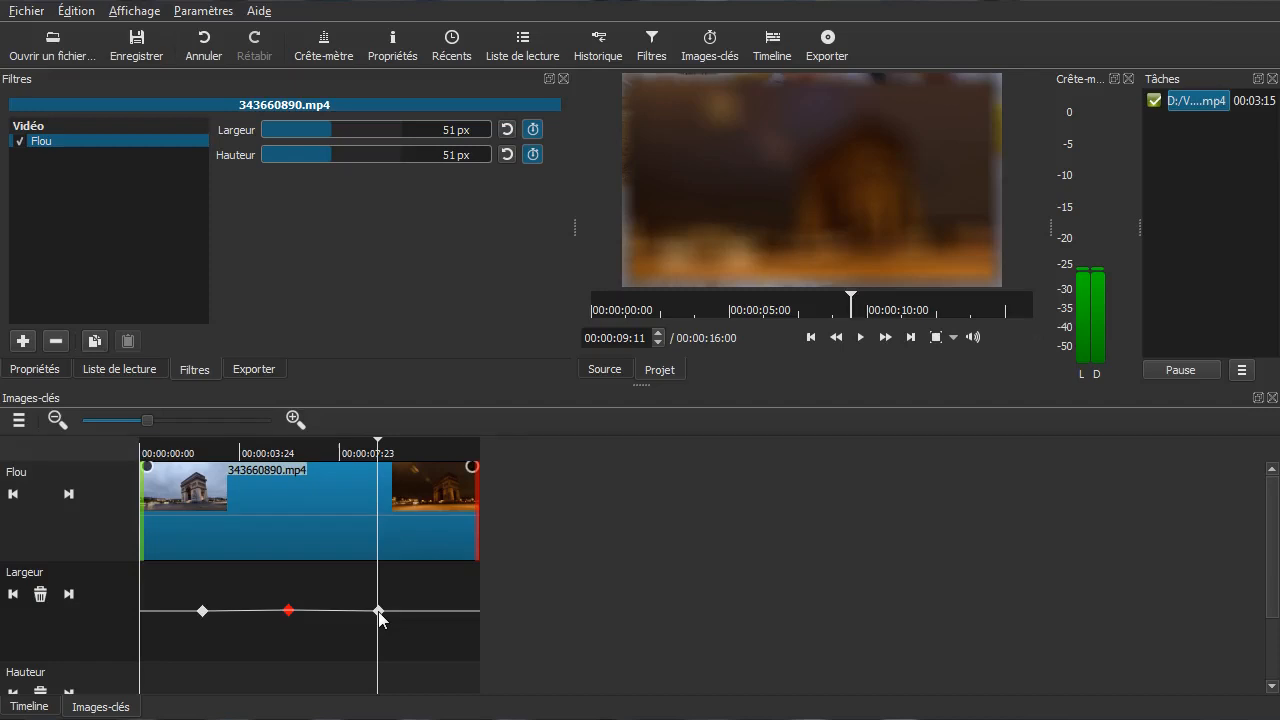
left_click_drag(378, 610, 290, 612)
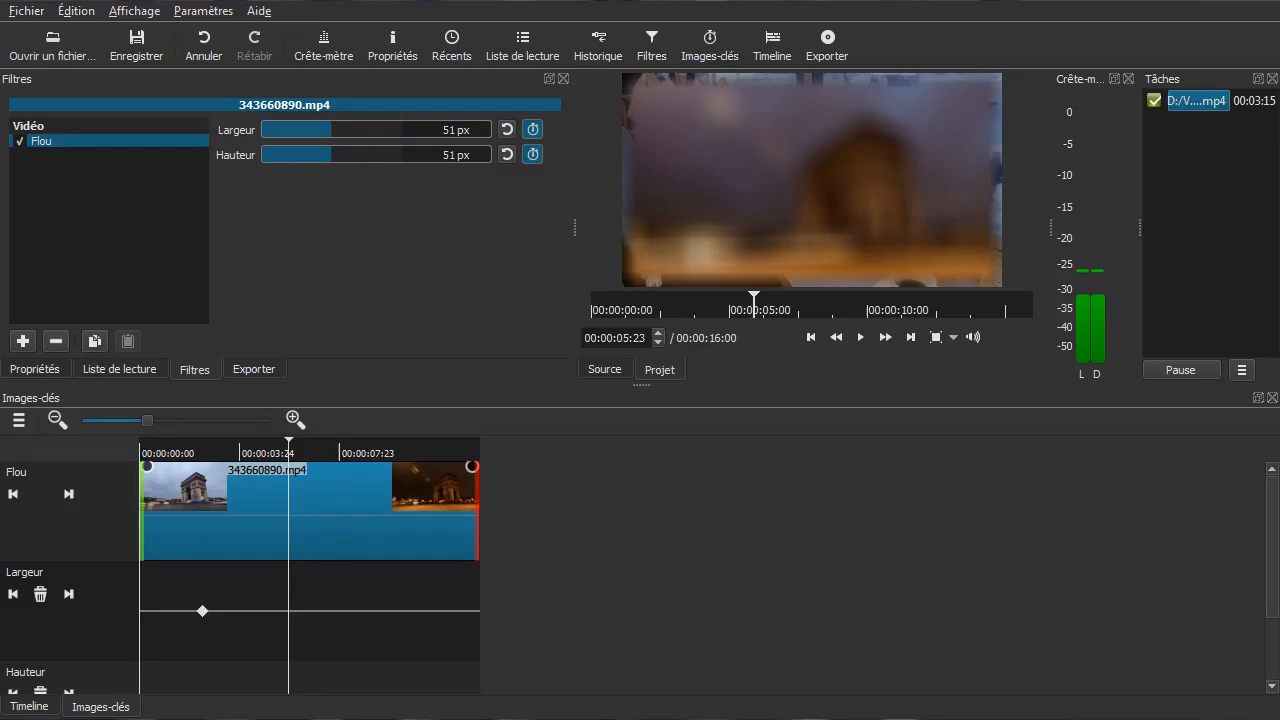
Step: Add a Largeur keyframe at 00:00:06:05 and raise it above the first keyframe's level on the curve
double_click(296, 613)
mouse_move(298, 612)
left_mouse_down()
mouse_move(306, 586)
mouse_move(315, 651)
mouse_move(316, 581)
mouse_move(279, 582)
mouse_move(310, 600)
mouse_move(300, 597)
left_mouse_up()
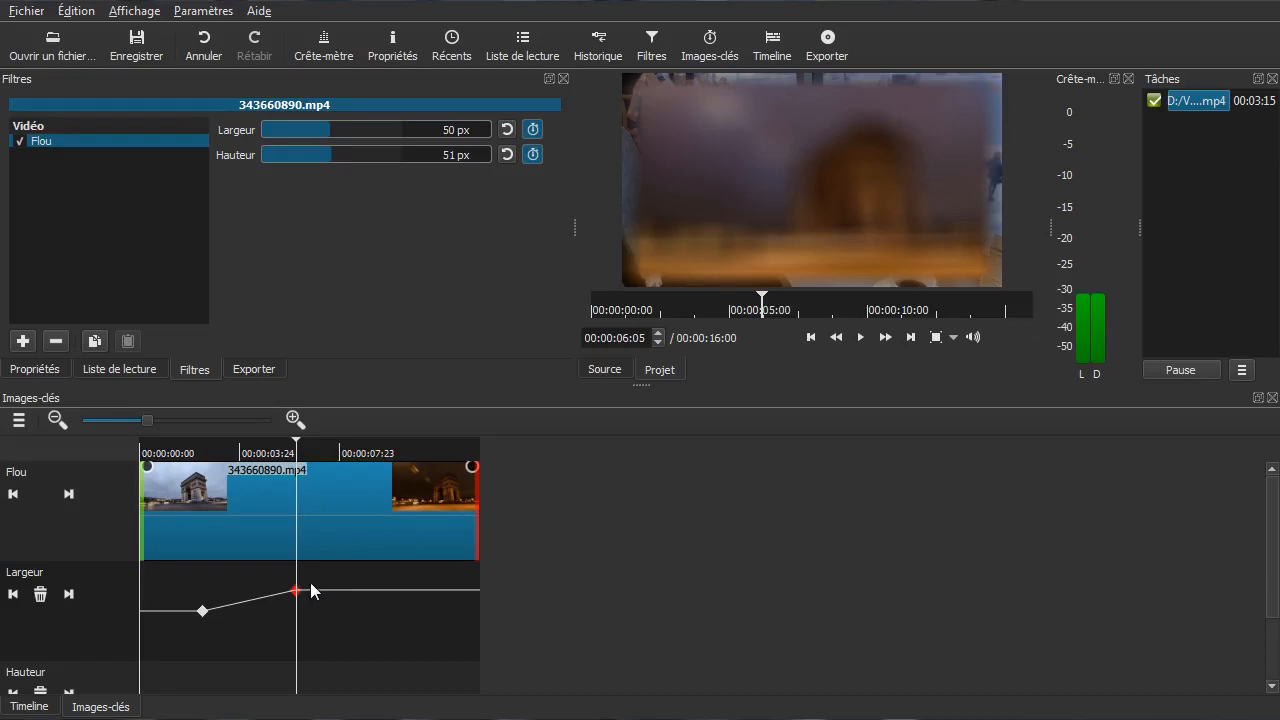
Step: Move the second Largeur keyframe to 00:00:08:11, raise it to the top of the curve, and shift it back to 00:00:06:24 at a lower level
mouse_move(296, 597)
left_mouse_down()
mouse_move(309, 640)
mouse_move(296, 583)
mouse_move(309, 545)
mouse_move(306, 623)
mouse_move(340, 612)
mouse_move(297, 580)
mouse_move(343, 565)
mouse_move(413, 580)
mouse_move(400, 594)
mouse_move(300, 600)
mouse_move(294, 582)
mouse_move(297, 592)
left_mouse_up()
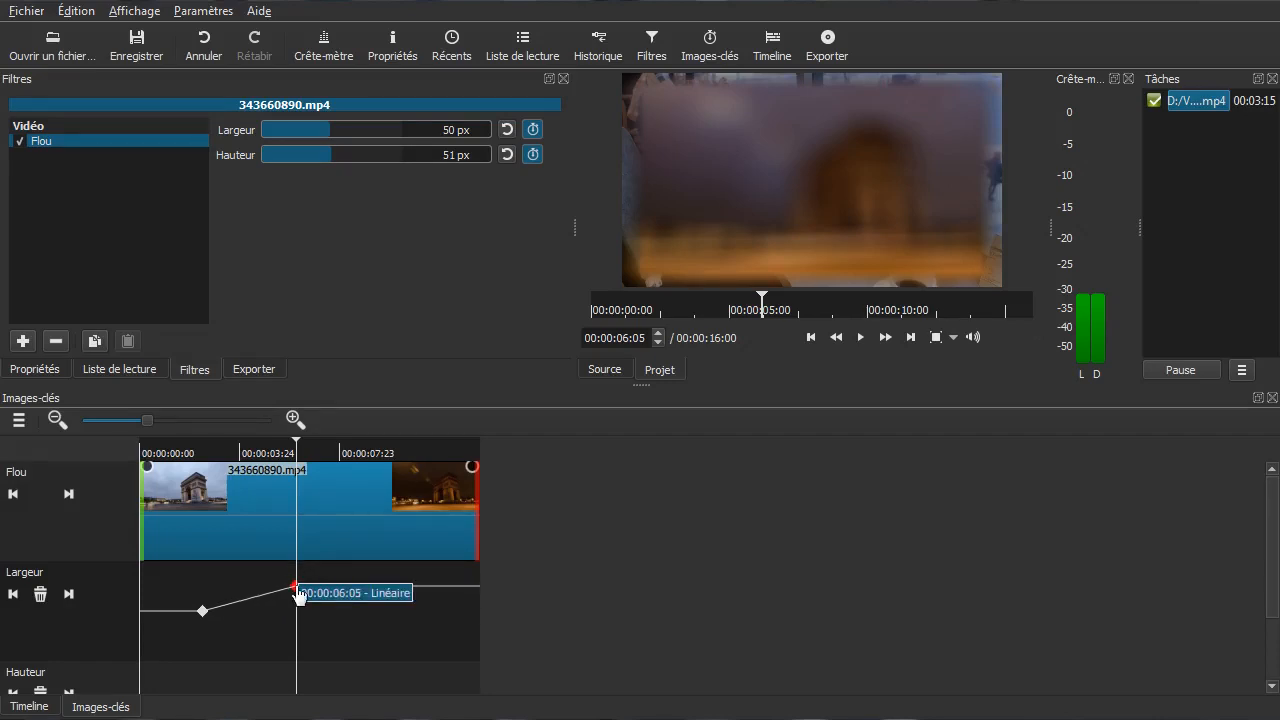
left_click_drag(298, 595, 354, 613)
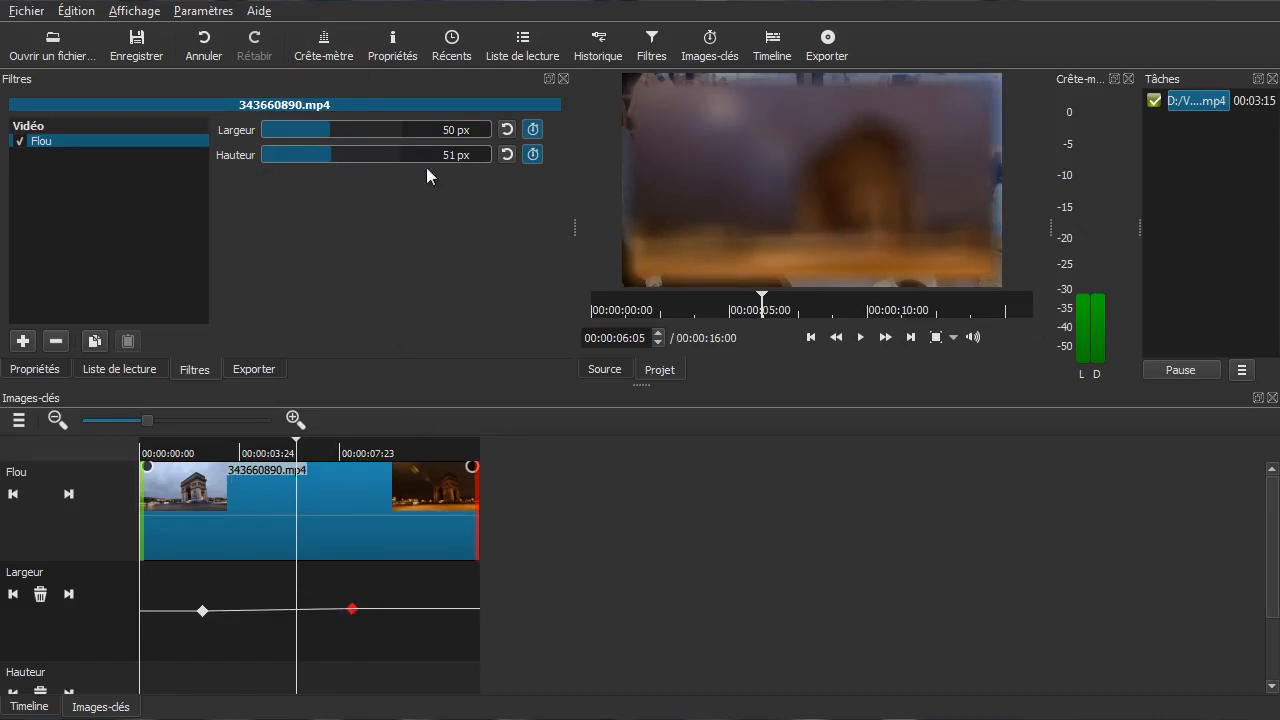
left_click_drag(353, 609, 365, 543)
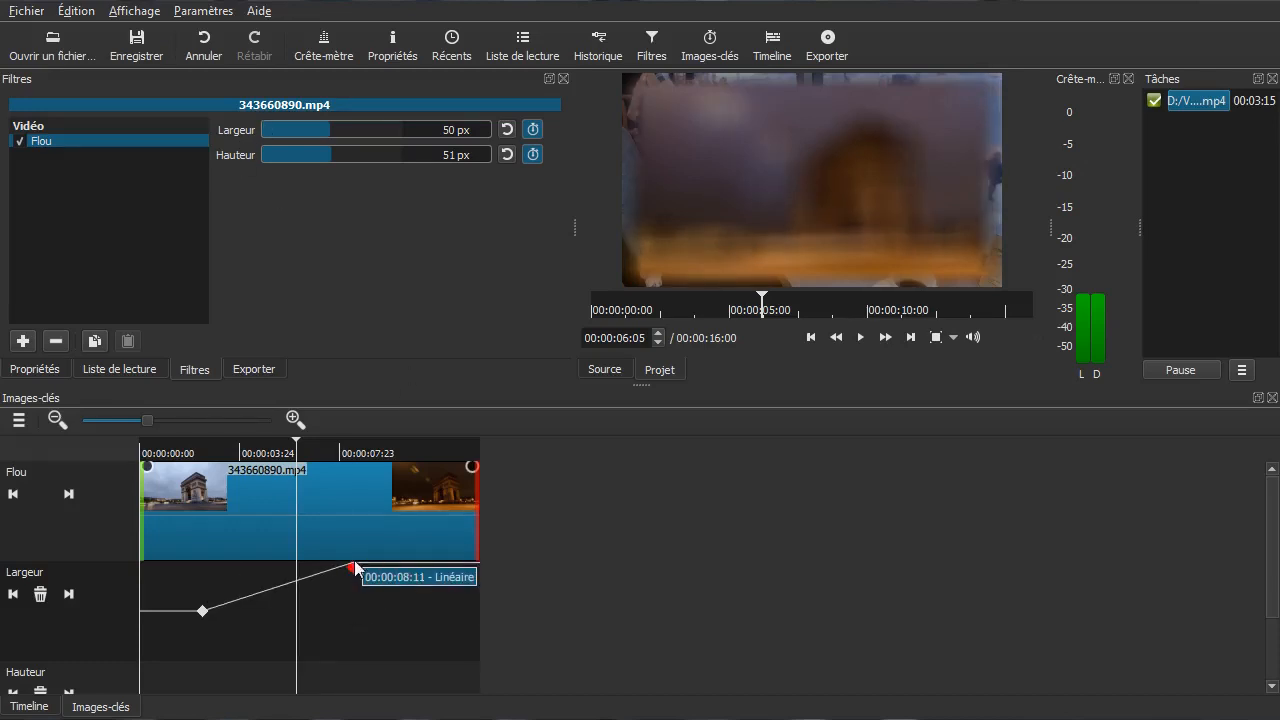
left_click(369, 626)
left_click_drag(352, 568, 318, 606)
left_click(348, 617)
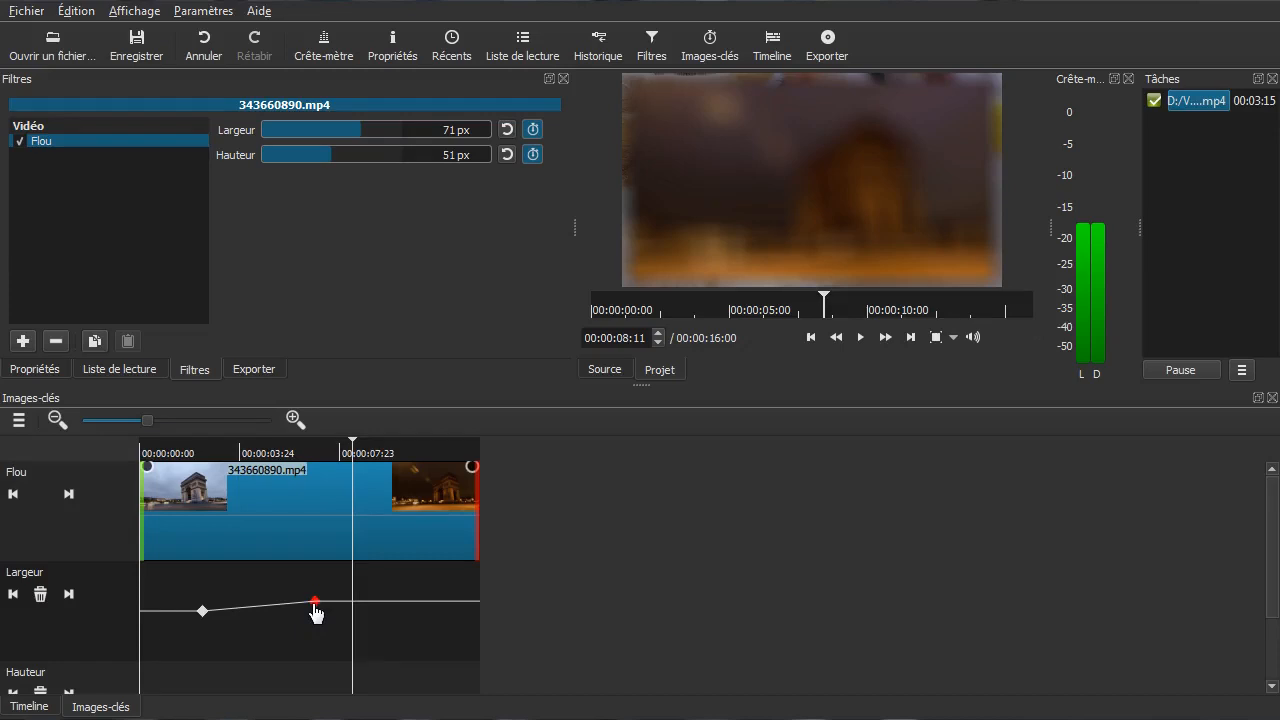
Step: Delete the Largeur keyframe at 00:00:06:24, remove the Flou filter from the V2 clip, and return to the timeline
double_click(314, 604)
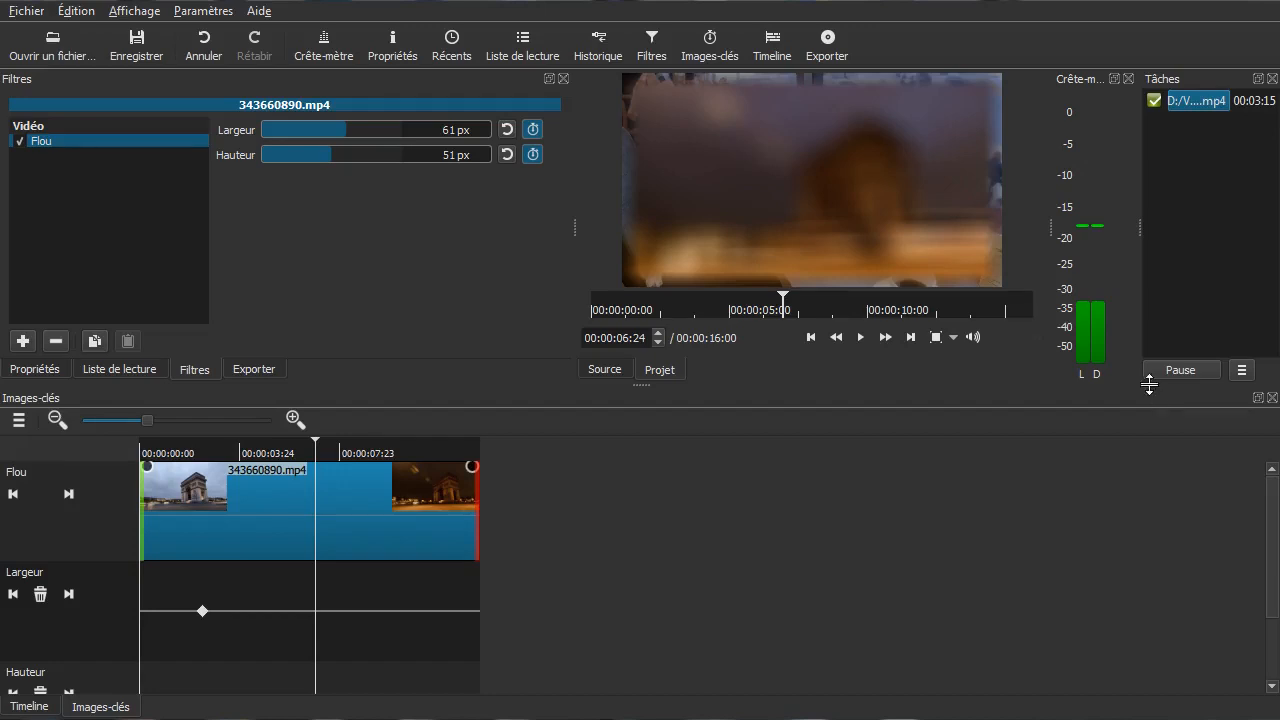
left_click(50, 341)
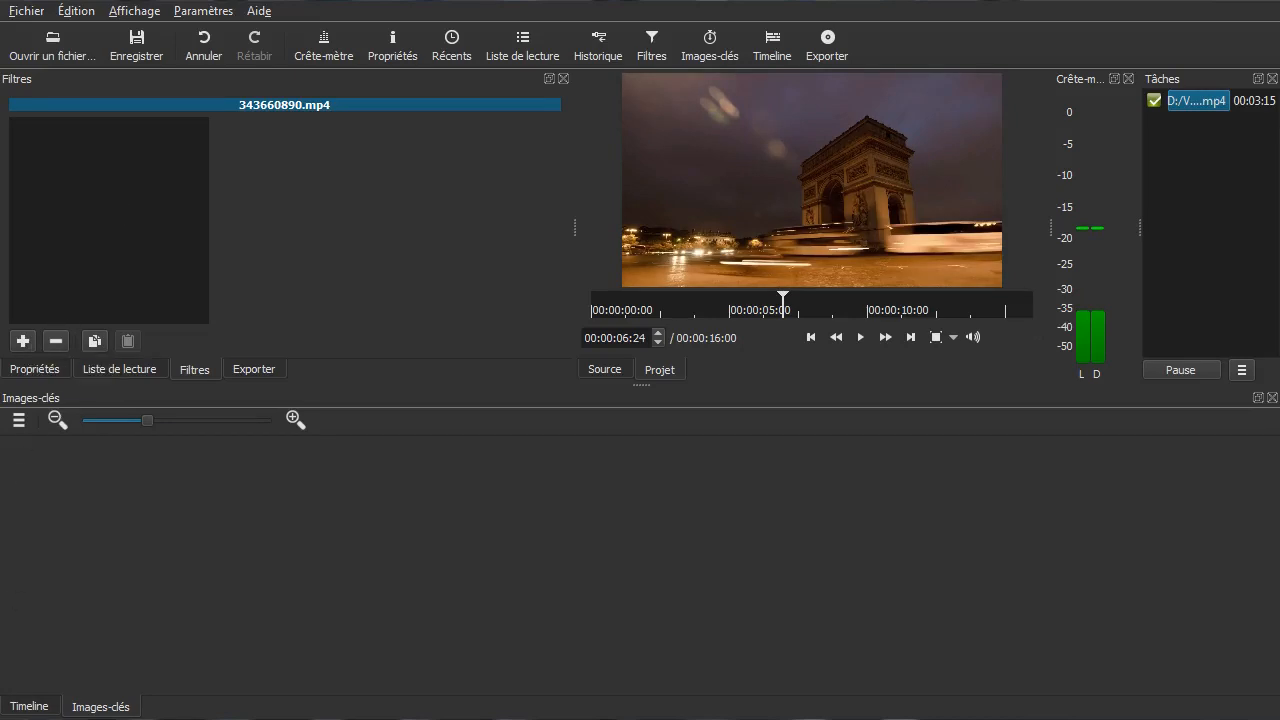
left_click(26, 706)
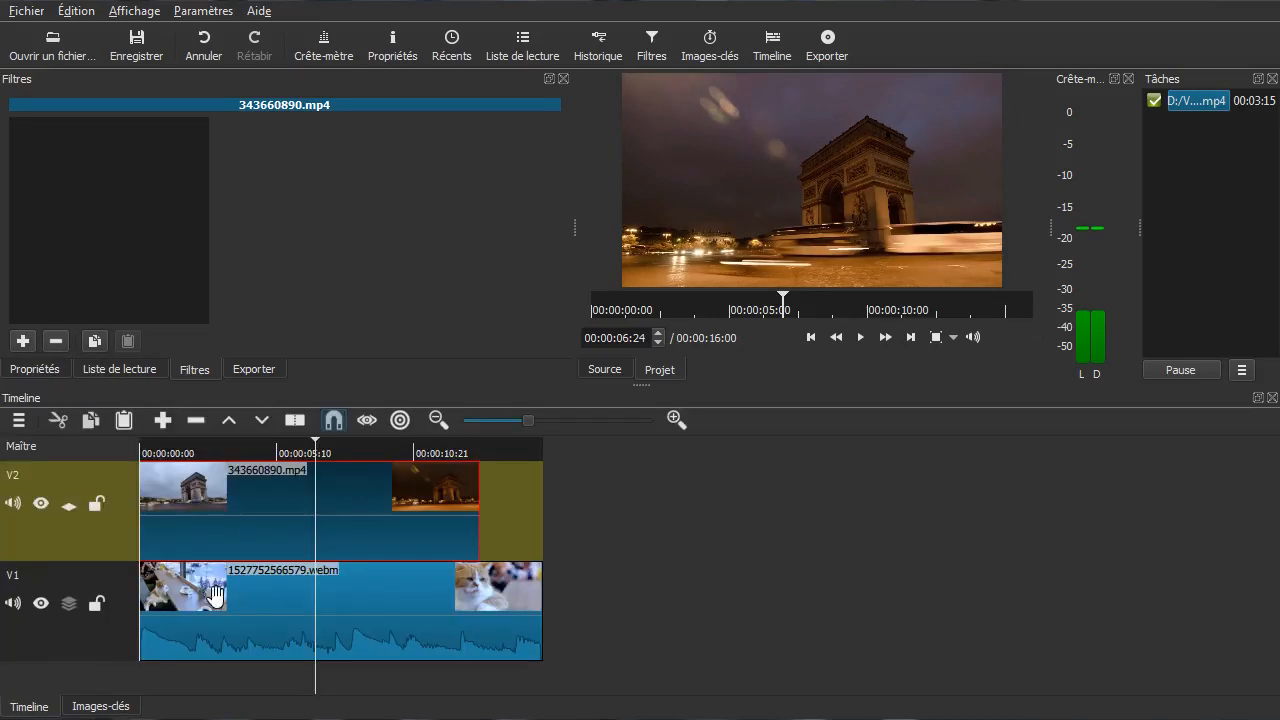
Step: Add the Balance des Blancs filter to the V2 clip and trim its start to about 5 seconds into the clip
left_click(24, 341)
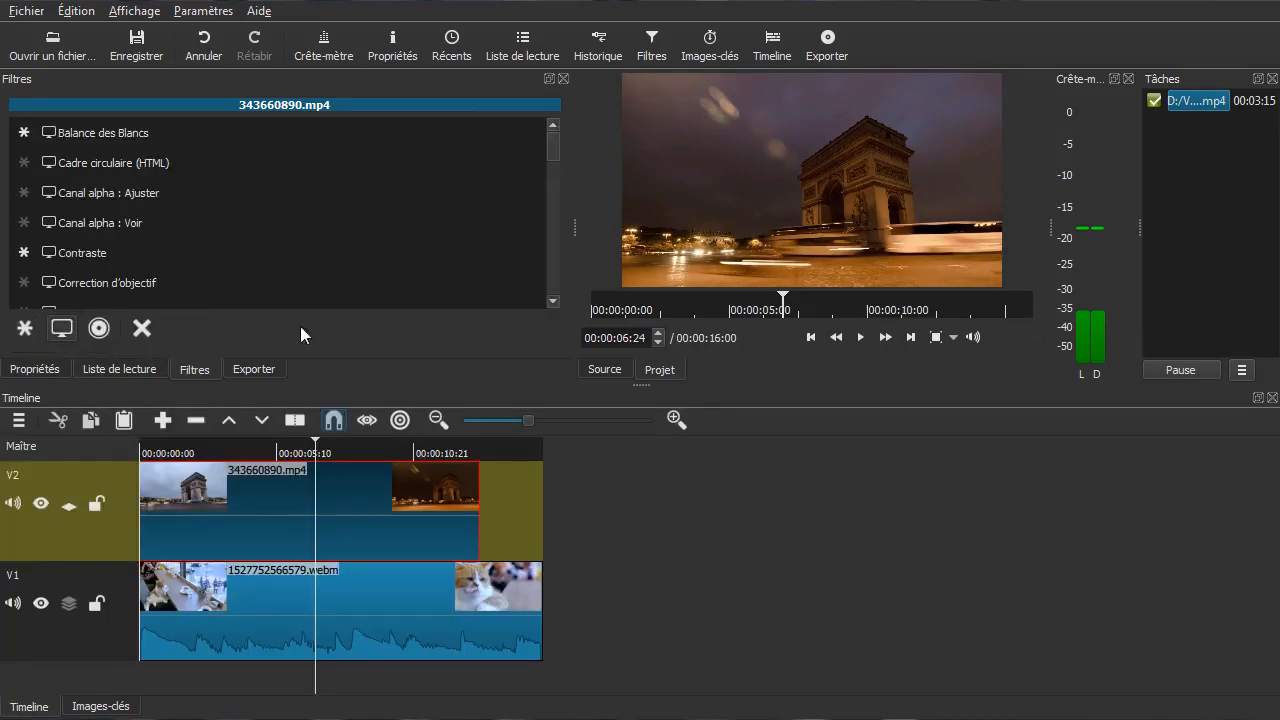
left_click(334, 133)
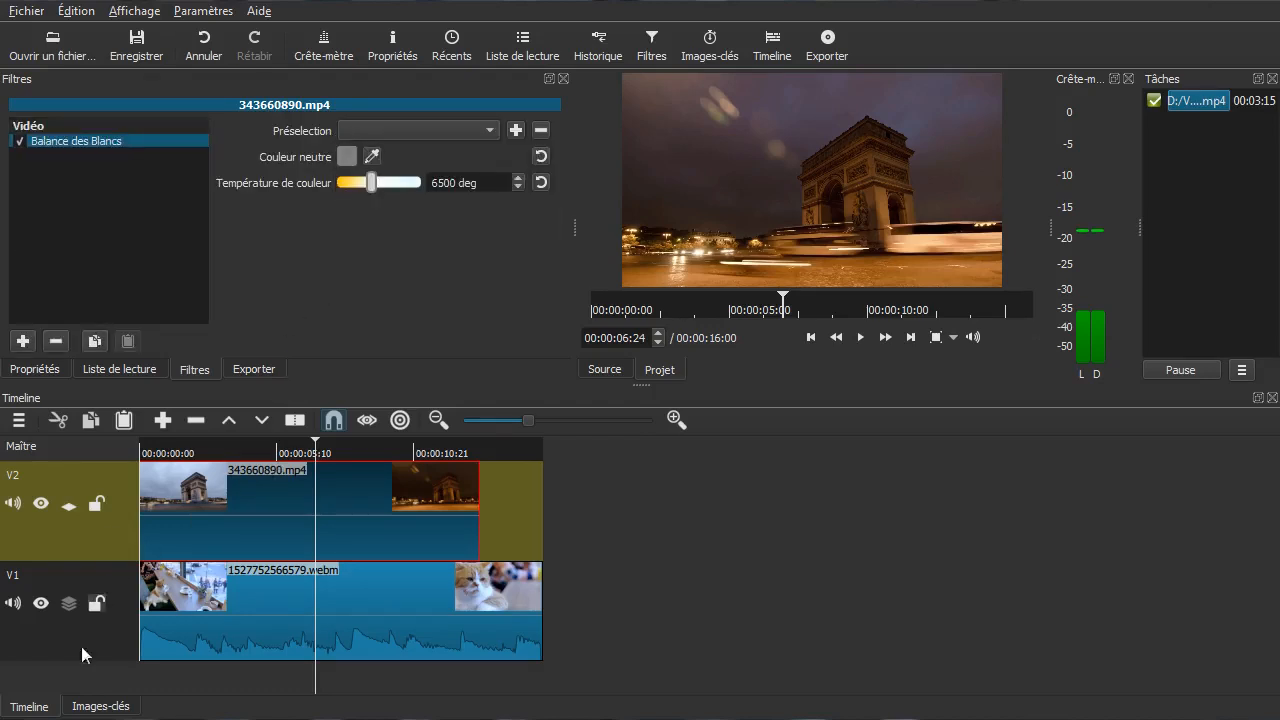
left_click(101, 706)
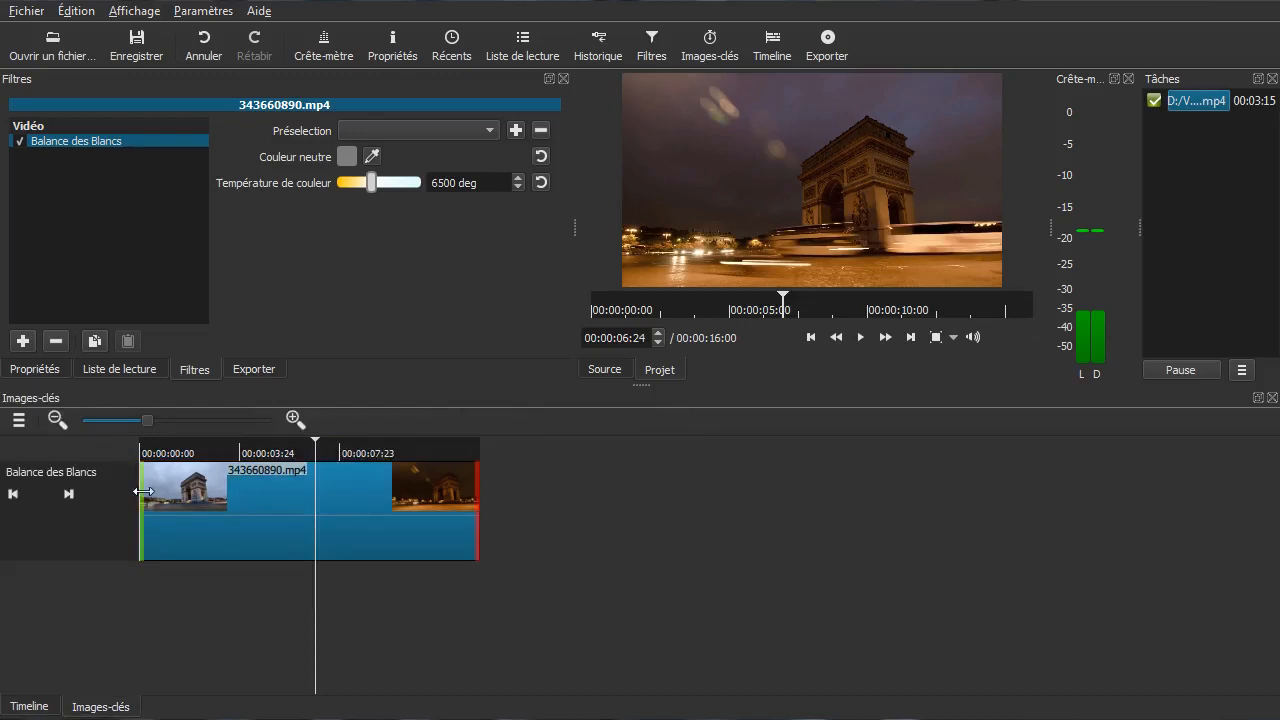
left_click_drag(144, 491, 273, 491)
left_click(205, 601)
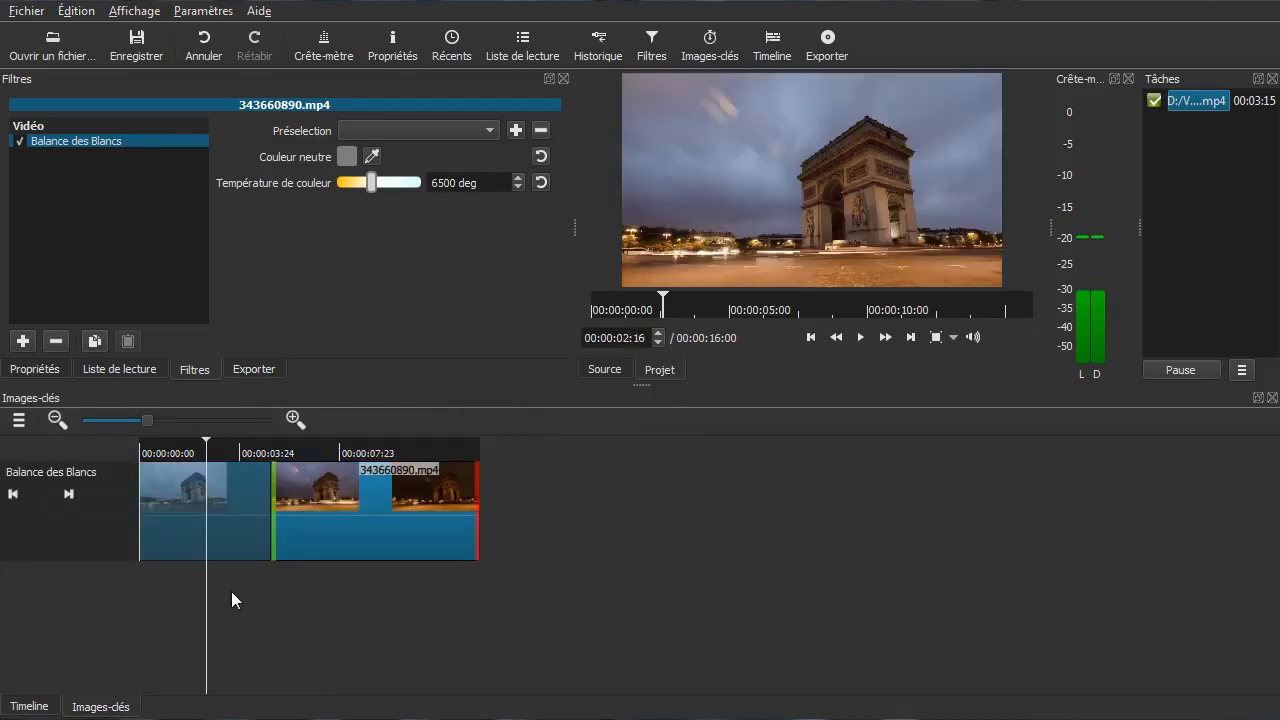
left_click(231, 585)
left_click(237, 506)
left_click(215, 516)
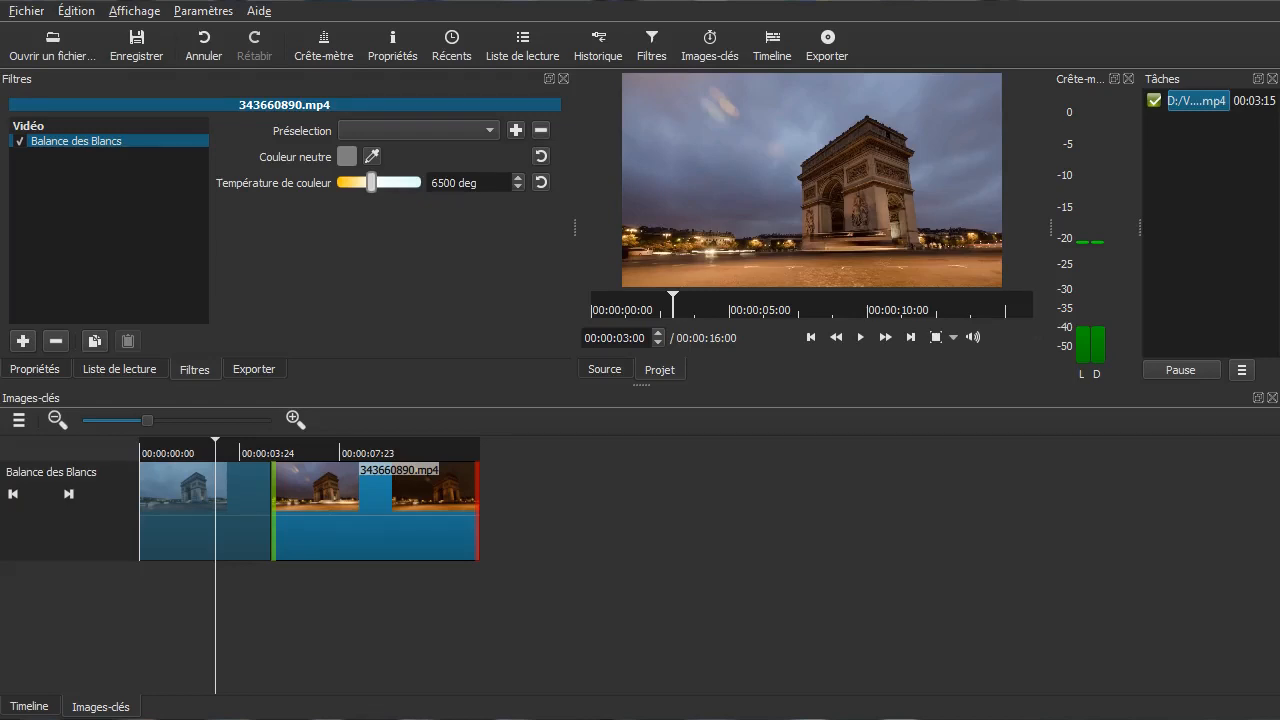
Step: Replace the Balance des Blancs filter with Opacité on the V2 clip and display its keyframes
left_click(56, 341)
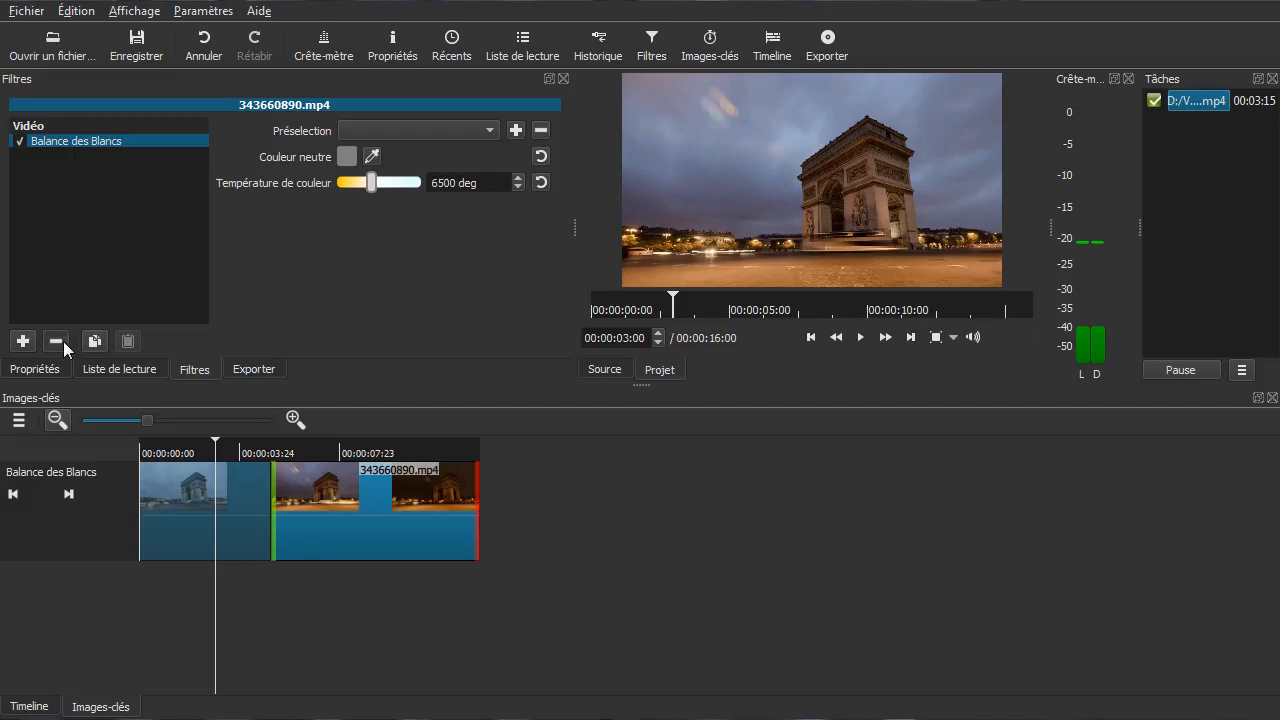
left_click(48, 710)
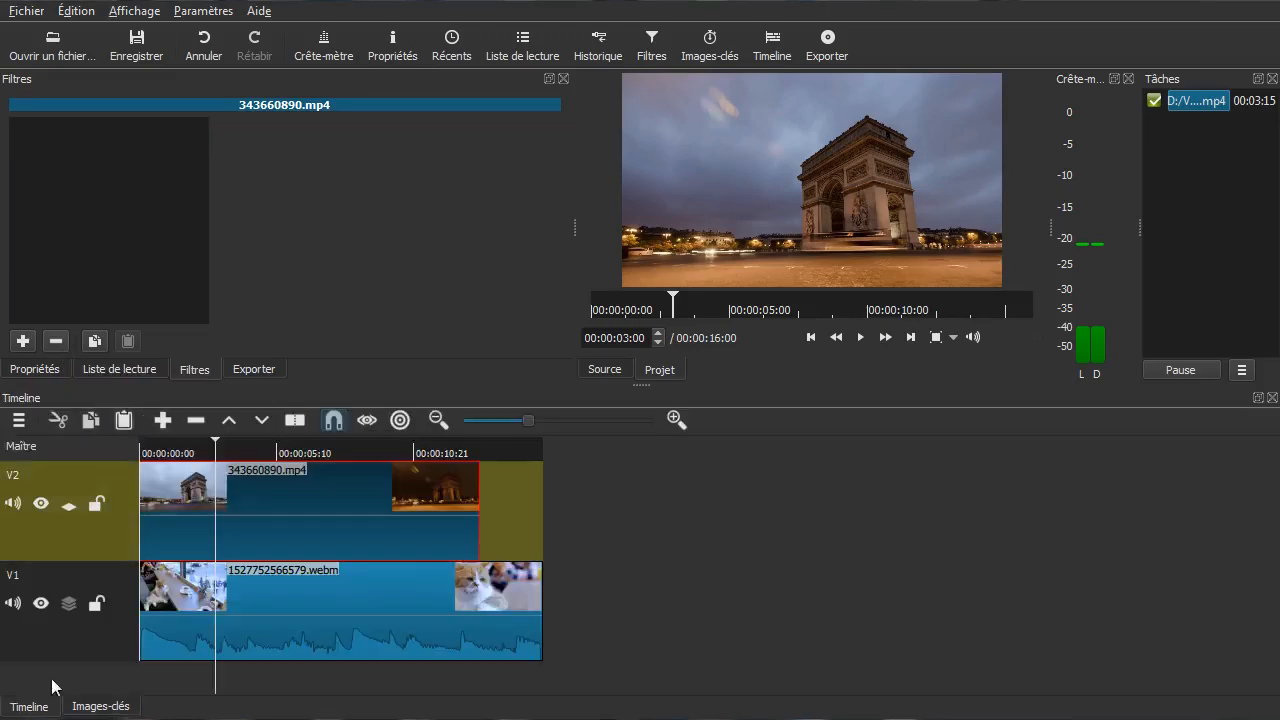
left_click(22, 341)
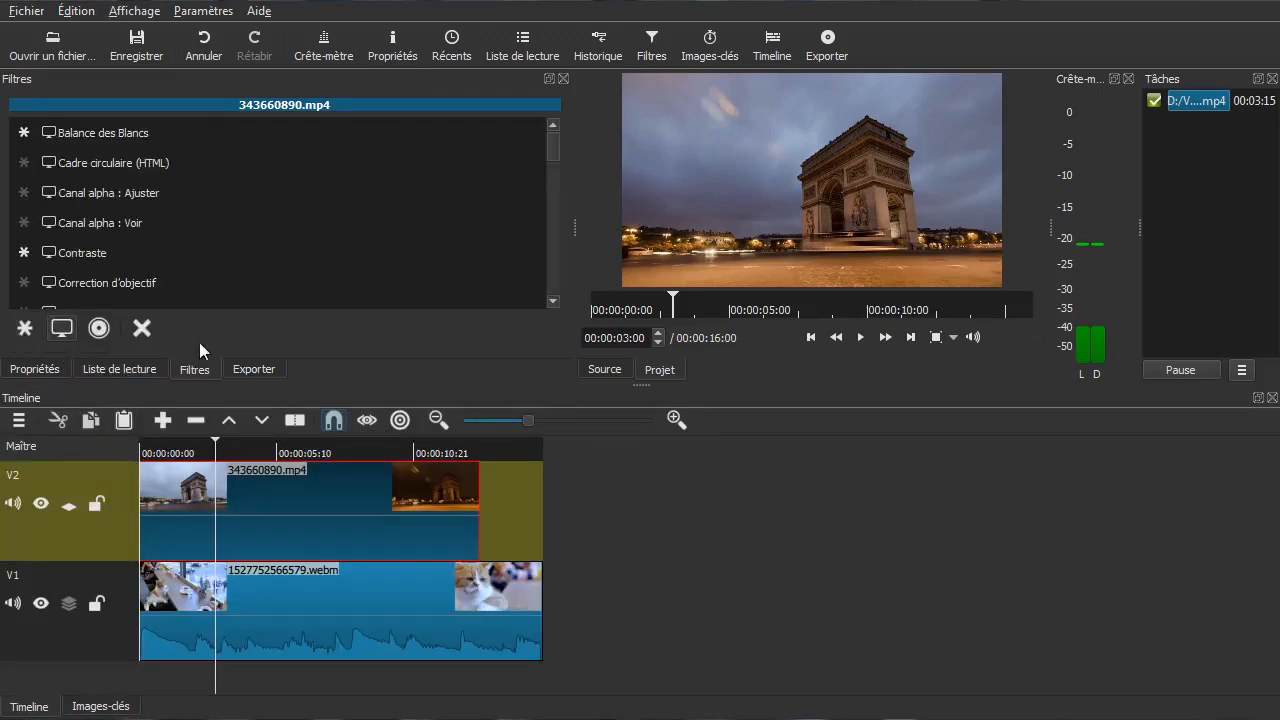
scroll(267, 218, "down", 4)
scroll(275, 222, "down", 3)
scroll(280, 221, "down", 2)
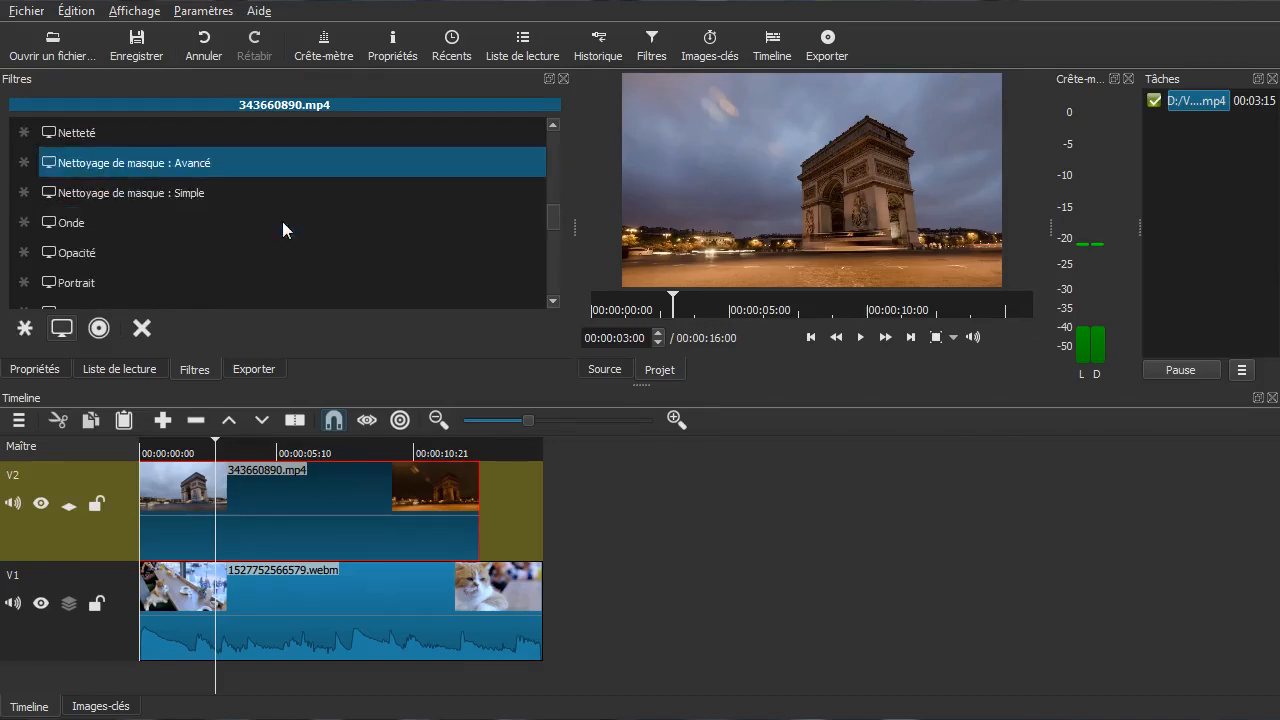
left_click(208, 253)
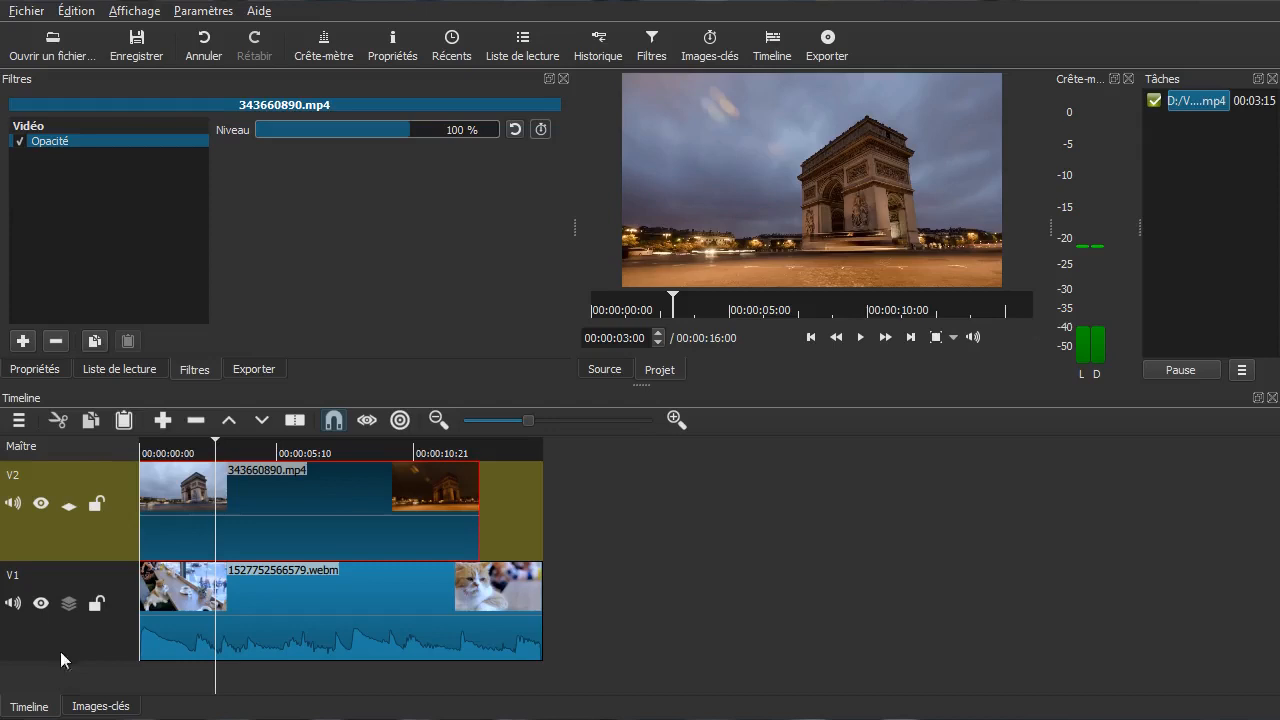
left_click(98, 706)
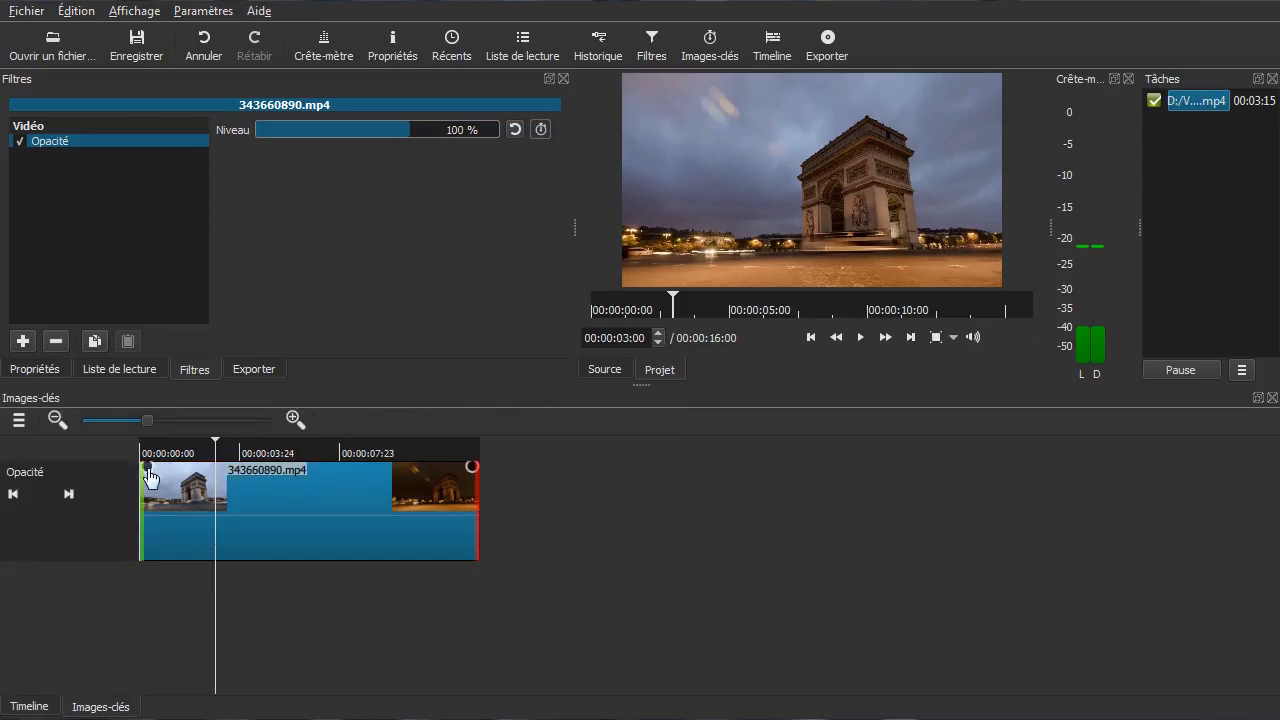
Step: Try fade-ins of different lengths and a short fade-out on the Opacité filter, and remove the filter from the V2 clip
left_click_drag(150, 478, 243, 478)
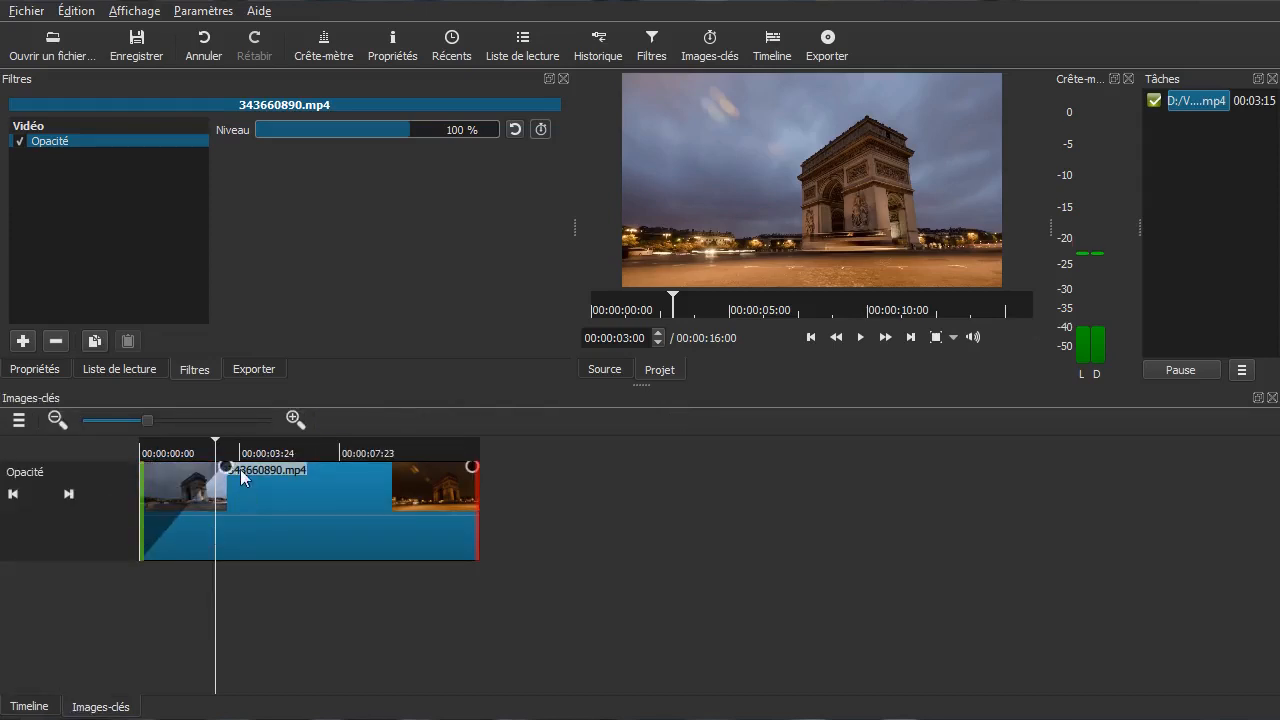
double_click(229, 468)
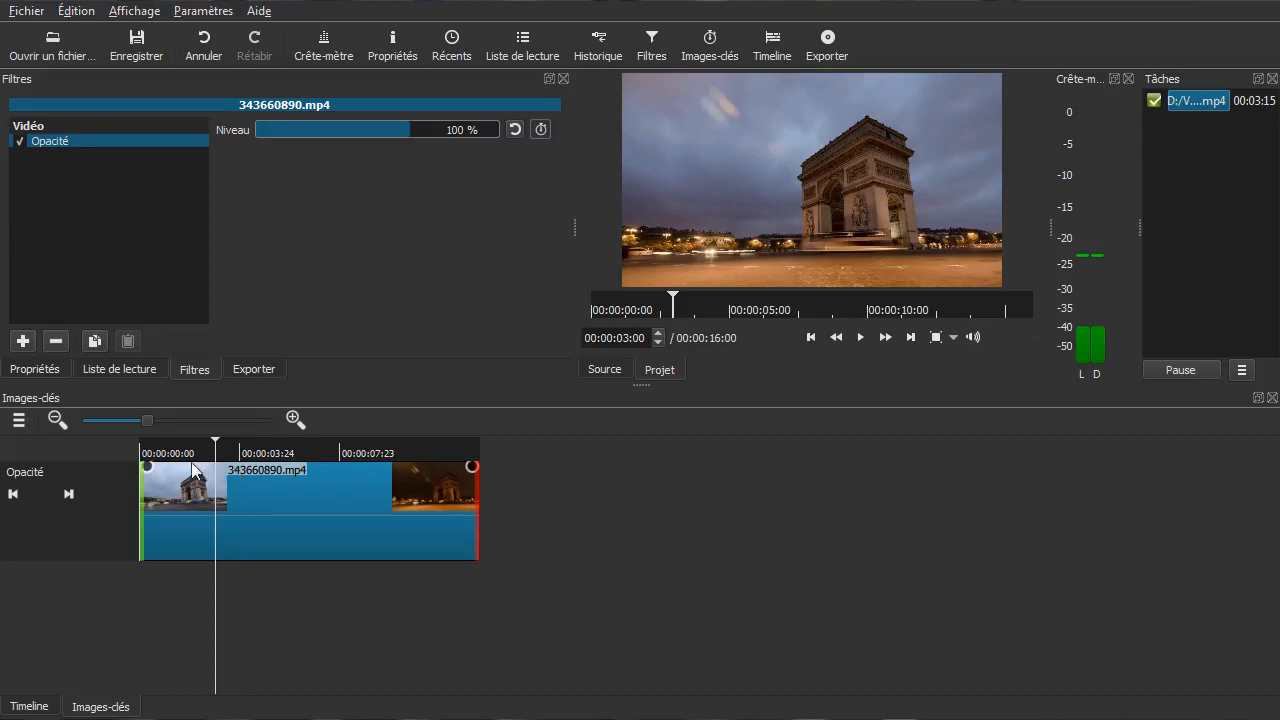
double_click(151, 469)
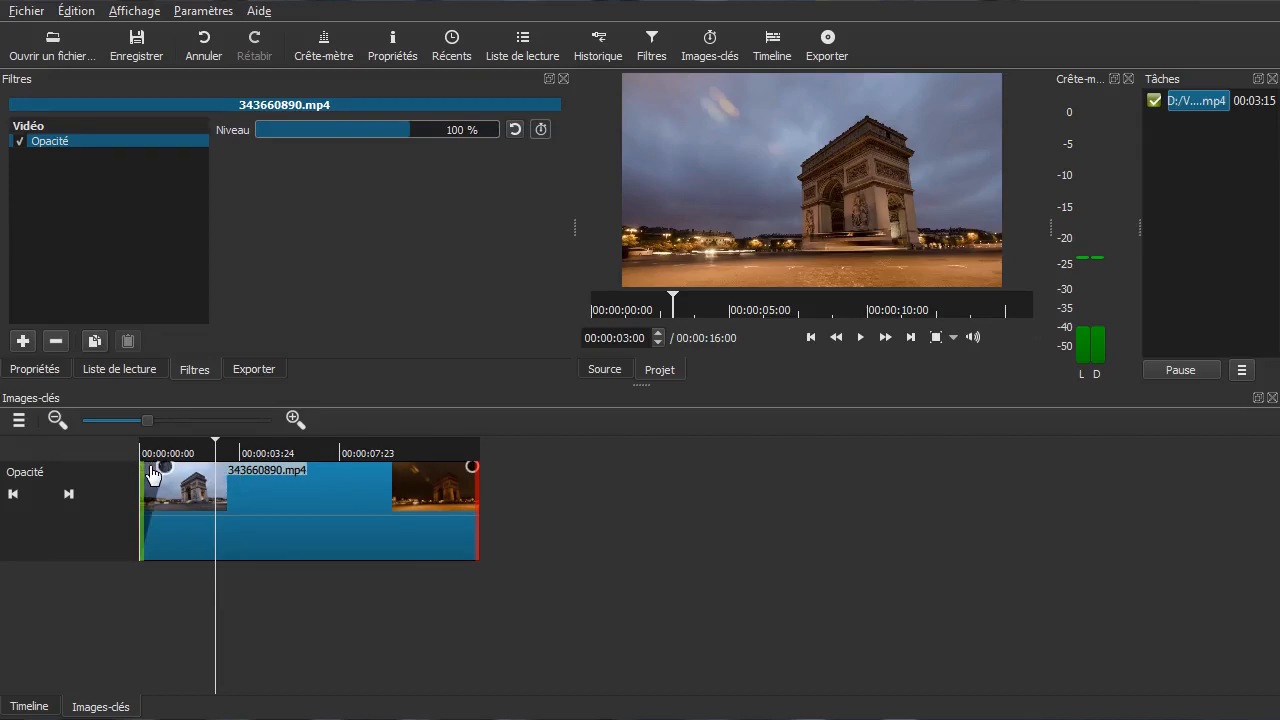
double_click(166, 469)
double_click(153, 468)
double_click(472, 469)
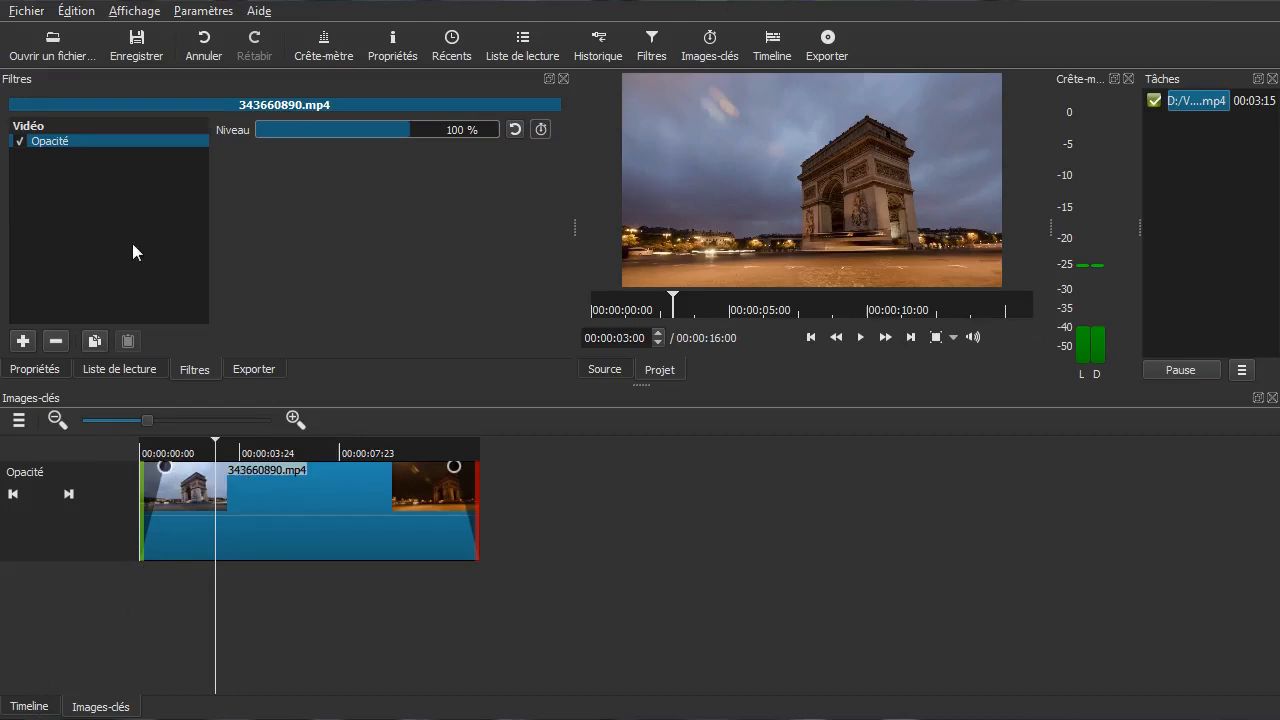
left_click(58, 342)
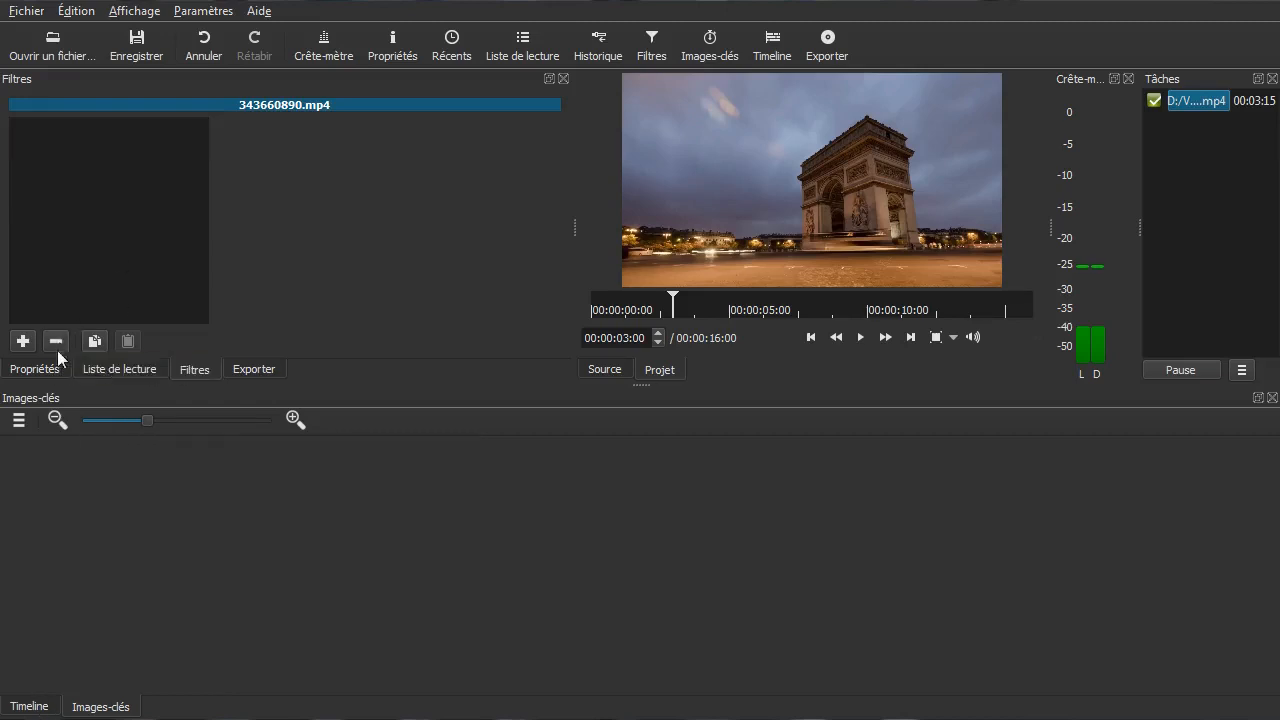
left_click(31, 707)
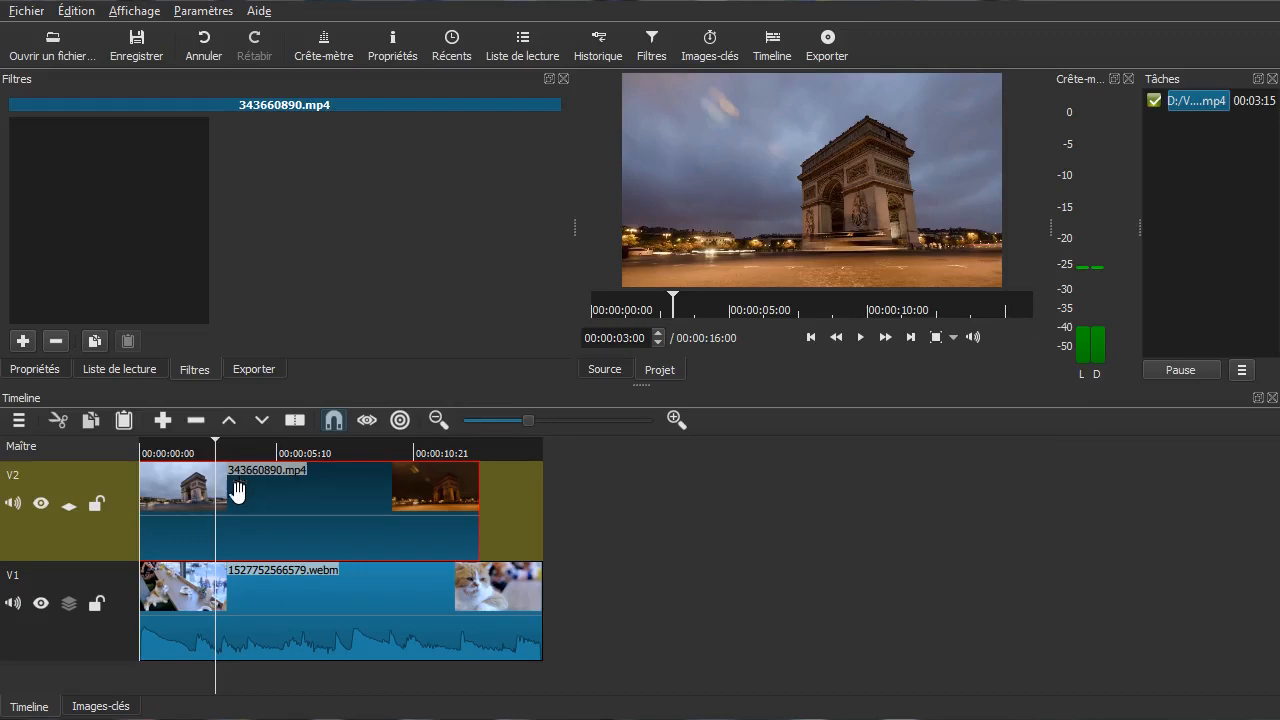
Step: With the playhead at the timeline start, add default video fade-in and fade-out to the V2 clip, and clear both
key("Home")
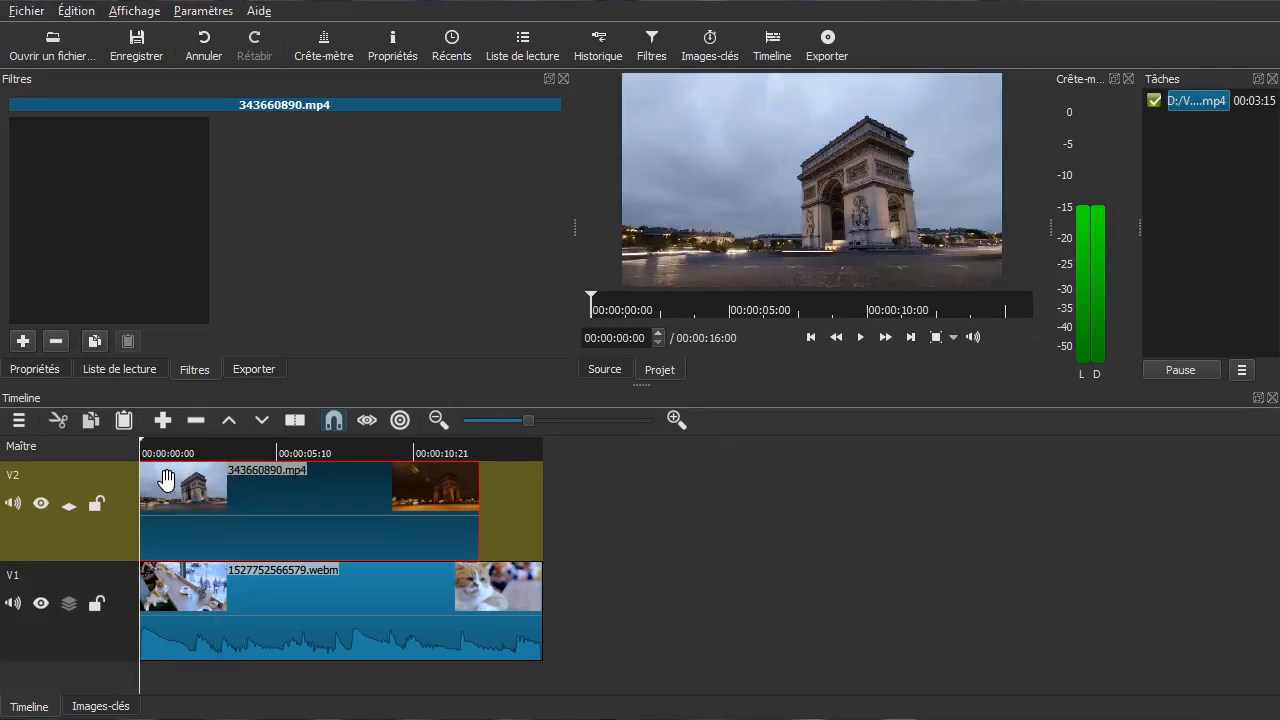
left_click_drag(142, 464, 157, 478)
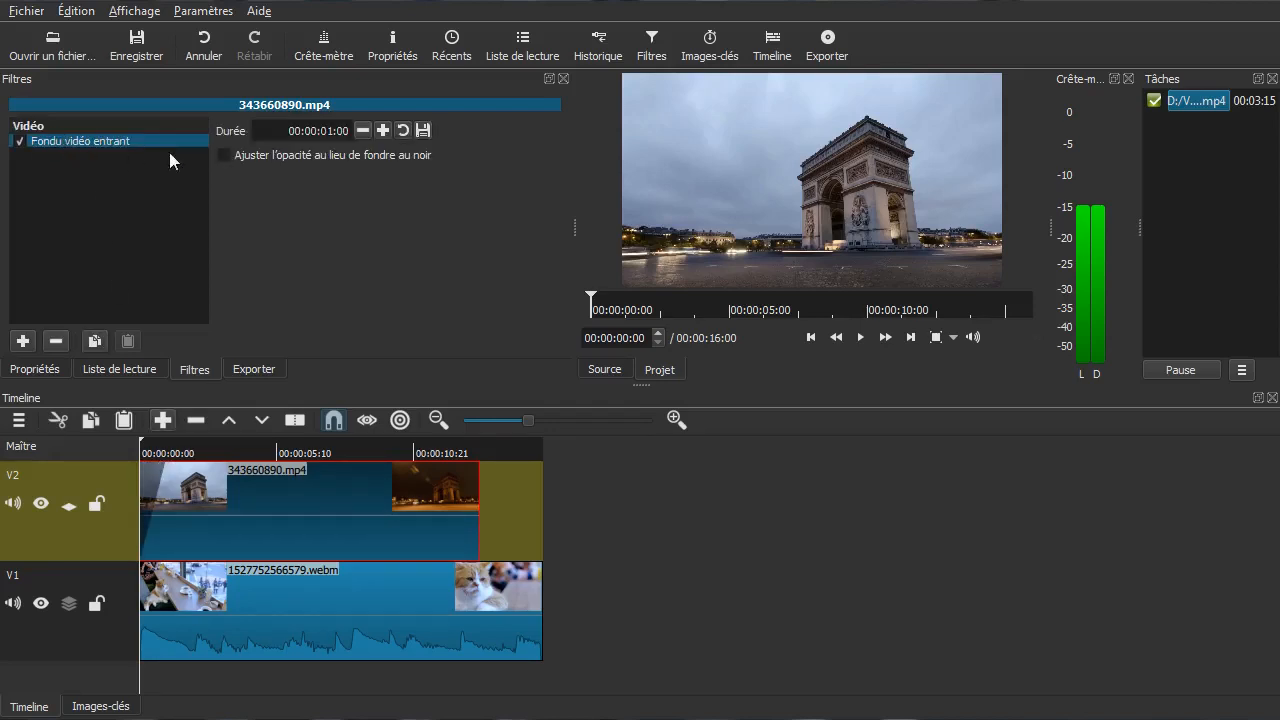
left_click_drag(477, 465, 474, 470)
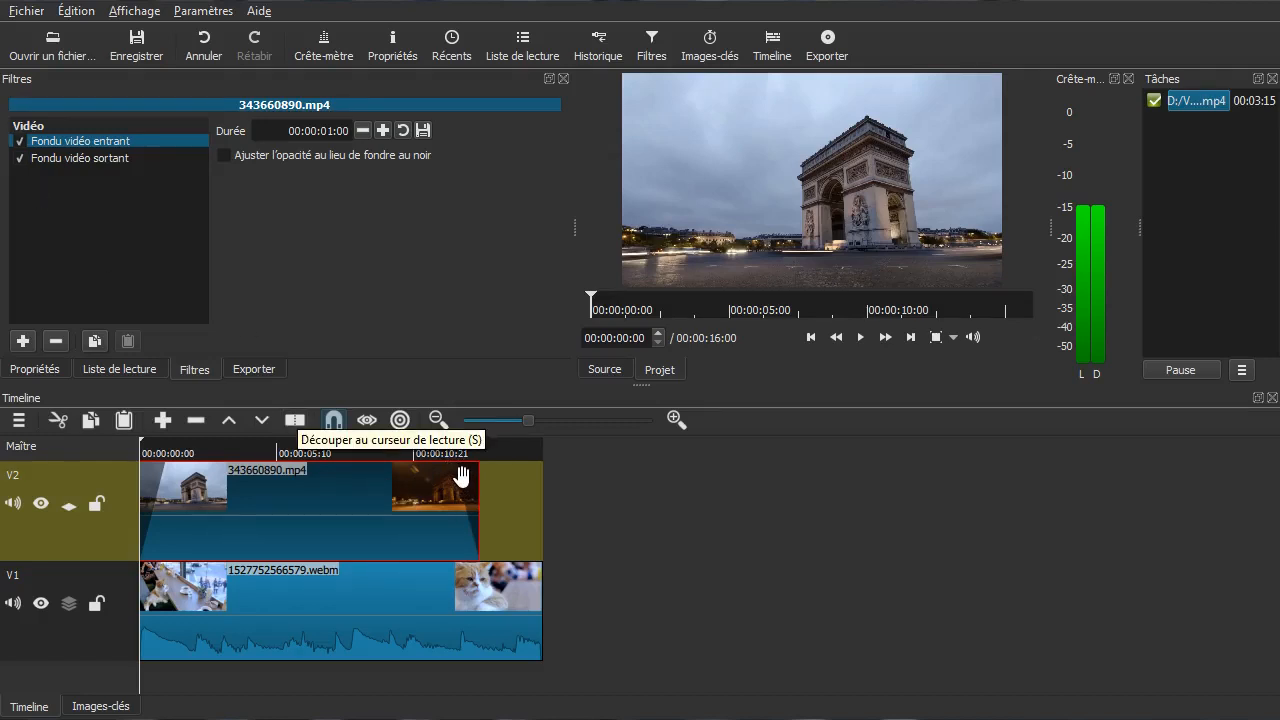
double_click(455, 471)
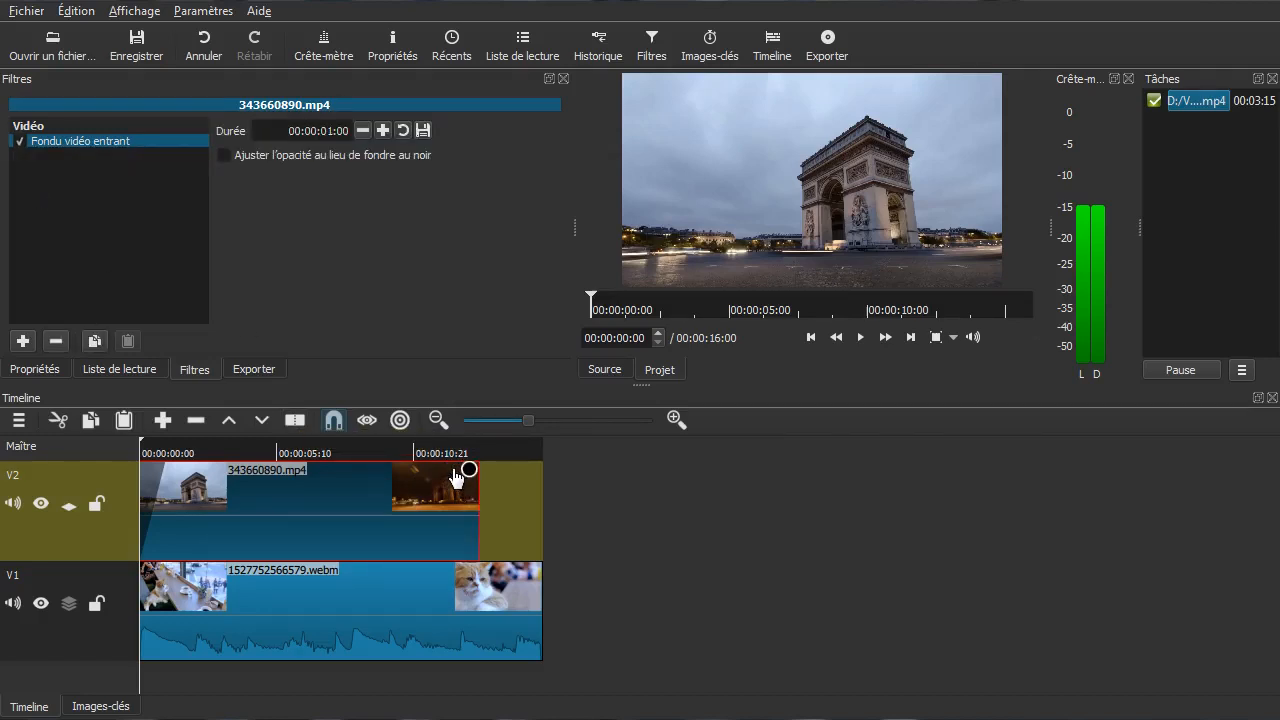
double_click(166, 471)
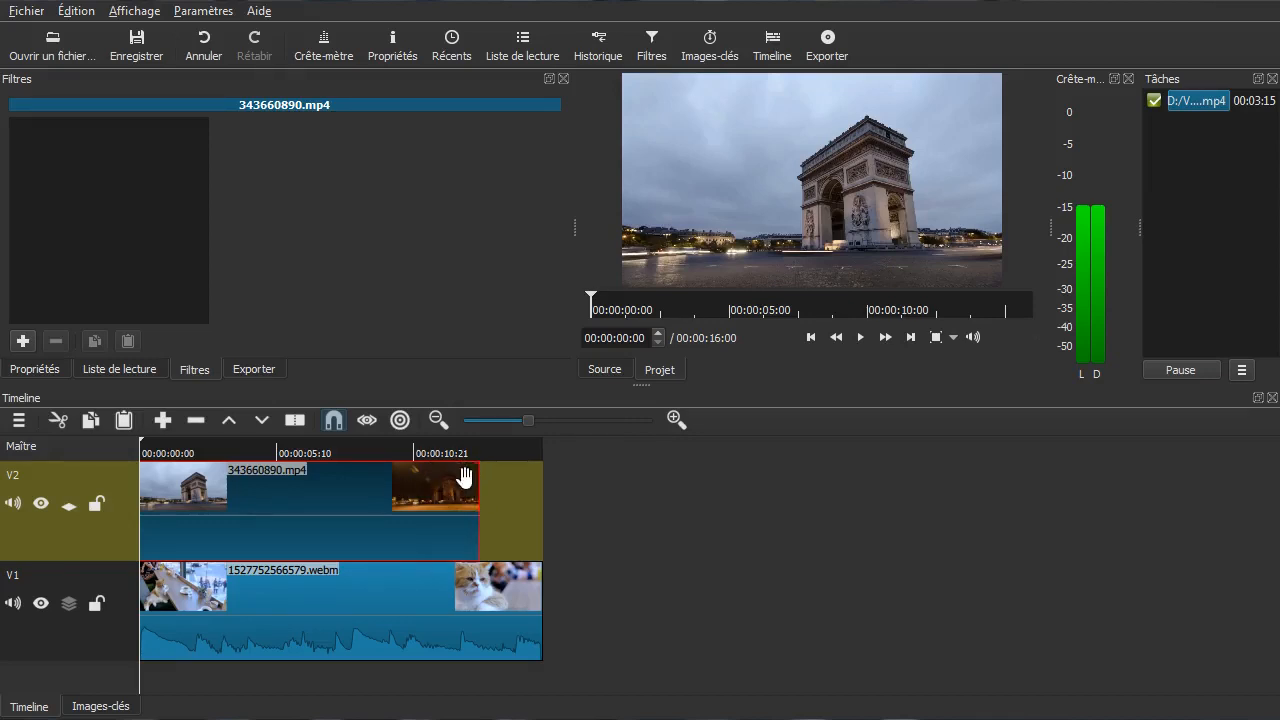
Step: Add 00:00:01:00 video fade-out and fade-in to the V2 clip, and shrink both back to the clip's edges
left_click_drag(466, 476, 444, 476)
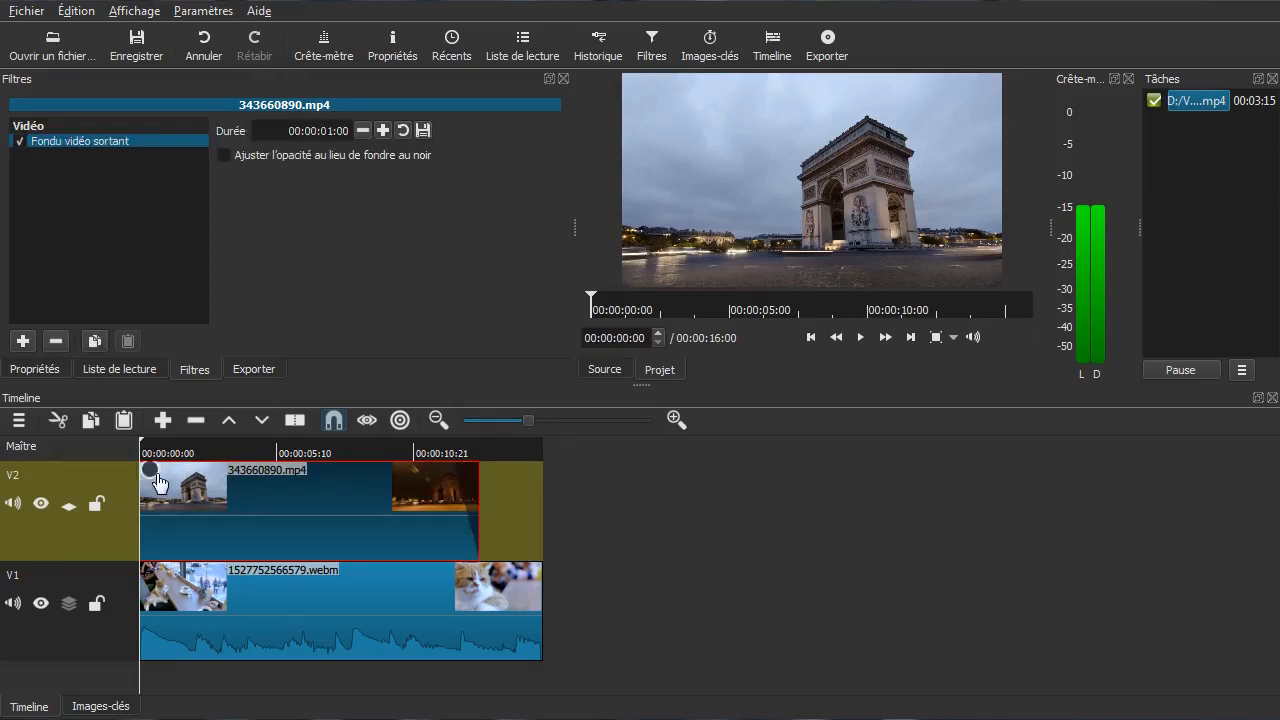
left_click_drag(151, 470, 166, 470)
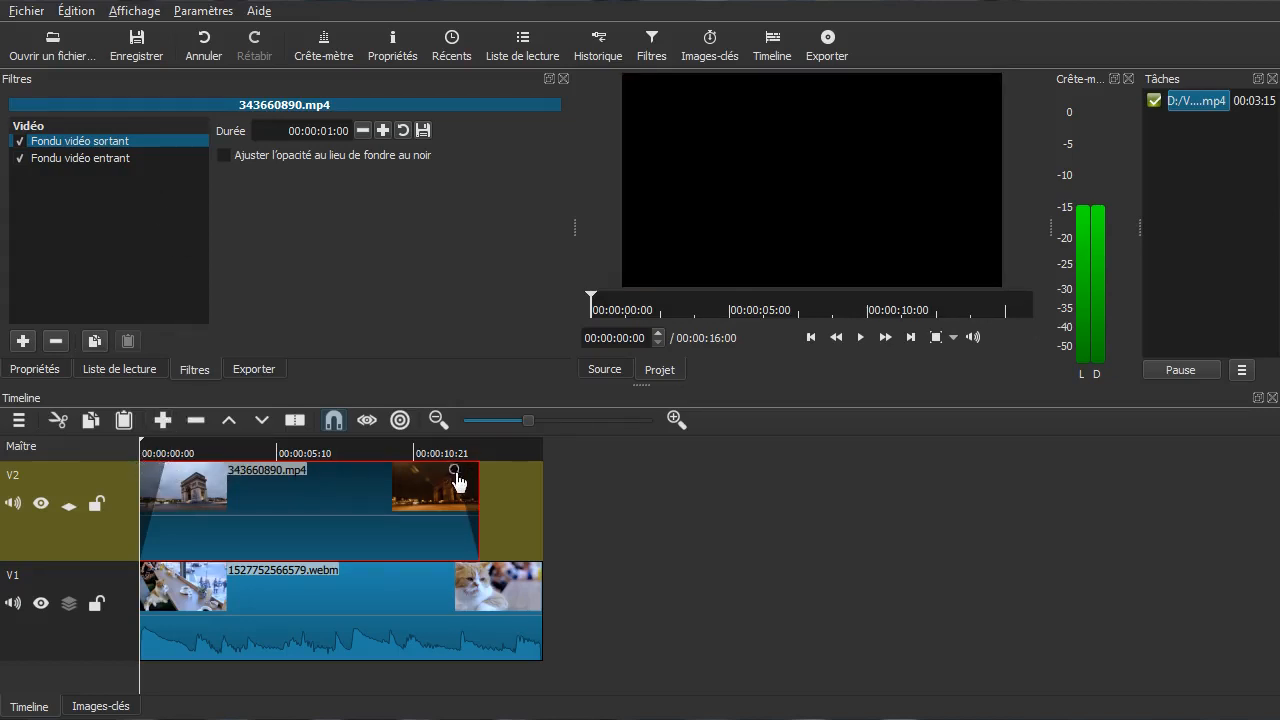
left_click_drag(456, 478, 479, 476)
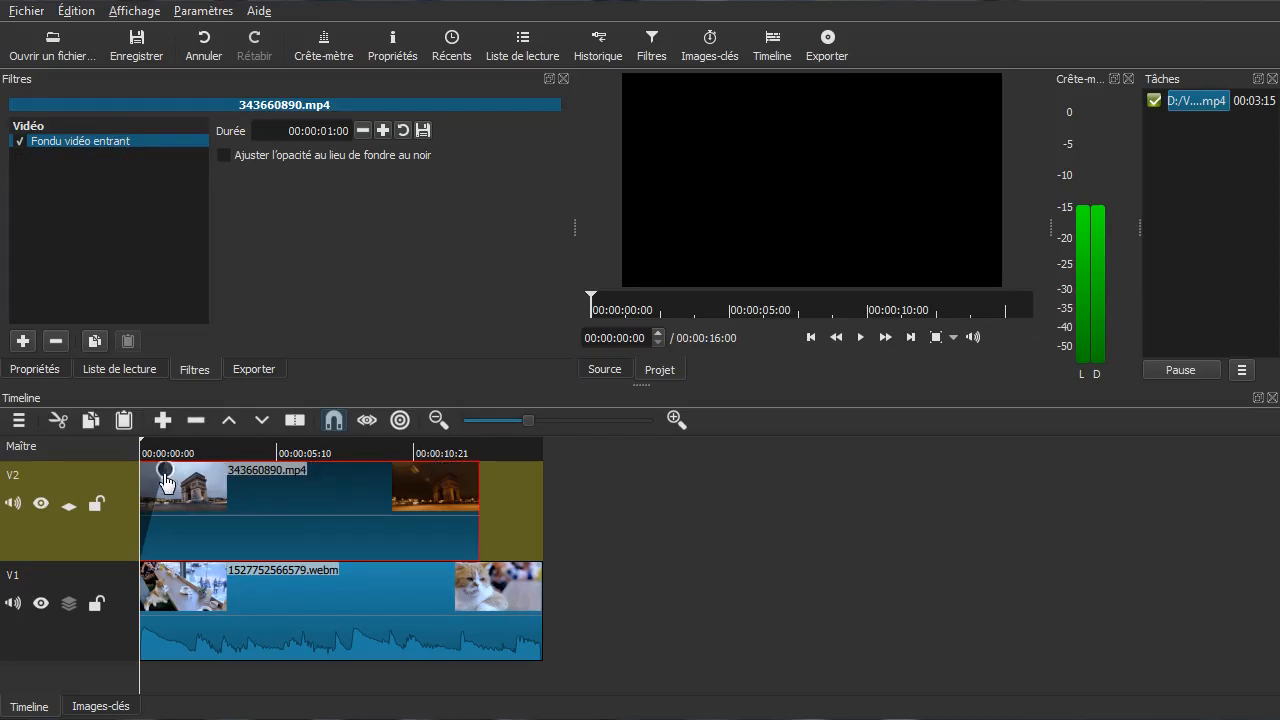
left_click_drag(165, 478, 141, 476)
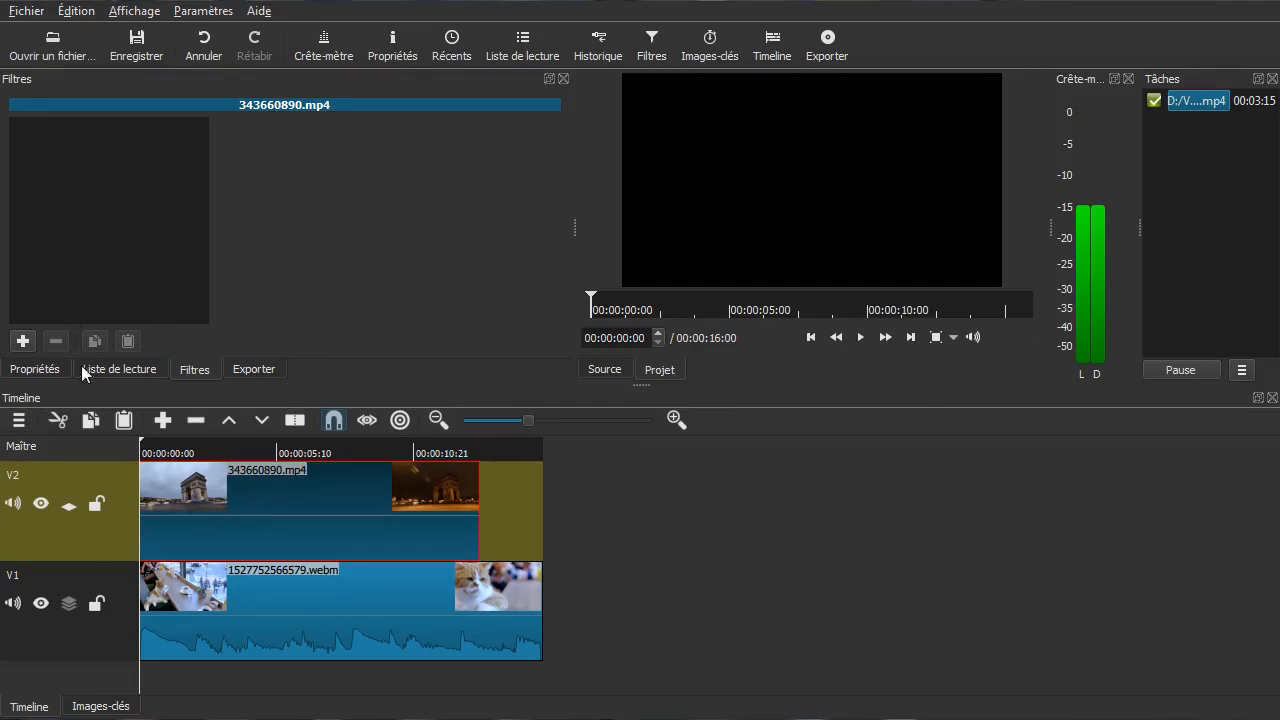
Step: Add the Taille et Position video filter to the V2 clip
left_click(22, 341)
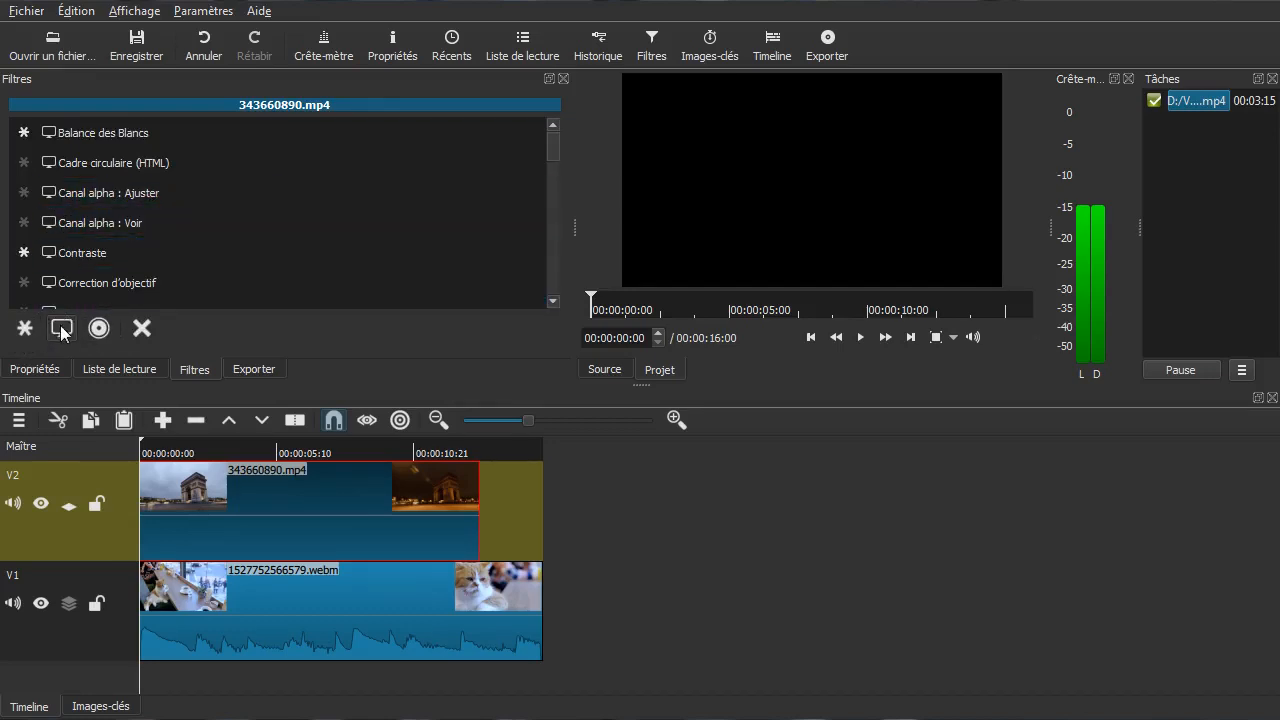
scroll(306, 196, "down", 5)
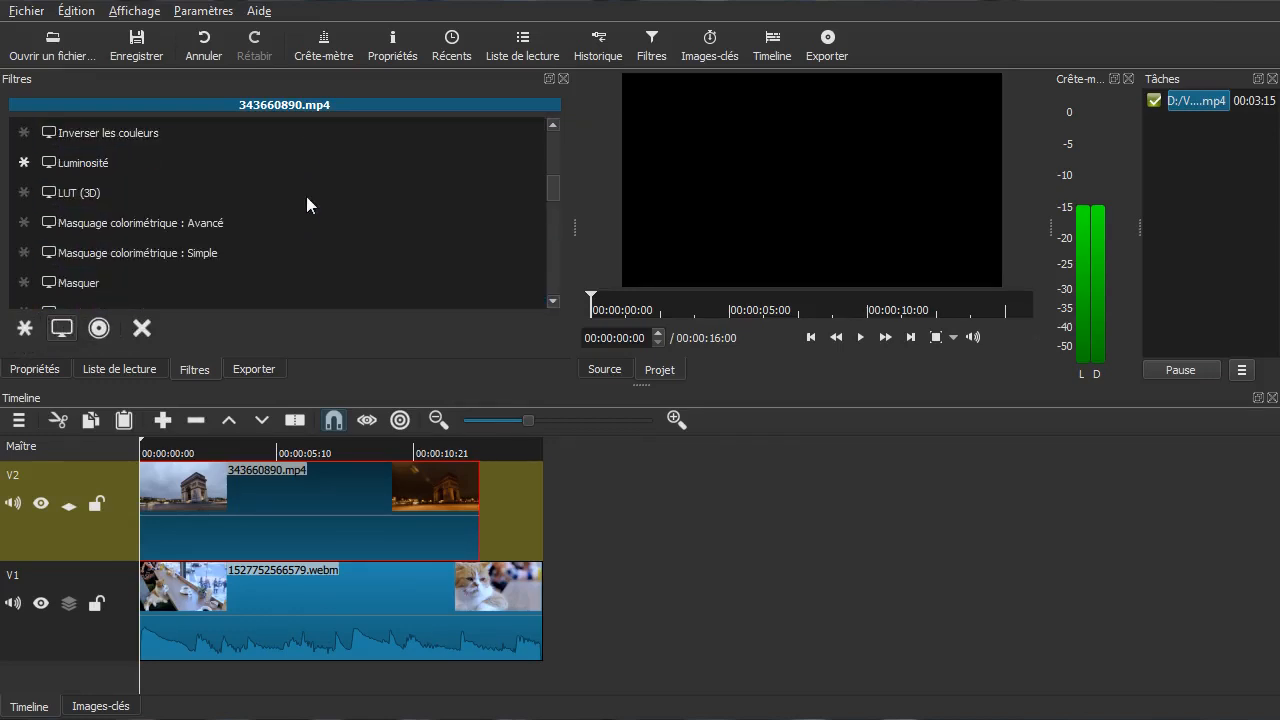
scroll(310, 196, "down", 3)
scroll(345, 188, "down", 4)
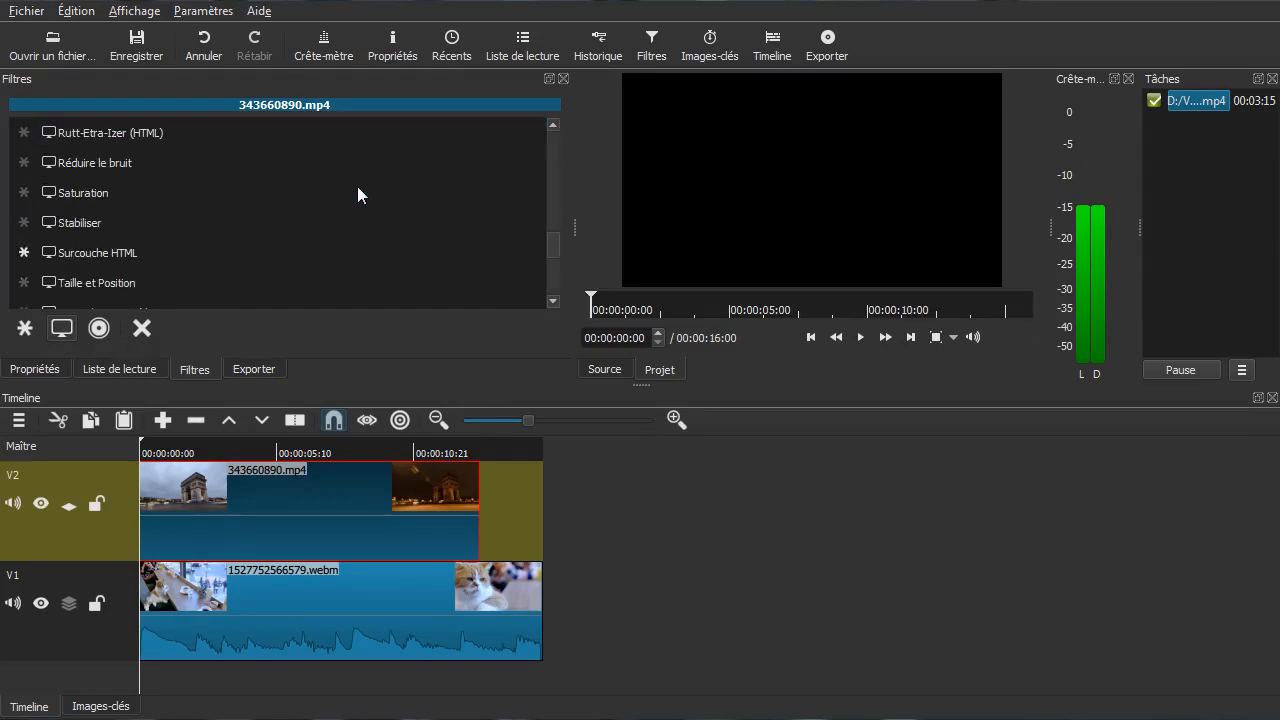
scroll(357, 194, "down", 2)
left_click(207, 222)
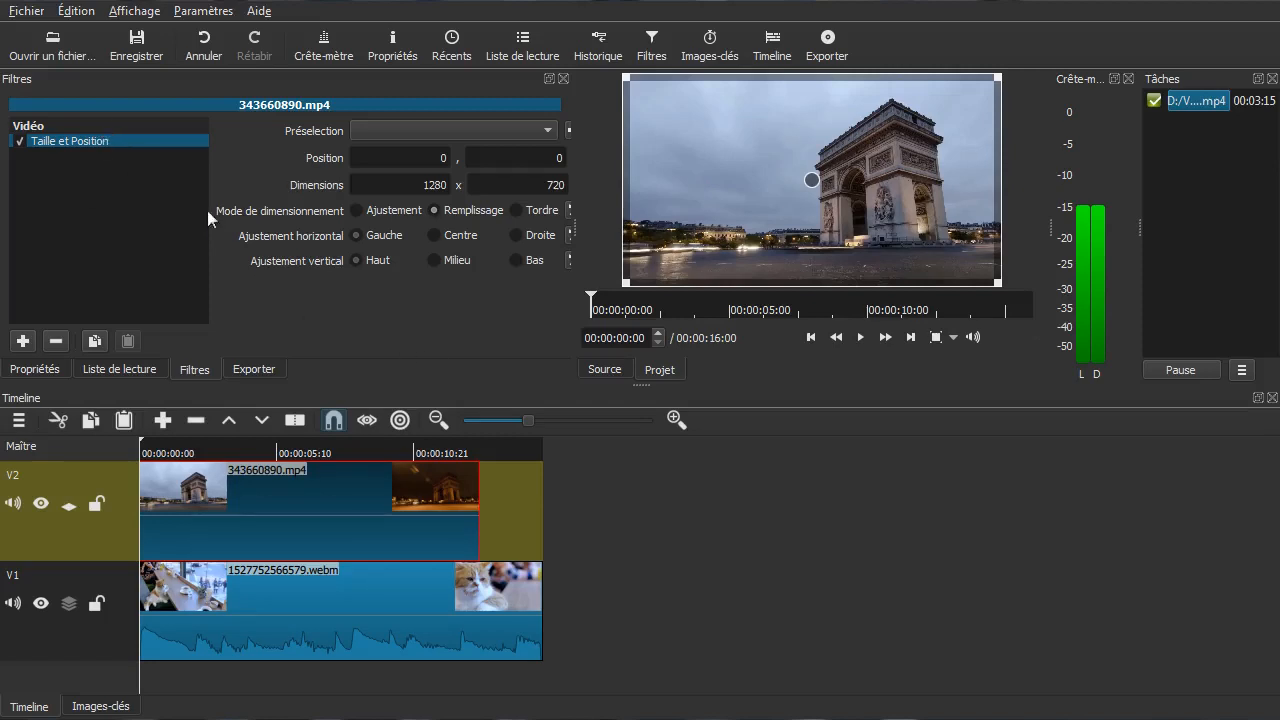
Step: Try the Bas droite, Bas gauche and Bottom Right presets of the Taille et Position filter
left_click(488, 131)
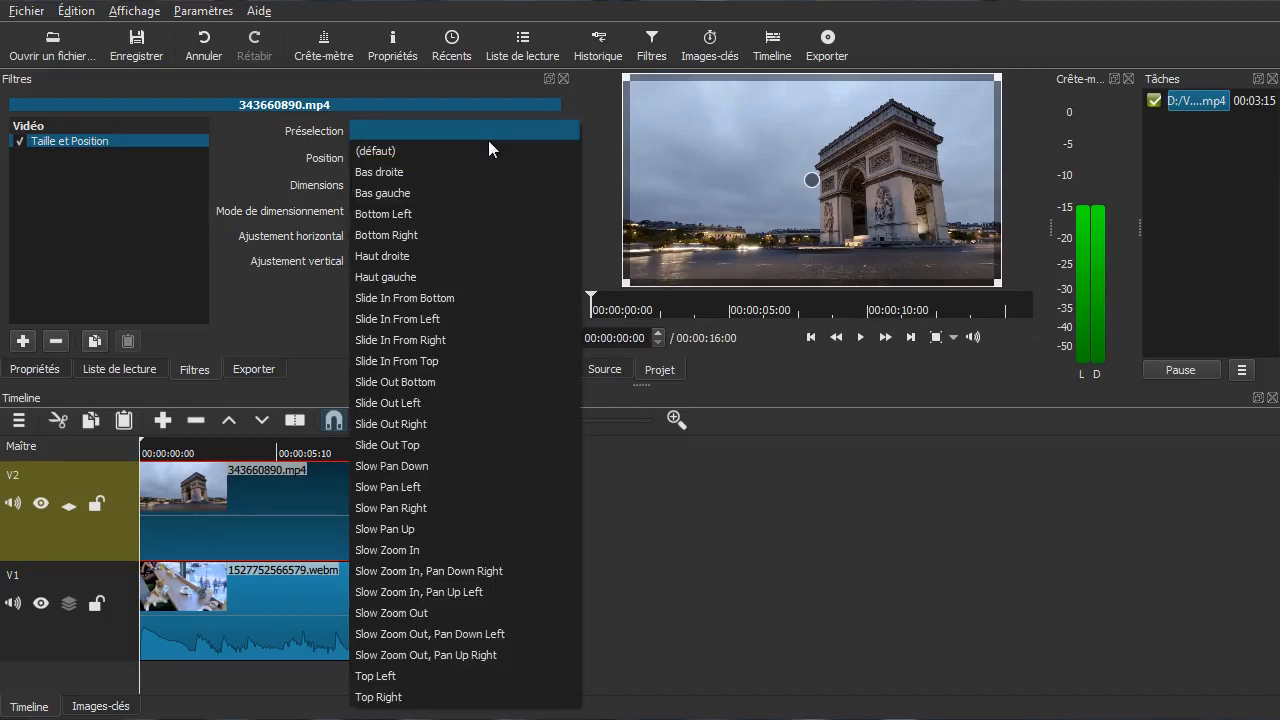
left_click(431, 172)
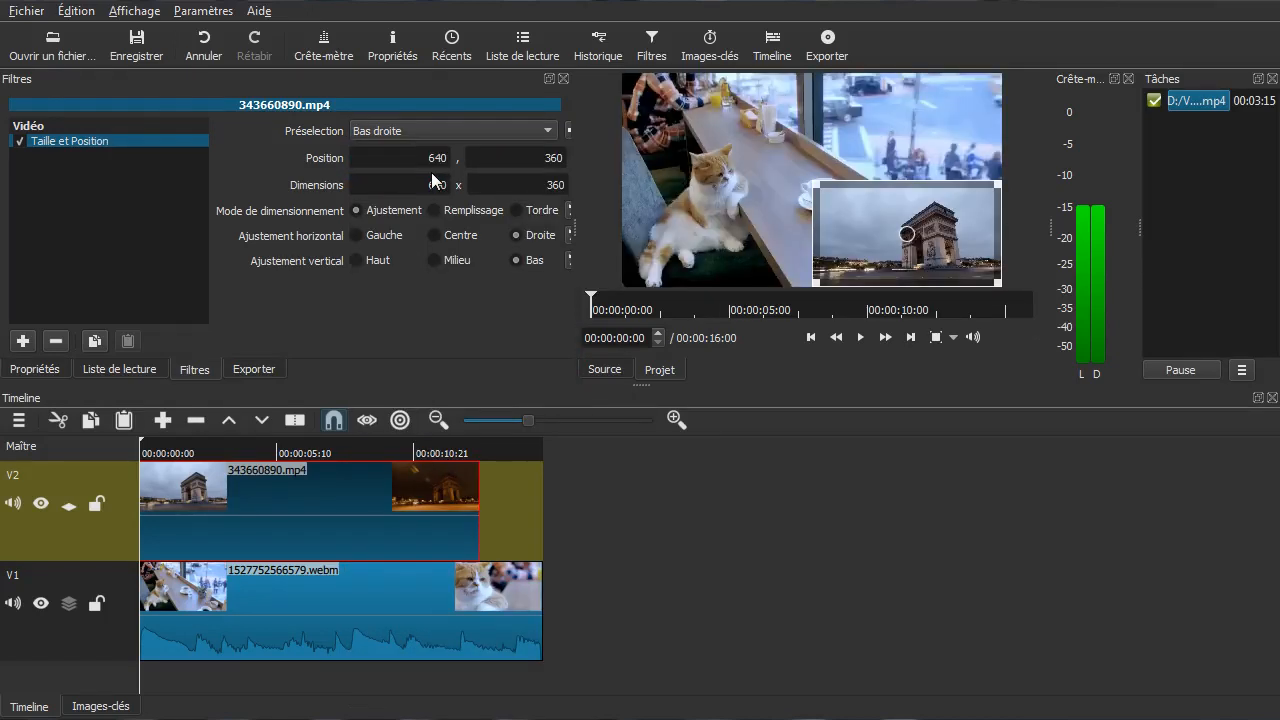
left_click(360, 130)
left_click(367, 148)
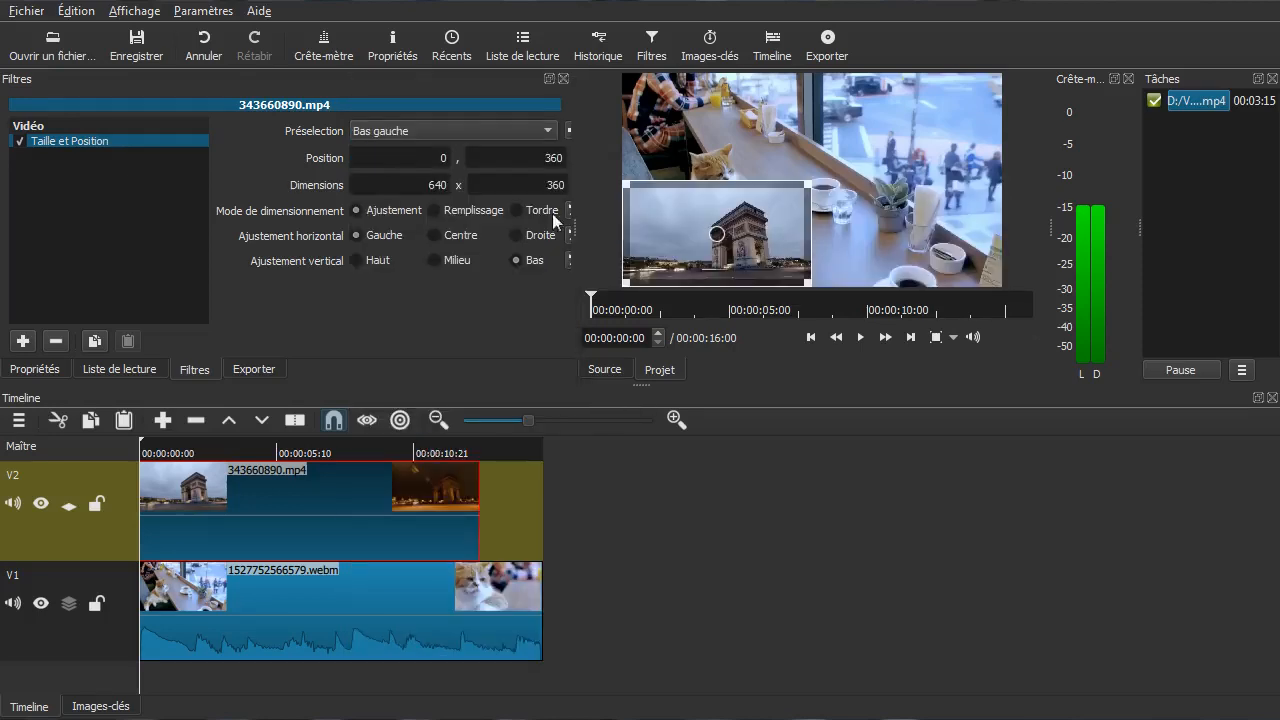
left_click(395, 130)
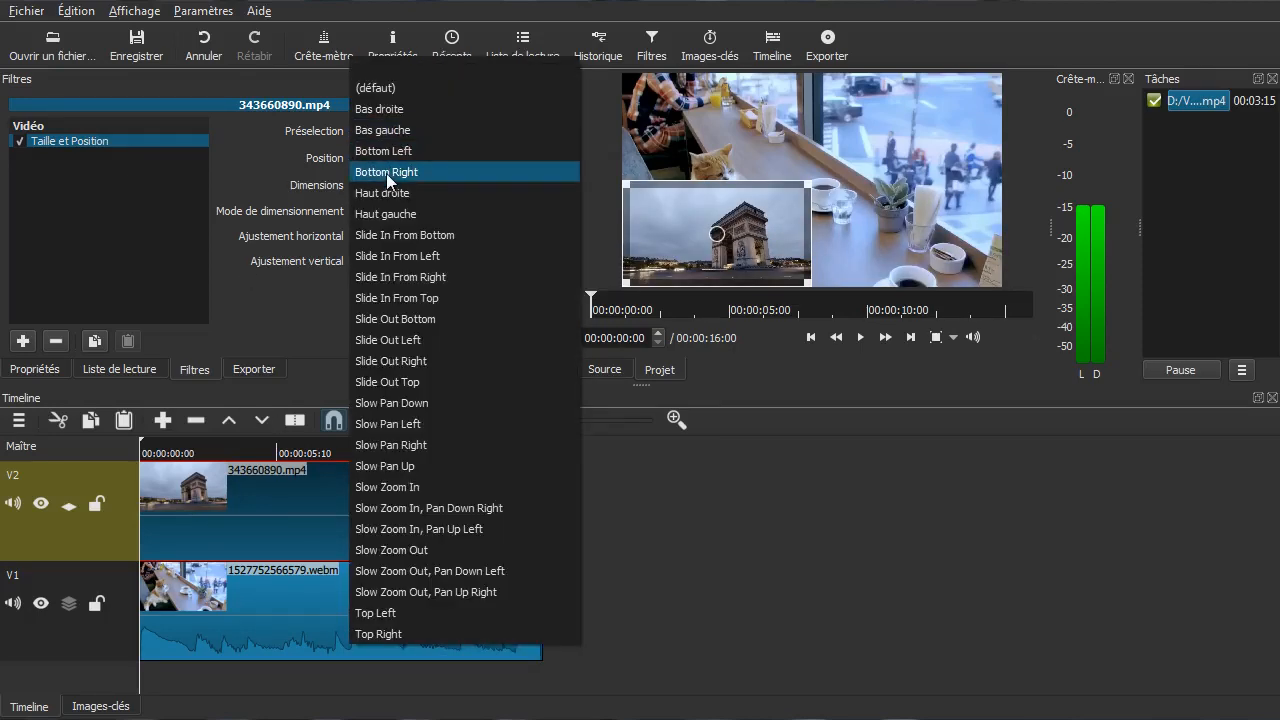
left_click(387, 172)
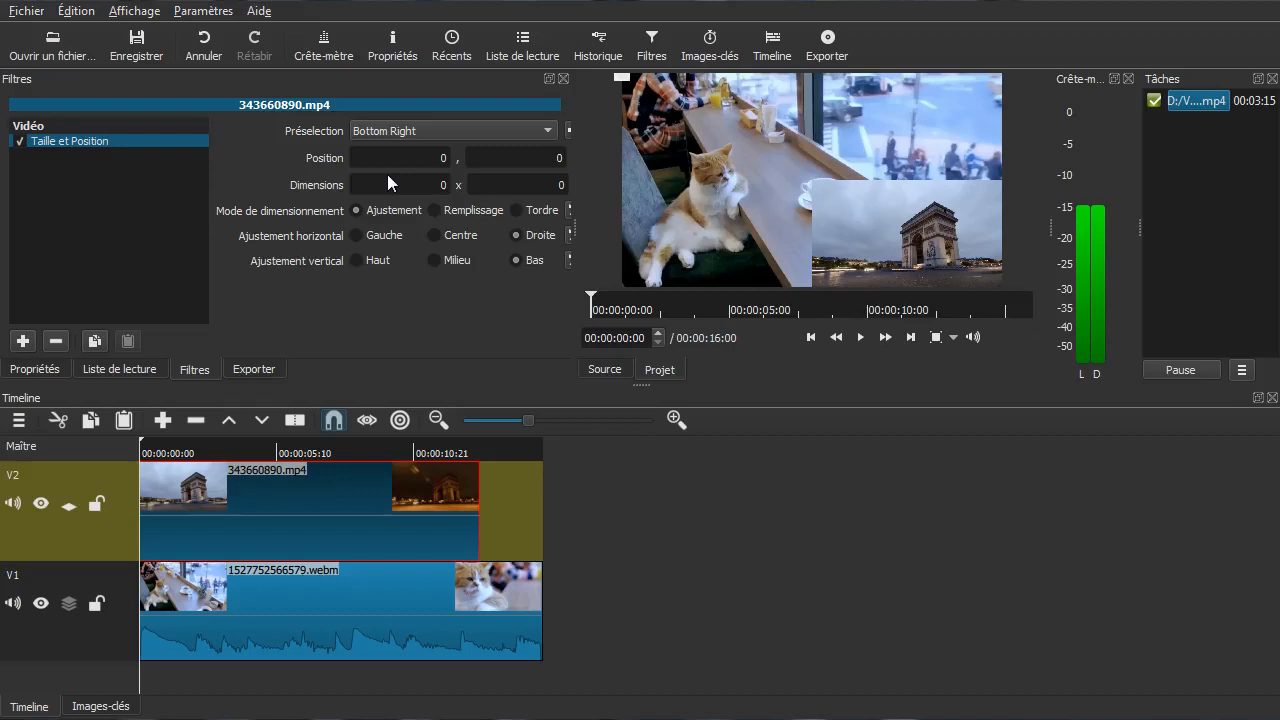
Step: Apply the Haut gauche and Haut droite presets to the V2 clip's filter, and return to Bottom Right
left_click(442, 135)
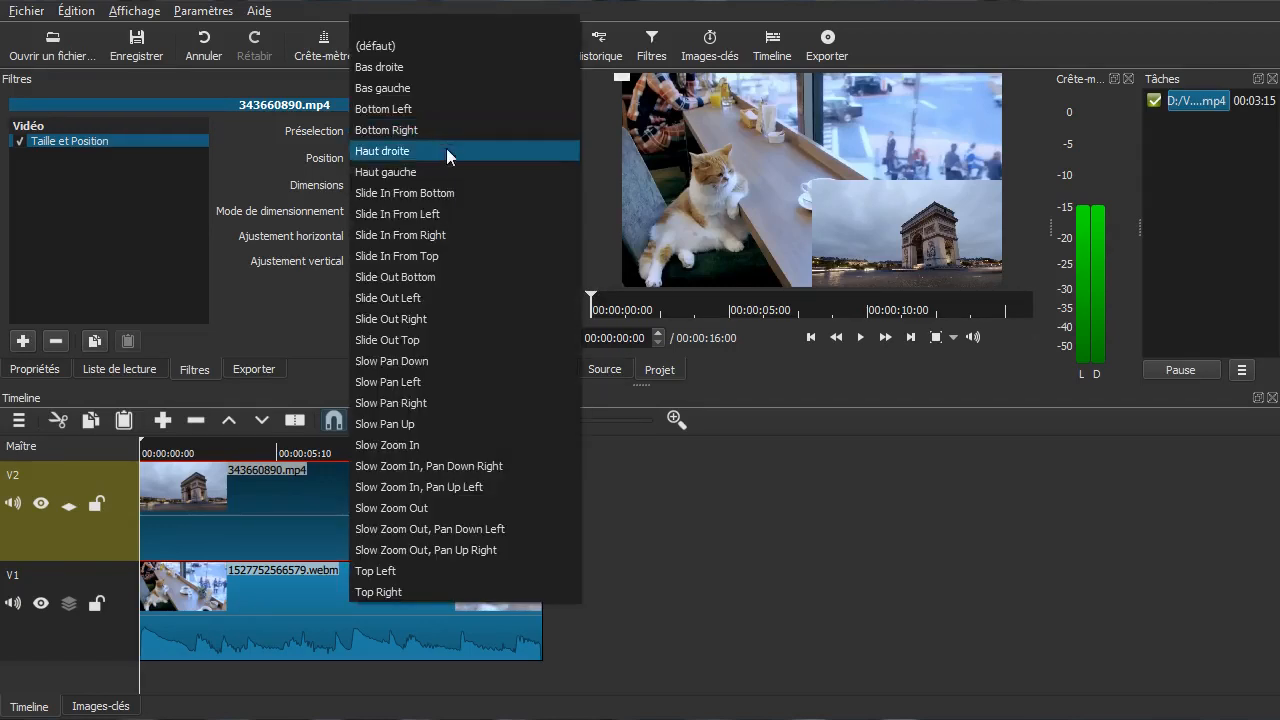
left_click(441, 173)
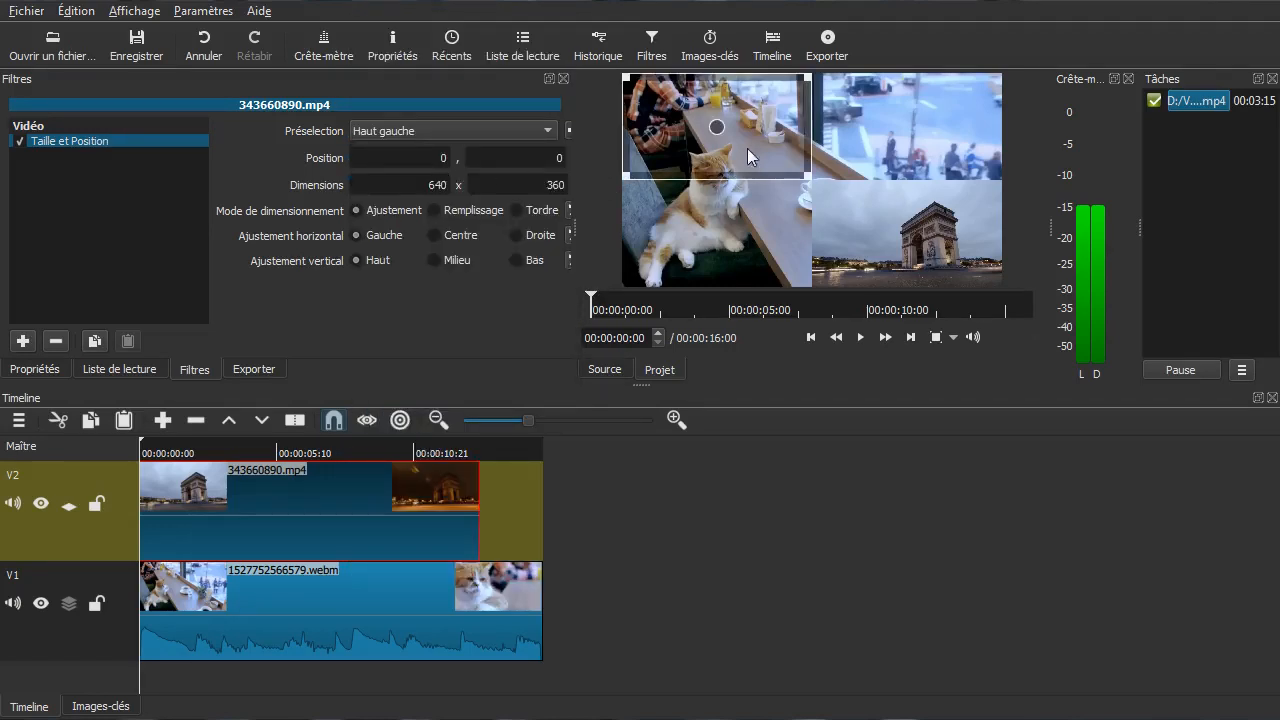
left_click(464, 125)
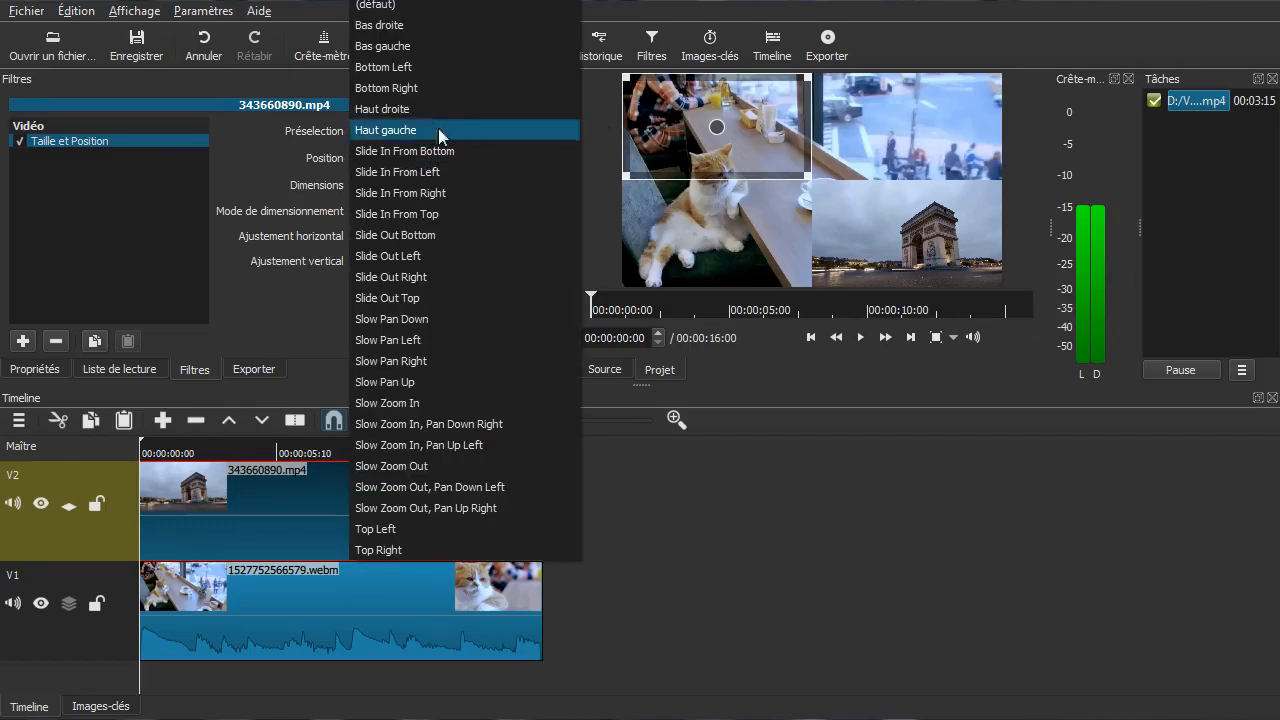
left_click(440, 127)
left_click(432, 125)
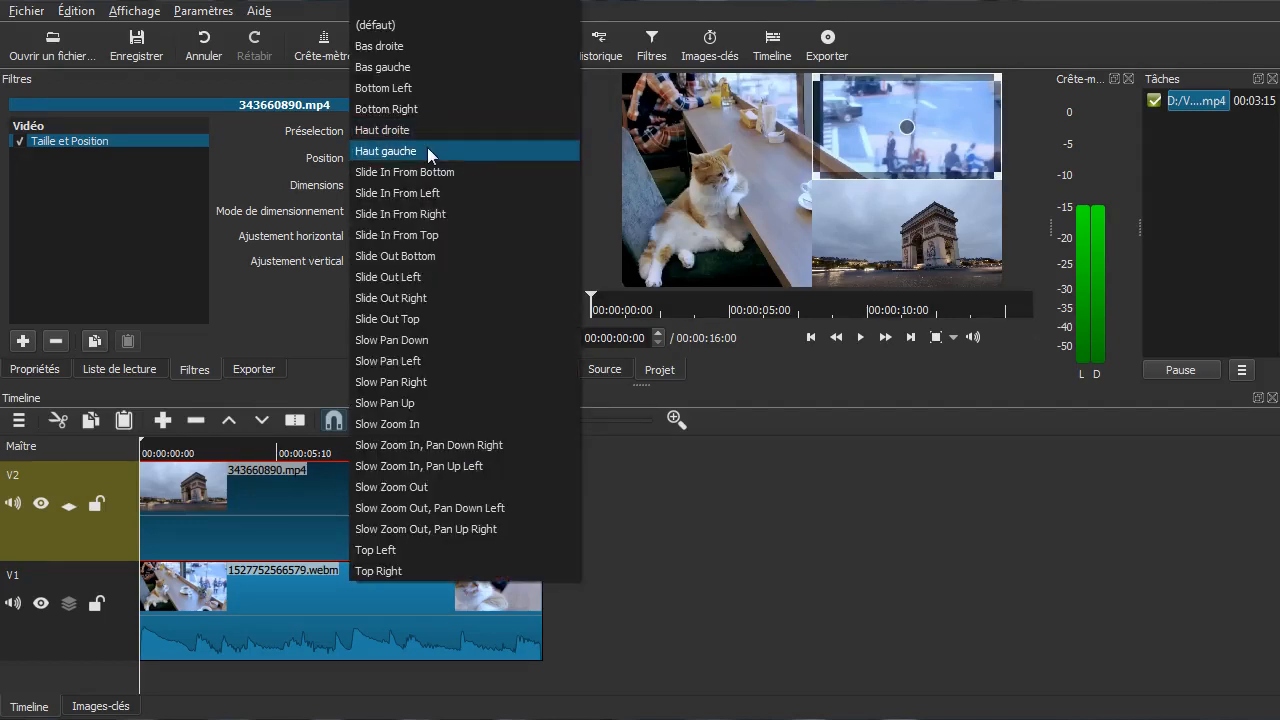
left_click(452, 107)
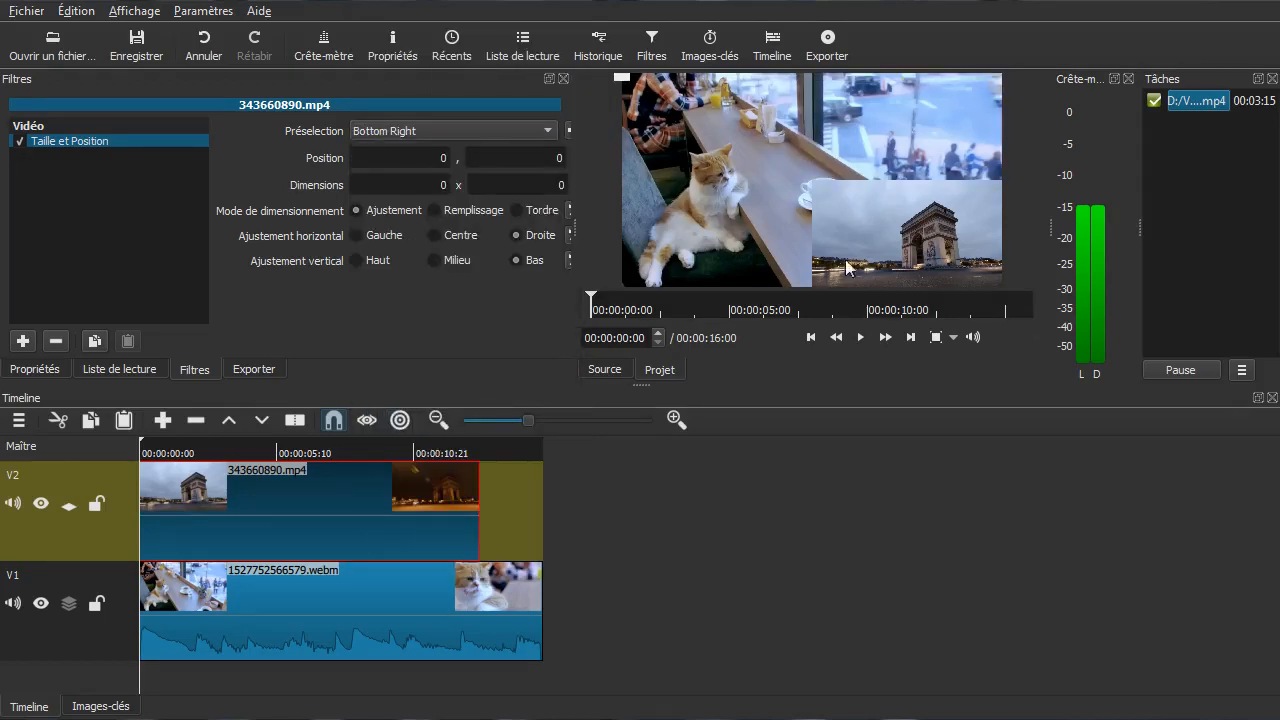
Step: Switch the Taille et Position preset to Bas gauche, back to Bottom Right, and to Bottom Left
left_click(441, 129)
left_click(463, 93)
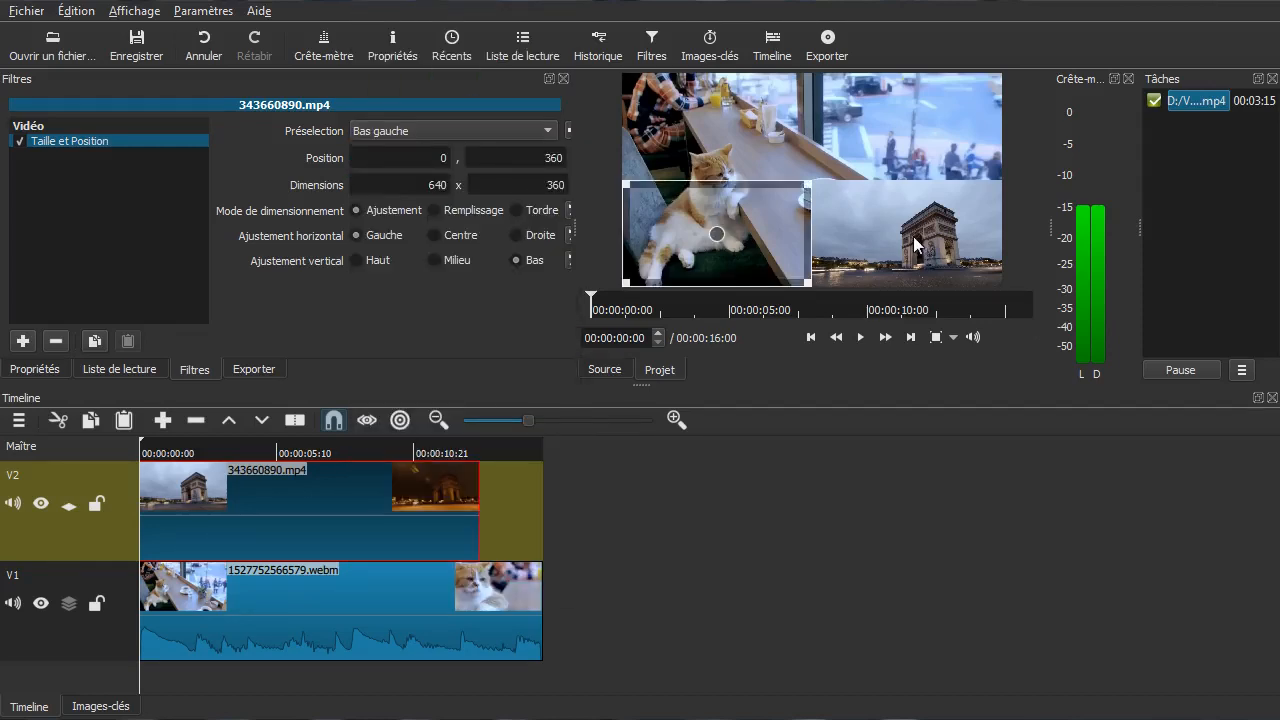
left_click(470, 131)
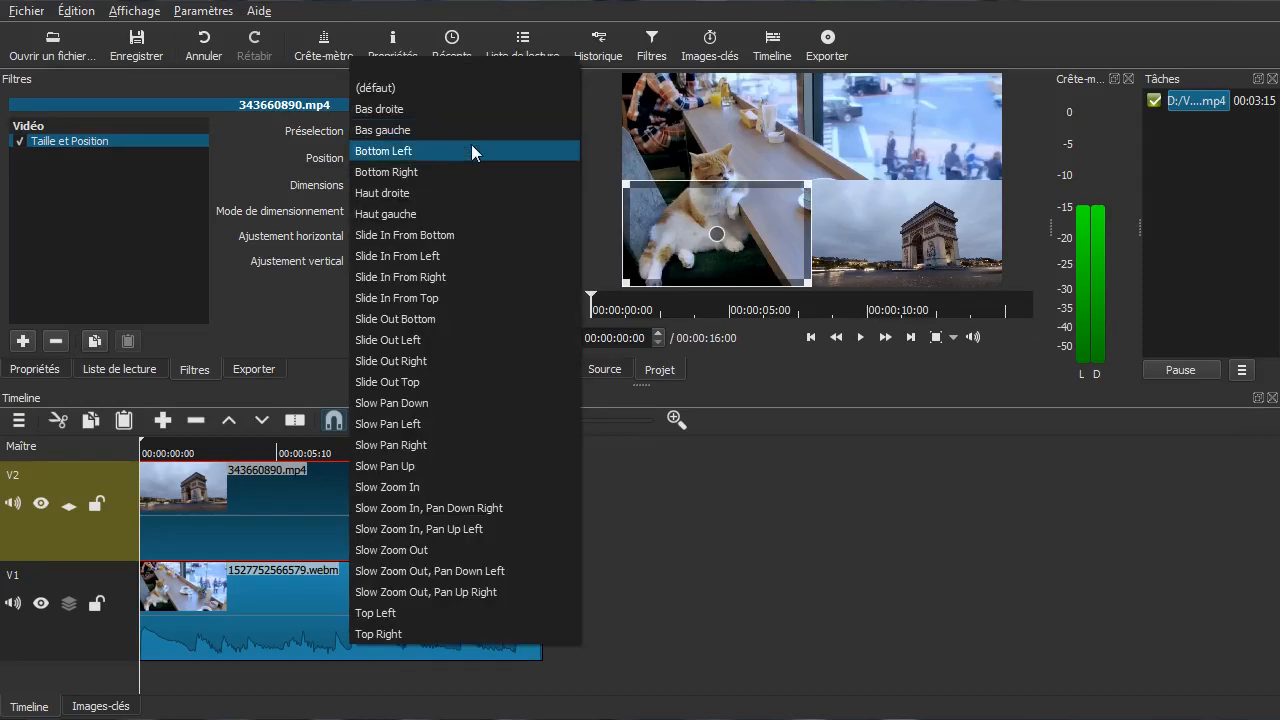
left_click(465, 171)
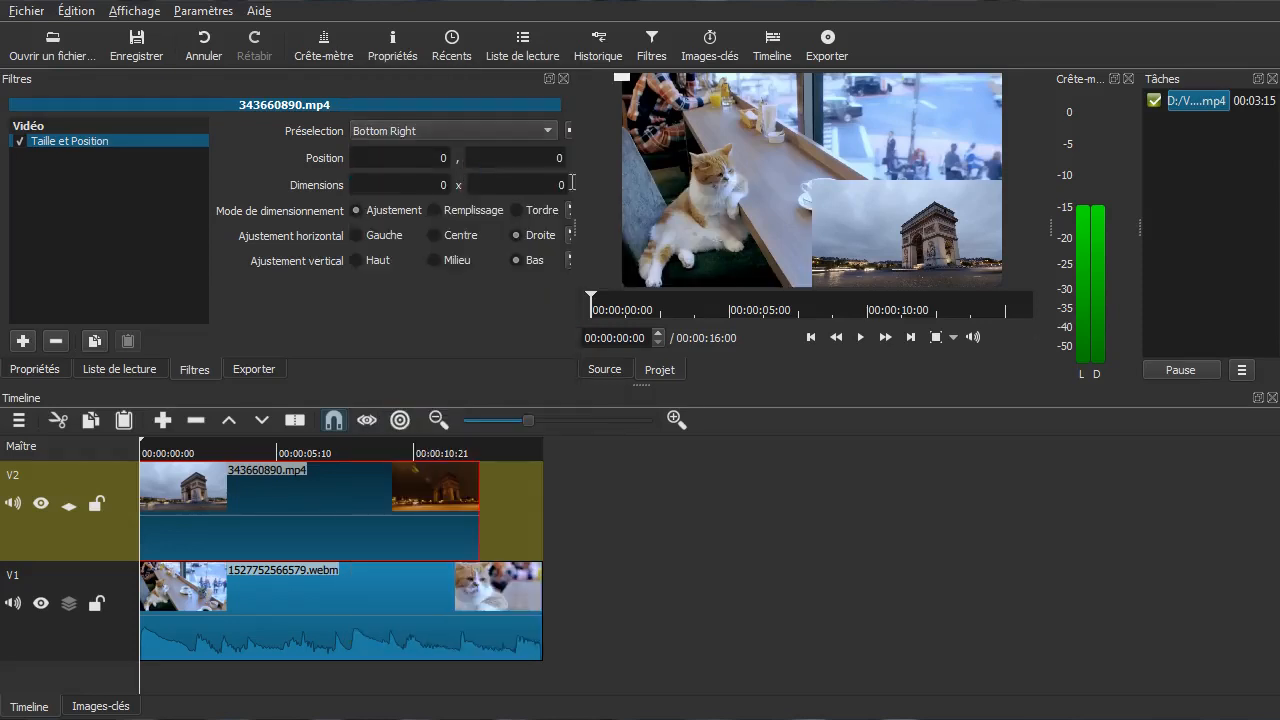
left_click(489, 138)
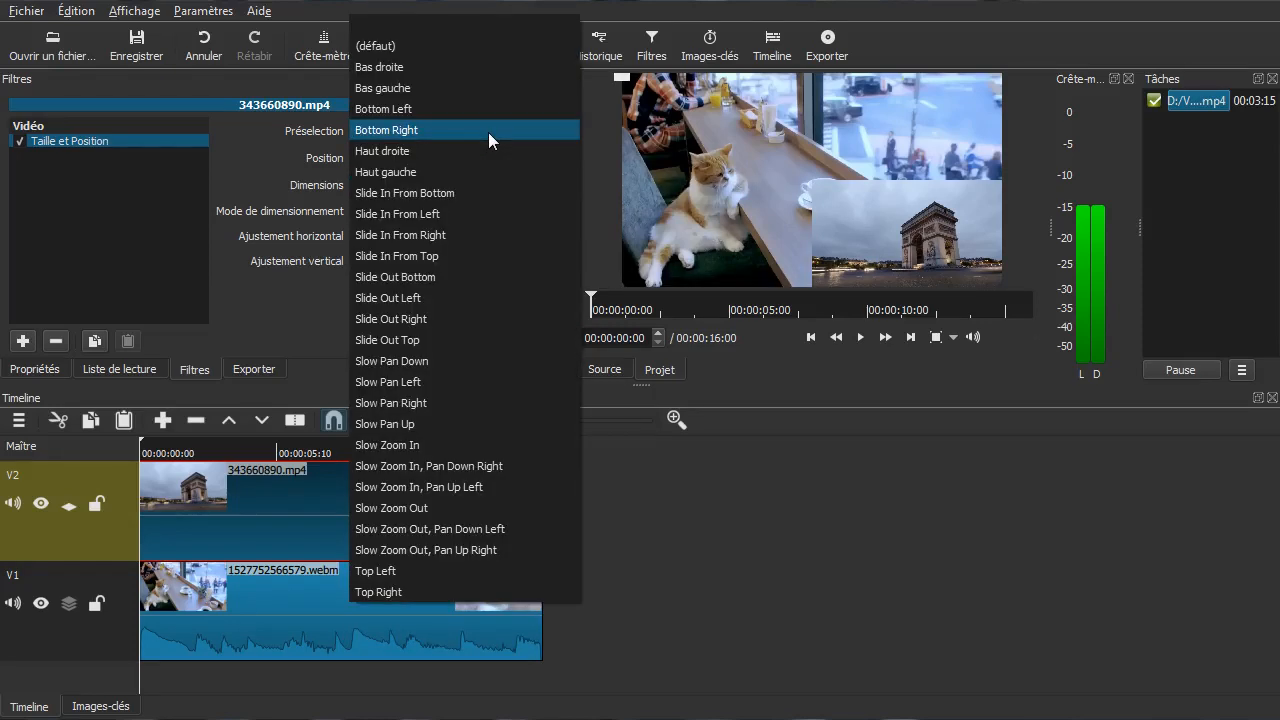
left_click(489, 107)
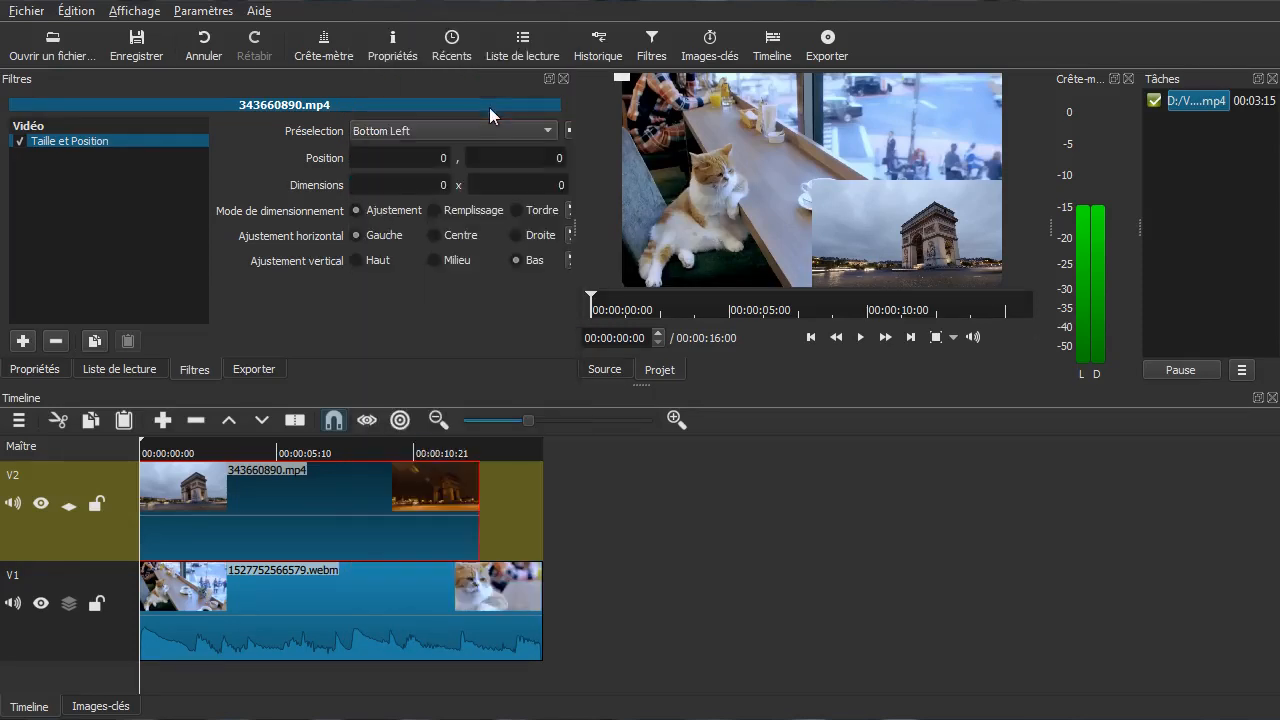
Step: Reapply the Bottom Left preset, and compare it with Bottom Right and Bas droite
left_click(406, 131)
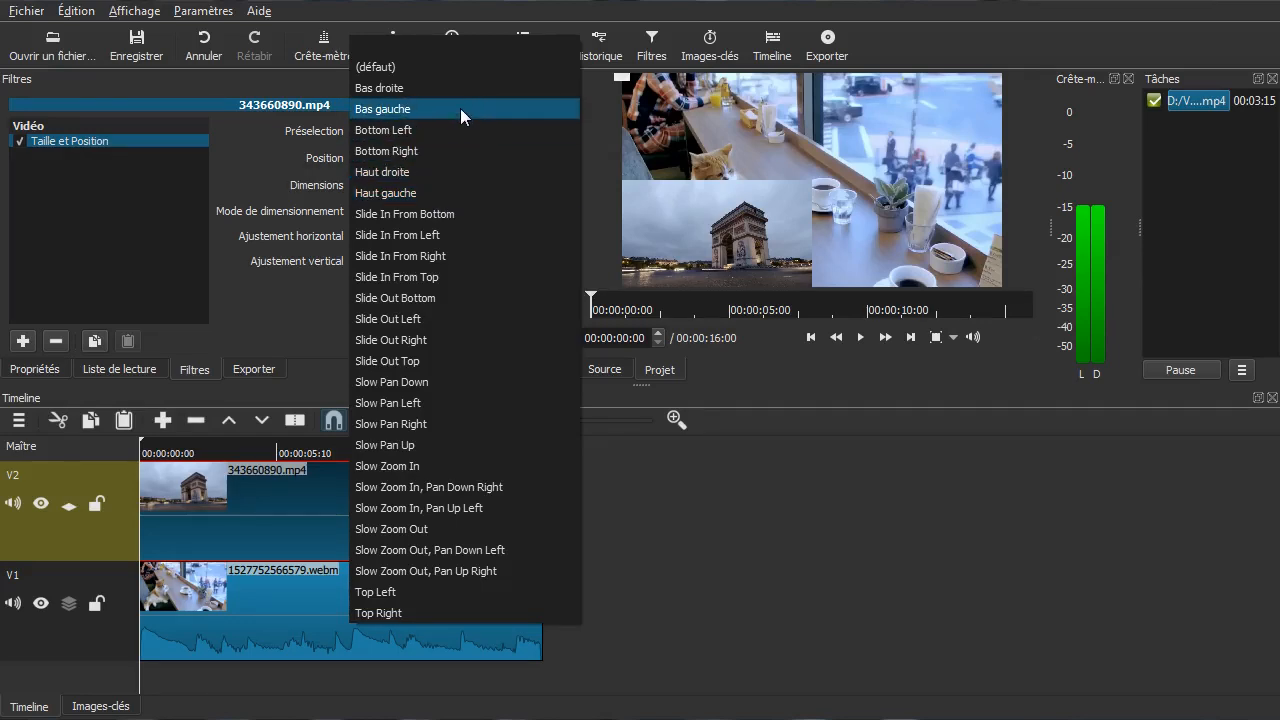
left_click(413, 130)
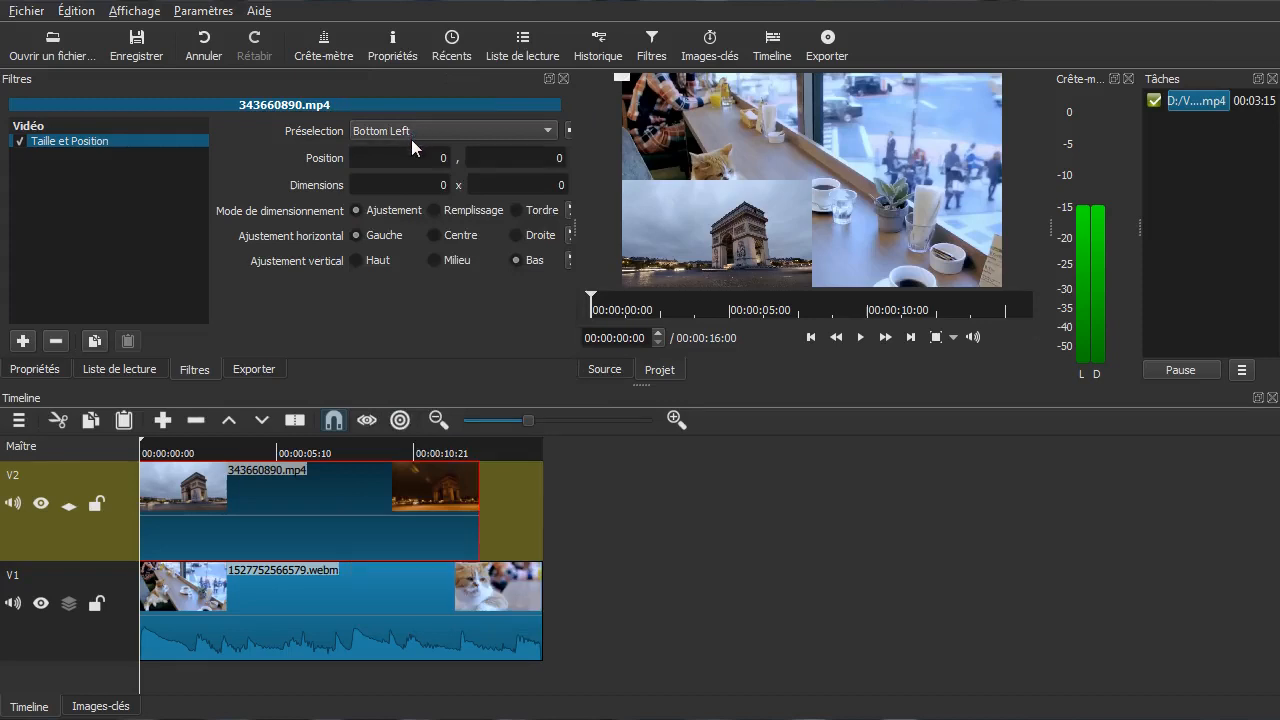
left_click(411, 139)
left_click(403, 153)
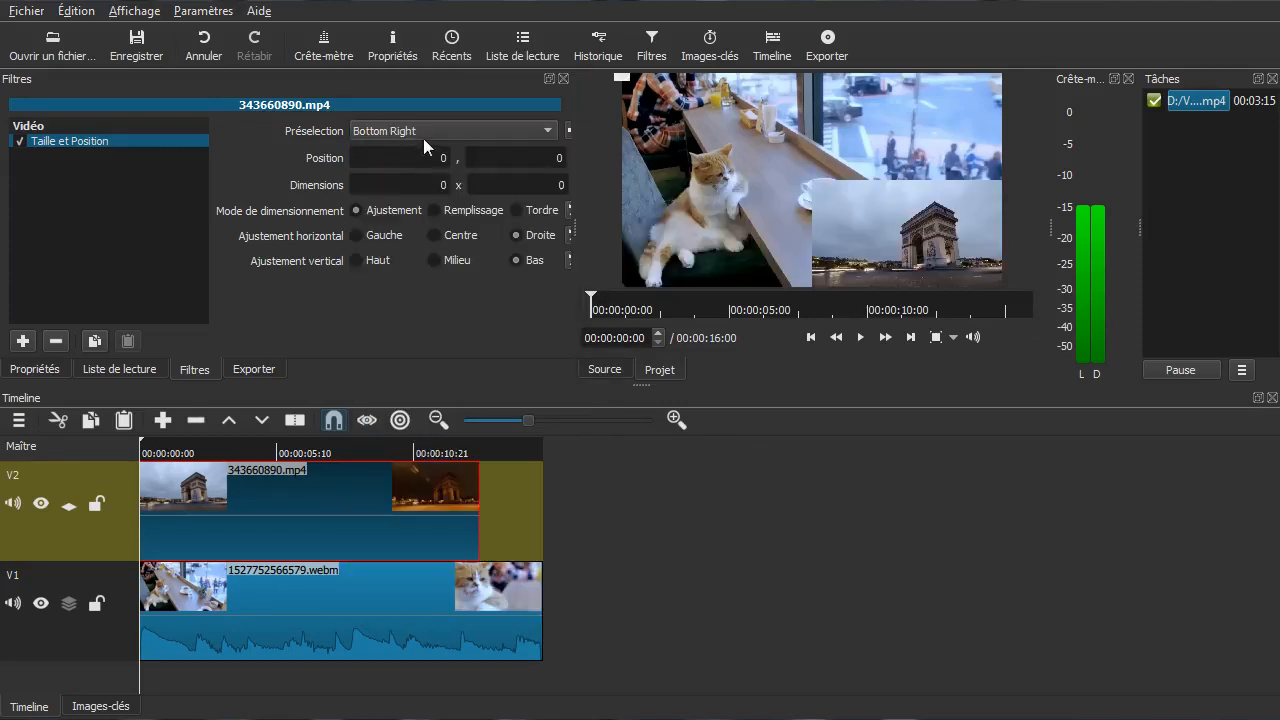
left_click(429, 133)
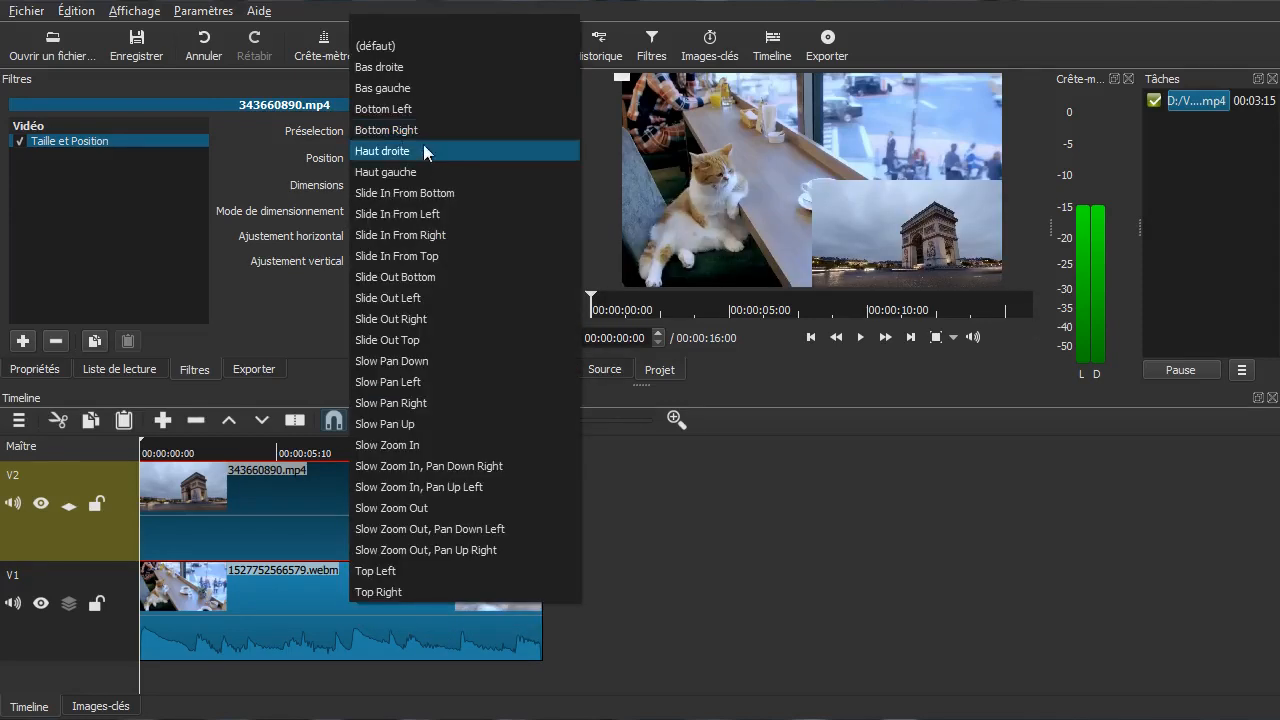
left_click(450, 65)
Step: Set the Taille et Position preset to Bottom Left, followed by Haut gauche and Haut droite
left_click(422, 129)
left_click(400, 170)
left_click(423, 130)
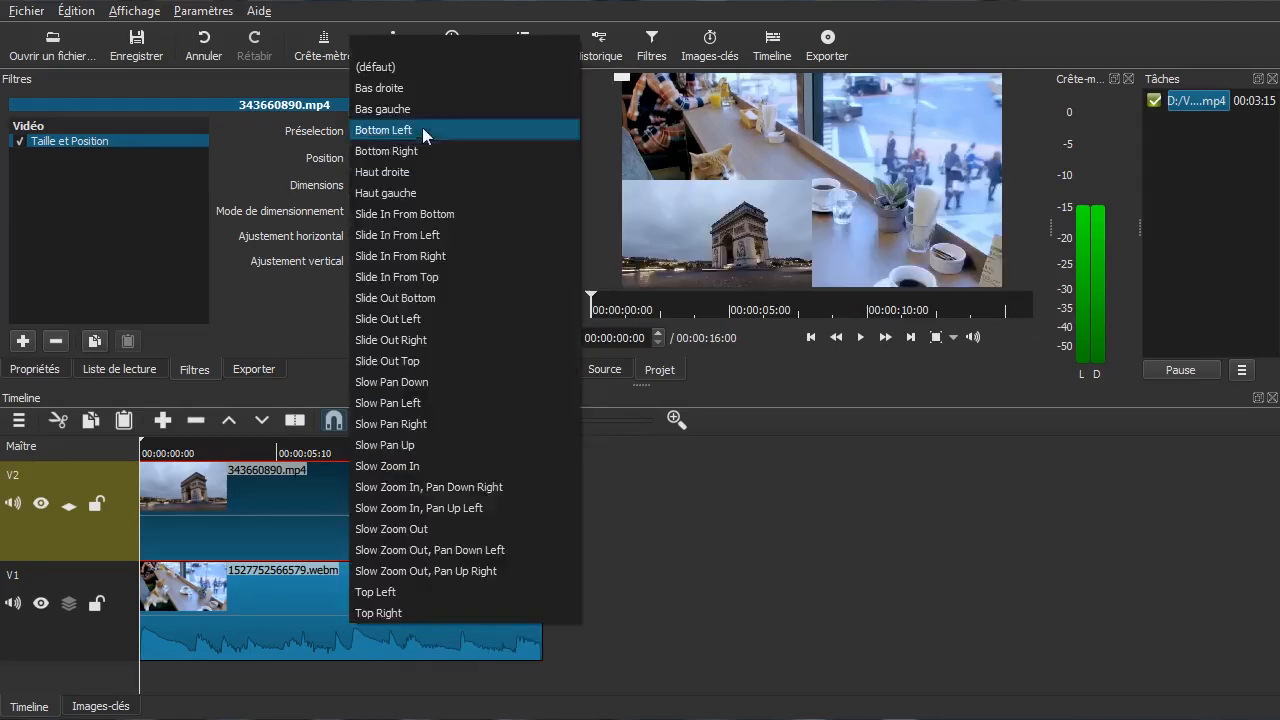
left_click(411, 187)
left_click(449, 130)
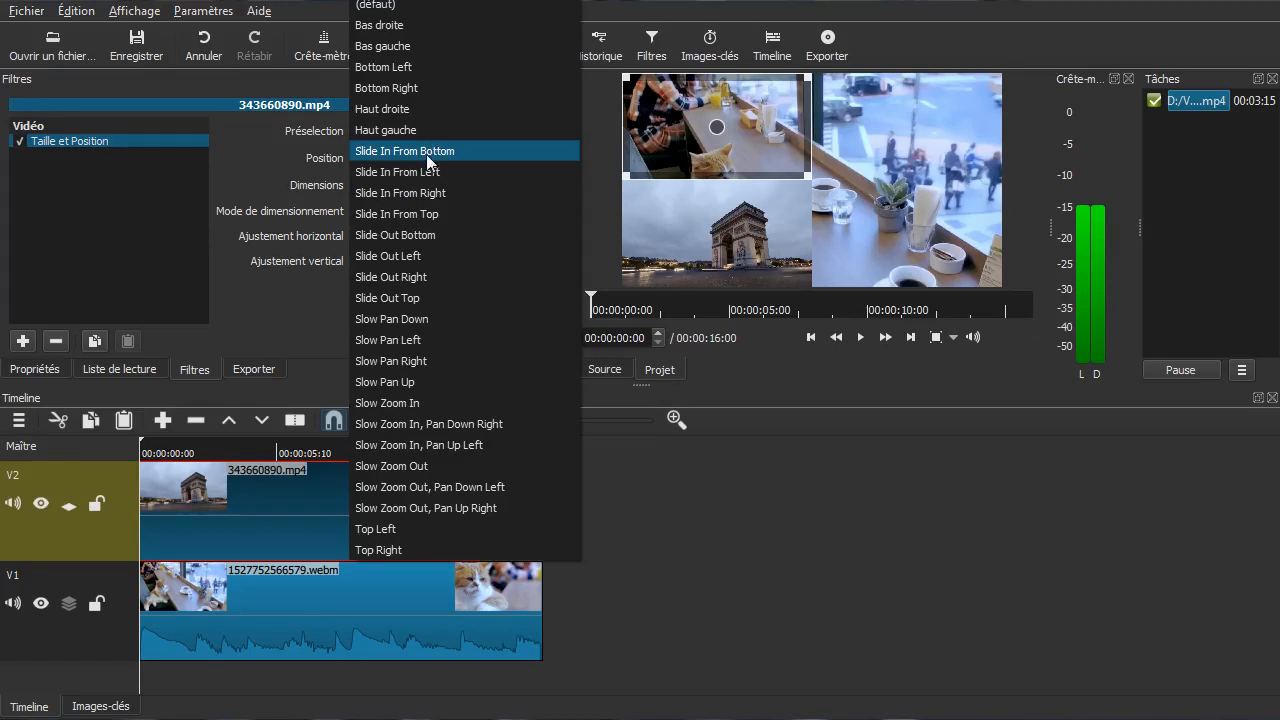
left_click(447, 108)
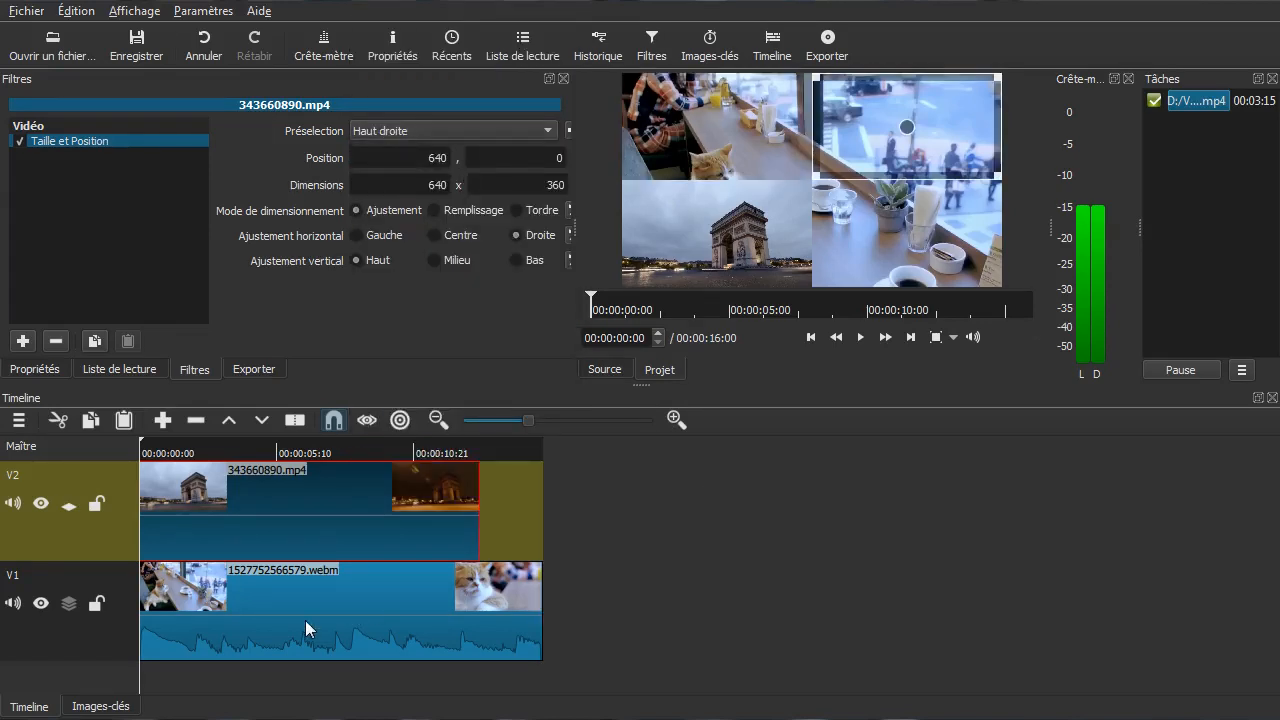
Step: With the playhead at 00:00:08:15, apply the Bottom Left and Bottom Right presets to the V2 clip's filter
left_click_drag(248, 687, 358, 692)
left_click(461, 130)
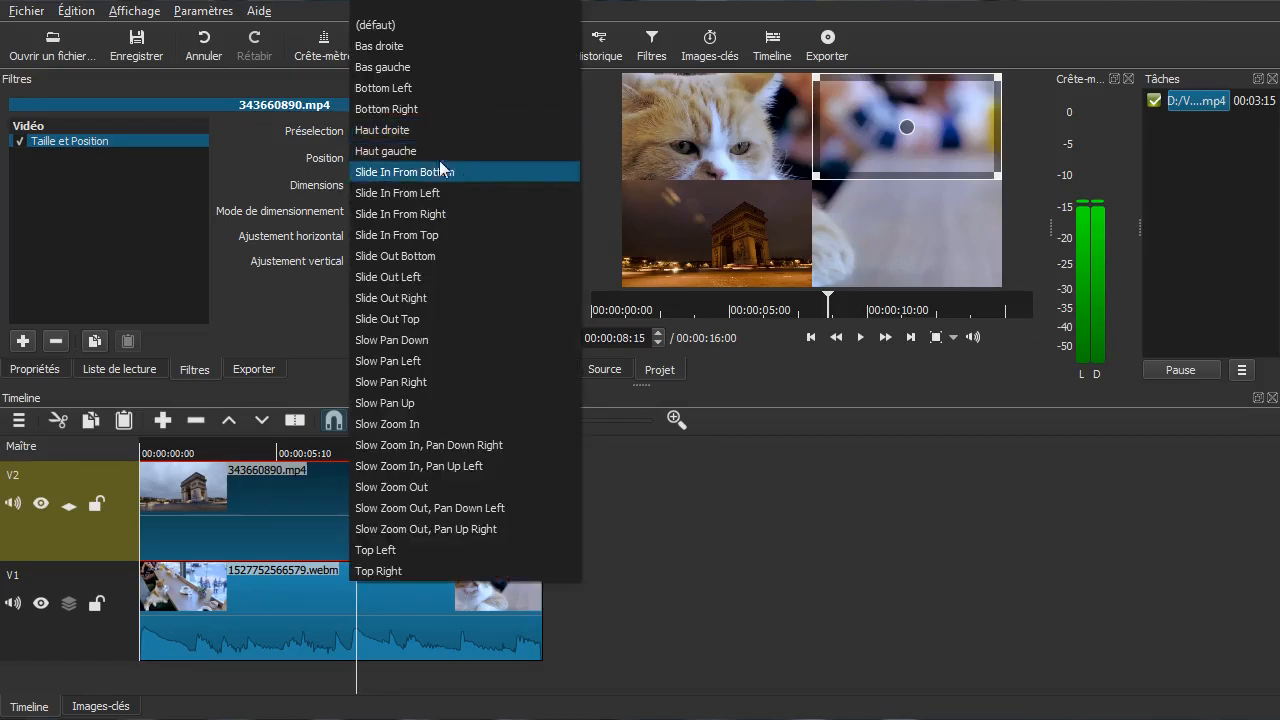
left_click(462, 89)
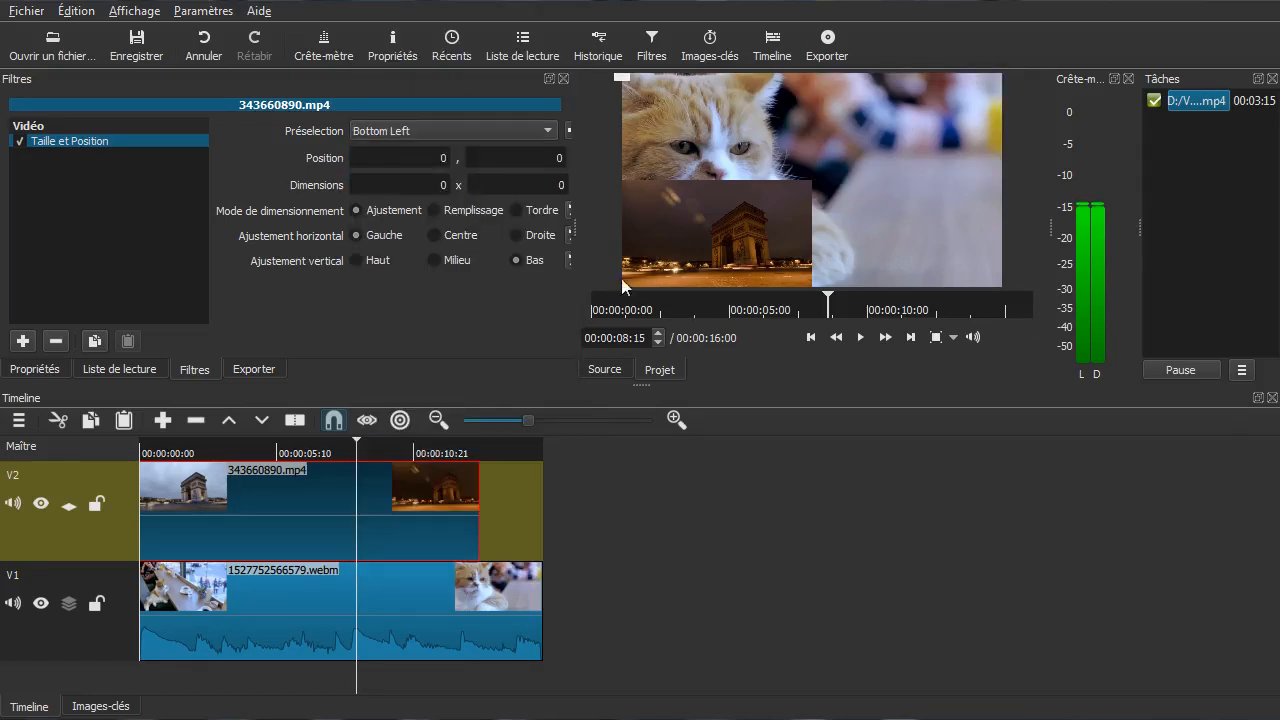
left_click(480, 131)
left_click(460, 154)
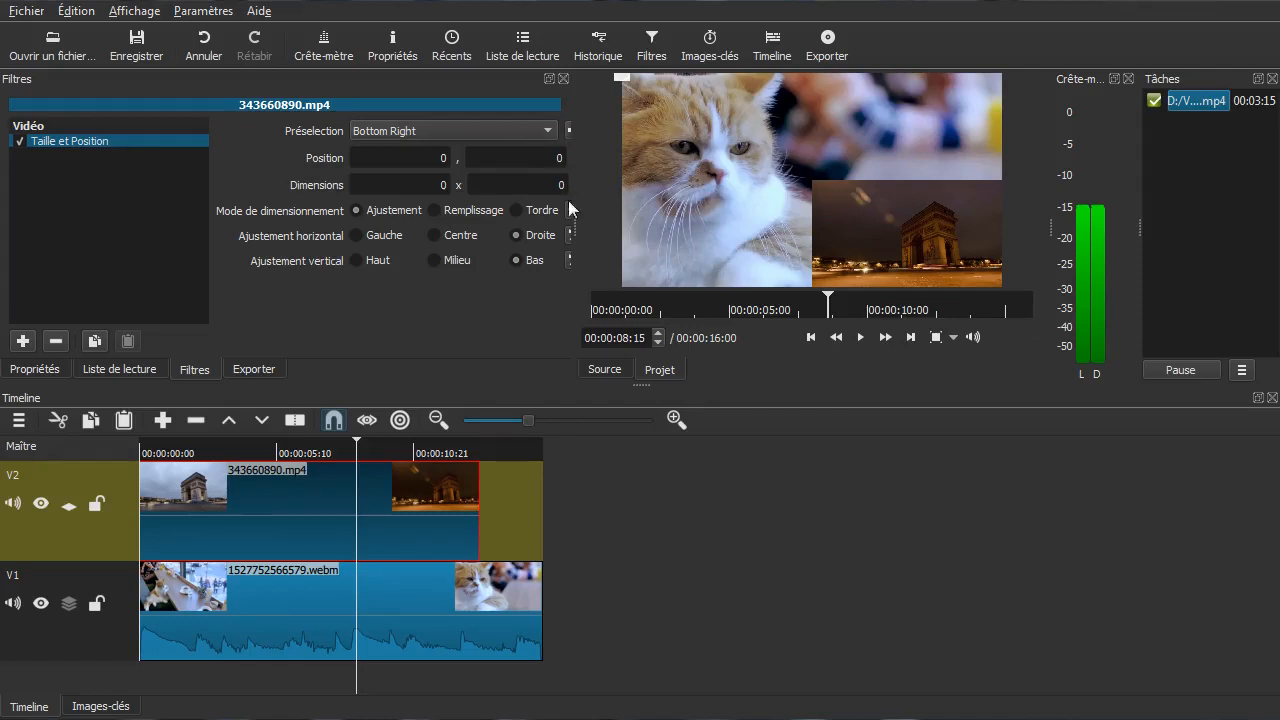
Step: Widen the filter settings area to show all its controls, and remove the Taille et Position filter from the V2 clip
left_click_drag(576, 248, 627, 212)
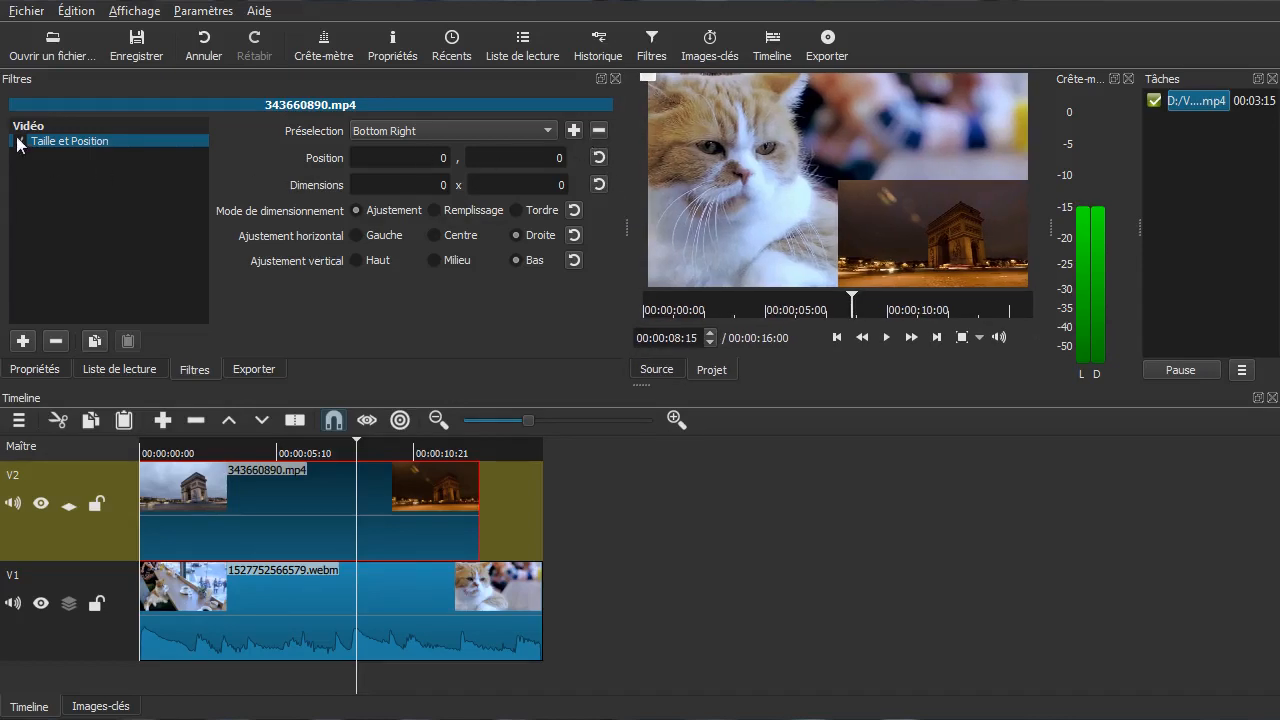
left_click(56, 343)
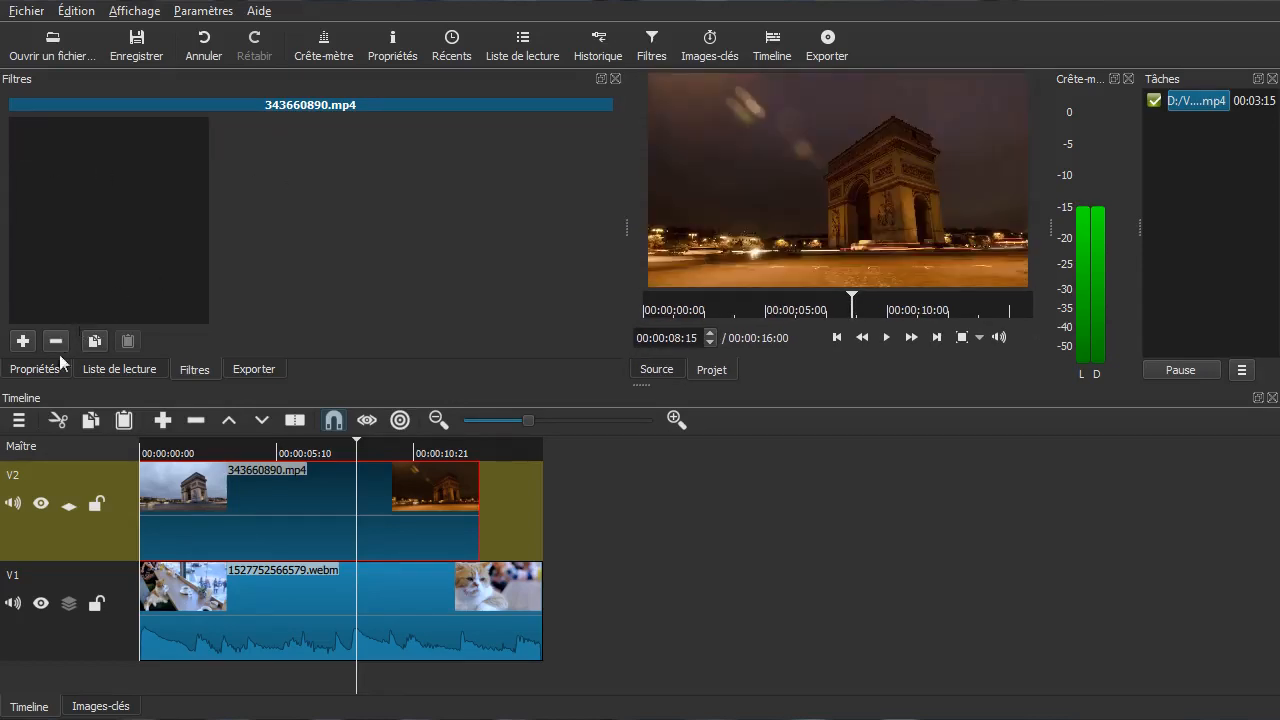
Step: Add the Taille et Position video filter to the 343660890.mp4 clip on track V2
left_click(22, 341)
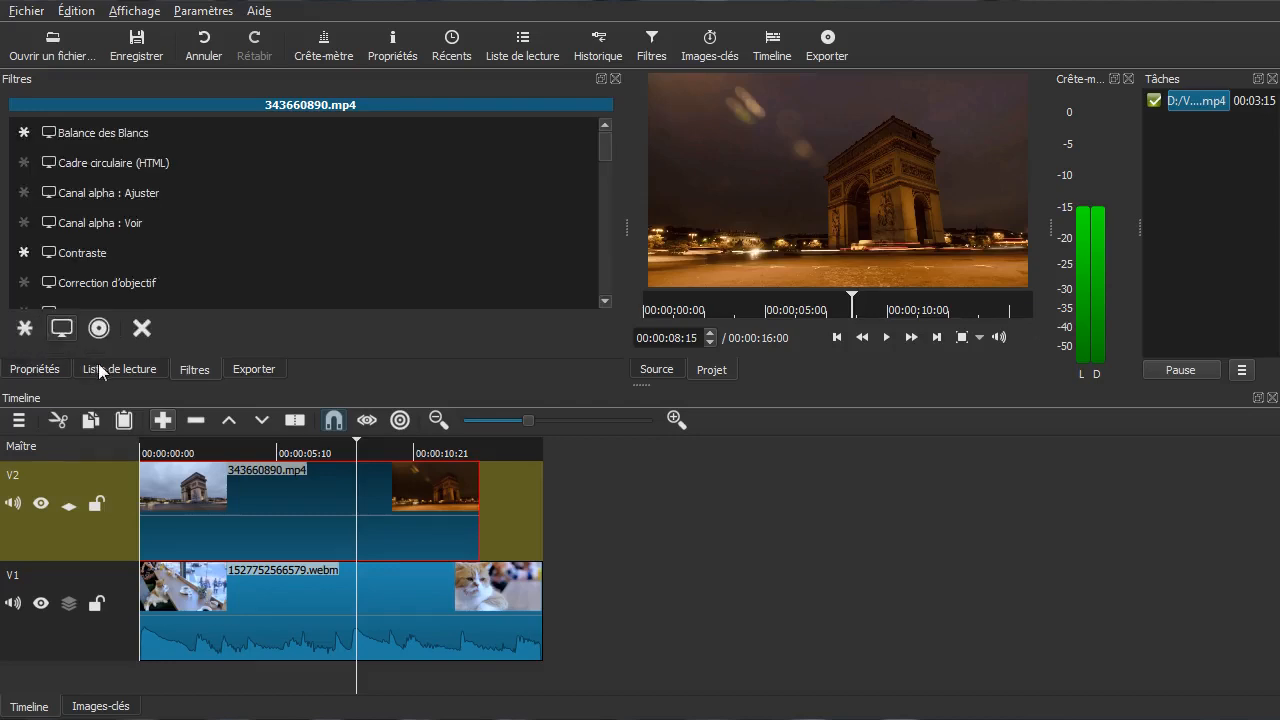
scroll(236, 239, "down", 3)
scroll(238, 239, "down", 1)
scroll(255, 244, "down", 8)
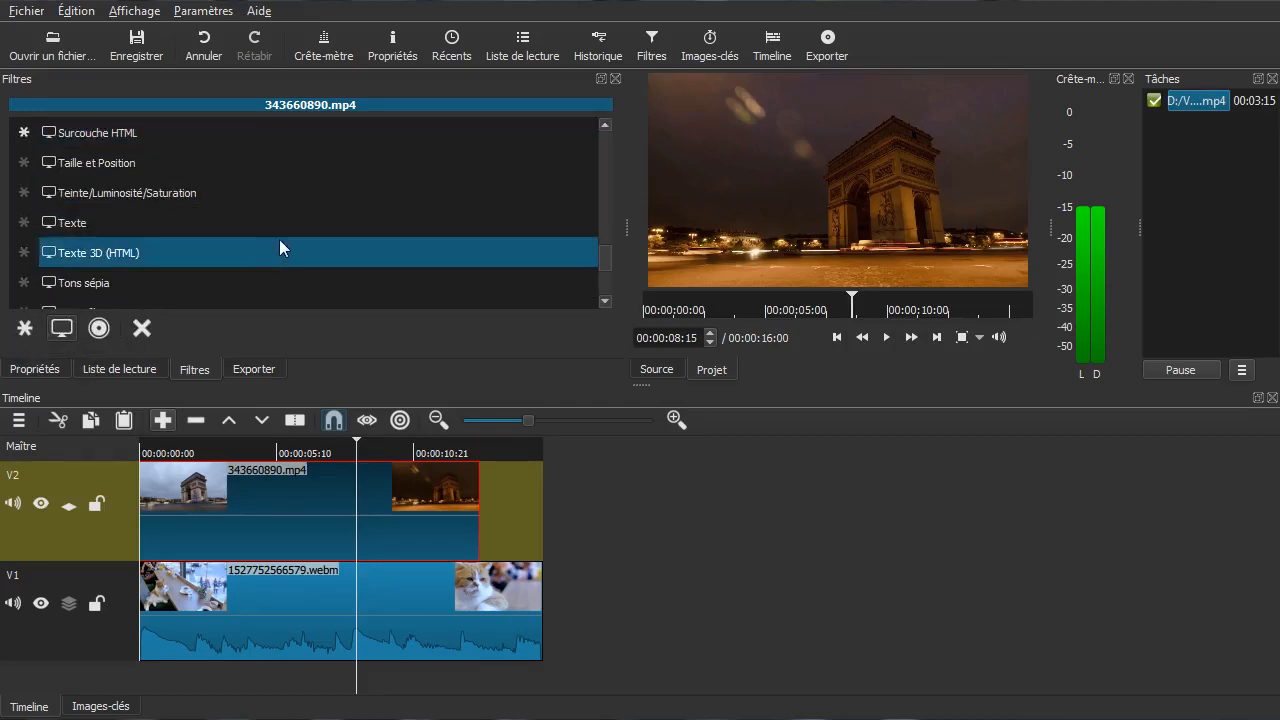
scroll(280, 245, "down", 2)
scroll(265, 258, "up", 2)
scroll(268, 245, "up", 1)
left_click(263, 222)
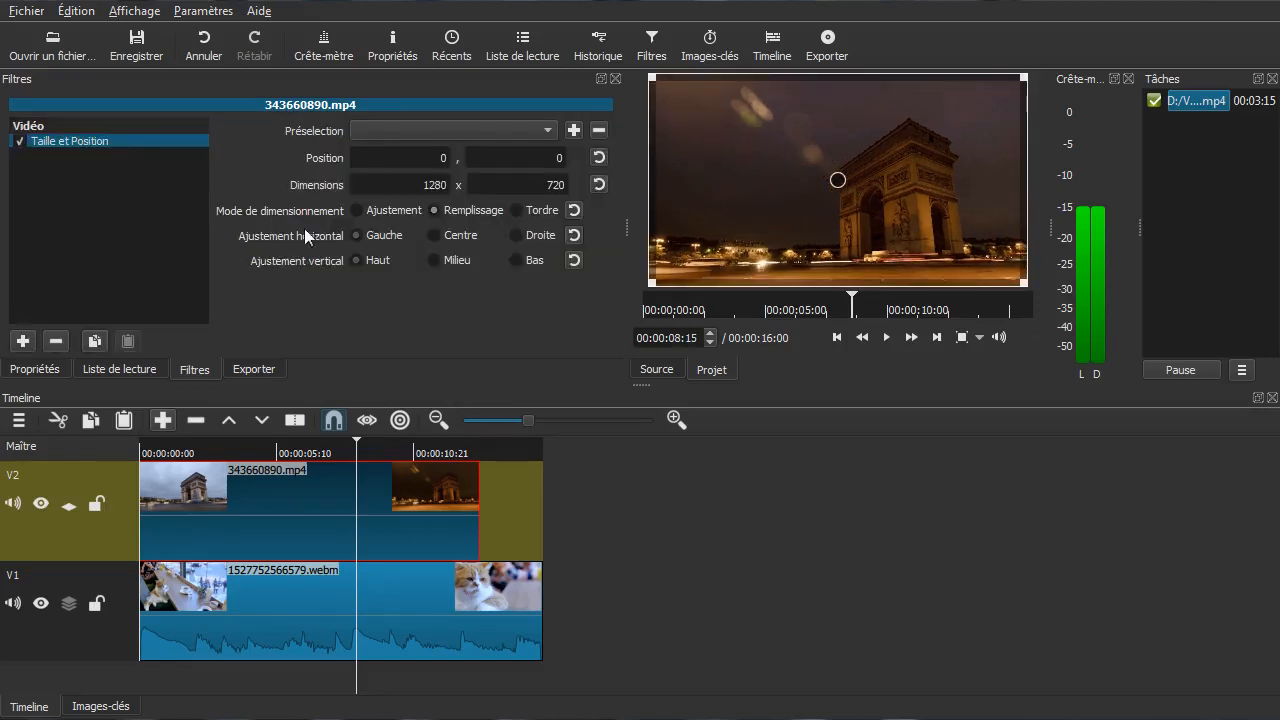
Step: Apply the Slide In From Bottom preset to the Taille et Position filter and preview it from the clip's start
left_click(474, 128)
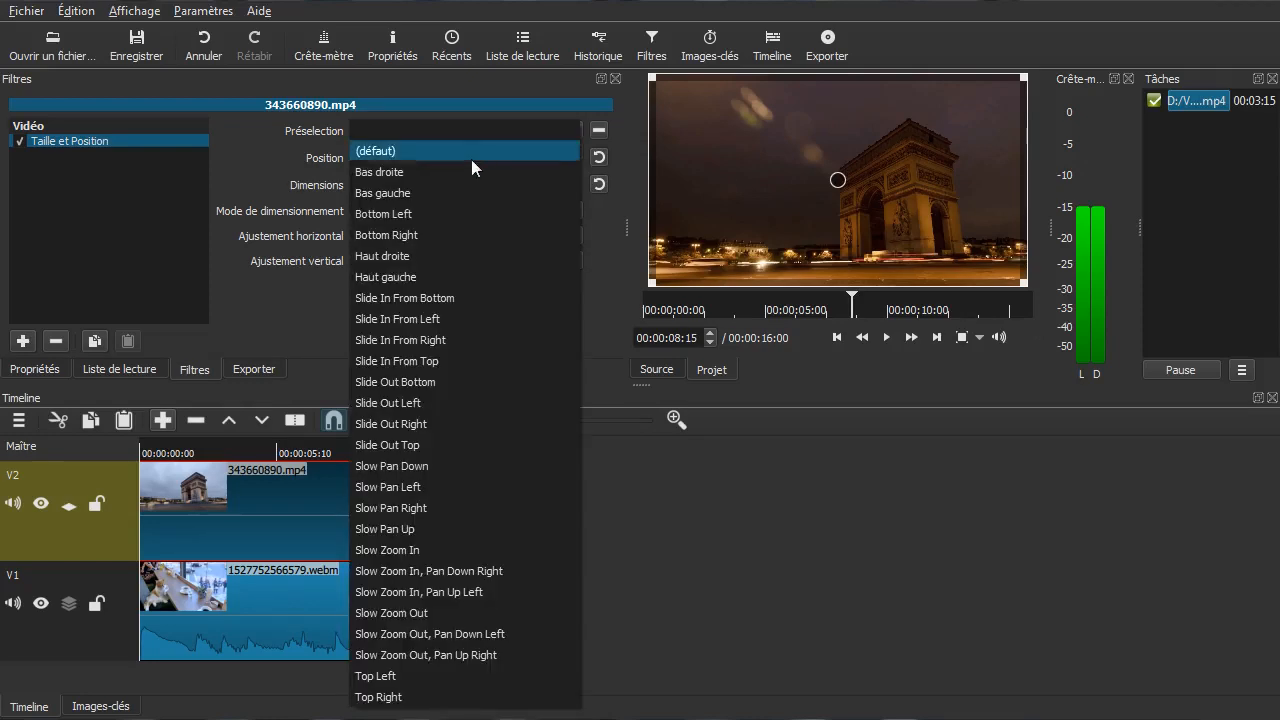
left_click(495, 298)
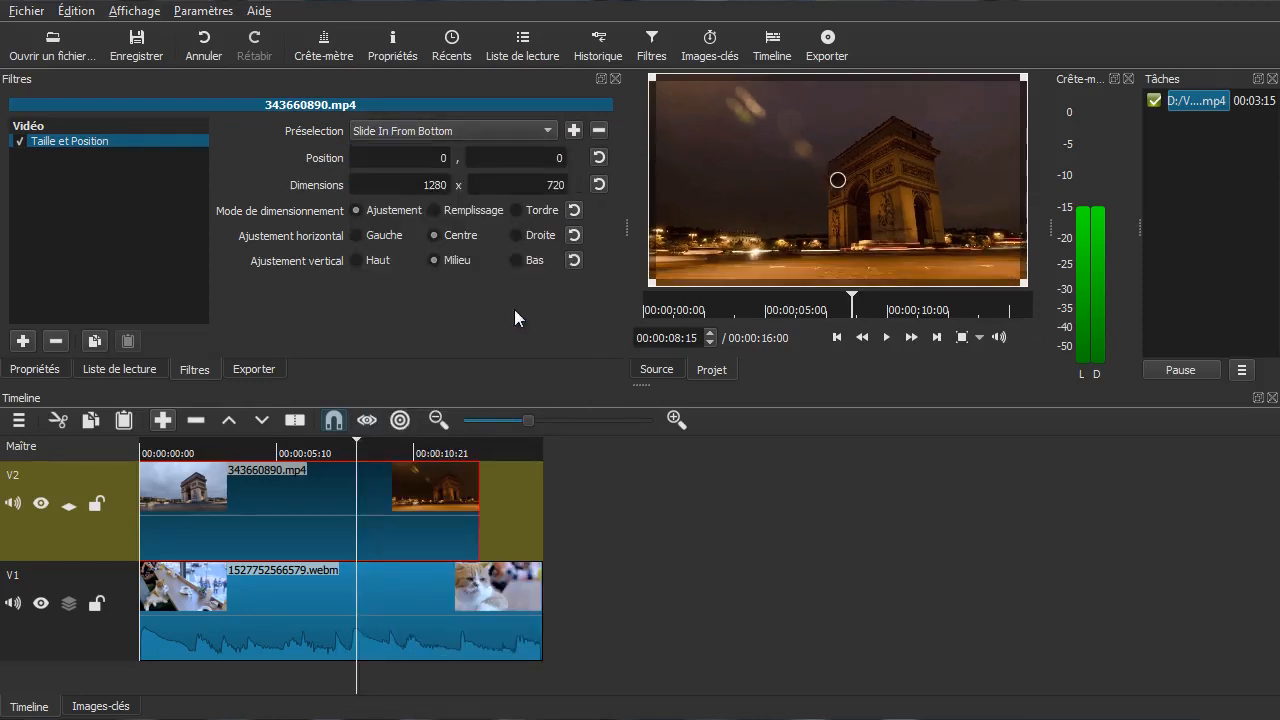
left_click_drag(172, 673, 141, 677)
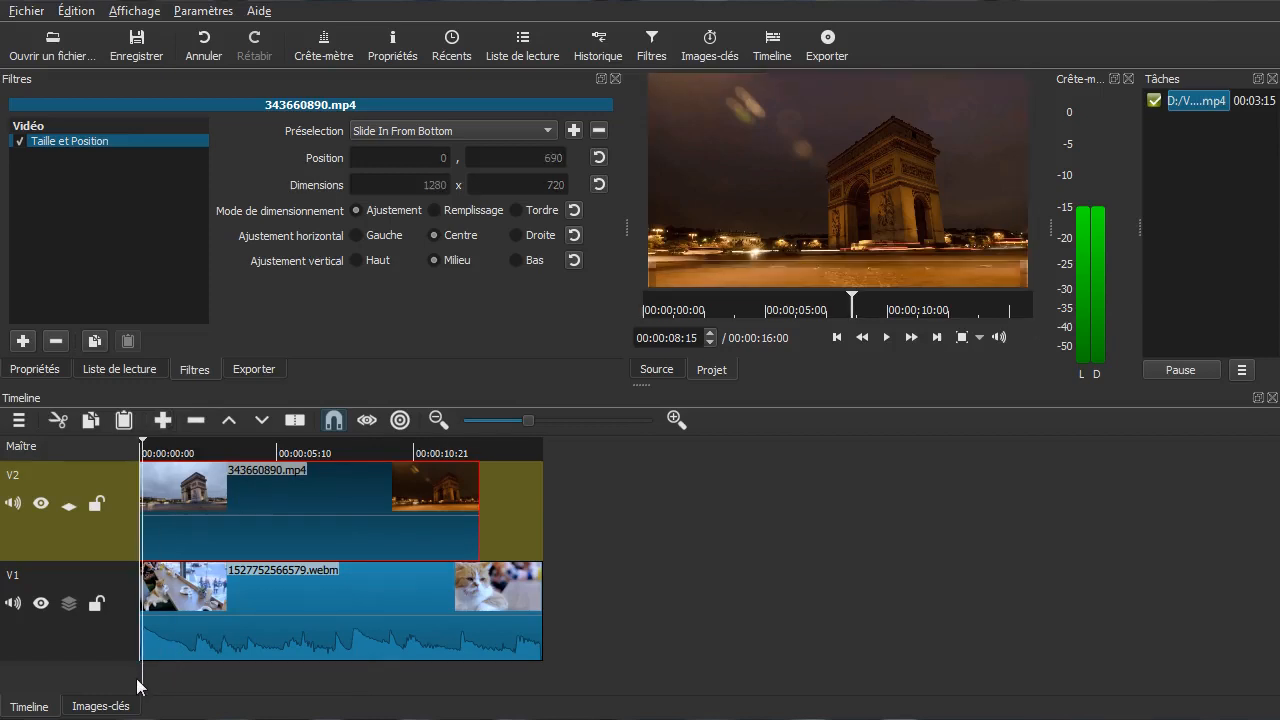
key("space")
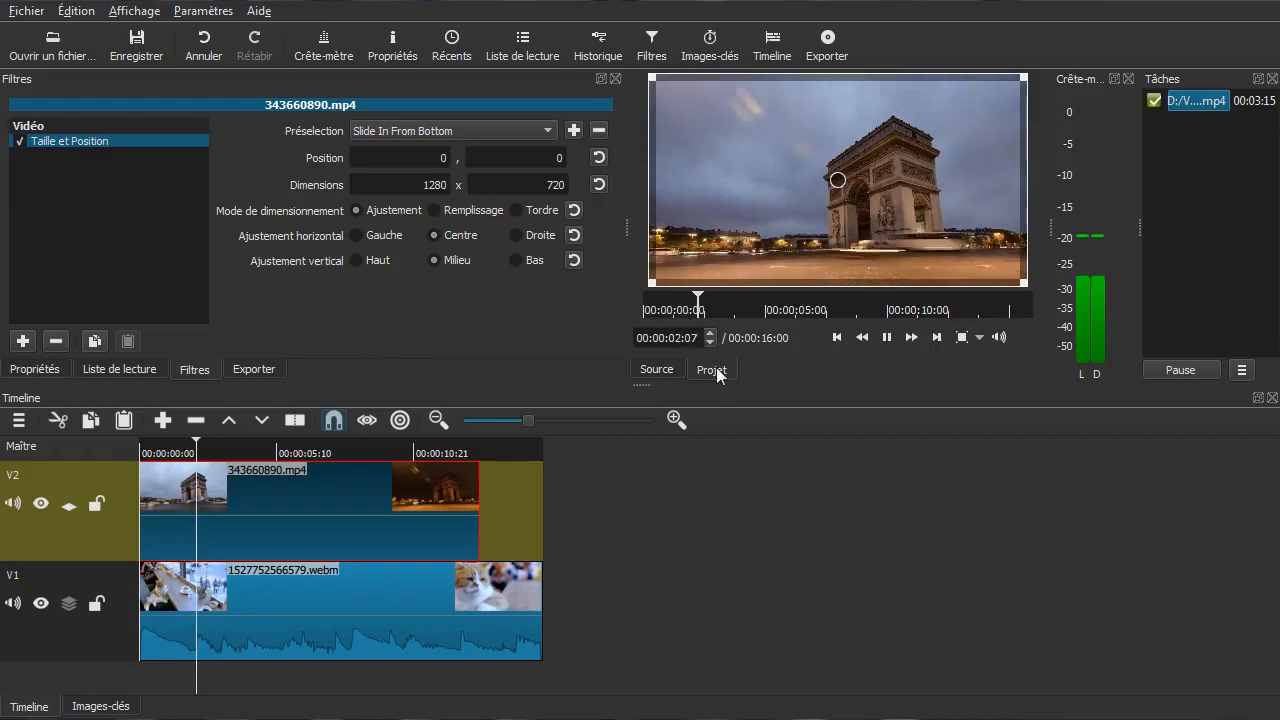
key("space")
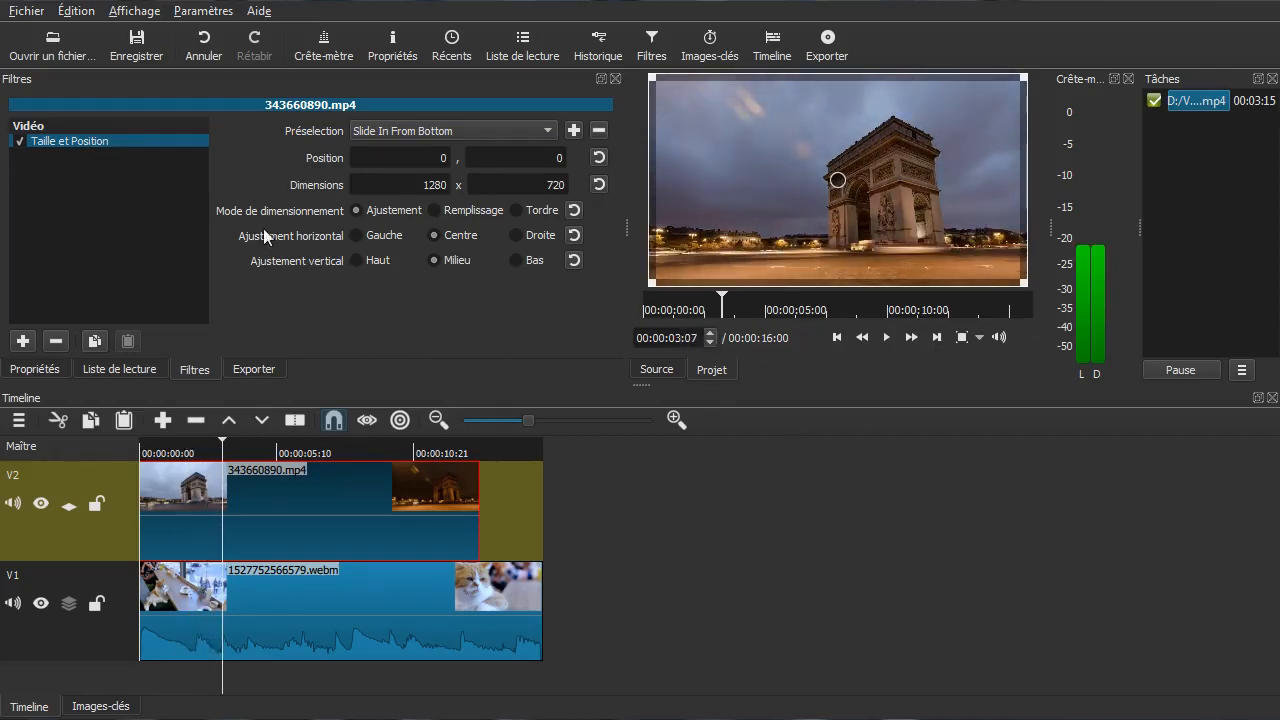
Step: Switch the filter preset to Slide In From Left and play it back from the start of the timeline
left_click(472, 133)
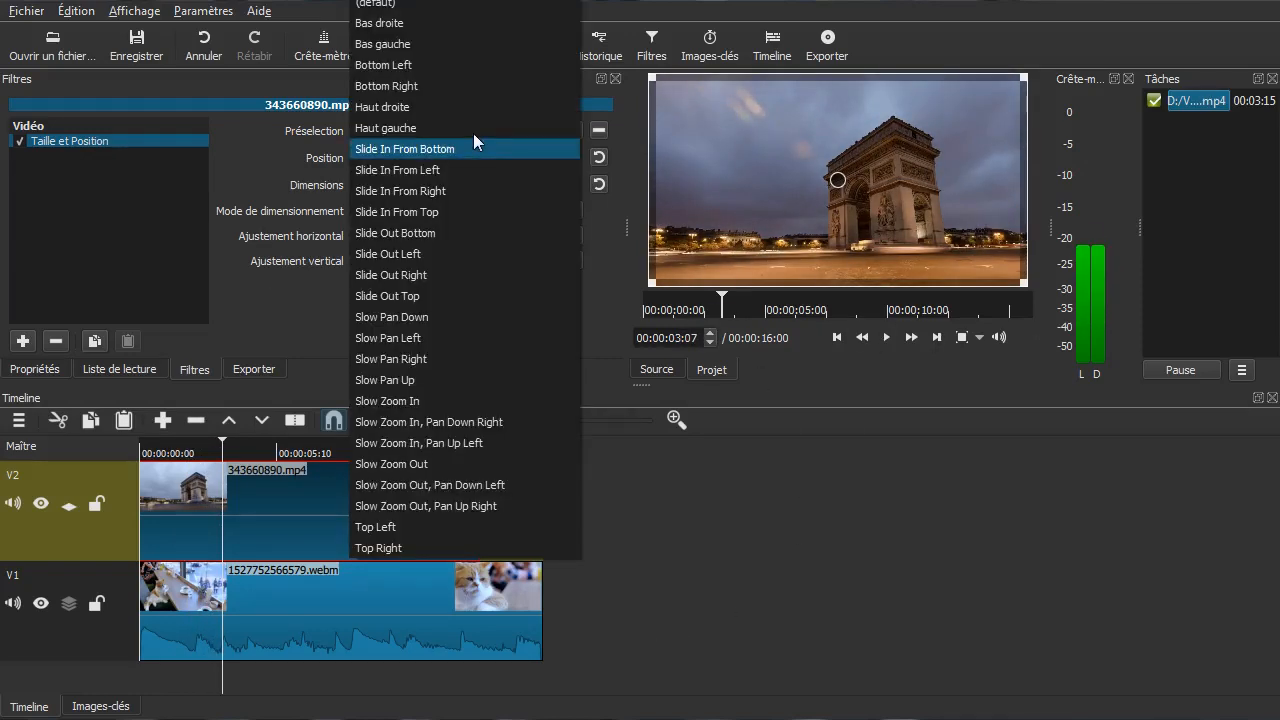
left_click(454, 168)
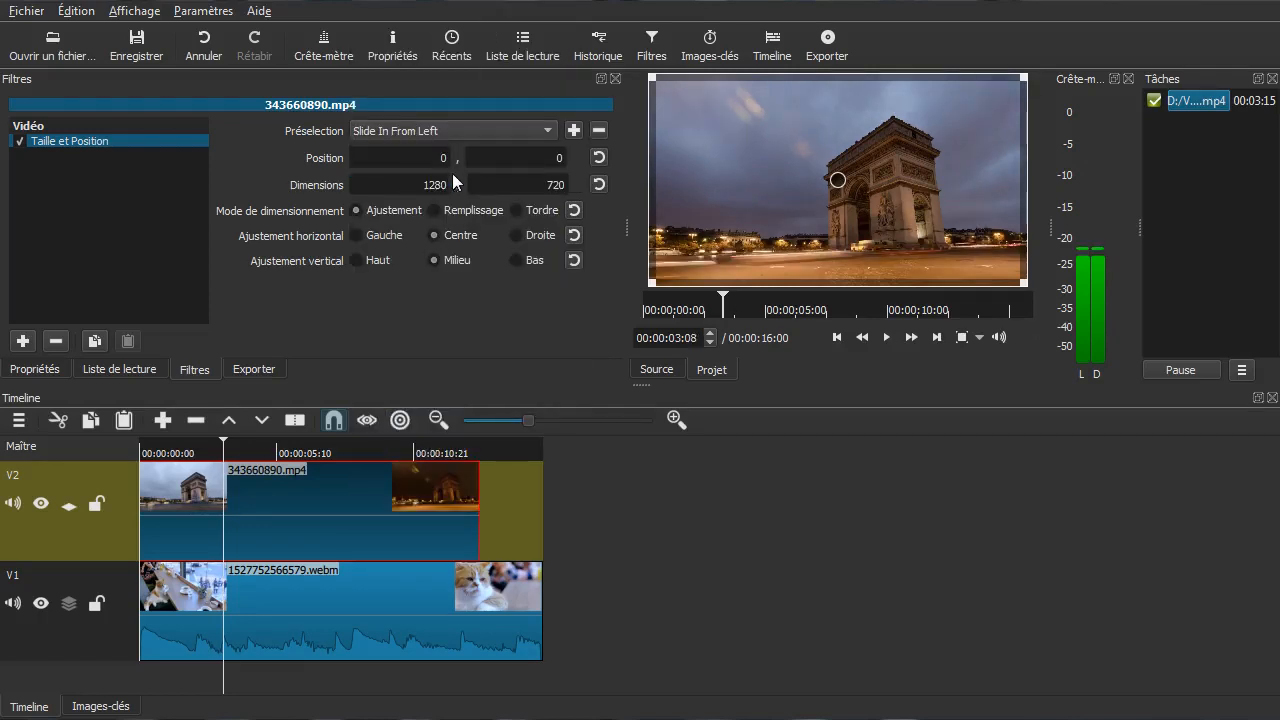
key("Home")
key("space")
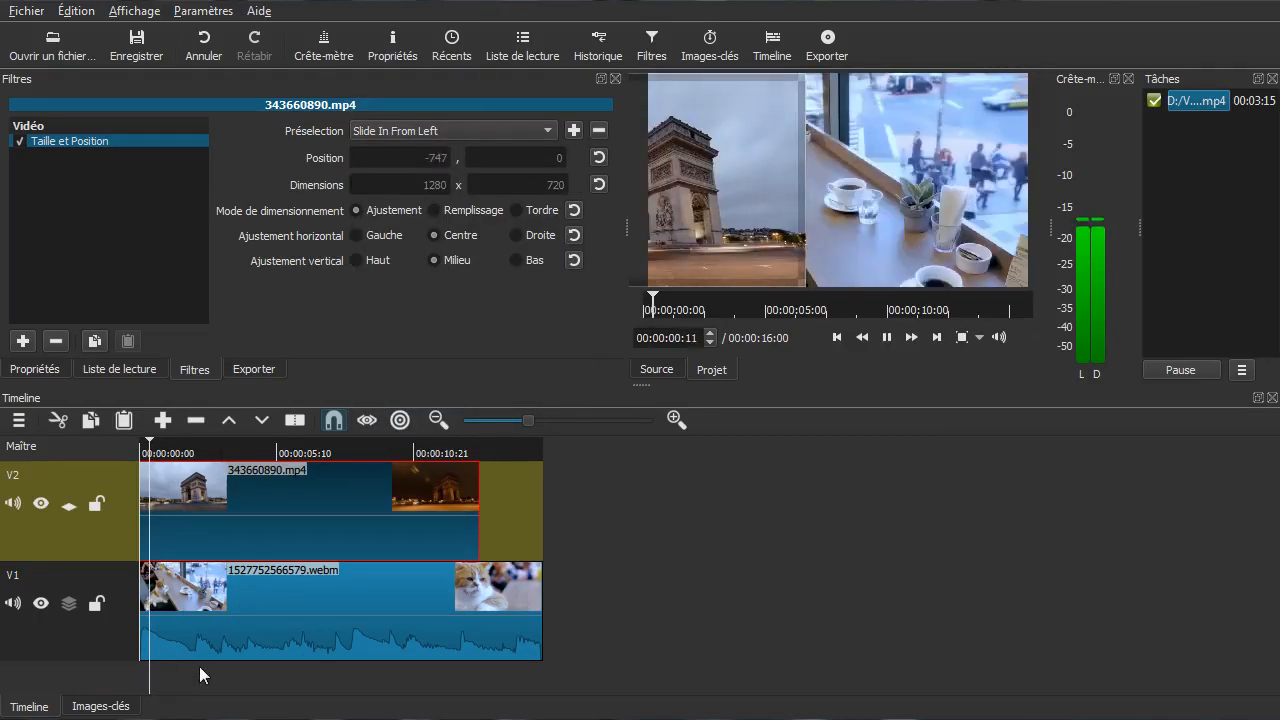
key("space")
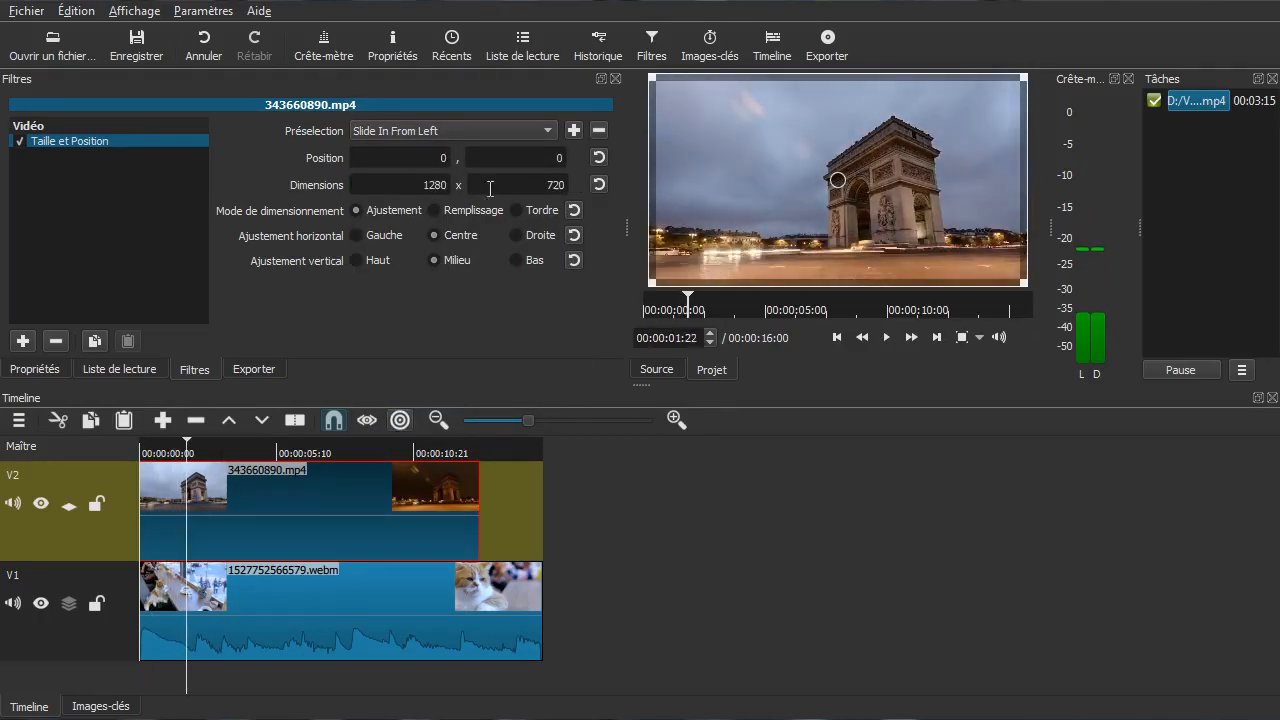
Step: Set the filter preset to Slide Out Bottom and preview it from 00:00:00:08 with the filter's keyframes displayed
left_click(475, 131)
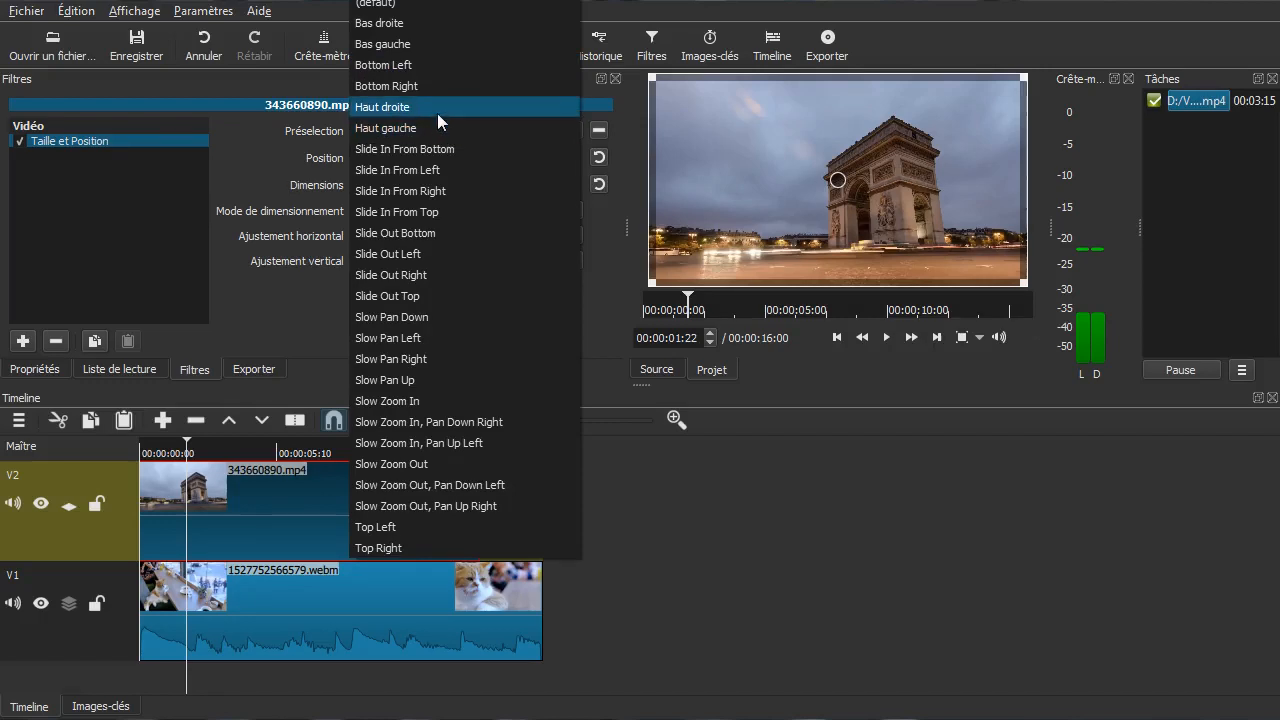
left_click(417, 233)
left_click(148, 676)
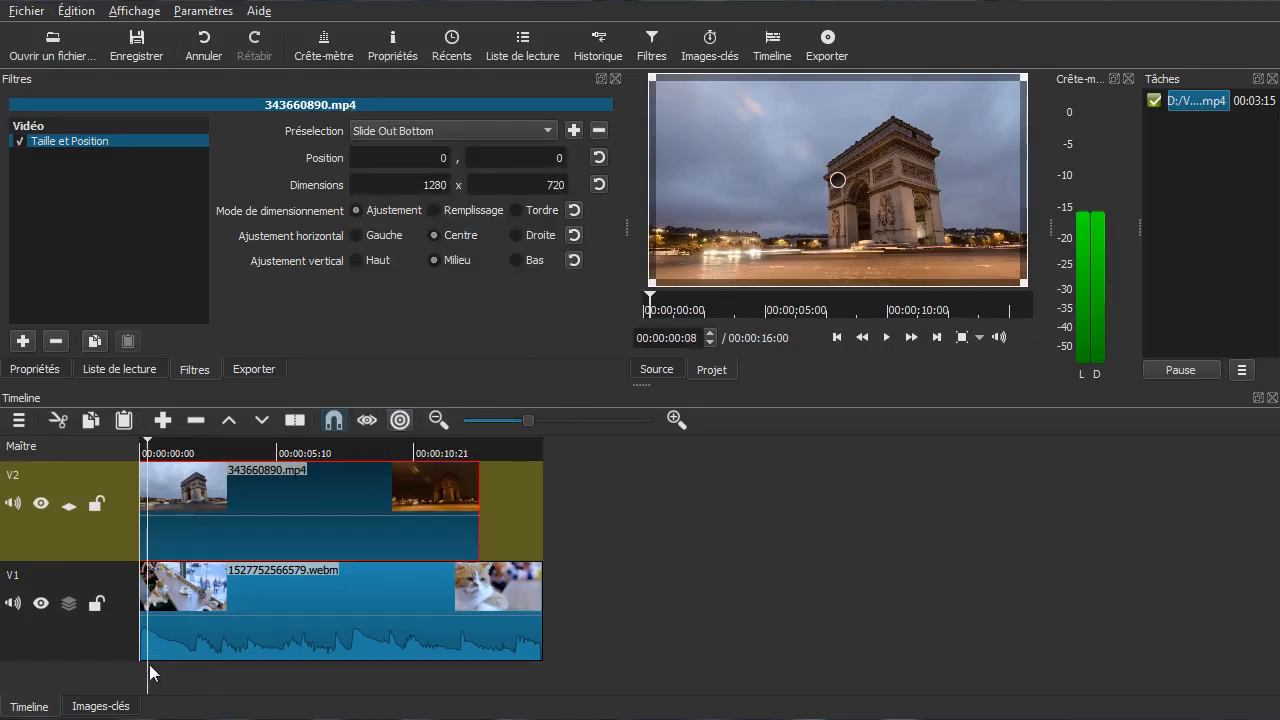
key("space")
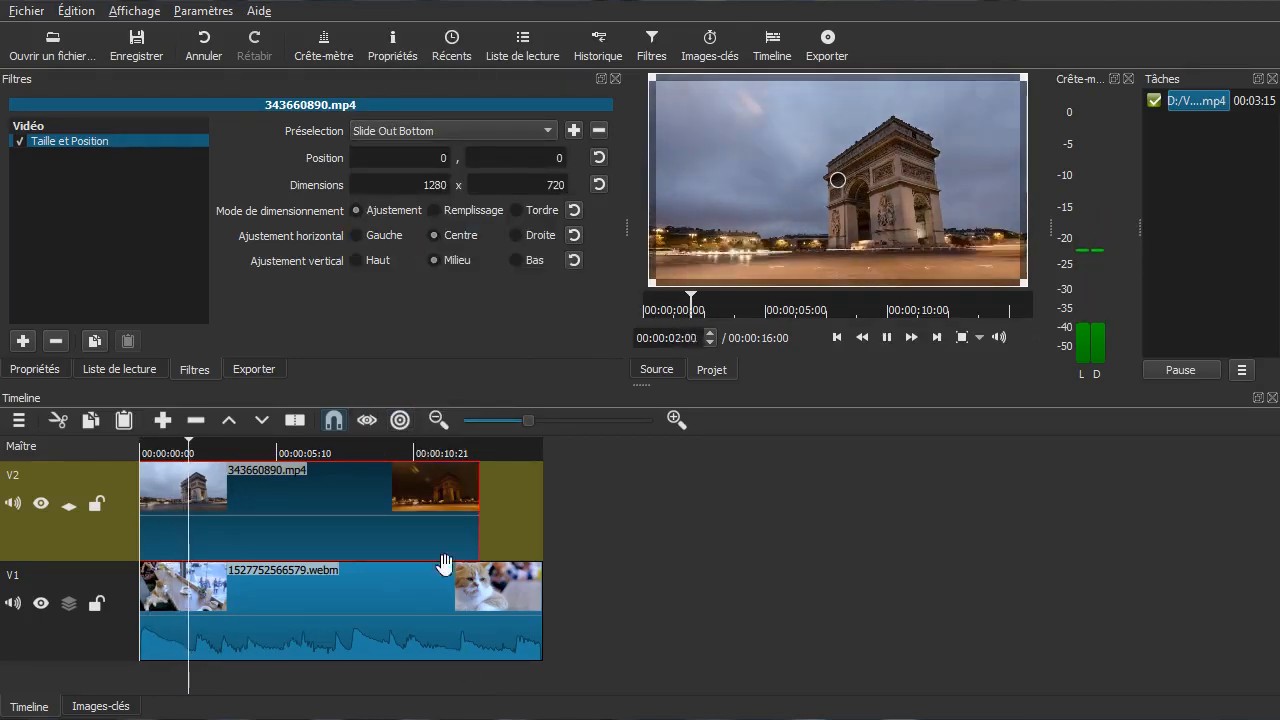
left_click(104, 707)
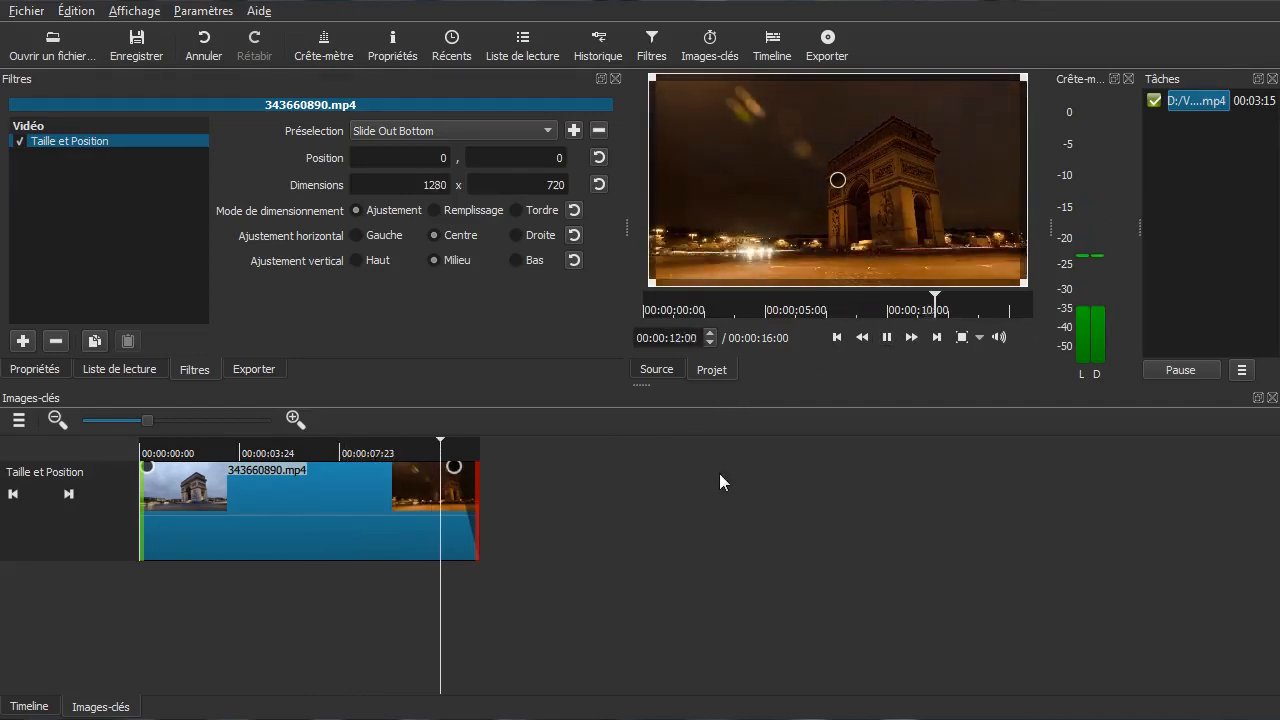
key("space")
Step: Apply the Slow Pan Down preset to the filter and preview the movement from the clip's start
left_click(286, 591)
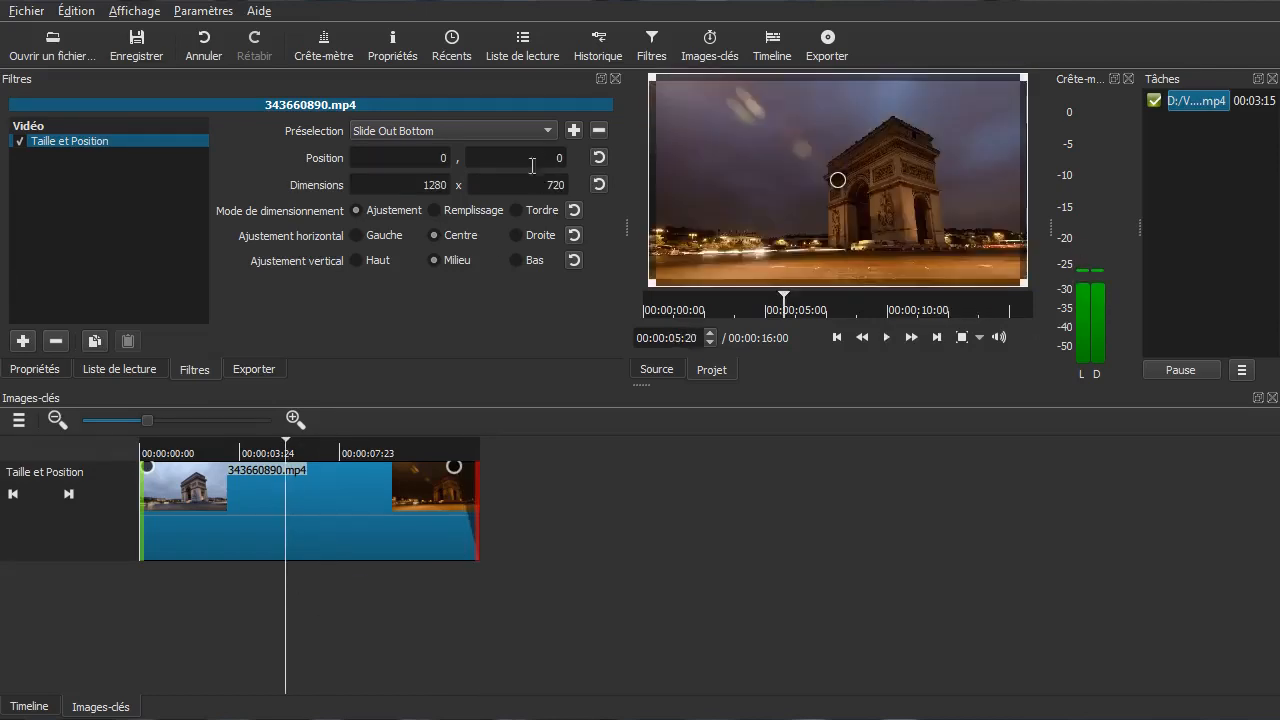
left_click(490, 131)
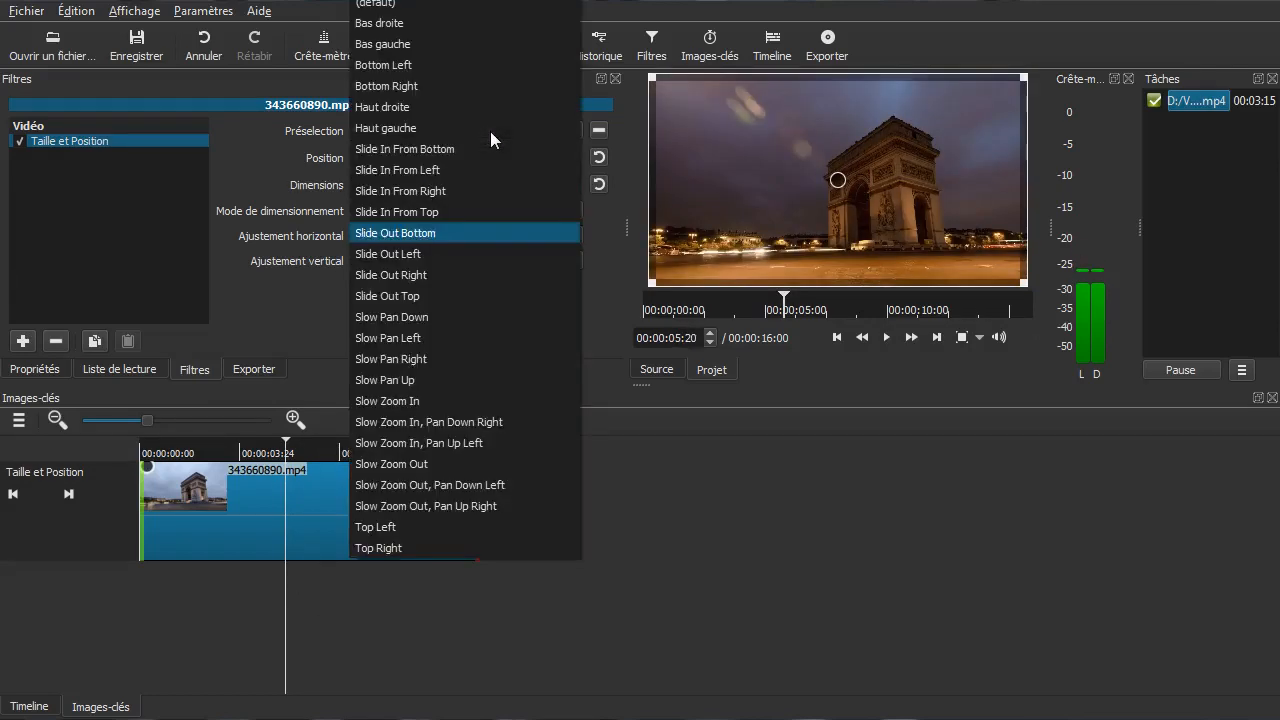
left_click(451, 318)
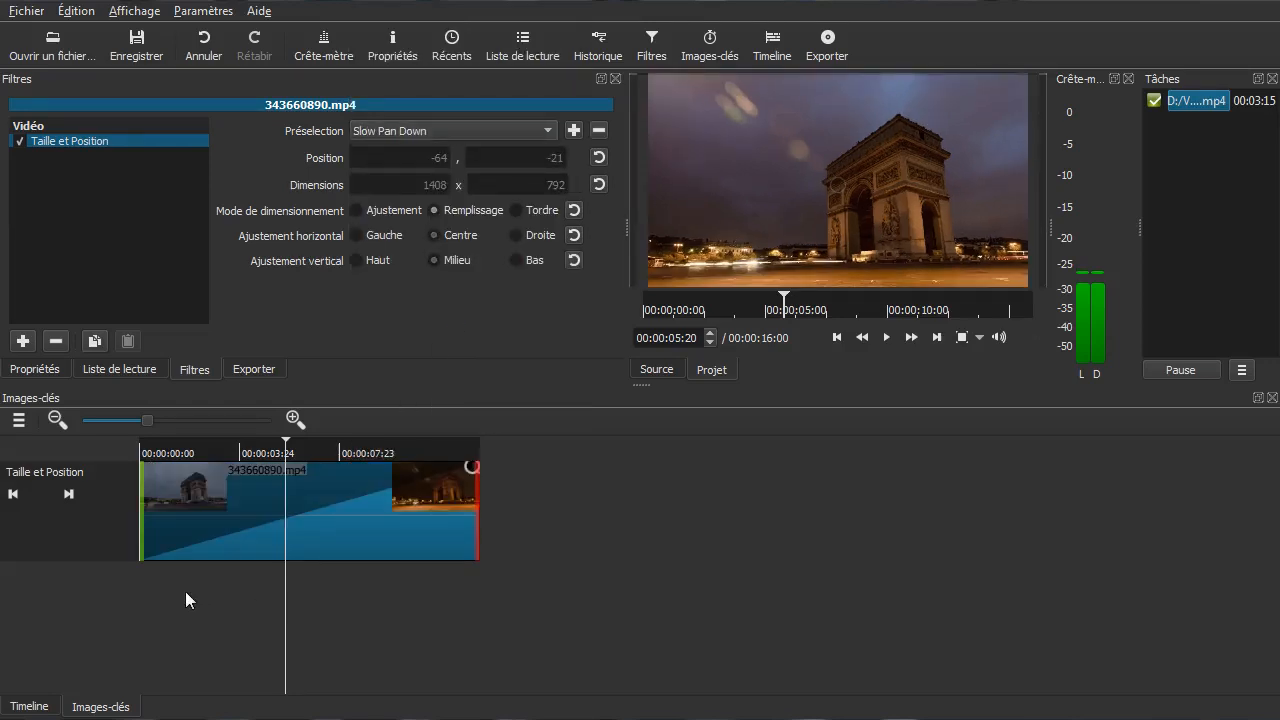
left_click(136, 595)
key("space")
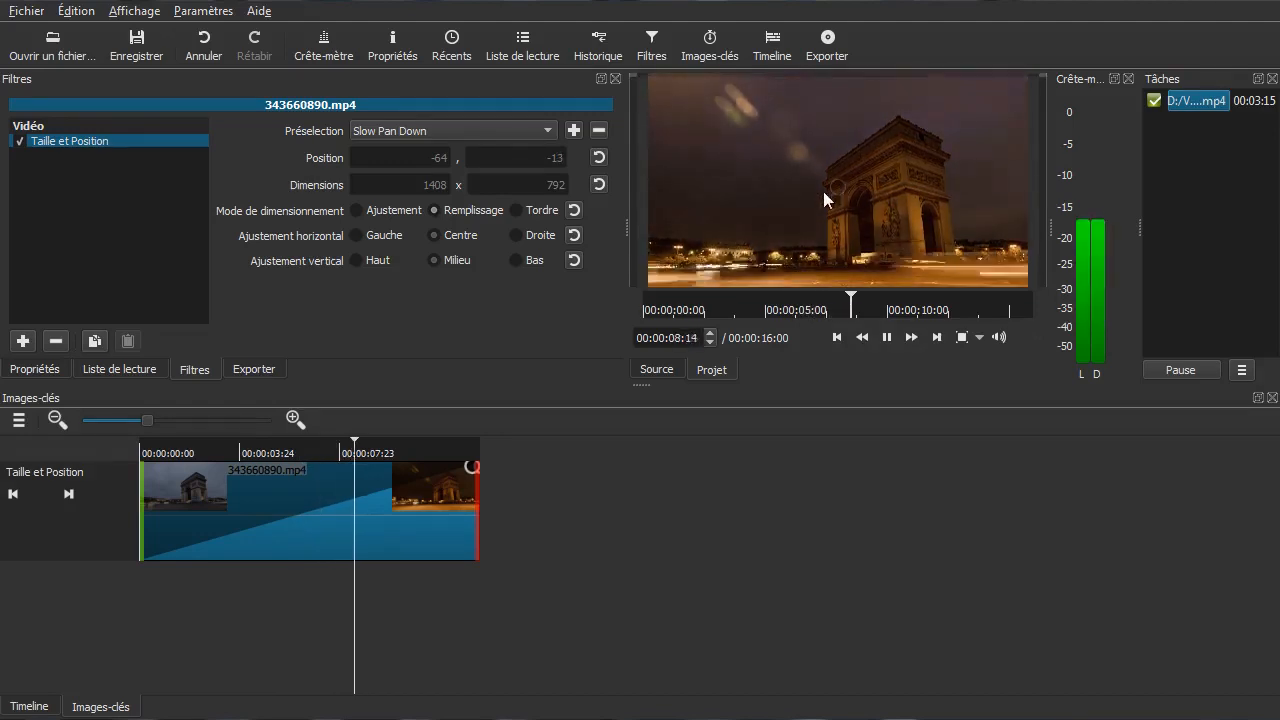
key("space")
Step: Change the filter preset to Slow Zoom In and preview the zoom from near the clip's start
left_click(154, 595)
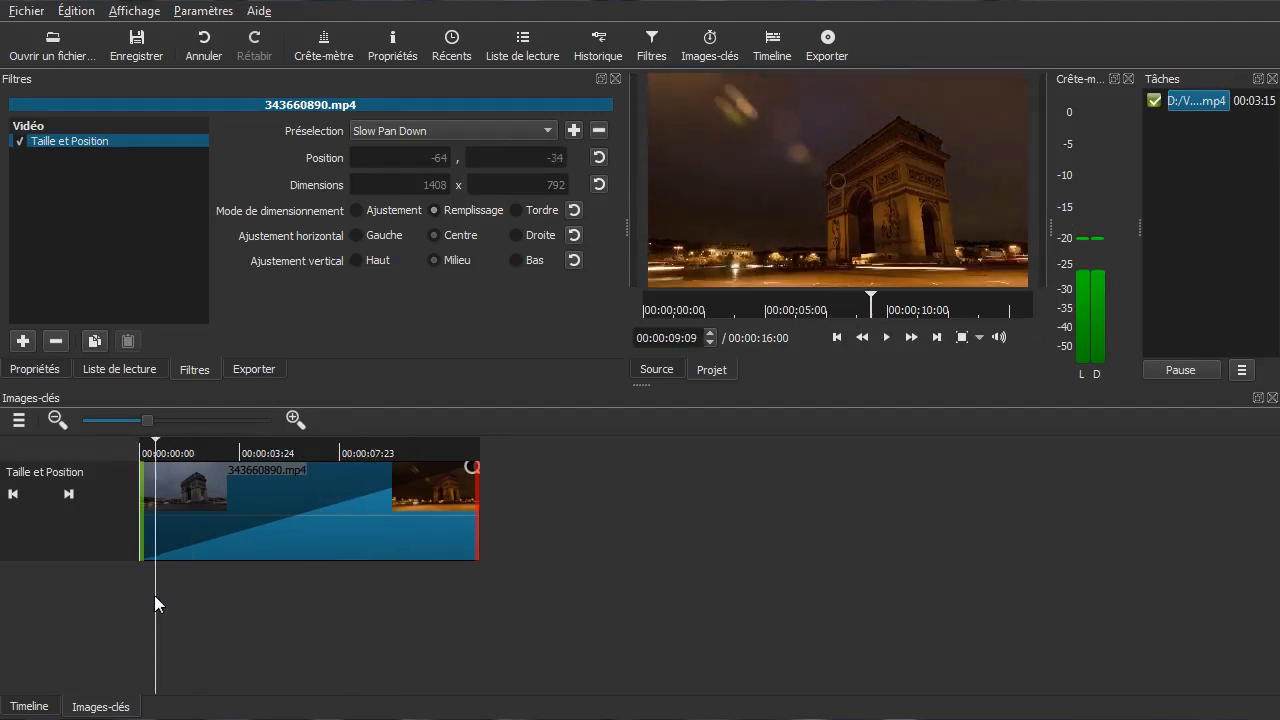
left_click(441, 129)
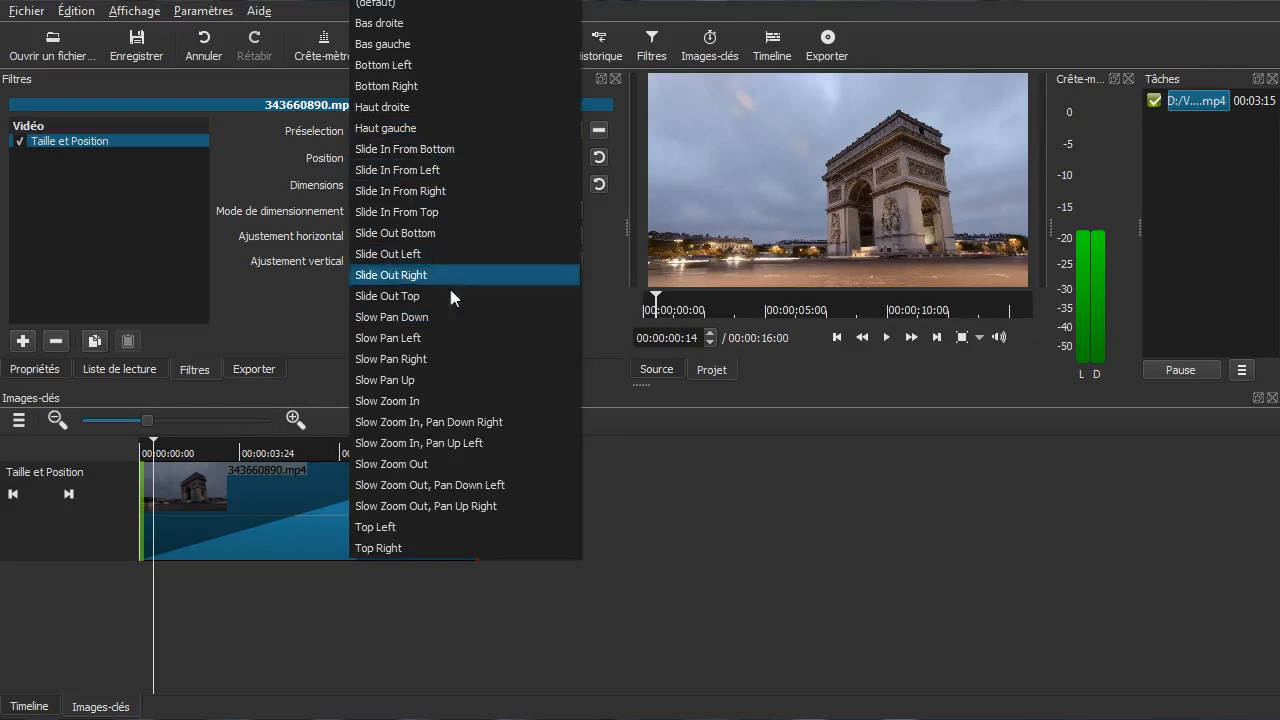
left_click(423, 401)
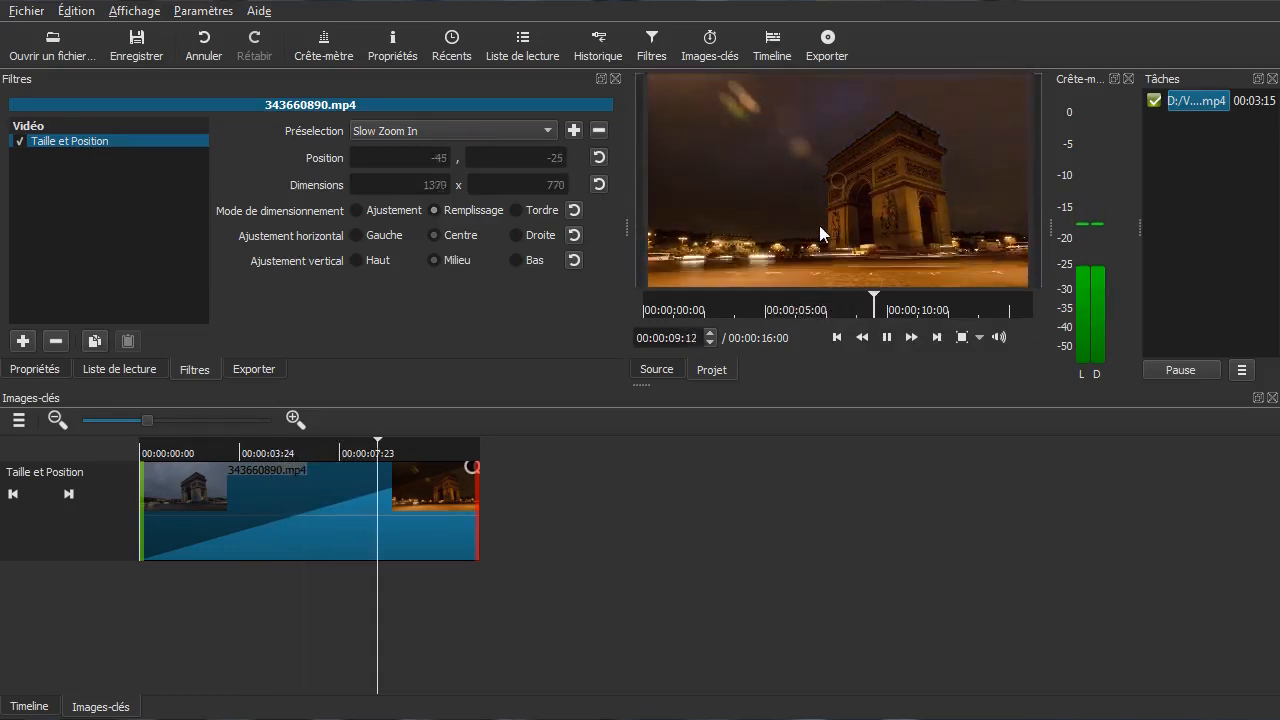
key("space")
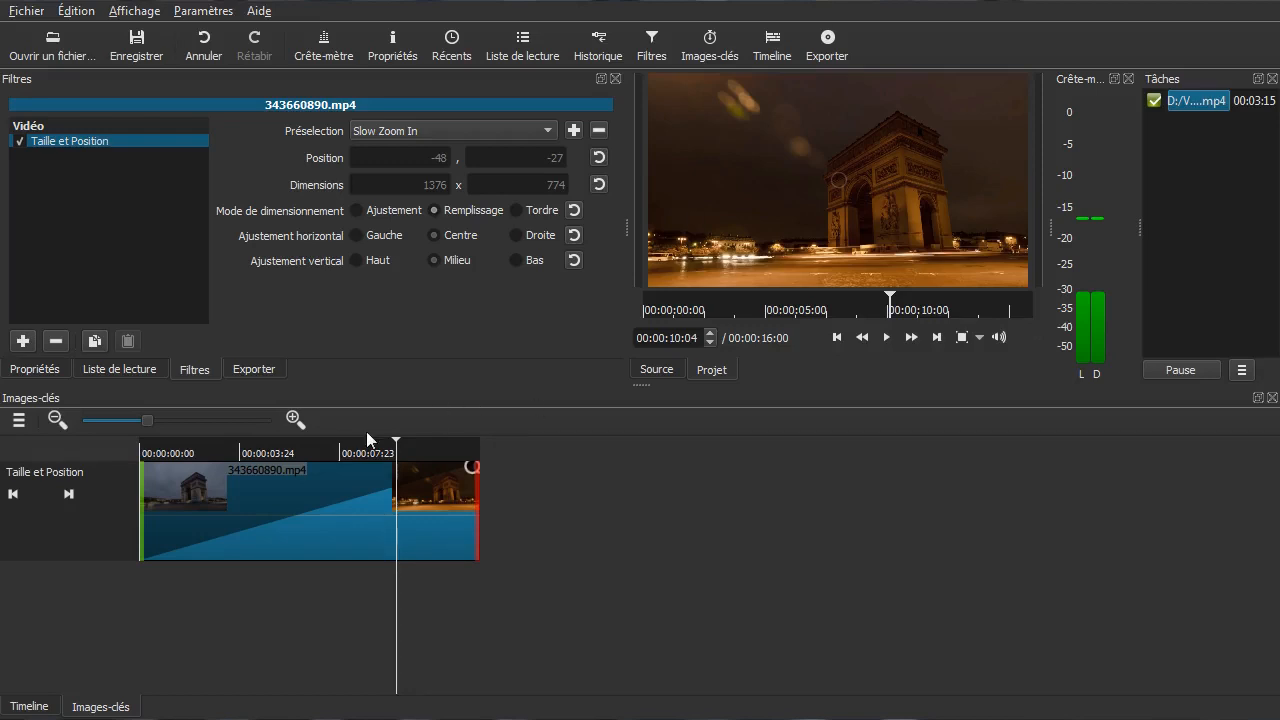
Step: Apply the Top Left preset followed by Top Right to the Taille et Position filter at 00:00:10:04
left_click(429, 130)
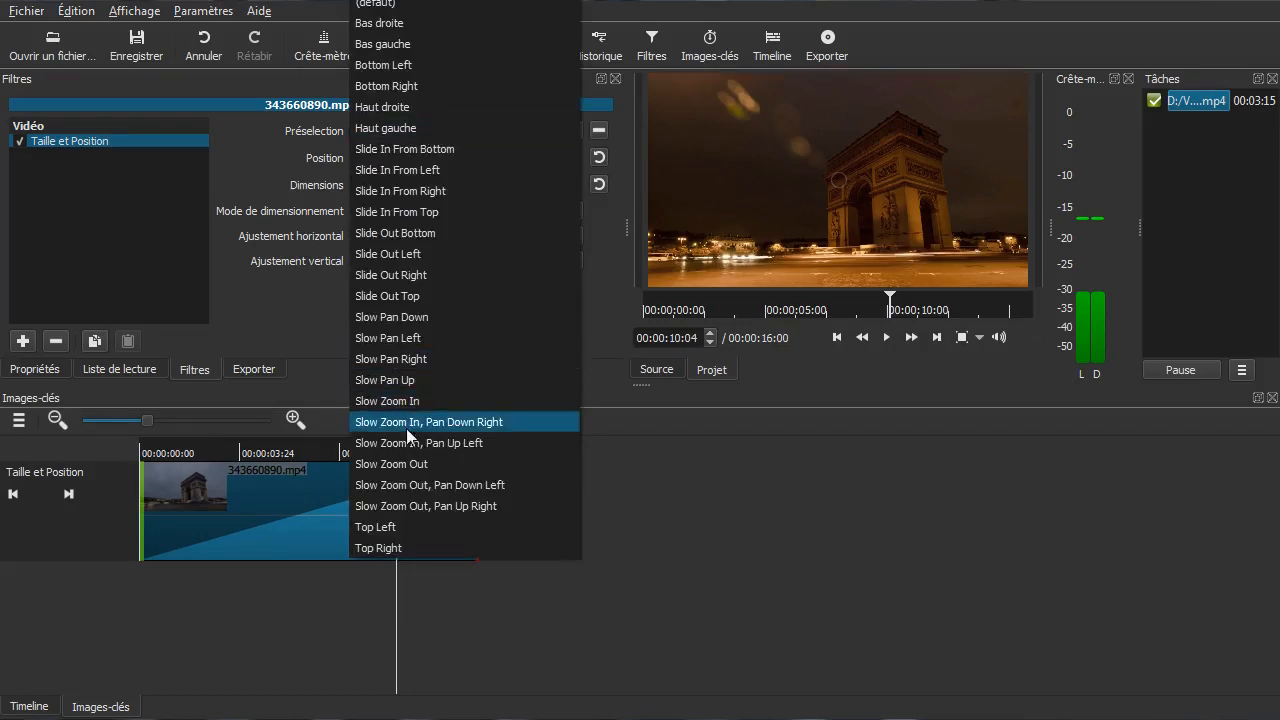
left_click(421, 527)
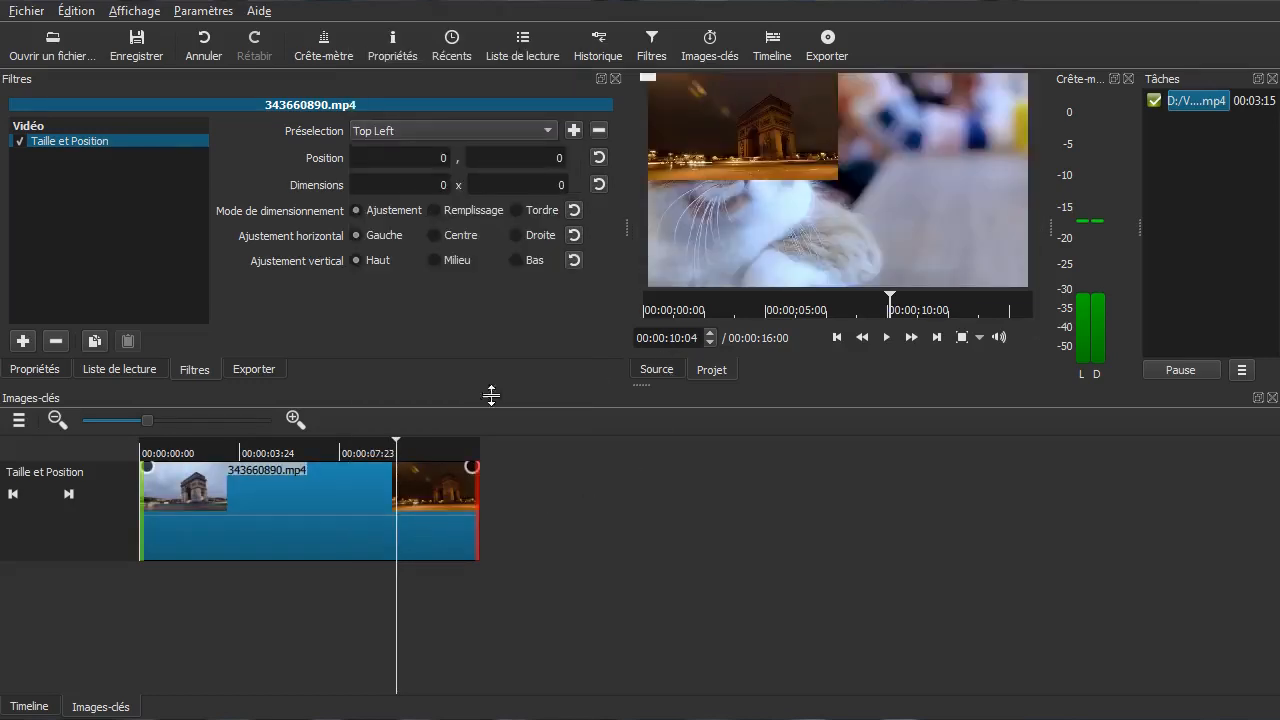
left_click(458, 131)
left_click(410, 551)
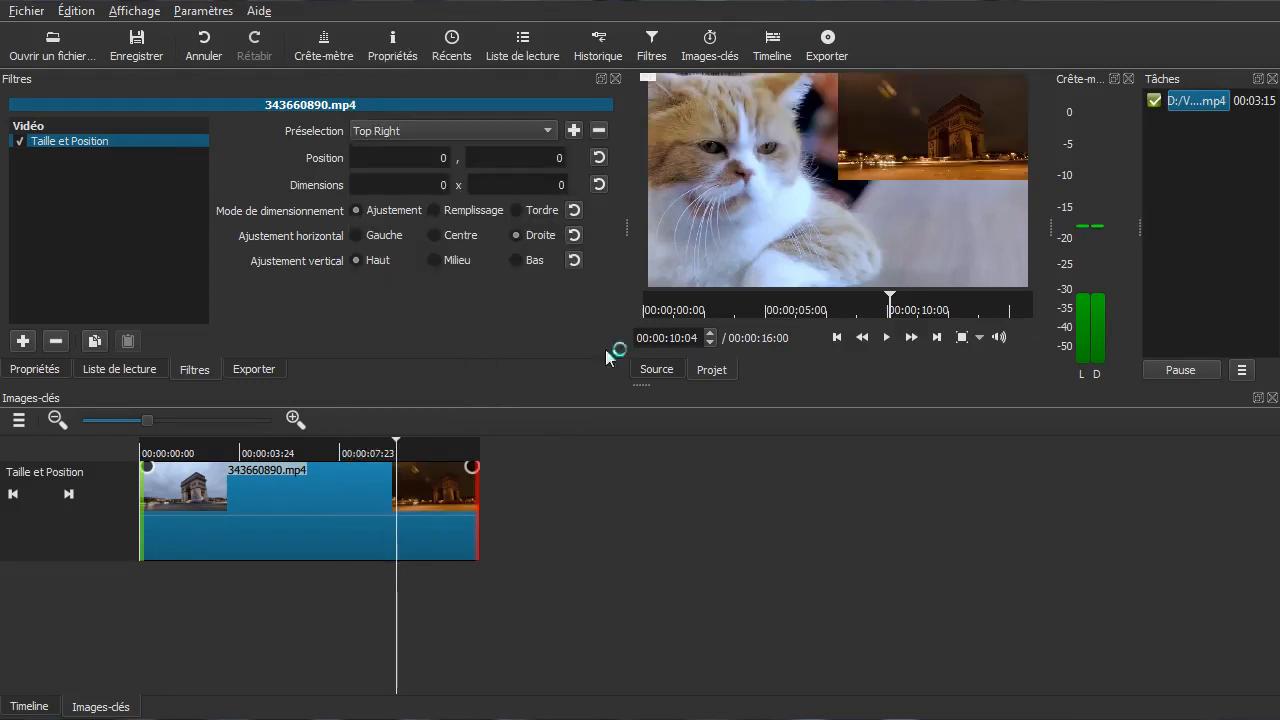
Step: Set the filter preset to Slow Zoom Out, Pan Down Left and preview it from the clip's start
left_click(374, 128)
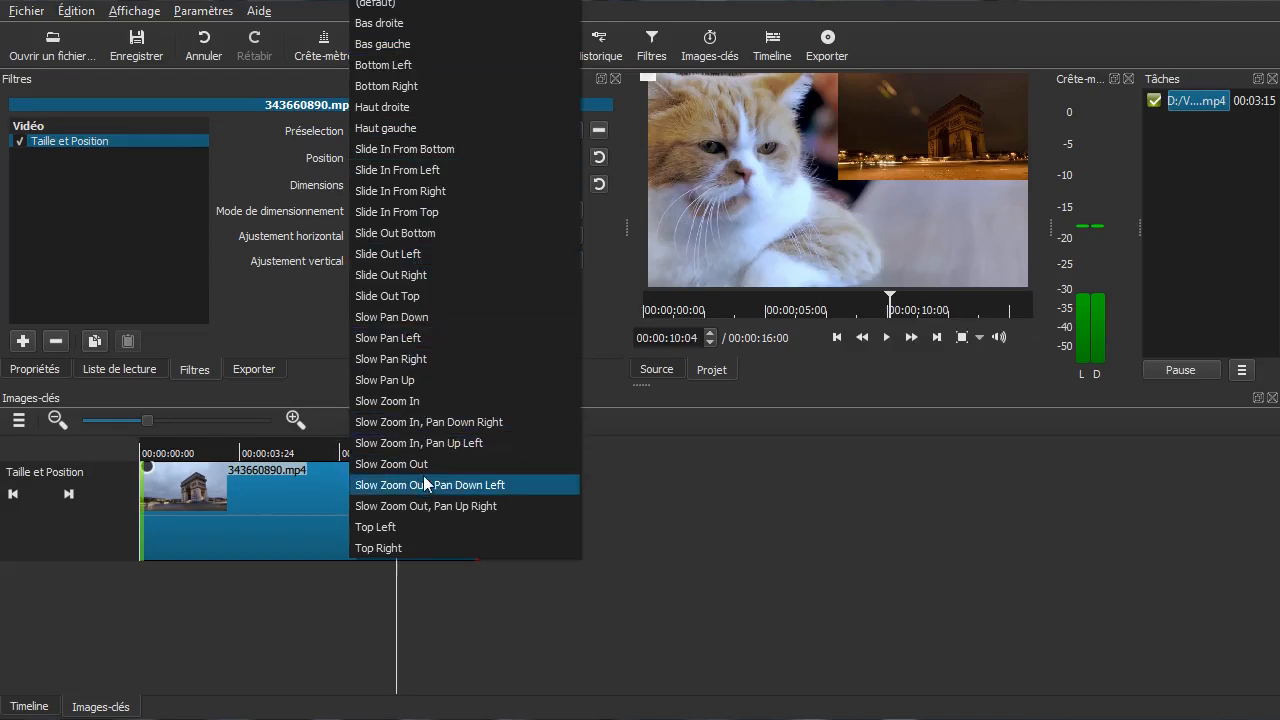
left_click(494, 486)
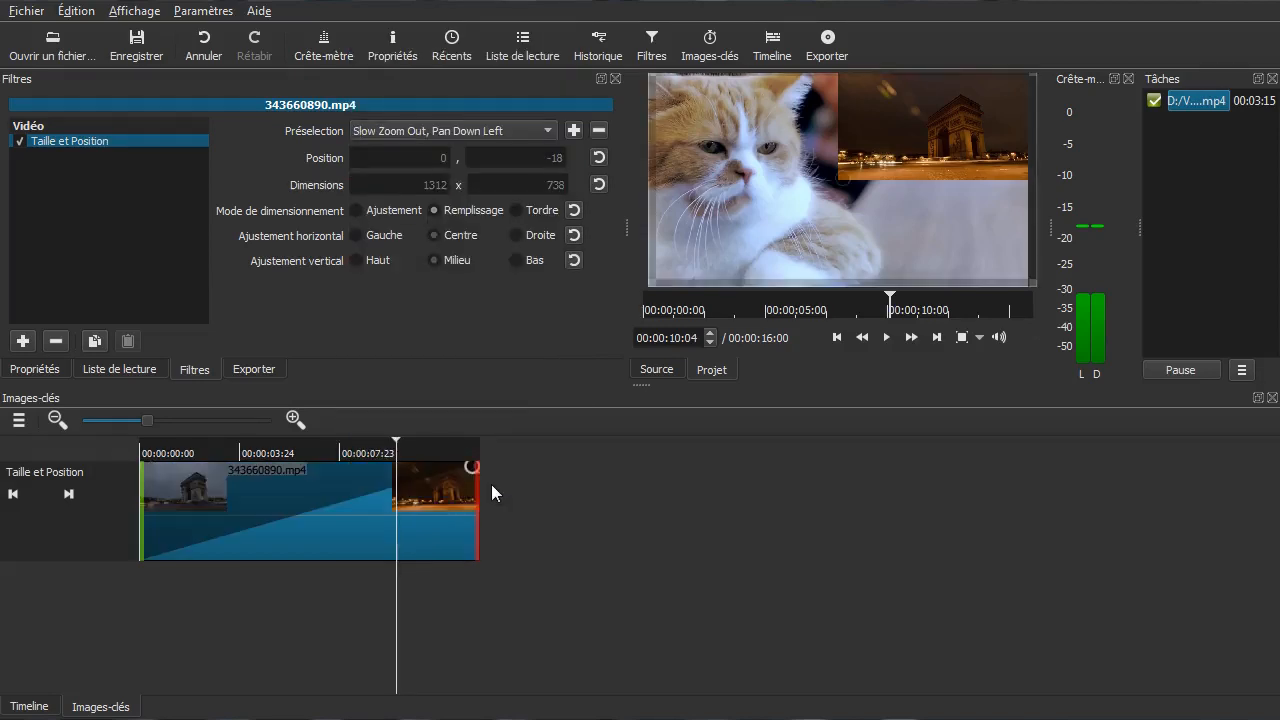
left_click_drag(195, 578, 91, 580)
key("space")
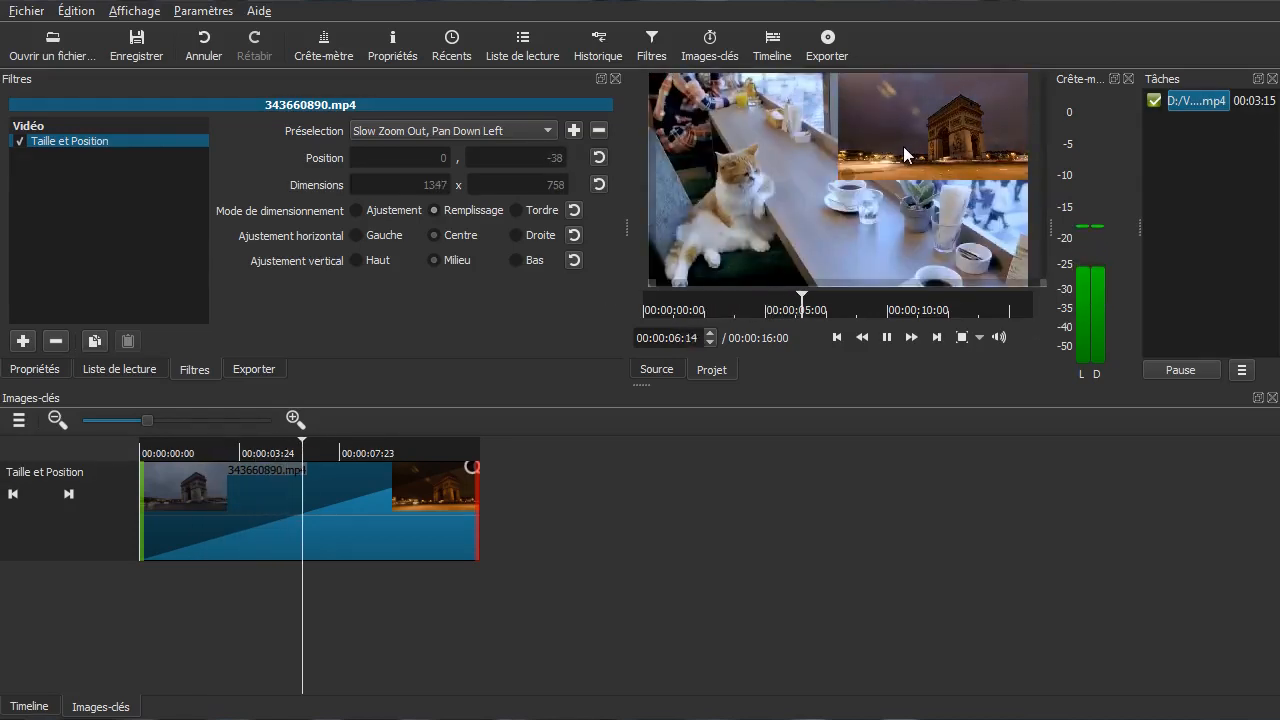
key("space")
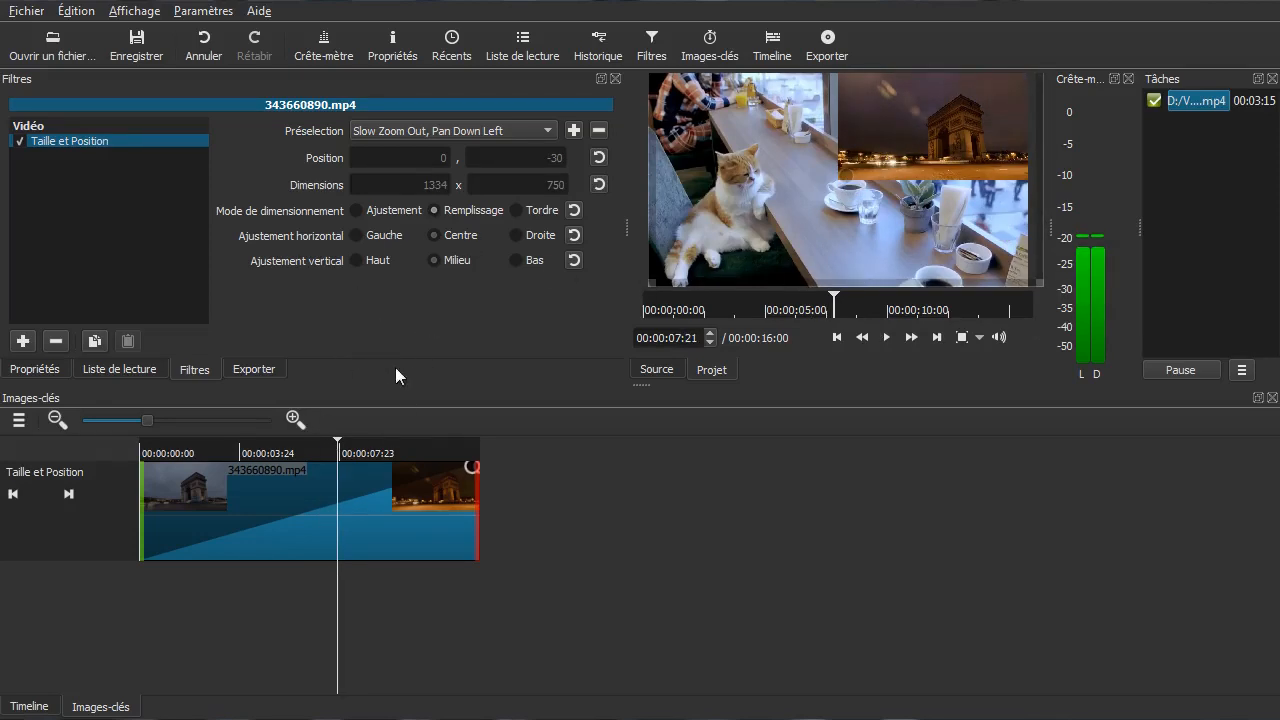
Step: Remove the Taille et Position filter from the V2 clip and return to the timeline view
left_click(56, 341)
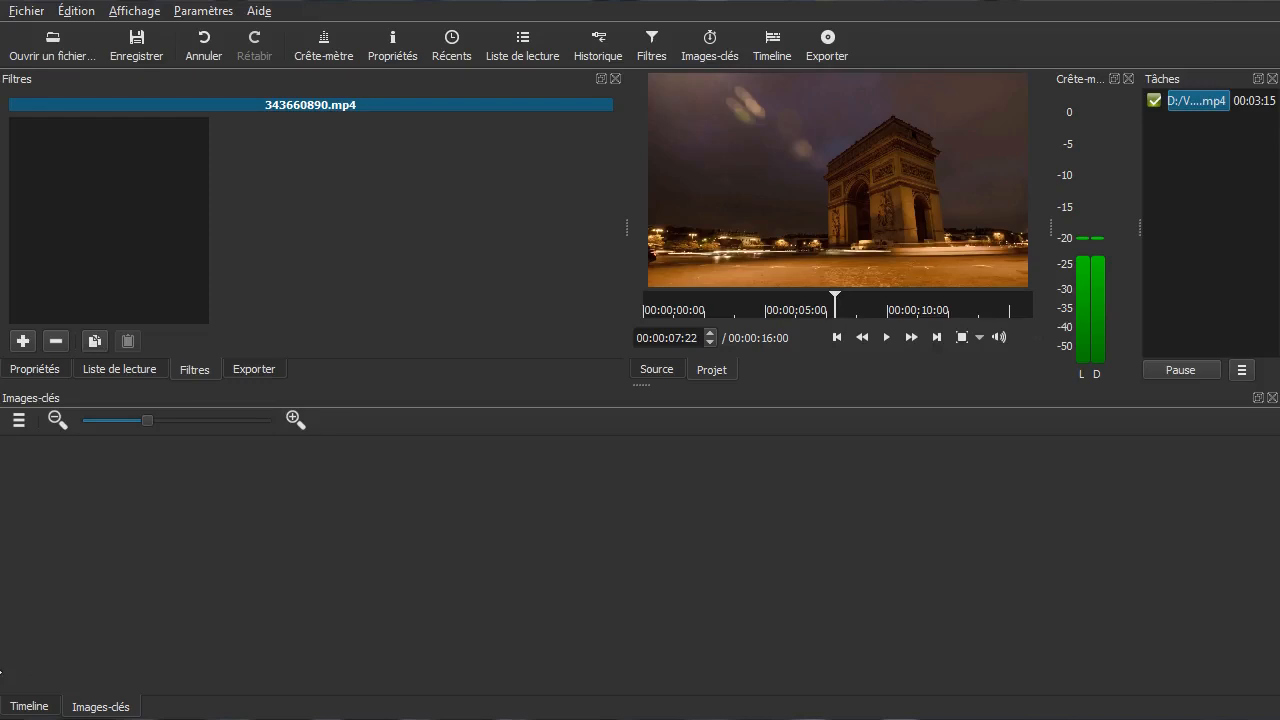
left_click(30, 706)
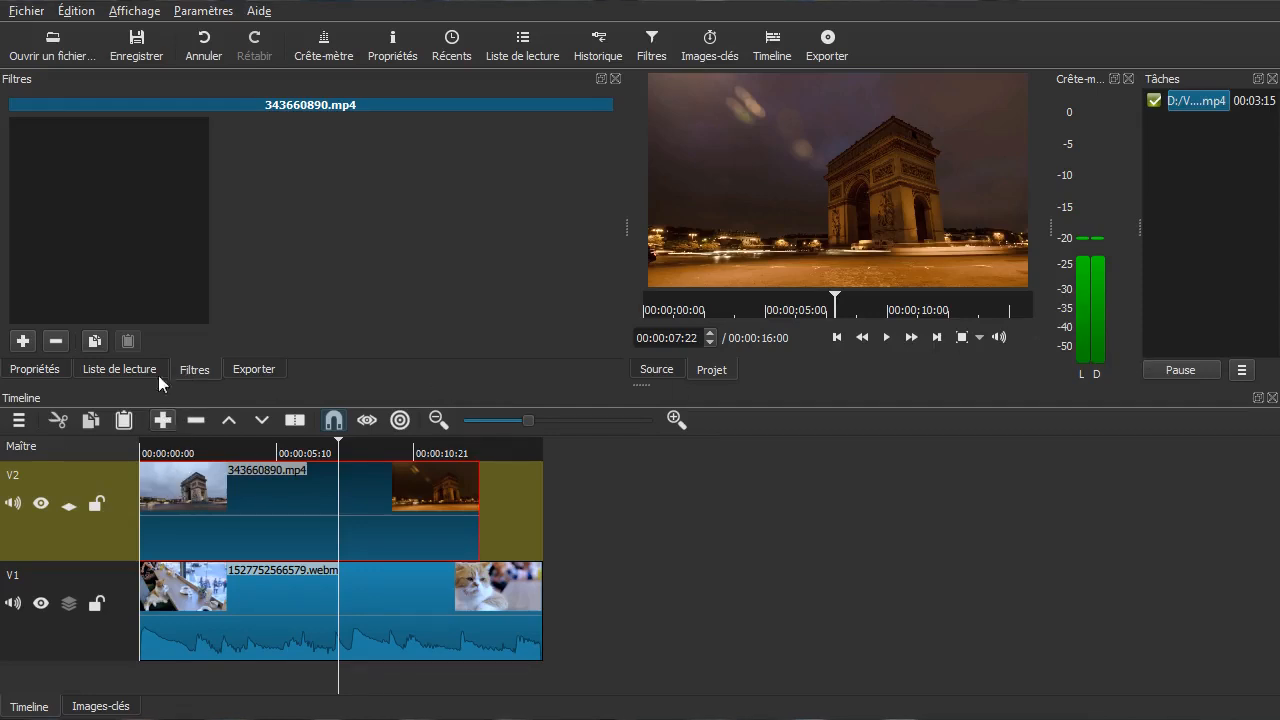
Step: Add the Teinte/Luminosité/Saturation video filter to the Arc de Triomphe clip on track V2
left_click(23, 341)
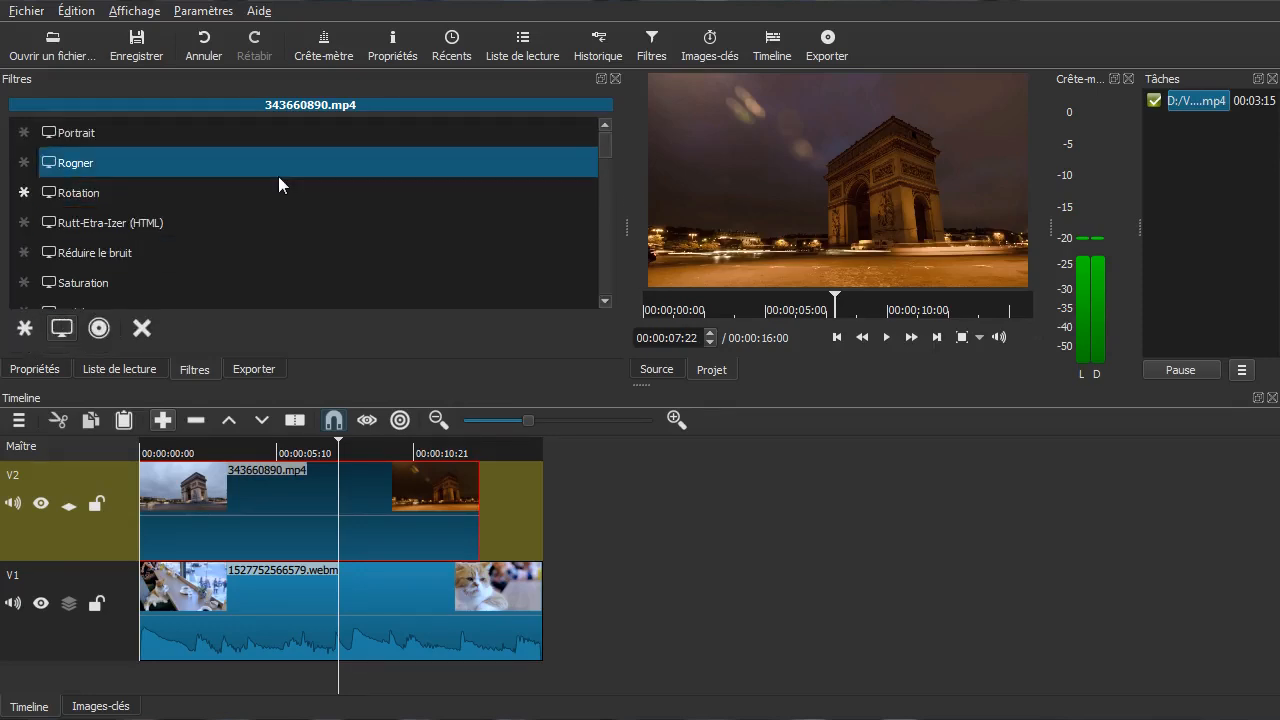
scroll(300, 275, "up", 8)
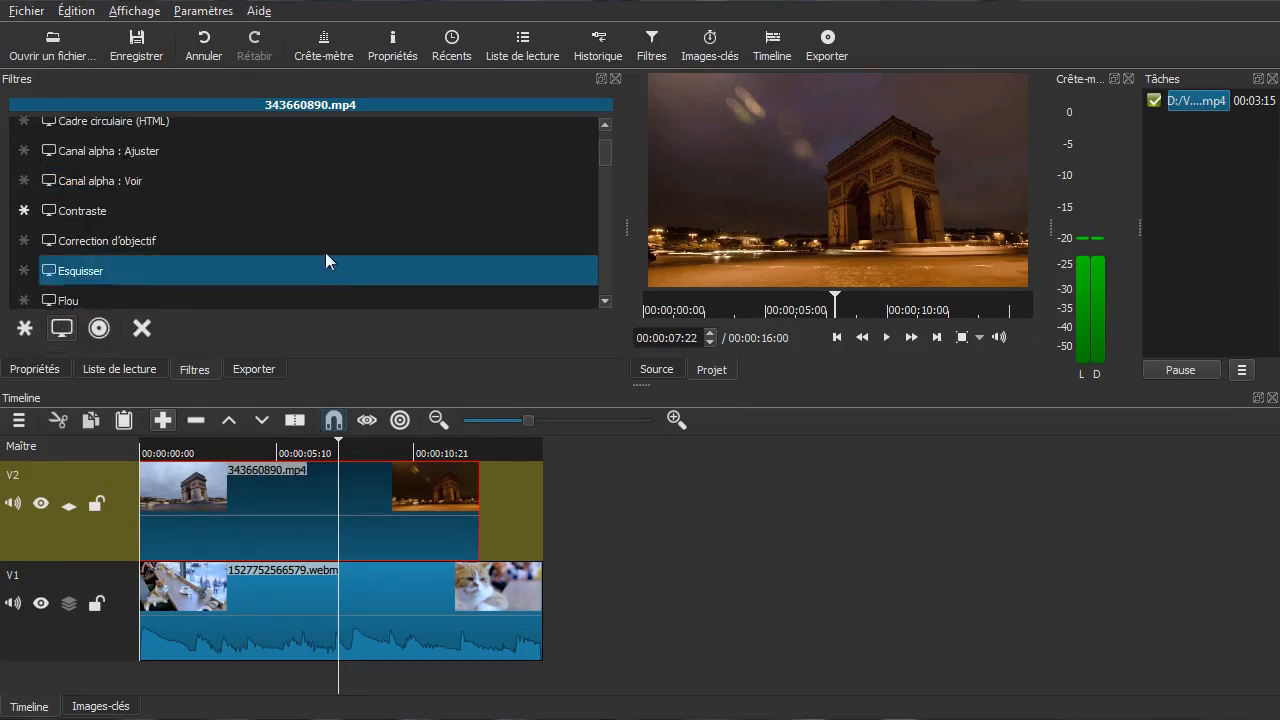
scroll(356, 236, "down", 1)
scroll(356, 238, "down", 2)
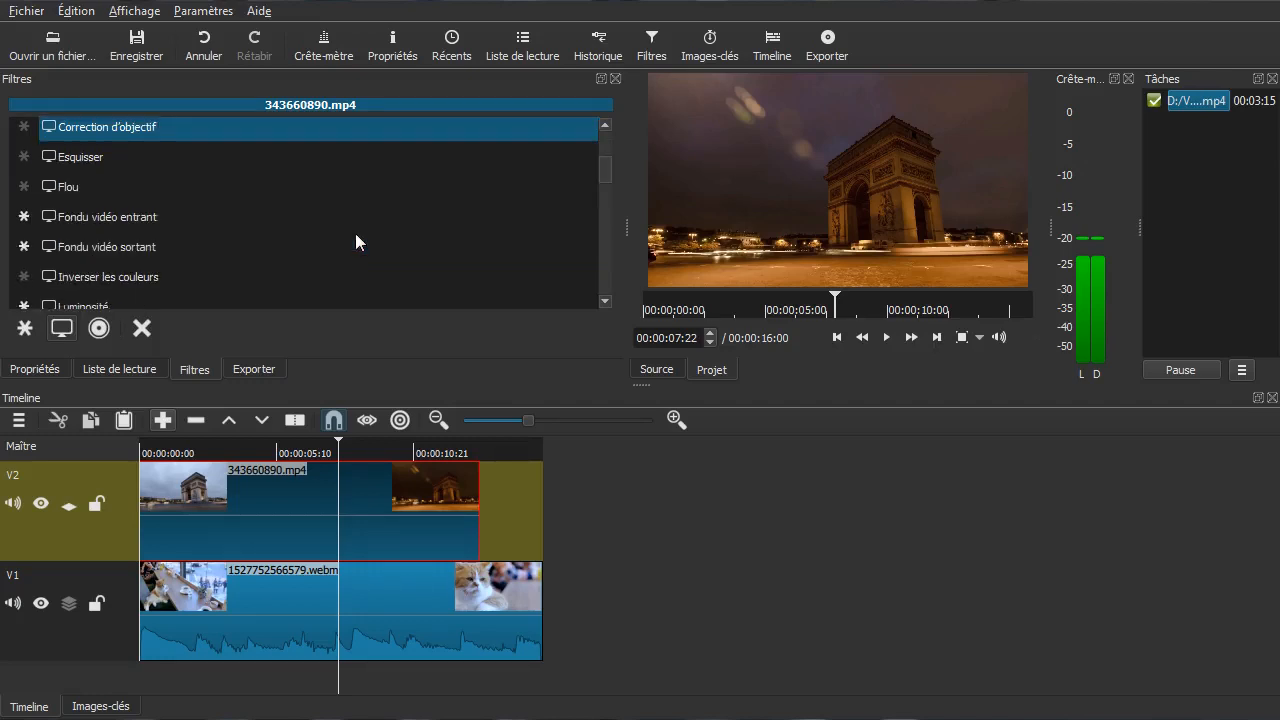
scroll(356, 238, "down", 2)
scroll(336, 245, "down", 4)
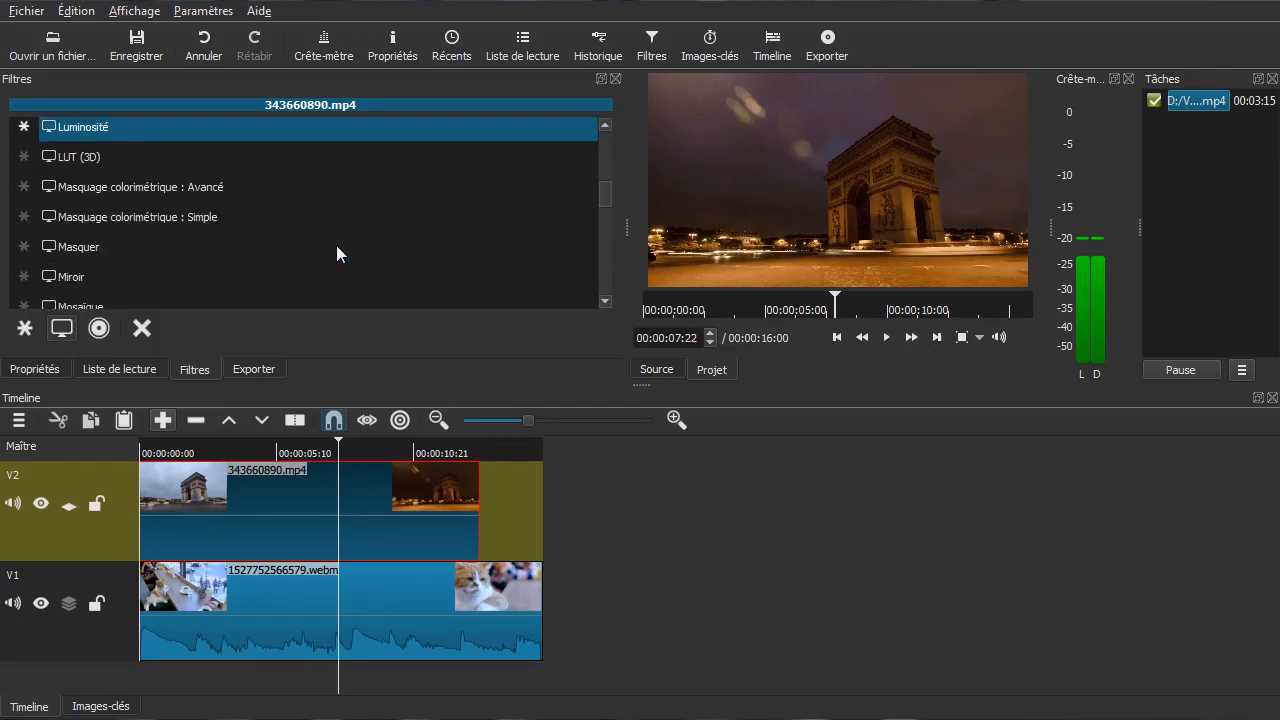
scroll(346, 239, "down", 2)
scroll(347, 238, "down", 5)
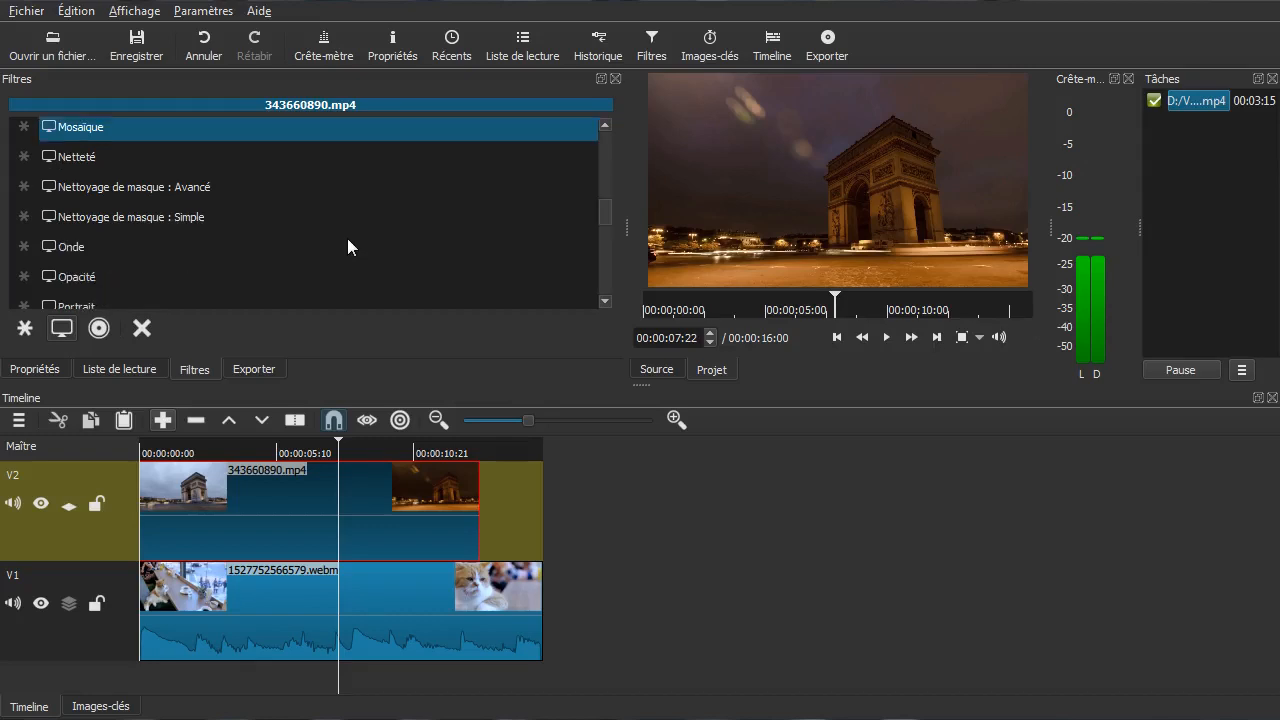
scroll(347, 247, "down", 1)
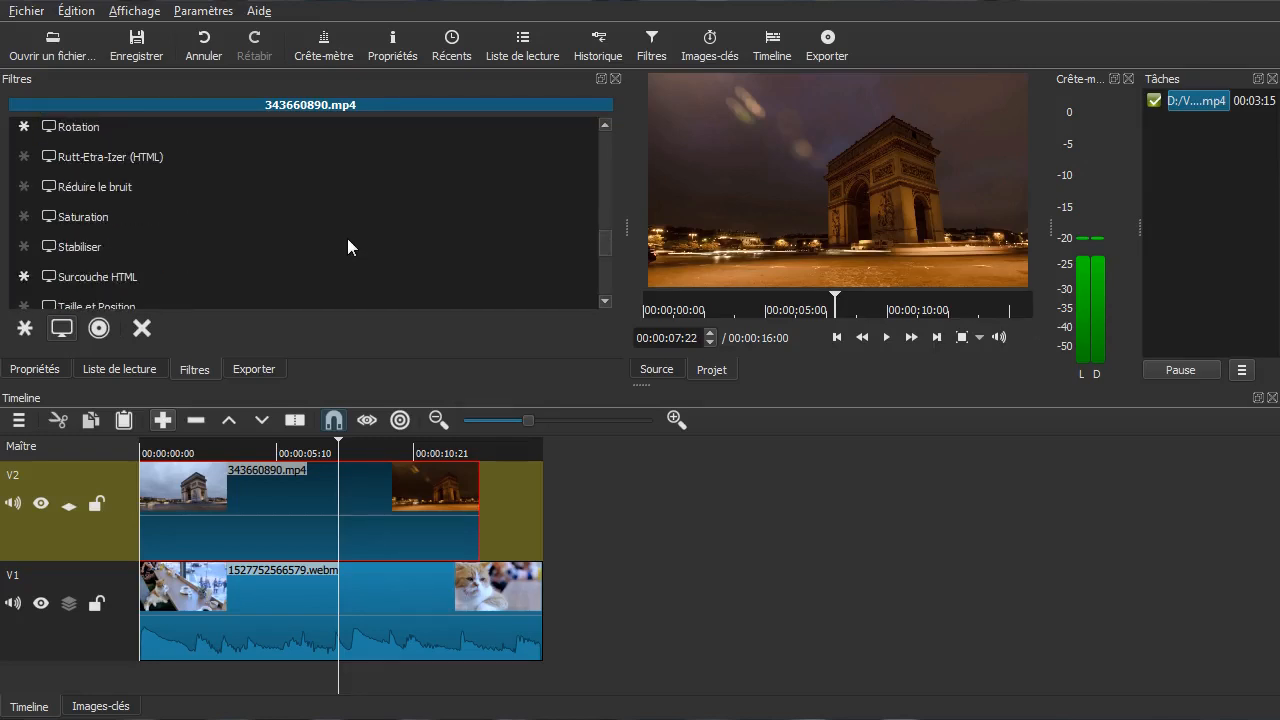
scroll(348, 247, "down", 1)
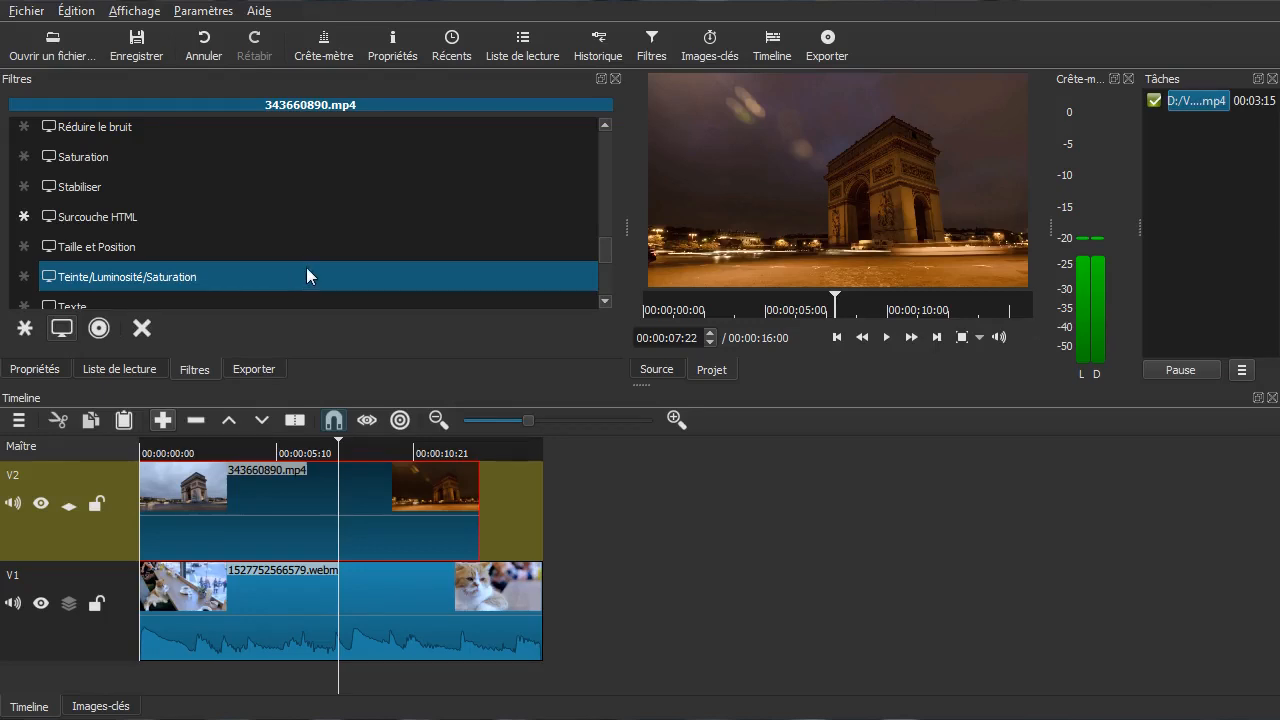
left_click(307, 266)
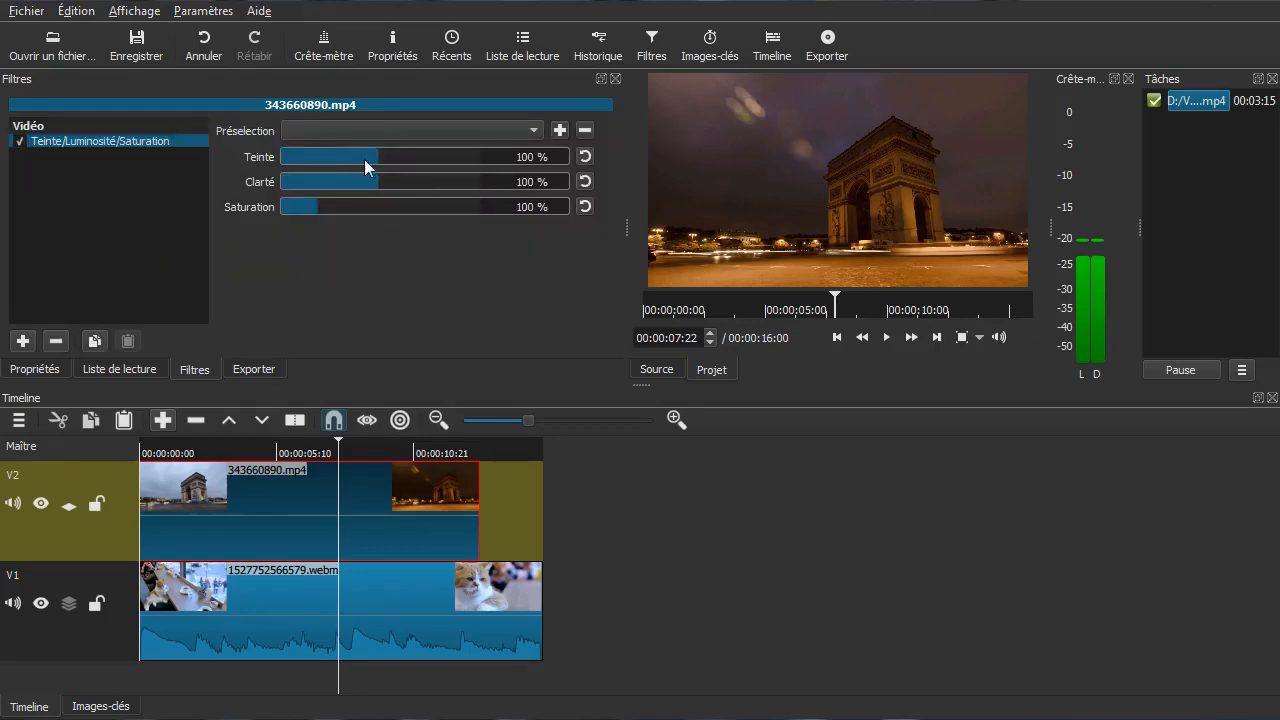
Step: Try the filter with Teinte at 65 %, Clarté at 138 % and Saturation at 330 %, and reset all three values
left_click_drag(386, 158, 471, 184)
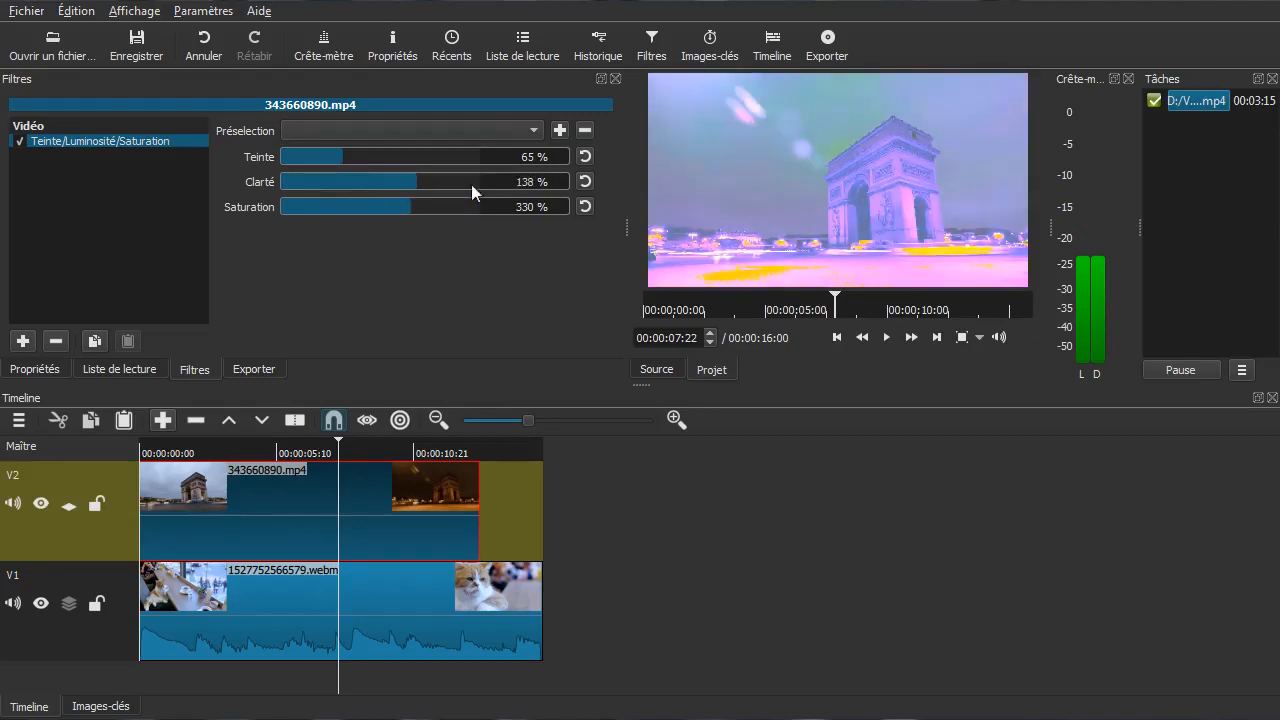
left_click(586, 157)
left_click(586, 181)
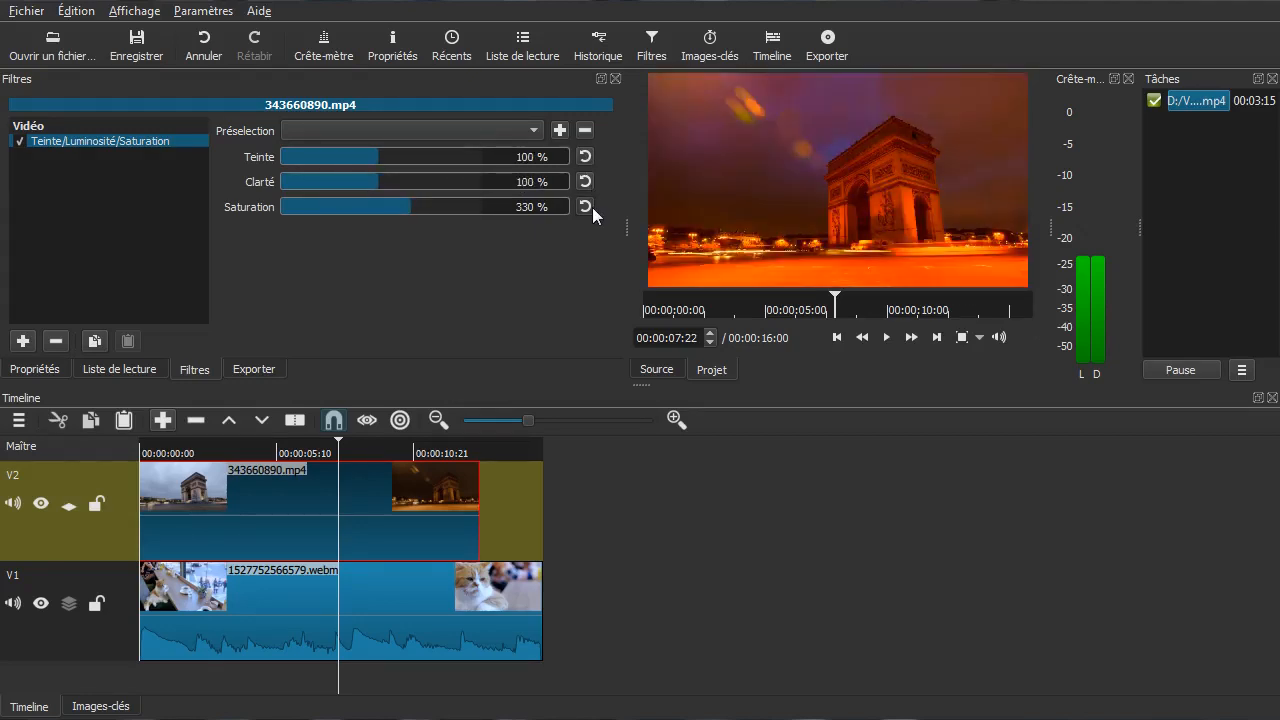
left_click(586, 206)
Step: Try Saturation at 229 % and Clarté at 110 % with Teinte reset to its default, and remove the filter from the clip
left_click_drag(324, 207, 373, 203)
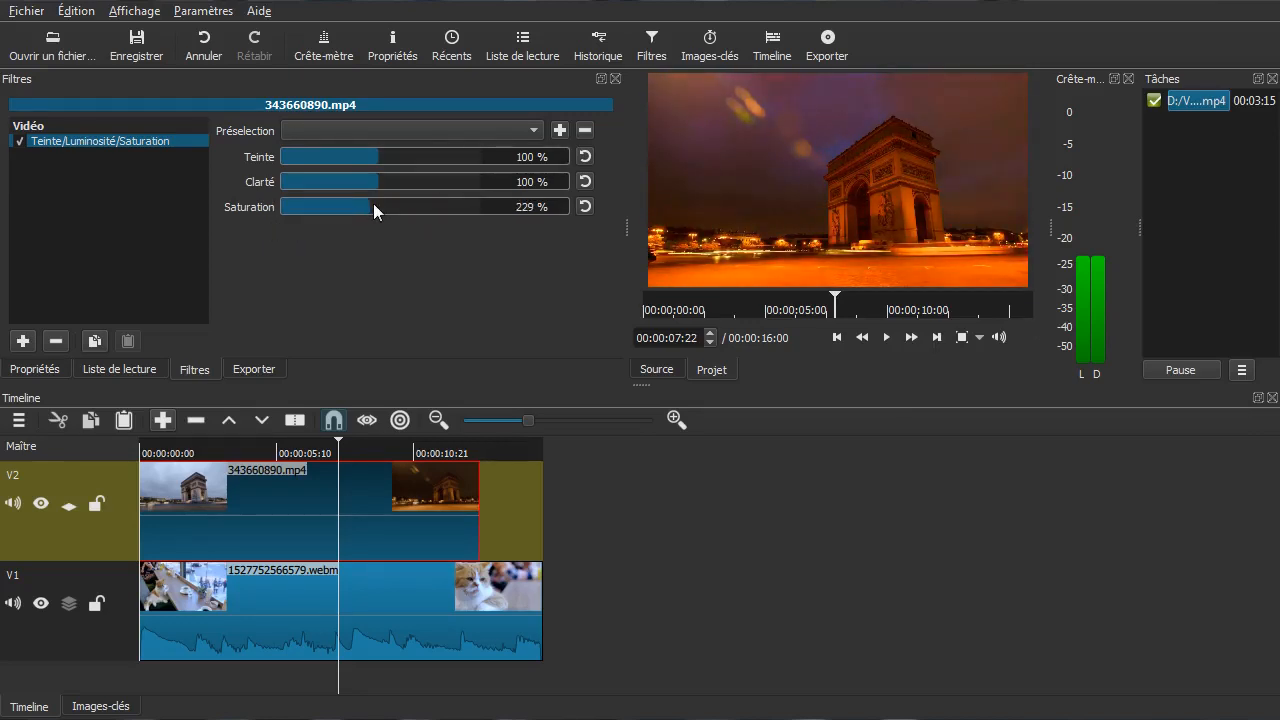
left_click_drag(383, 155, 389, 182)
left_click(584, 156)
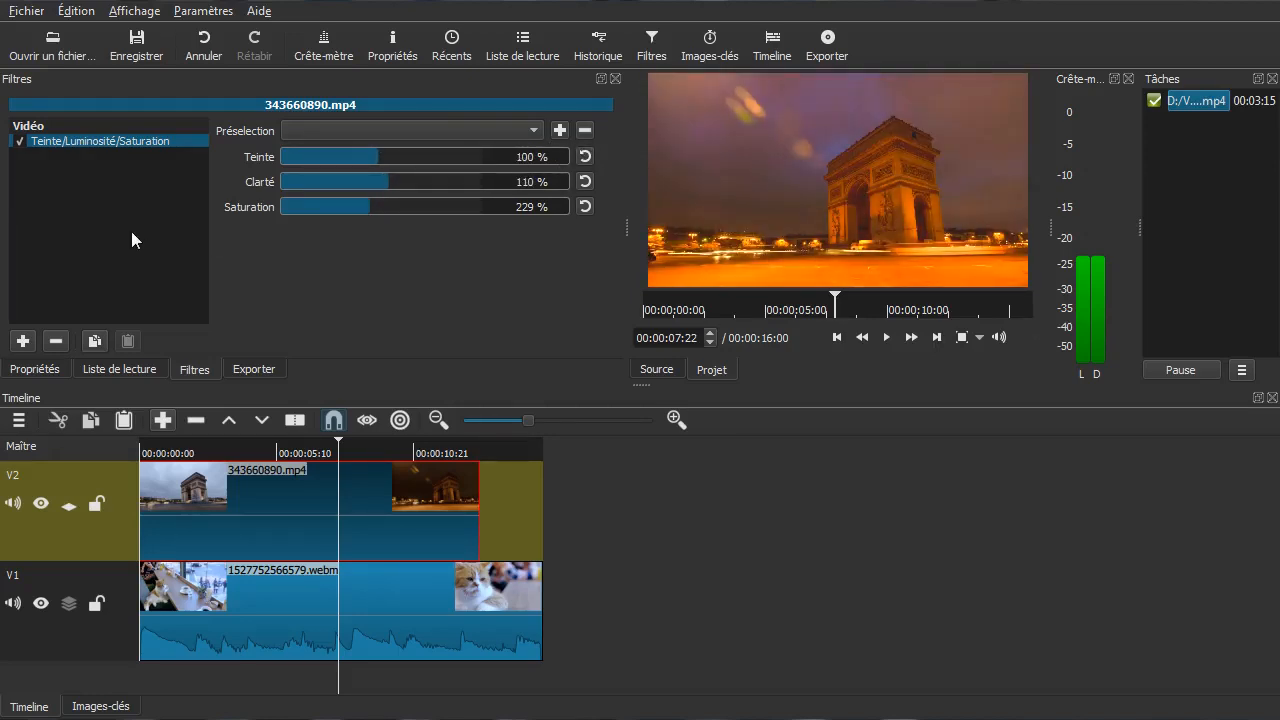
left_click(55, 341)
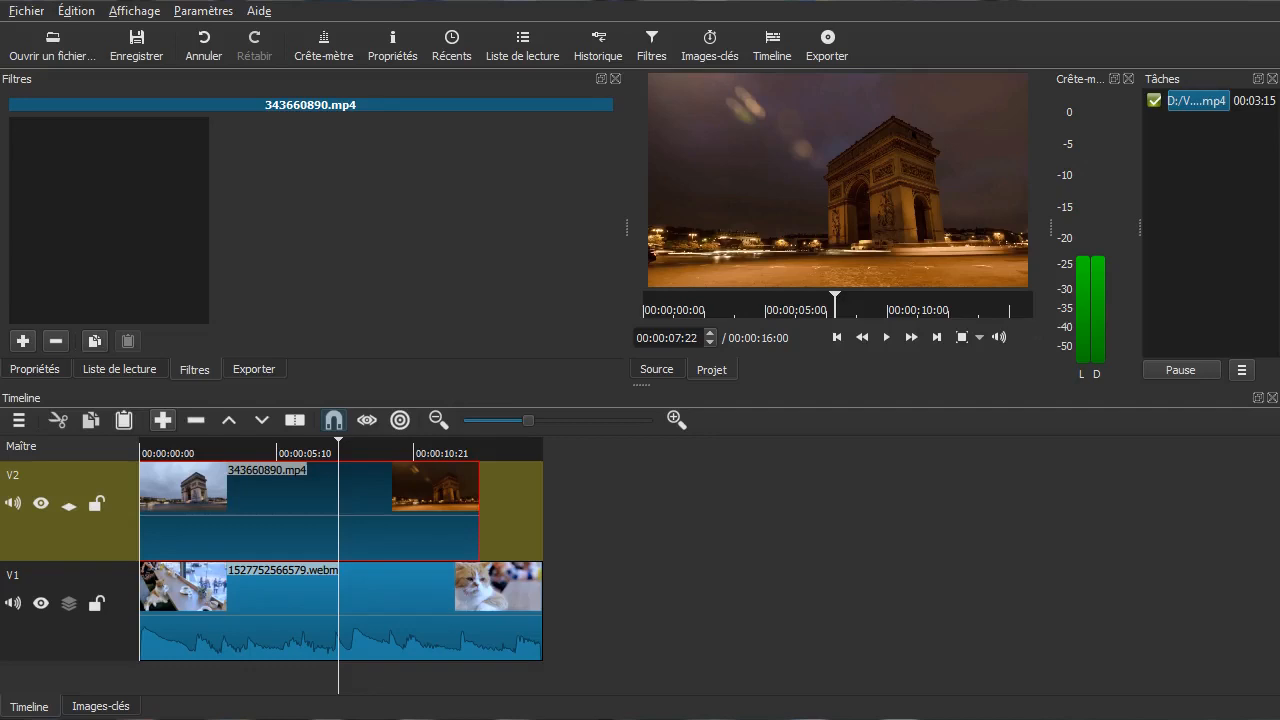
Step: Look through the available audio filters and return to the list of video filters
left_click(25, 342)
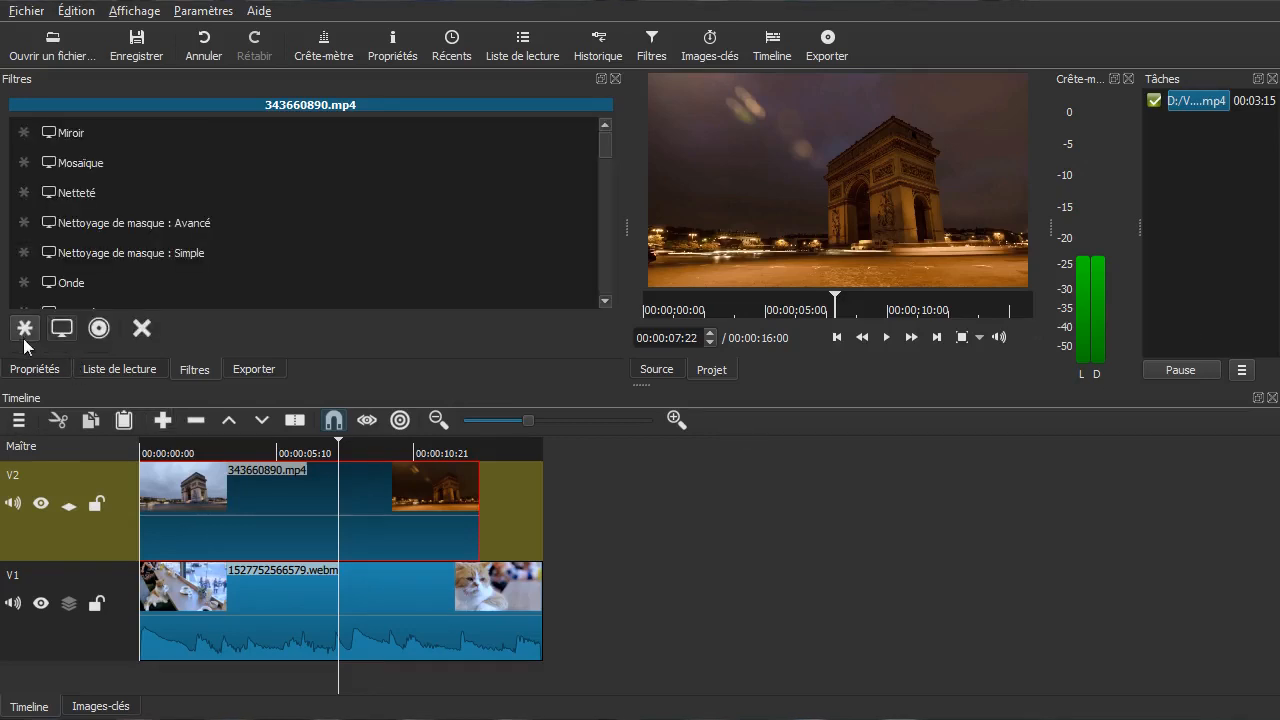
left_click(97, 329)
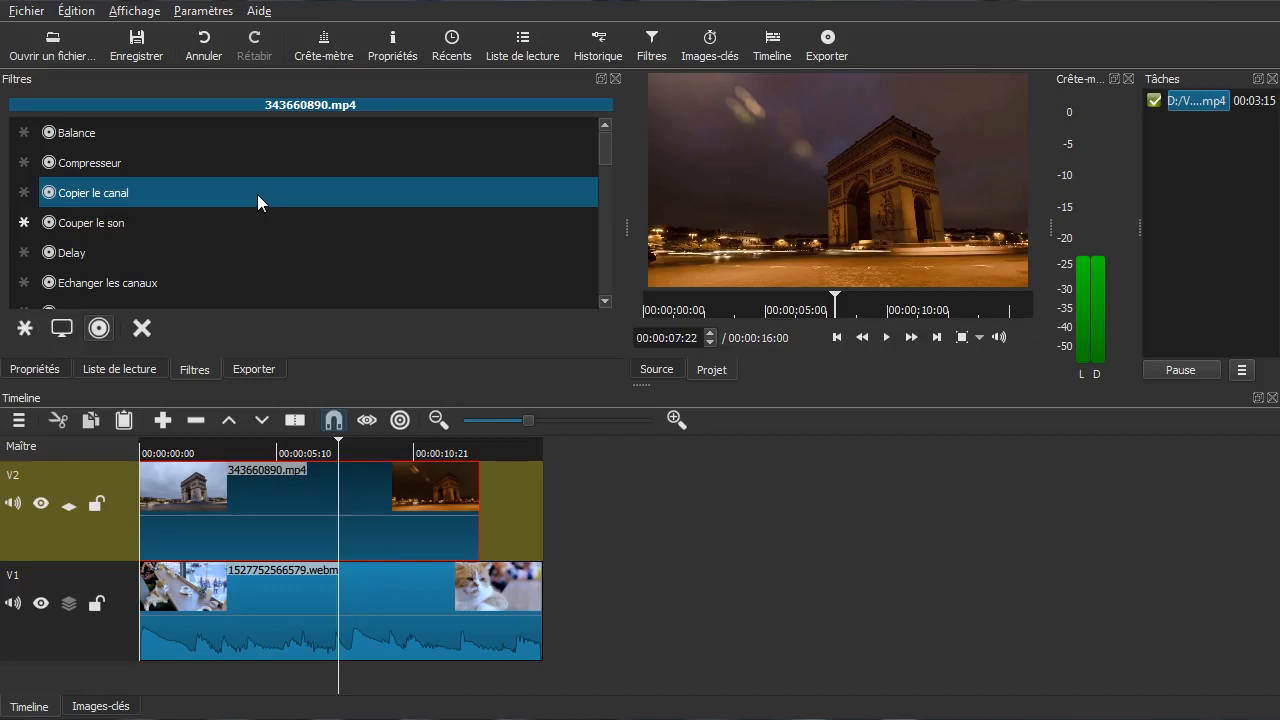
left_click(61, 328)
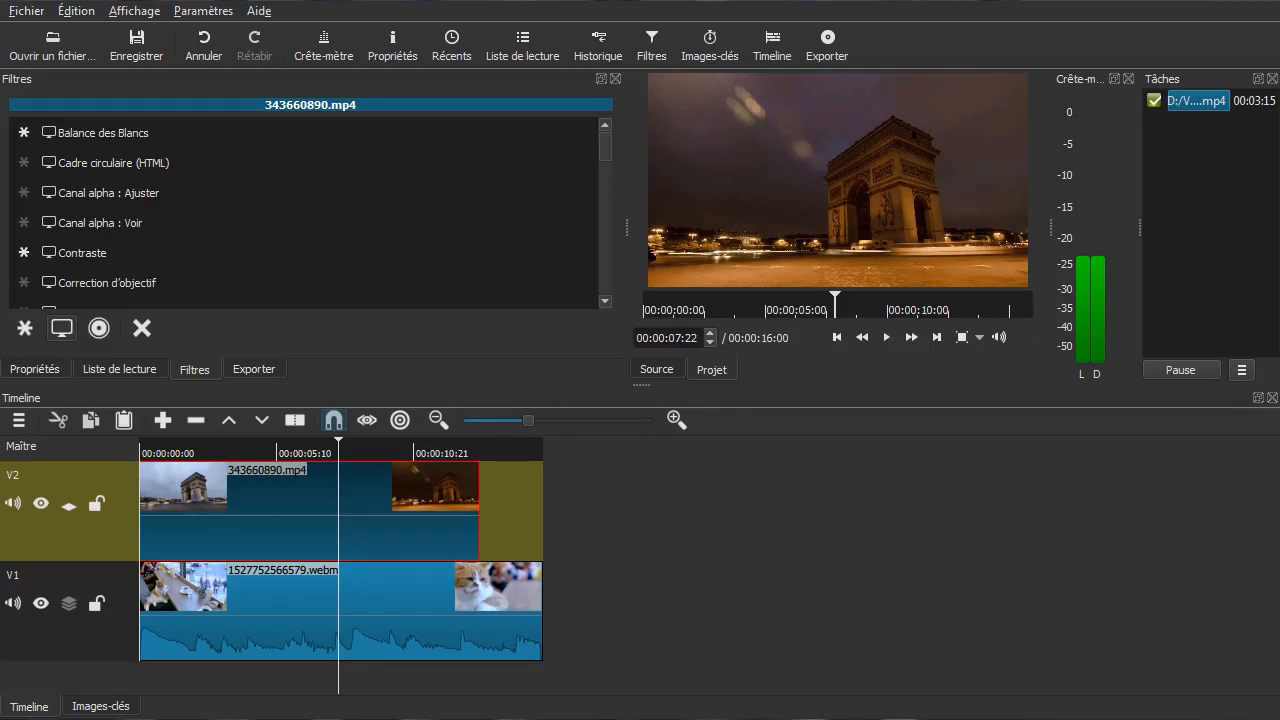
Step: Look at the experimental GPU effects option and the available video modes in the application settings
left_click(184, 12)
mouse_move(296, 358)
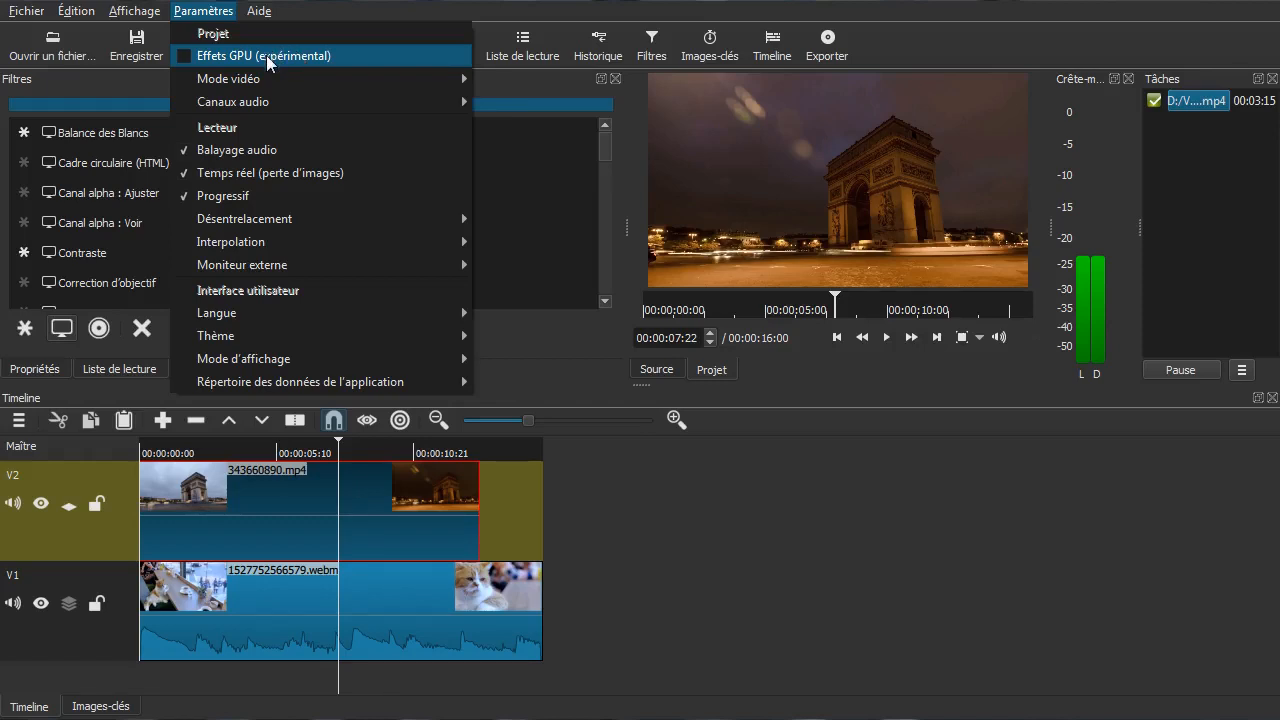
mouse_move(273, 68)
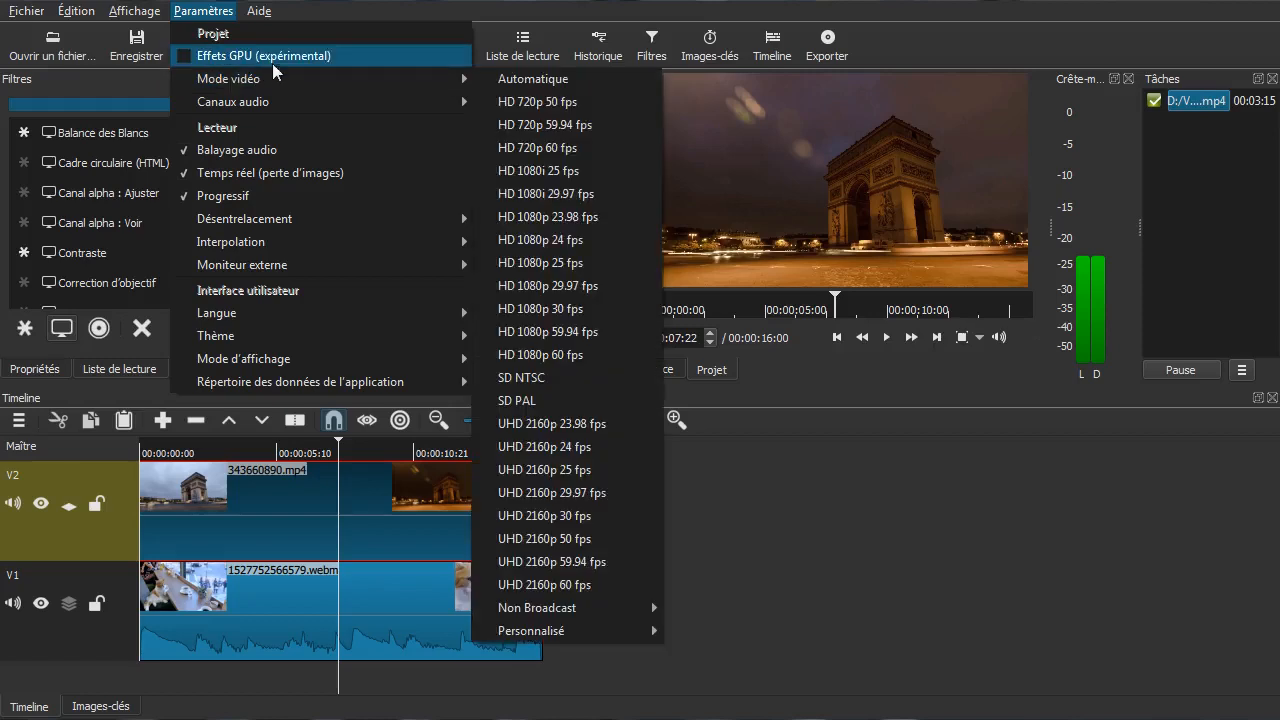
left_click(1021, 27)
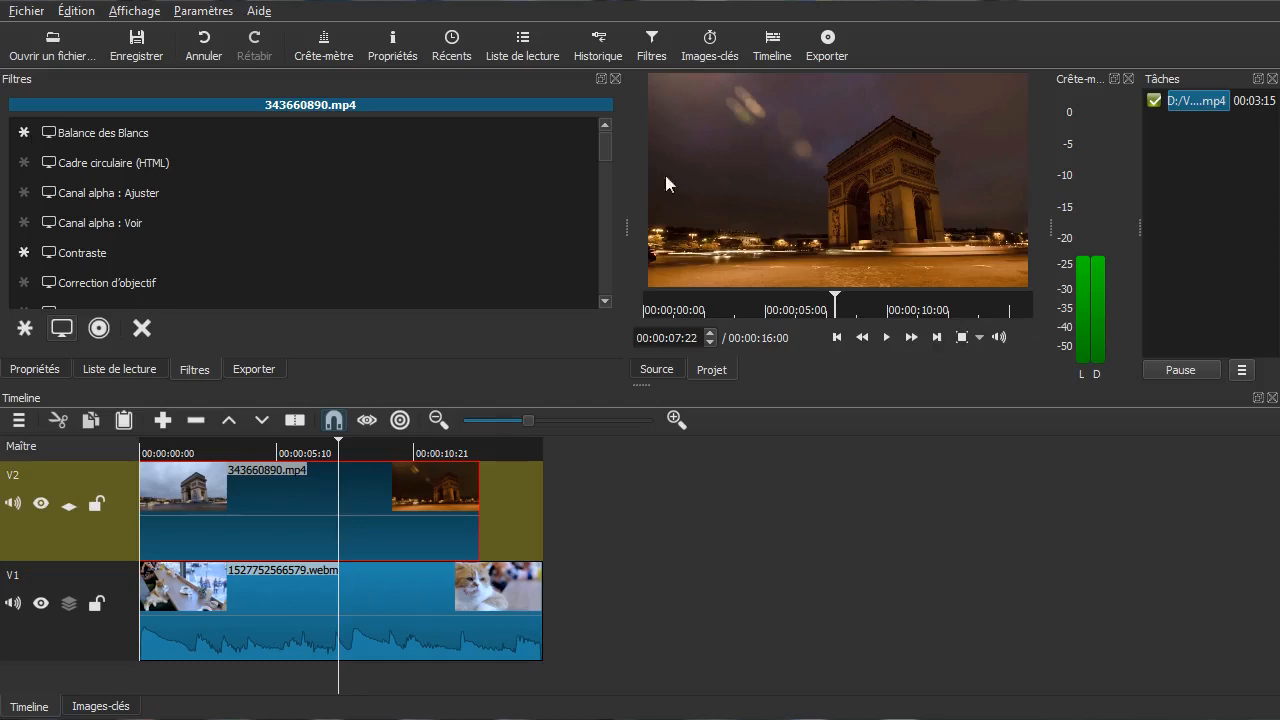
Step: Open the online keyboard shortcut reference, review the player, timeline and playlist shortcuts, and close the browser
left_click(251, 16)
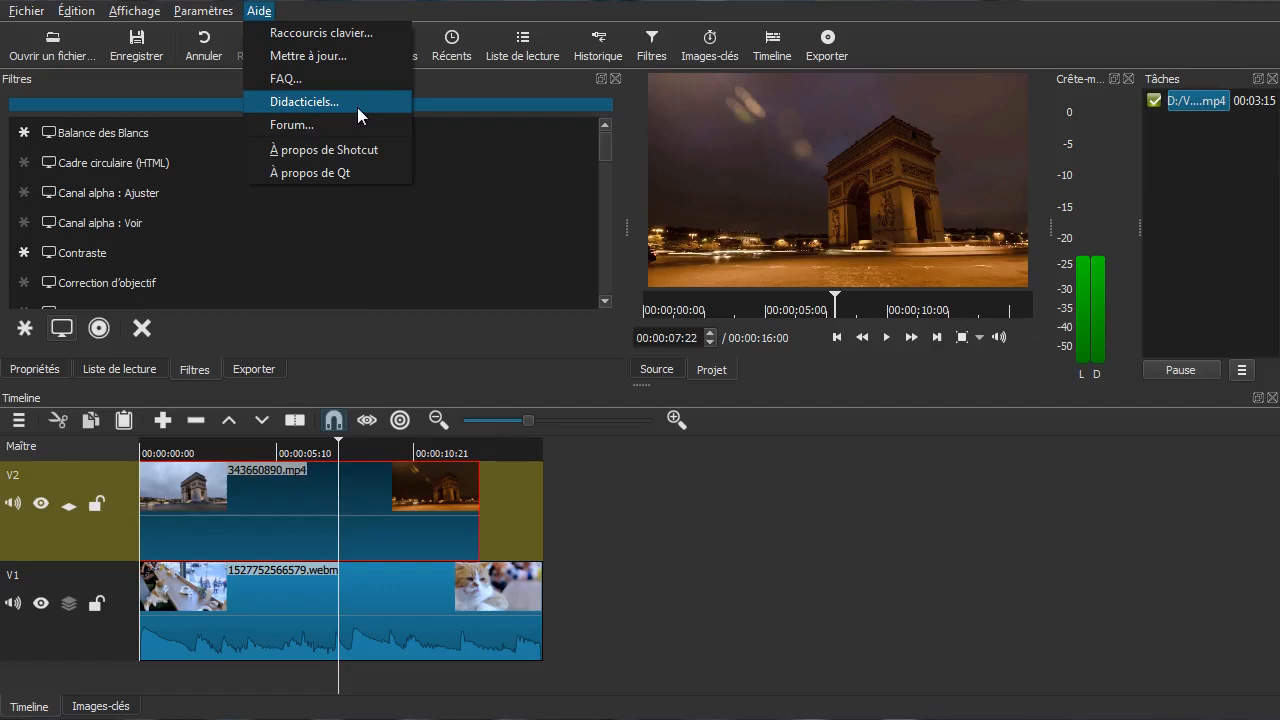
left_click(376, 33)
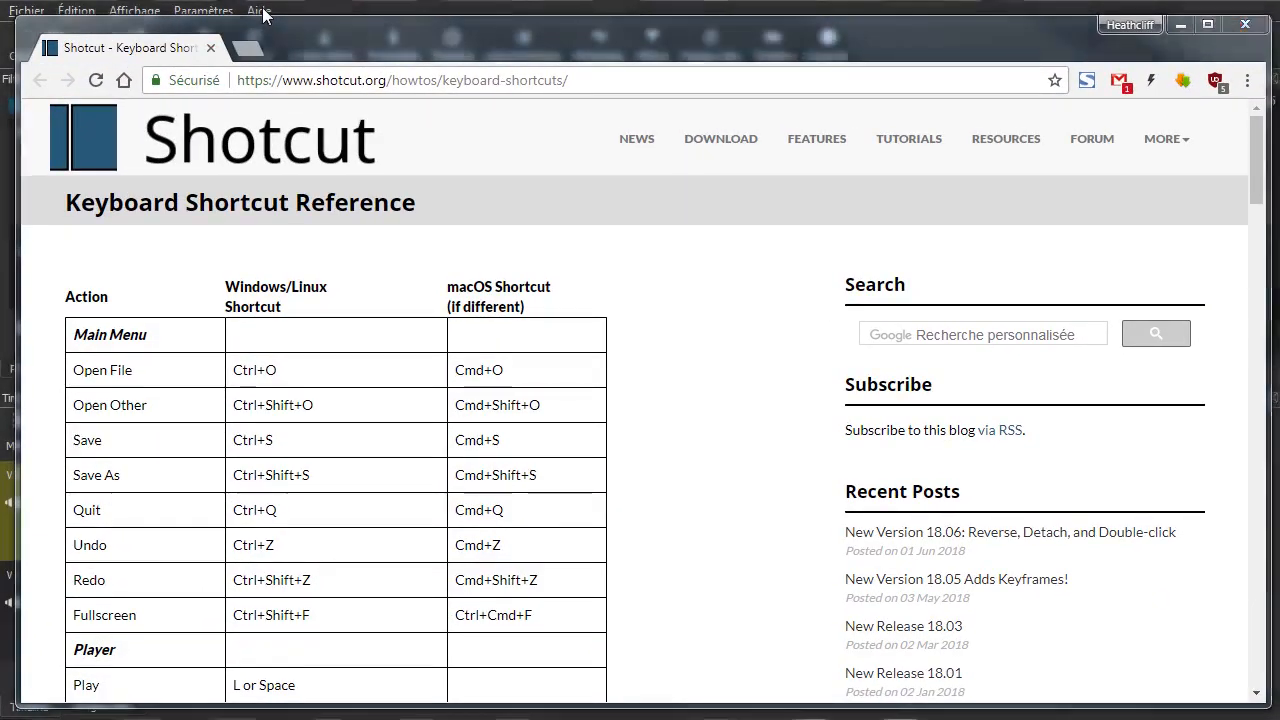
left_click(259, 10)
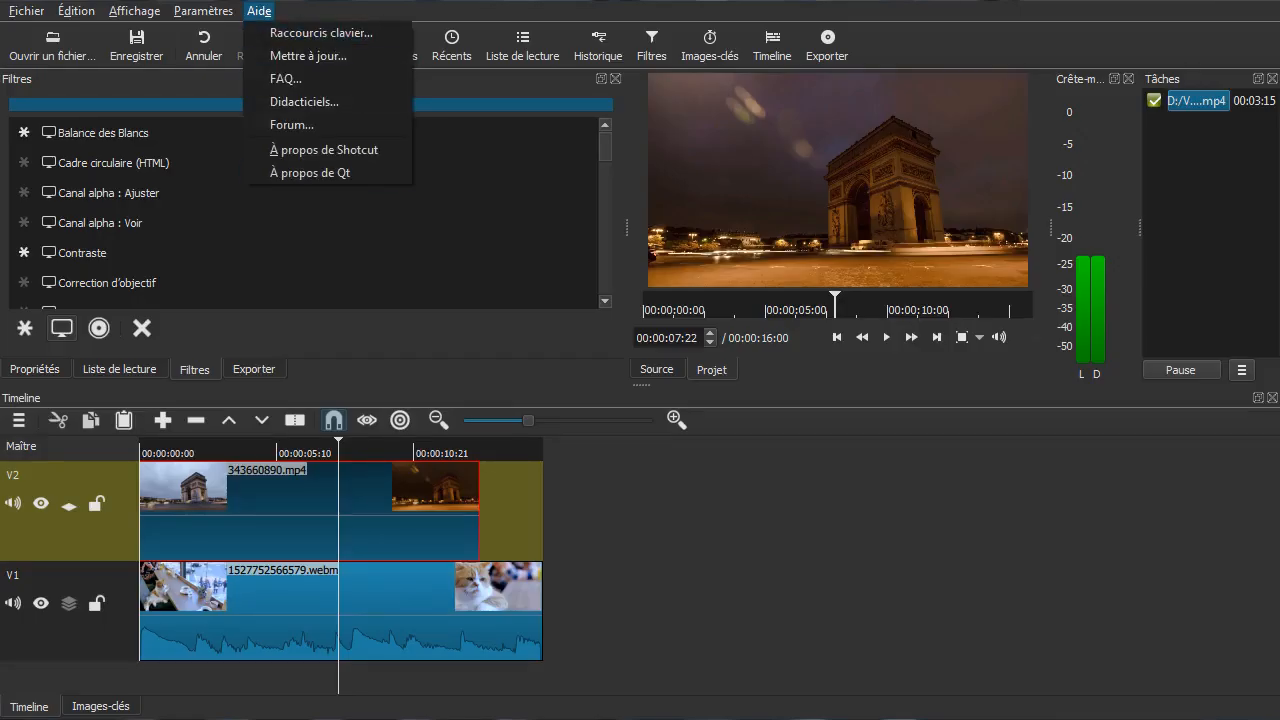
key("Escape")
key("alt+Tab")
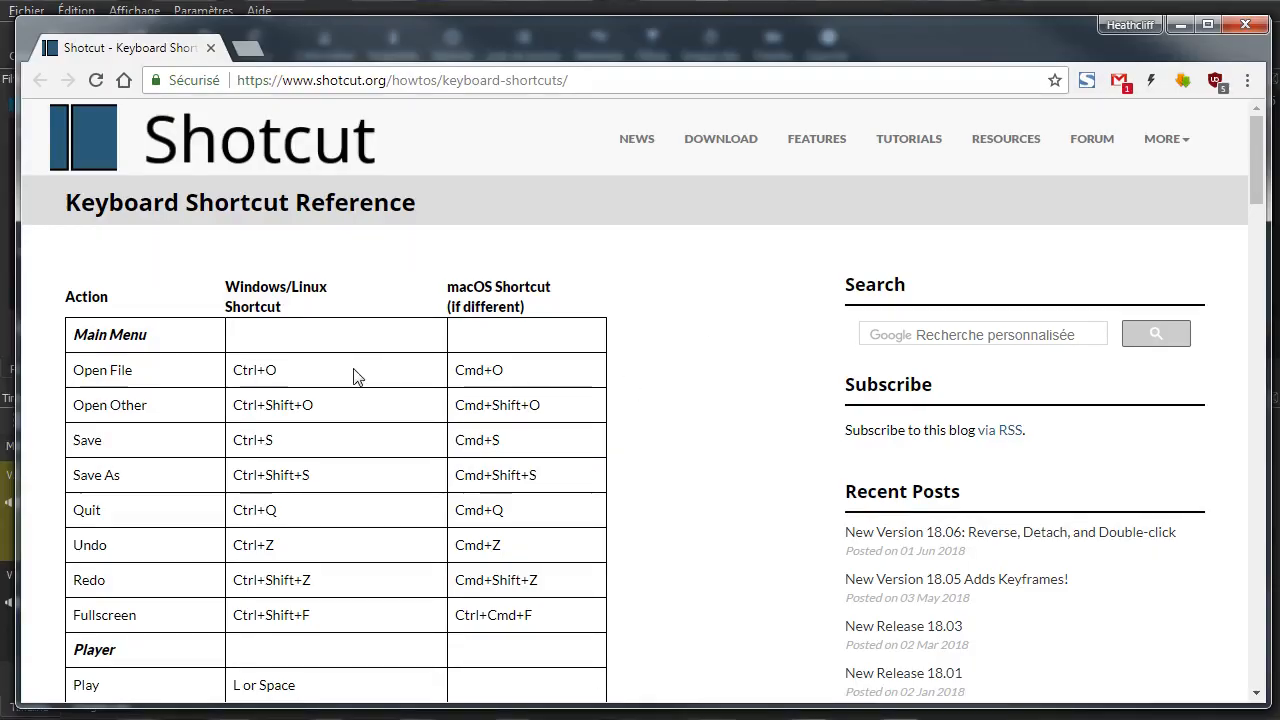
scroll(360, 376, "down", 3)
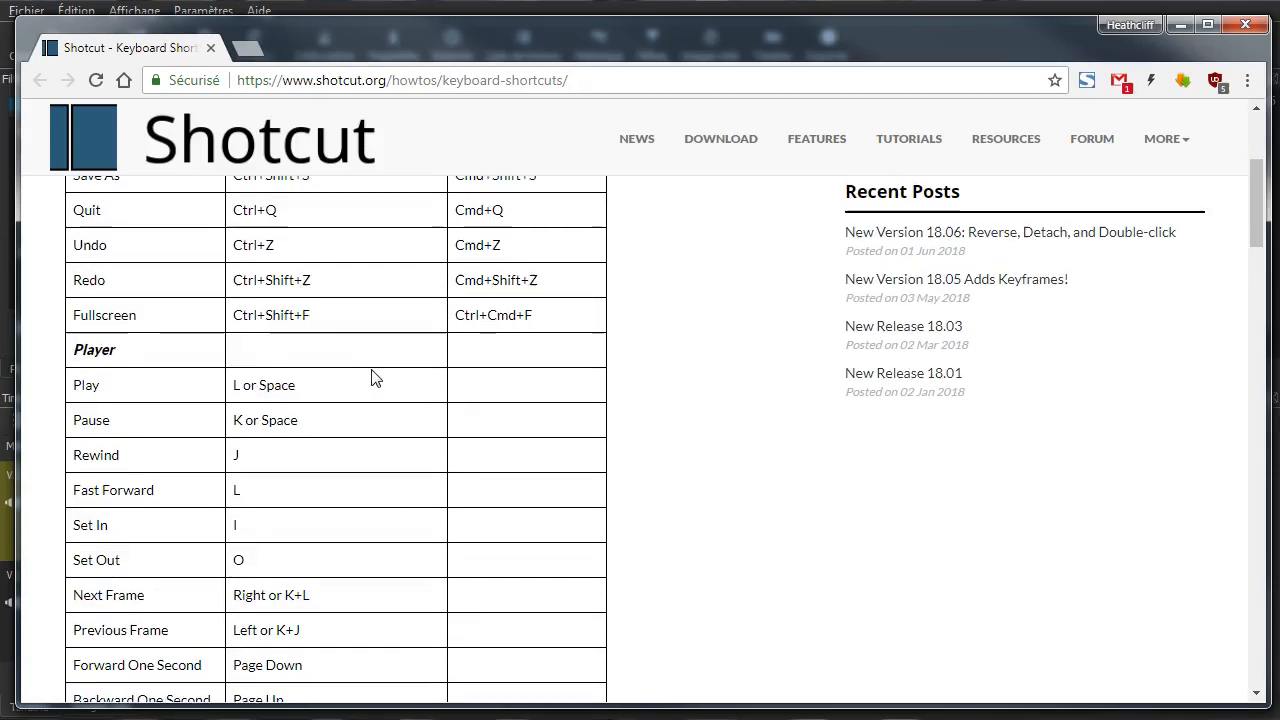
scroll(372, 380, "down", 5)
scroll(385, 383, "down", 10)
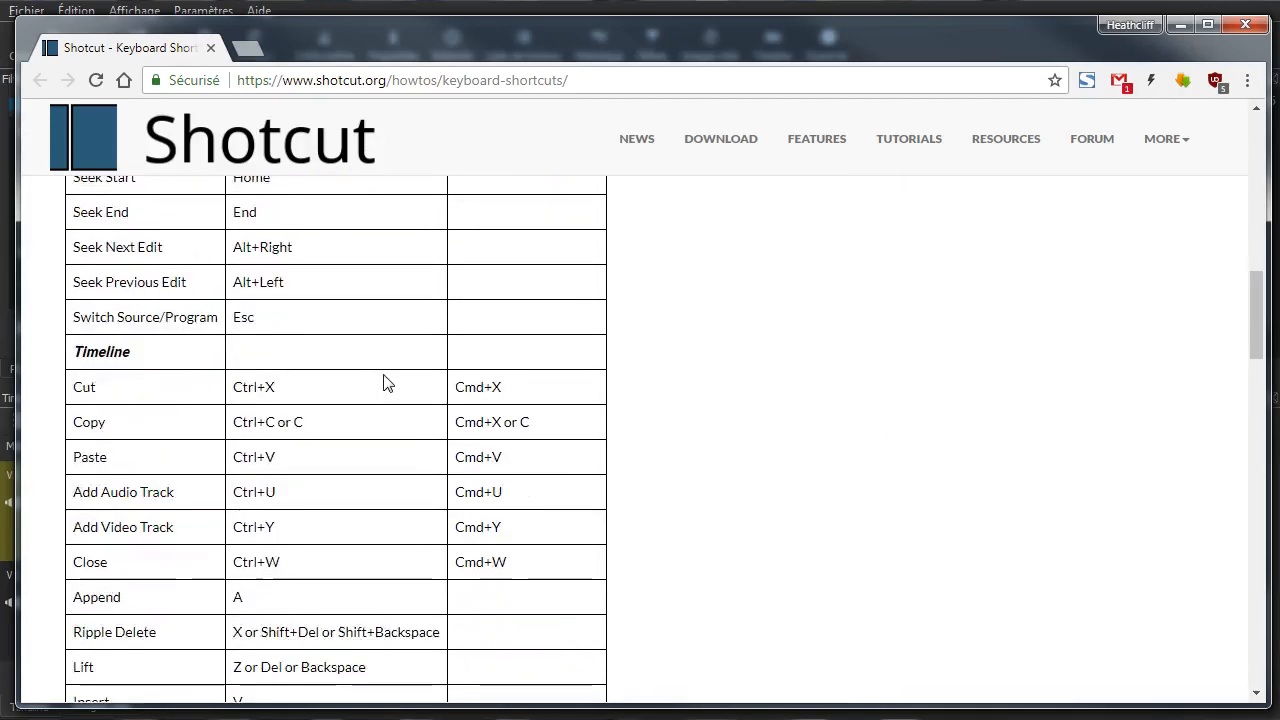
scroll(392, 384, "down", 6)
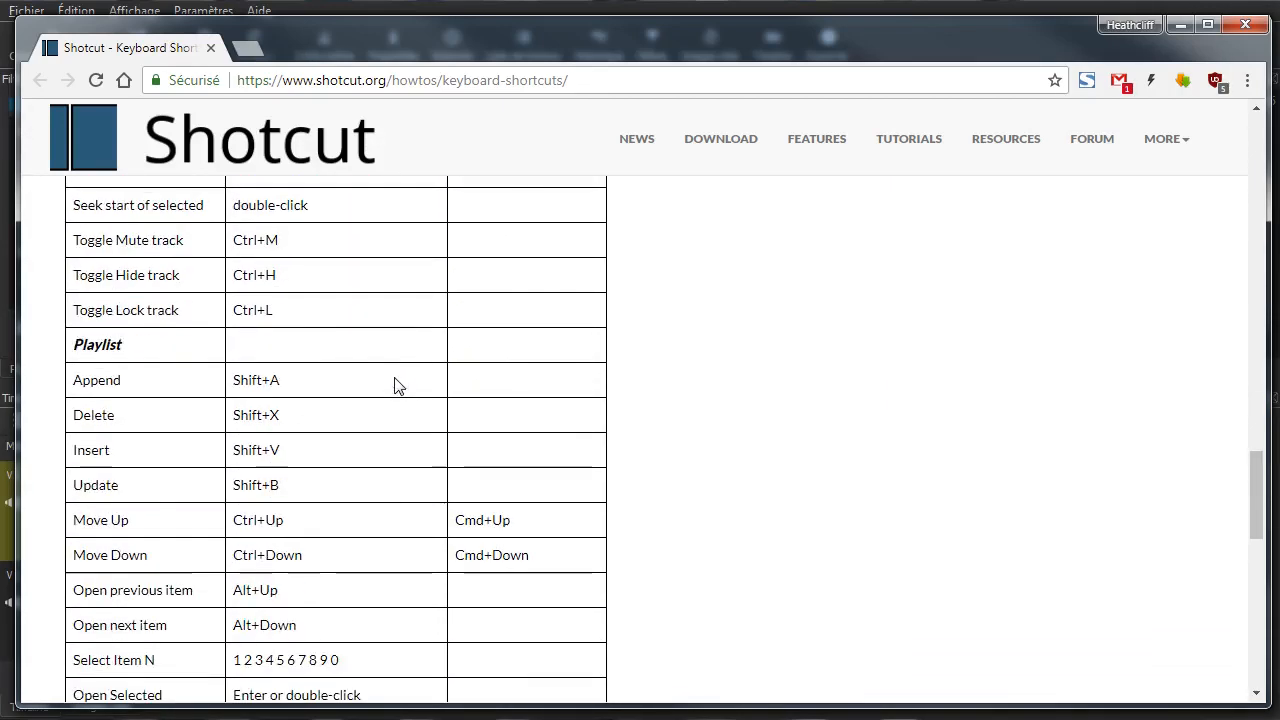
scroll(398, 384, "up", 3)
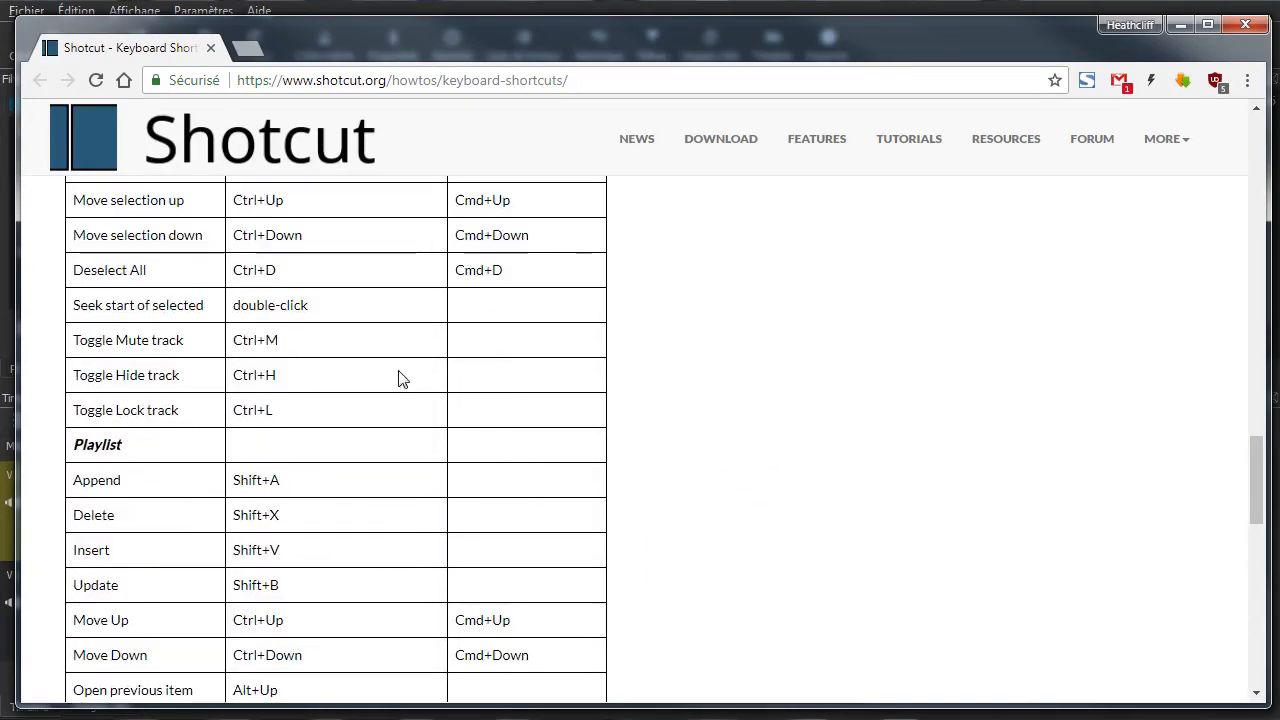
left_click(1252, 25)
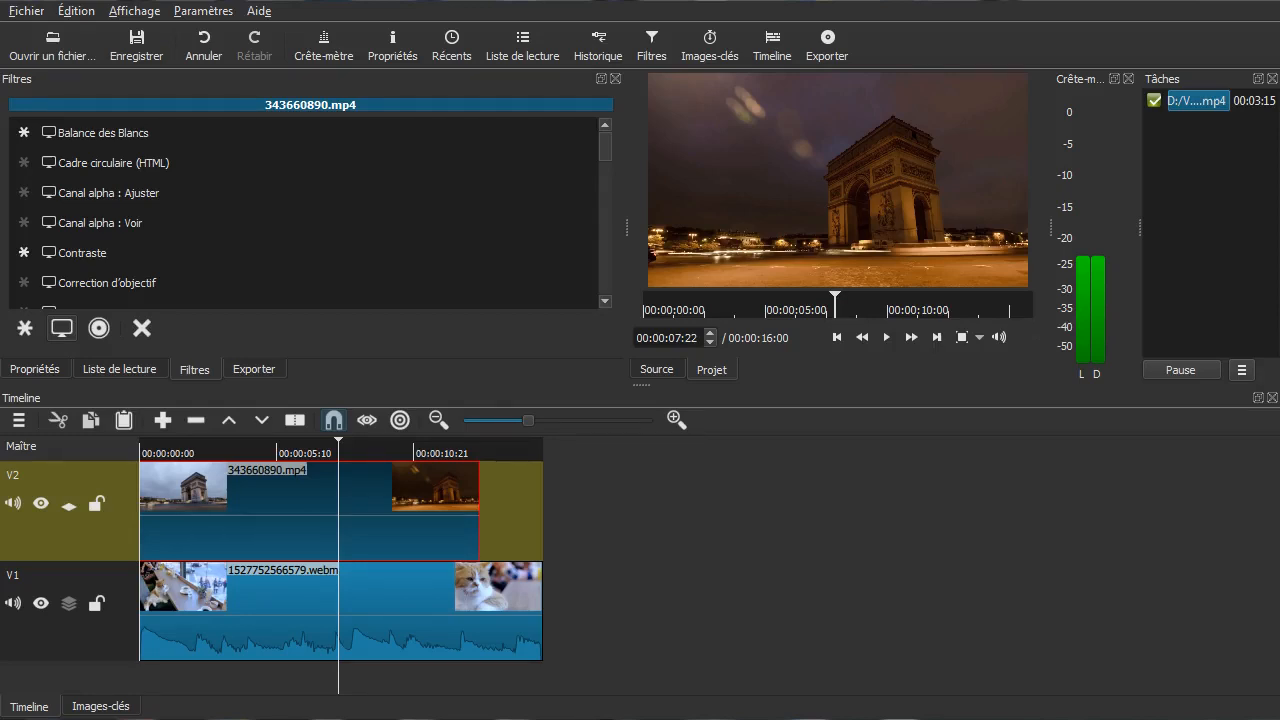
Step: Examine the export presets, from the custom and stock formats down to the intermediate, lossless and still image presets
left_click(250, 369)
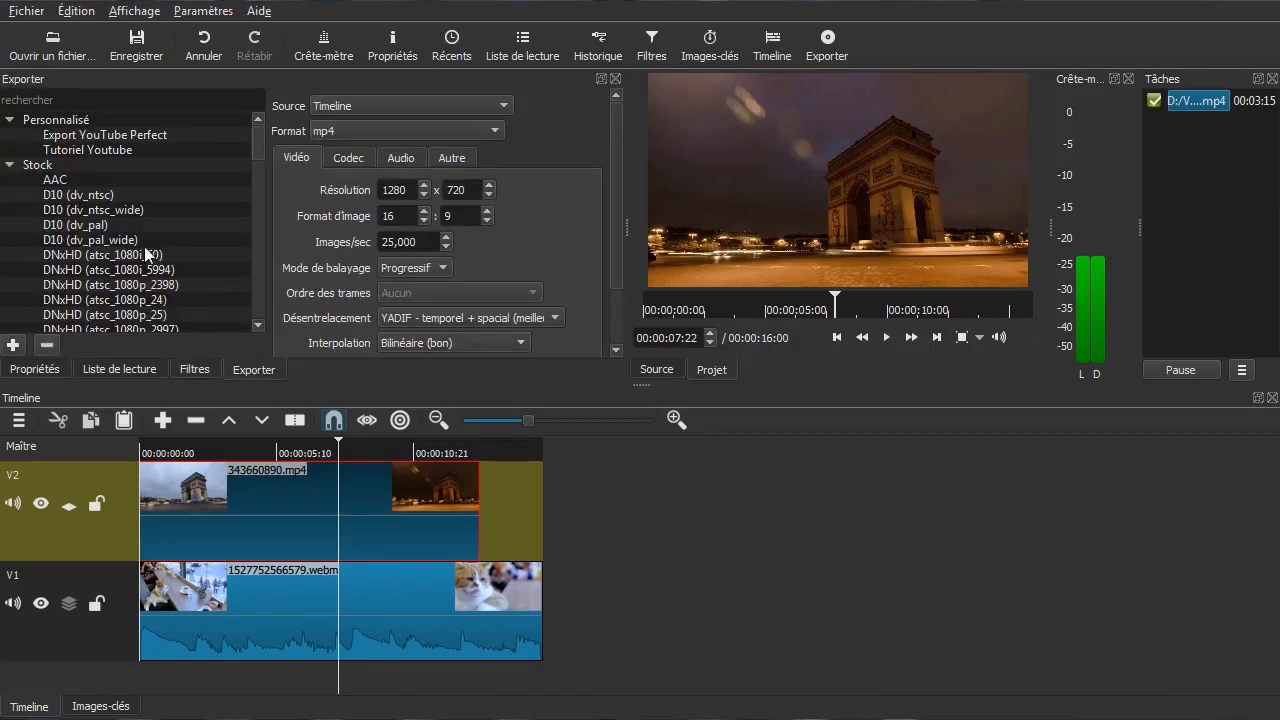
scroll(144, 246, "down", 10)
scroll(144, 247, "down", 7)
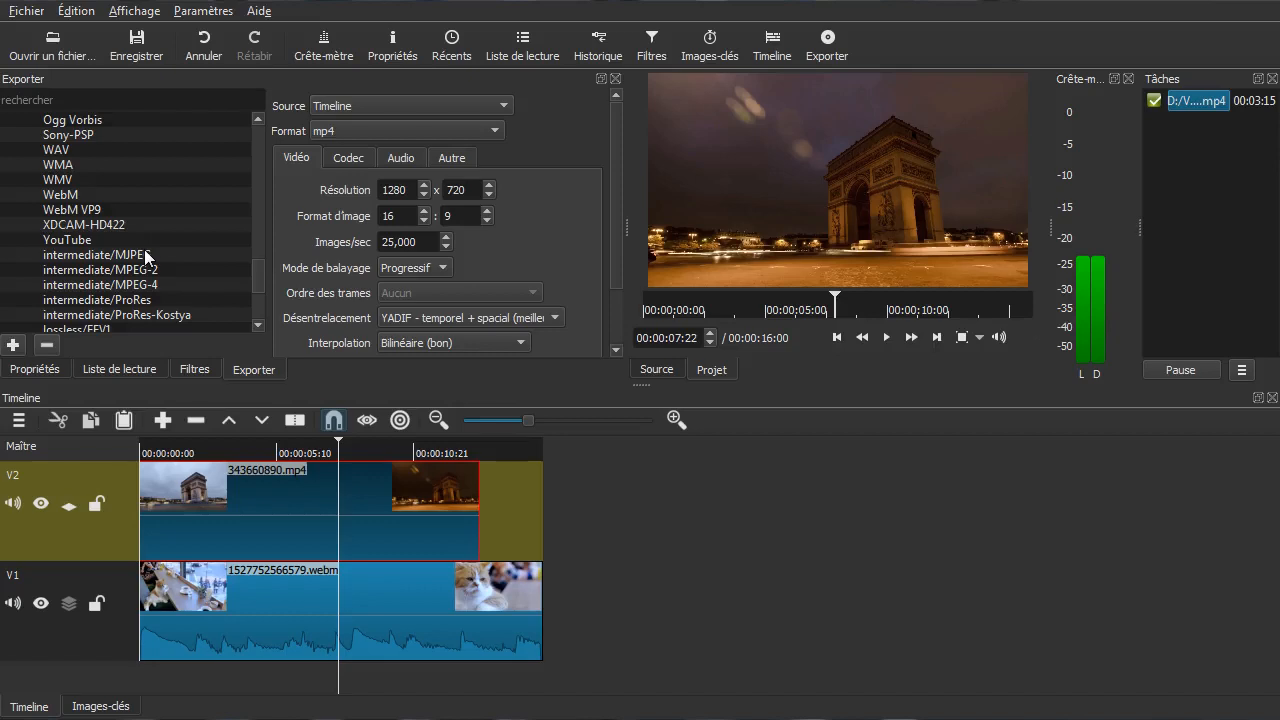
scroll(145, 252, "down", 3)
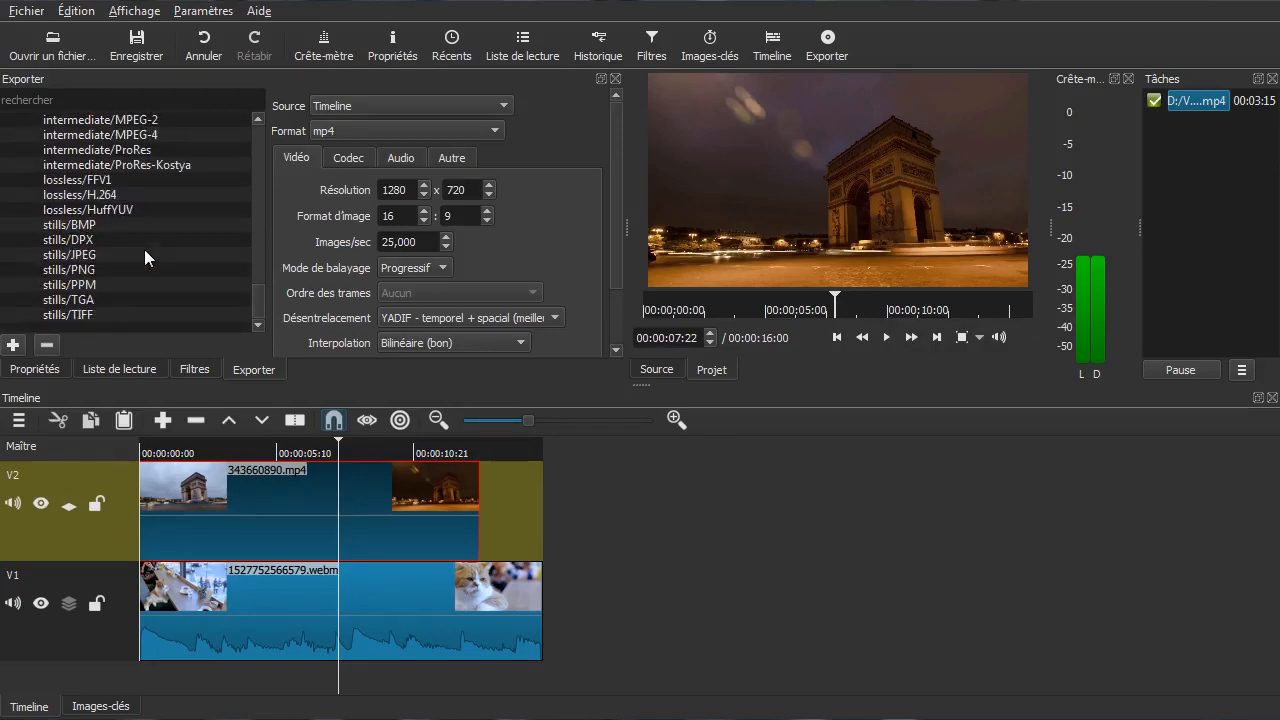
scroll(145, 250, "up", 3)
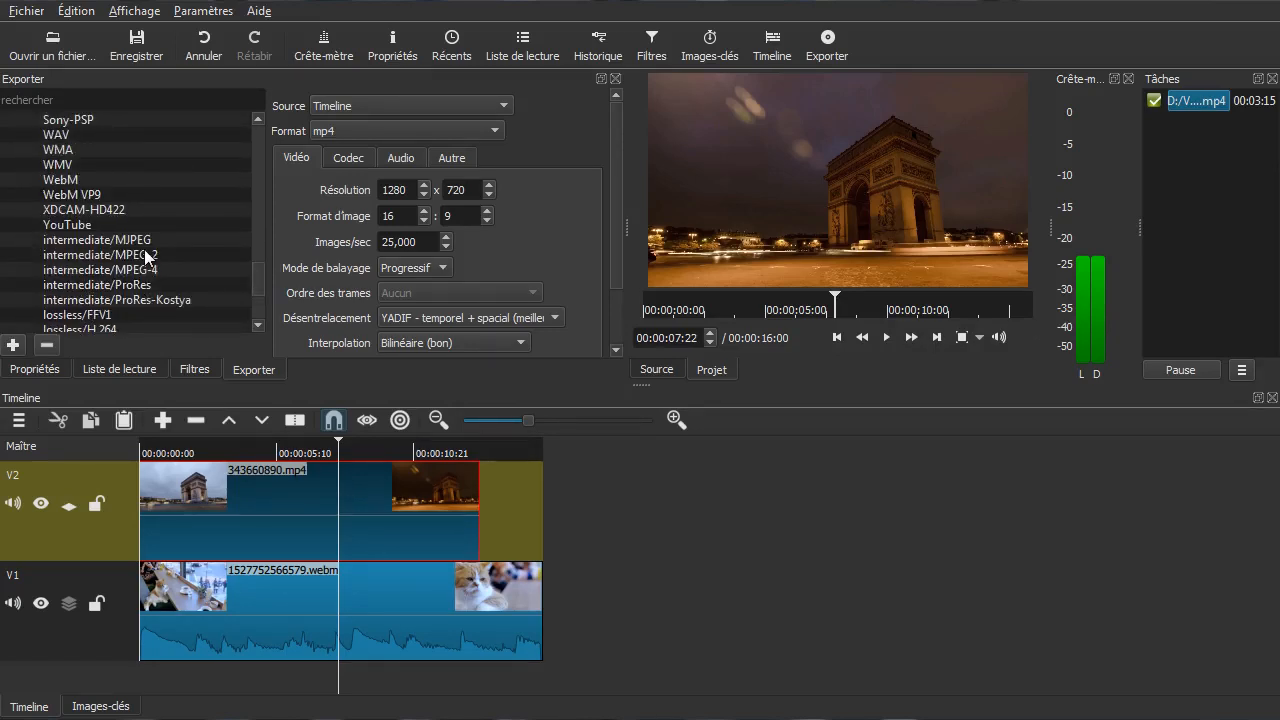
scroll(145, 256, "up", 6)
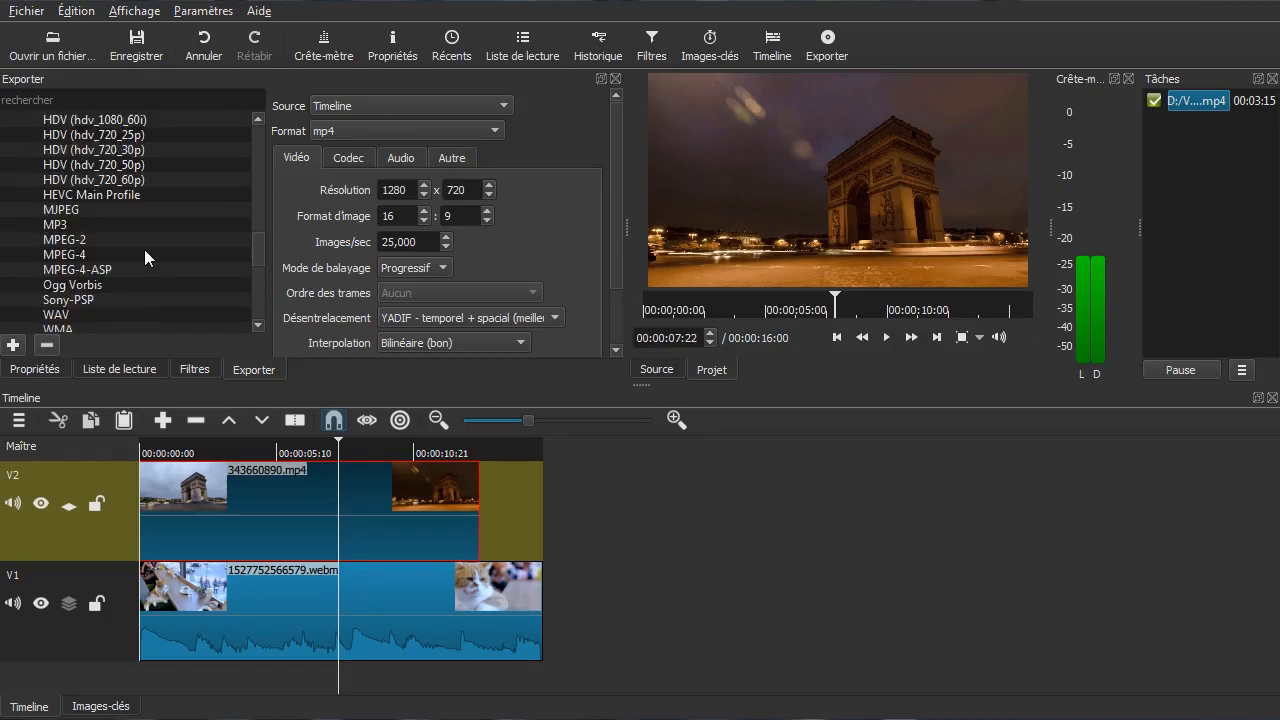
scroll(145, 252, "up", 14)
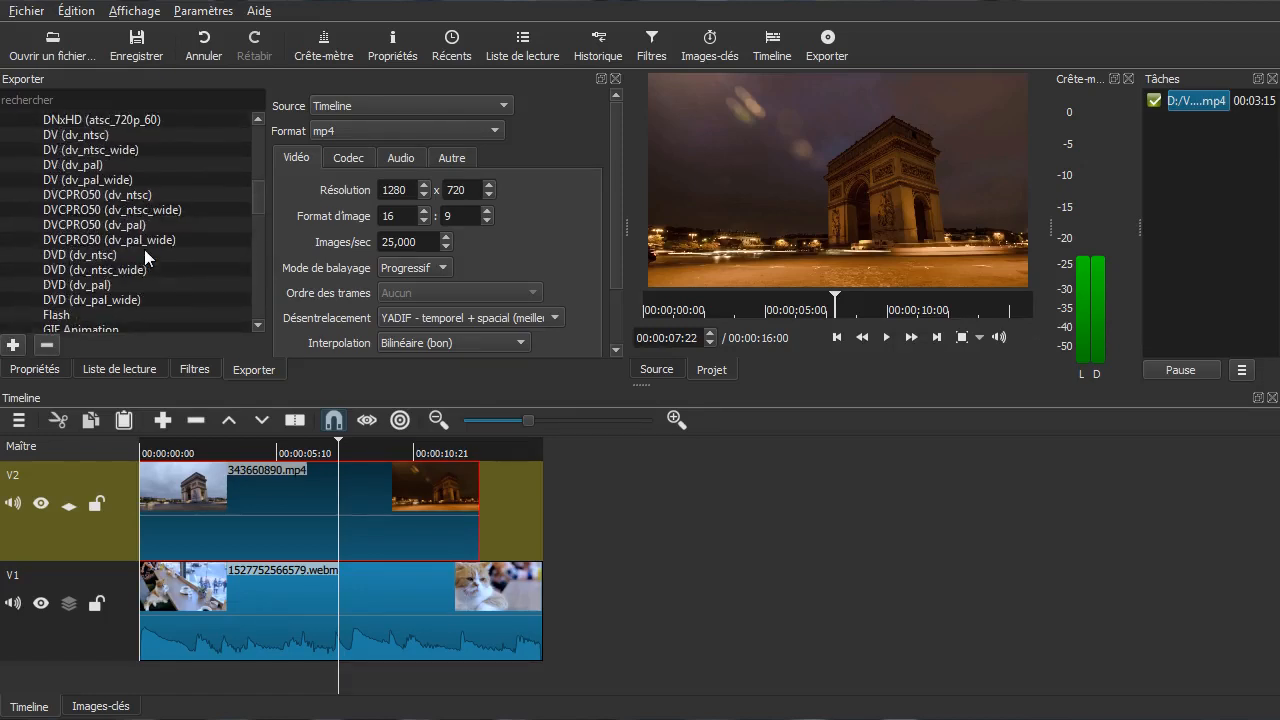
scroll(144, 254, "up", 2)
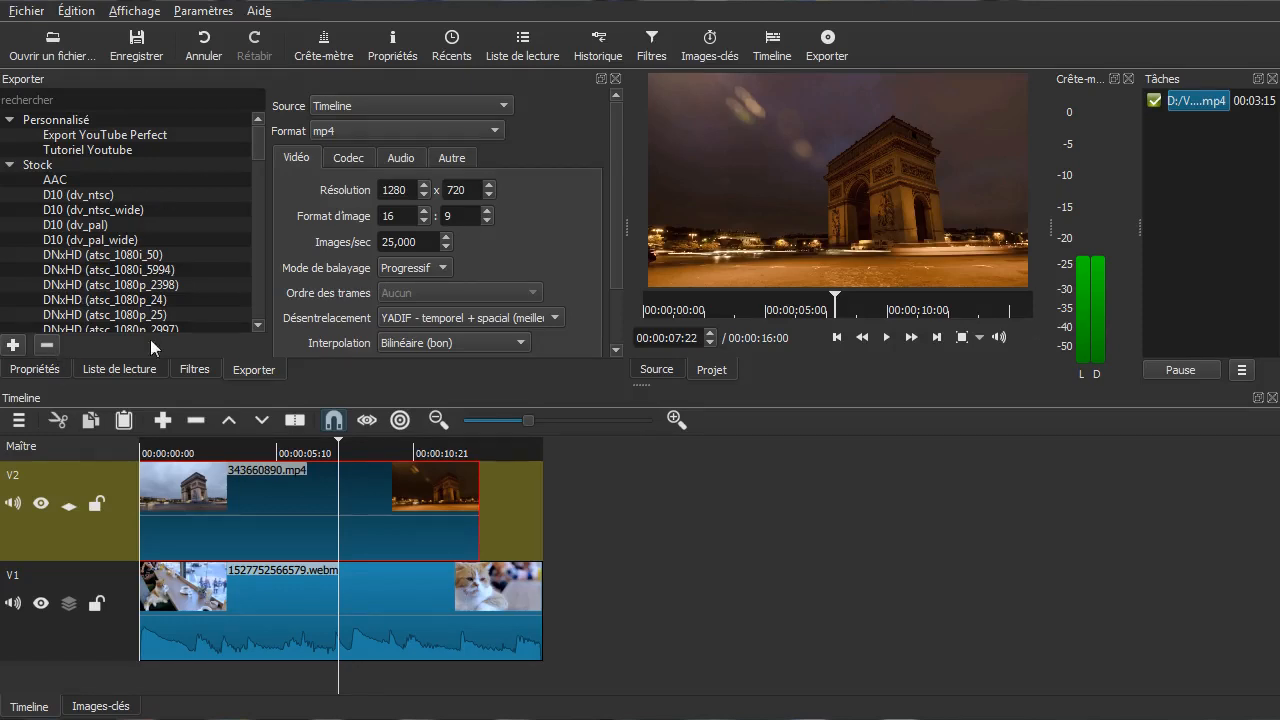
Step: Look over the playlist, the video filter list and the project and player options in the application settings
left_click(112, 370)
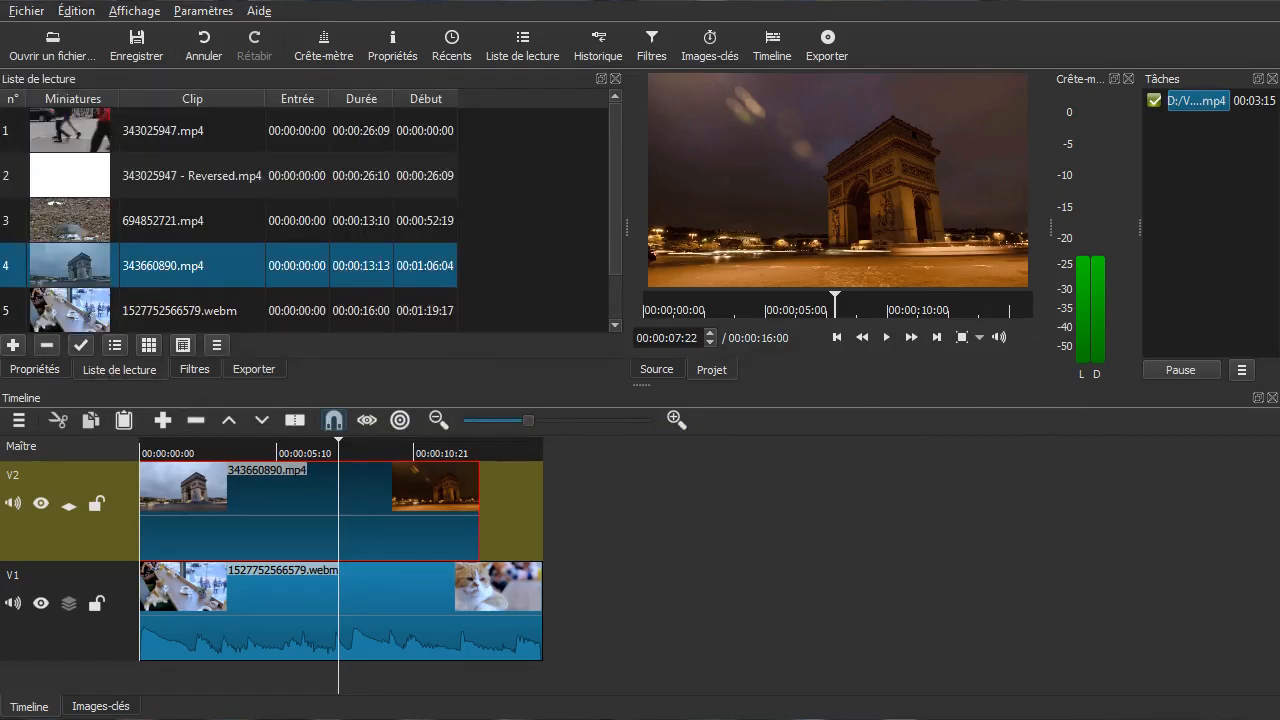
left_click(188, 370)
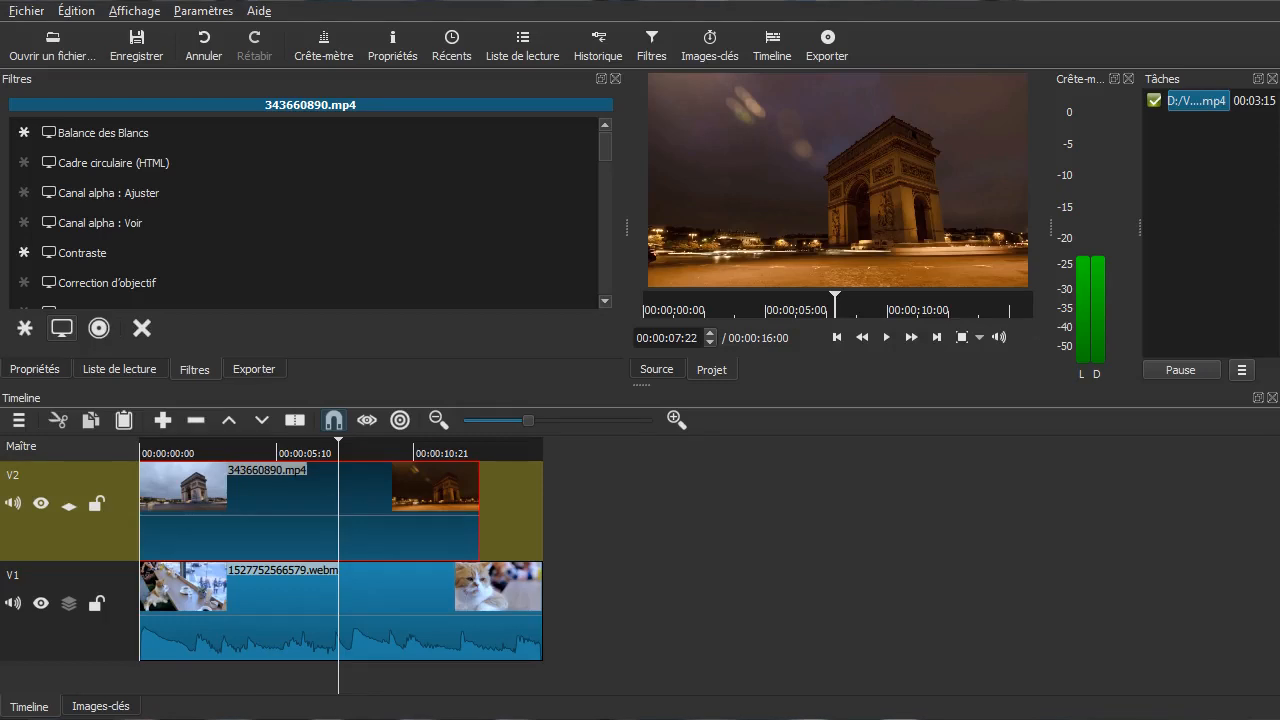
left_click(182, 12)
mouse_move(221, 81)
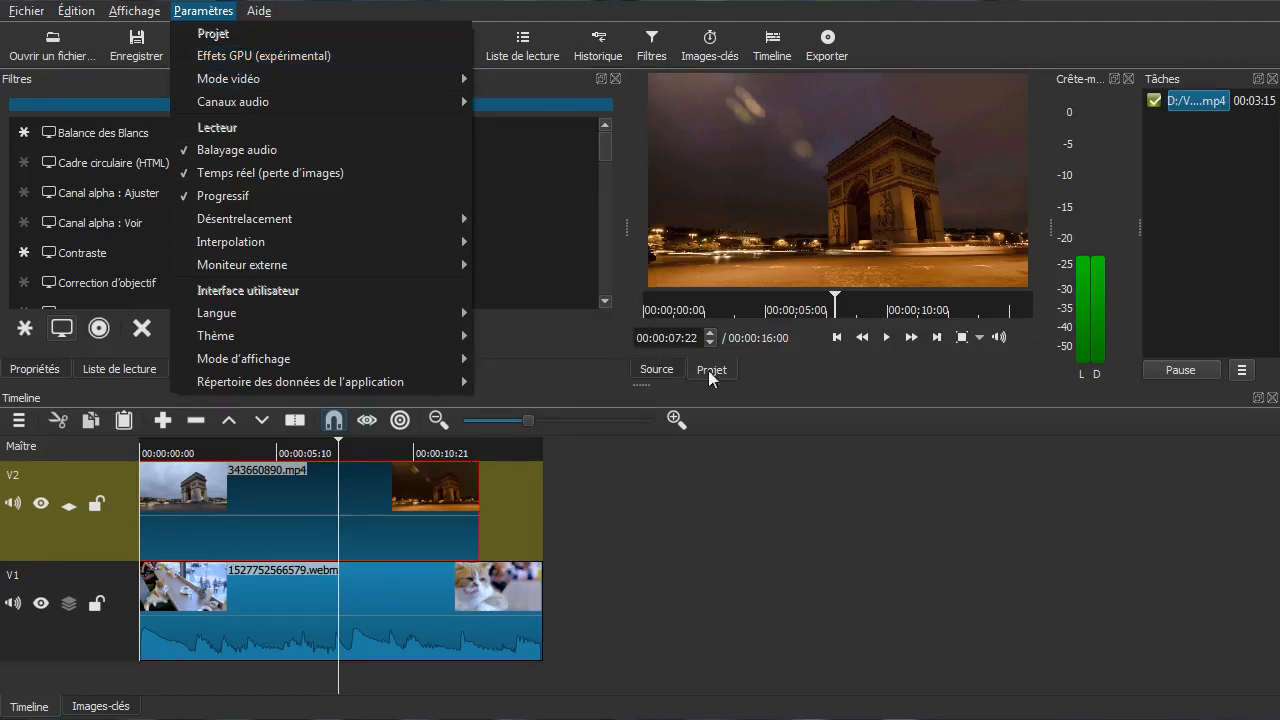
left_click(941, 556)
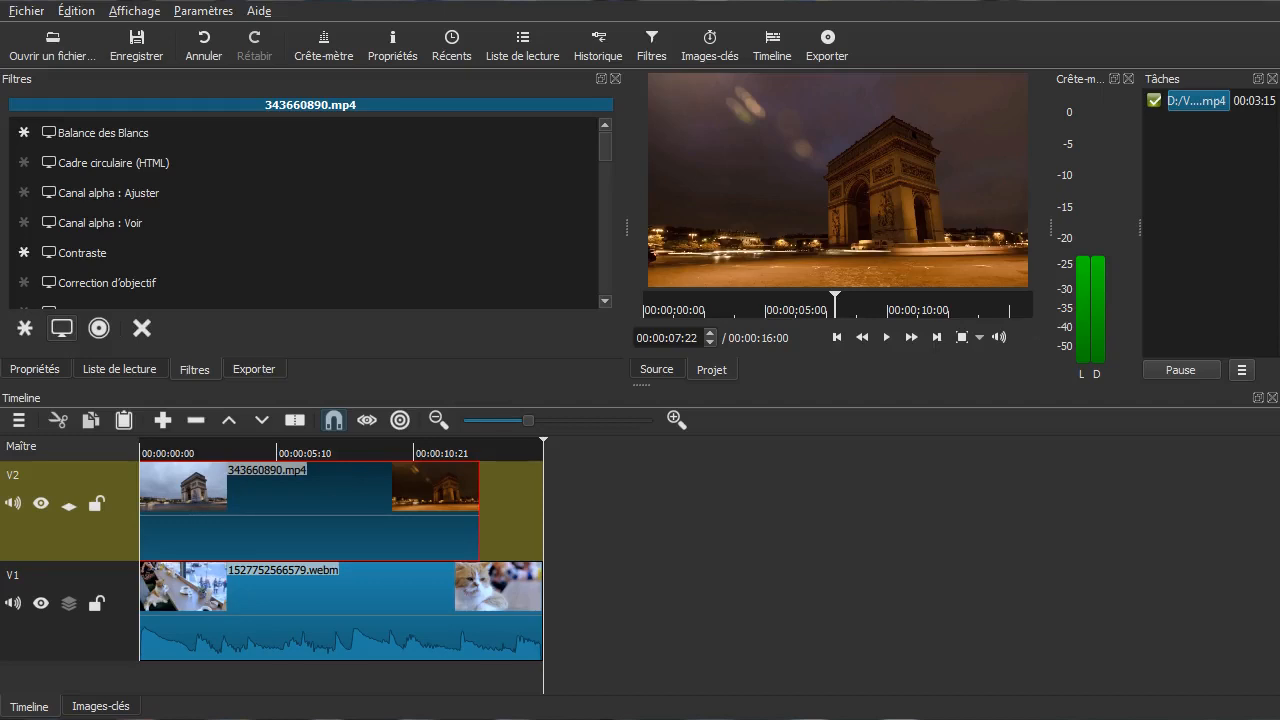
Step: Examine the FFmpeg, AMD AMF and MLT upgrade notes on the Shotcut news page in the browser, and return to Shotcut
left_click_drag(1279, 105, 861, 56)
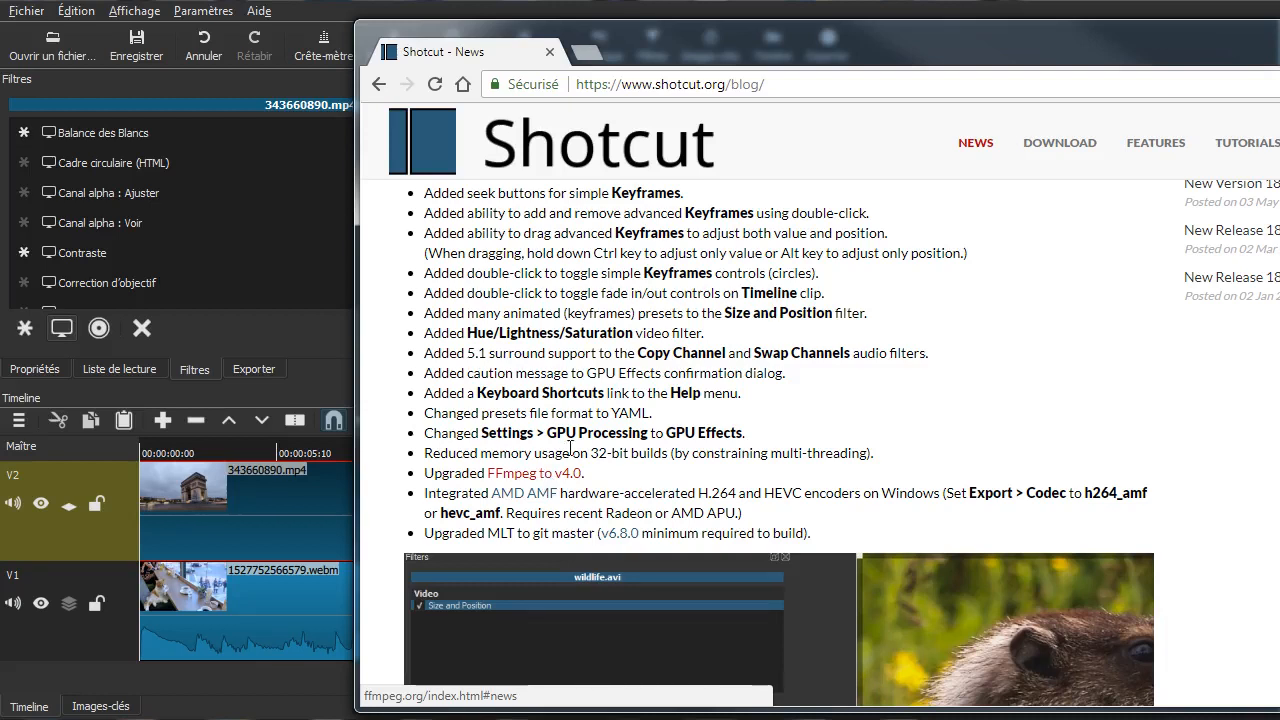
left_click_drag(777, 45, 824, 40)
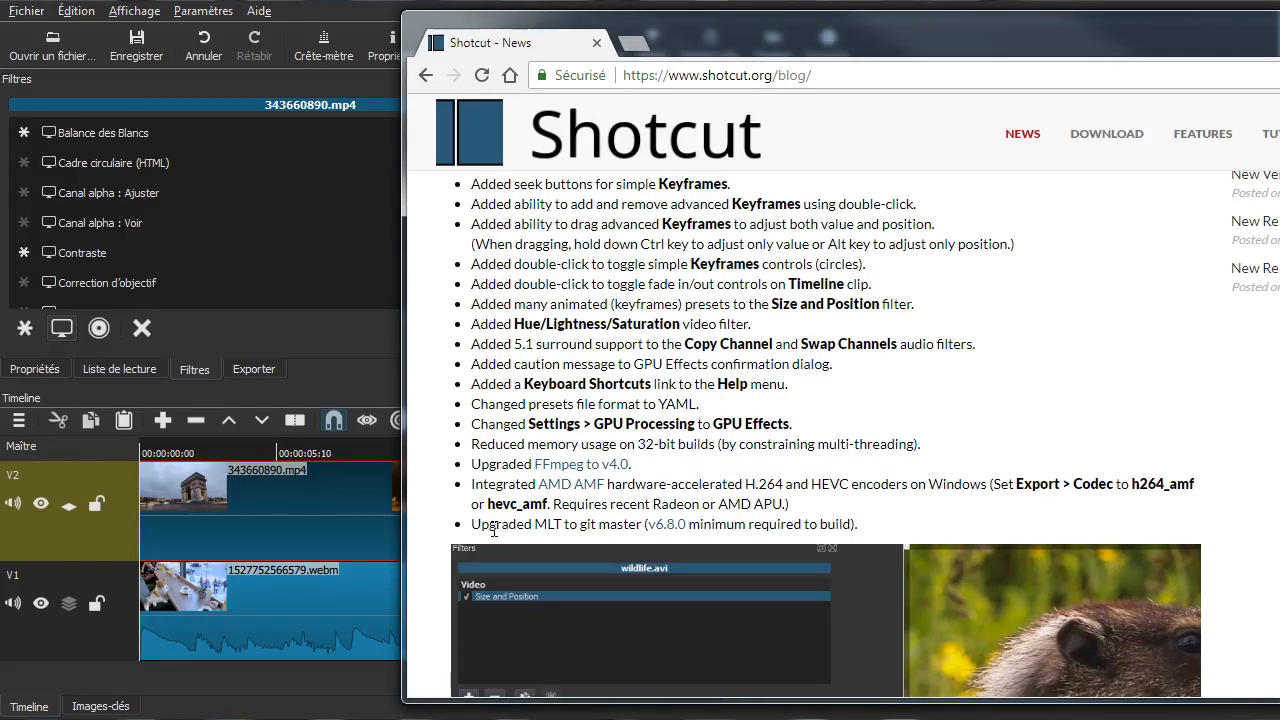
double_click(548, 524)
left_click_drag(856, 35, 1062, 147)
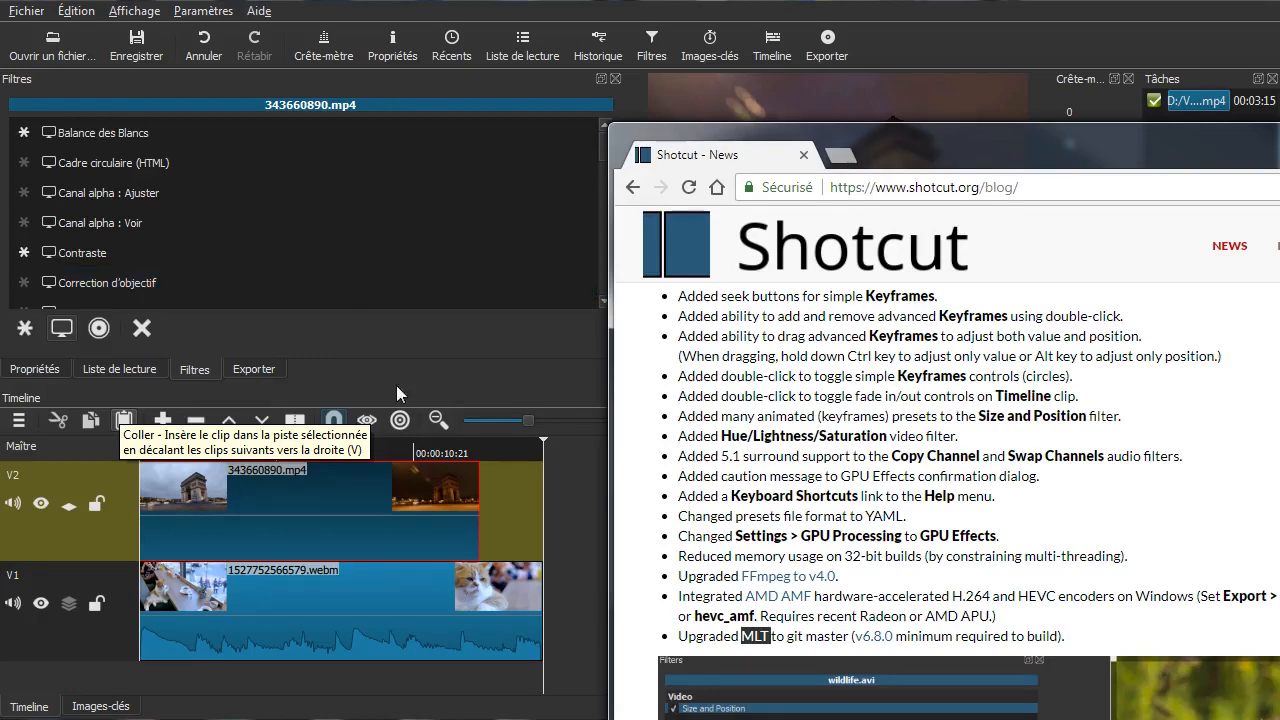
left_click(800, 640)
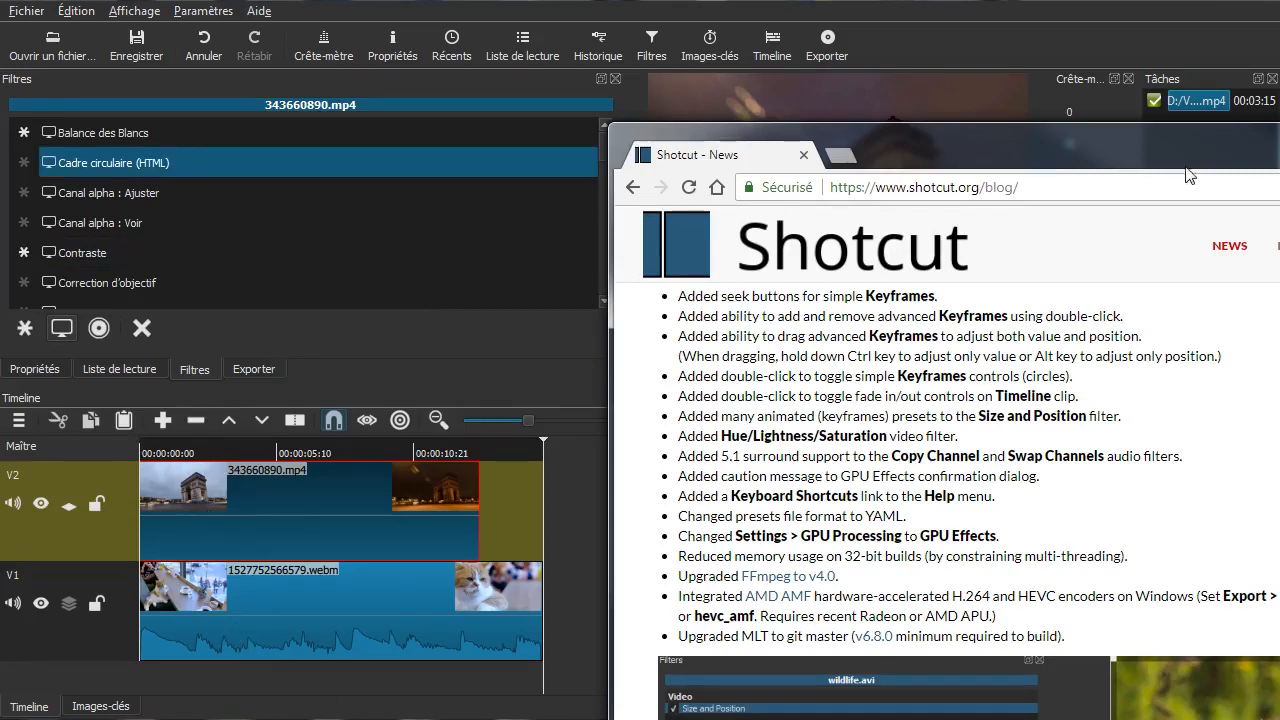
left_click(110, 162)
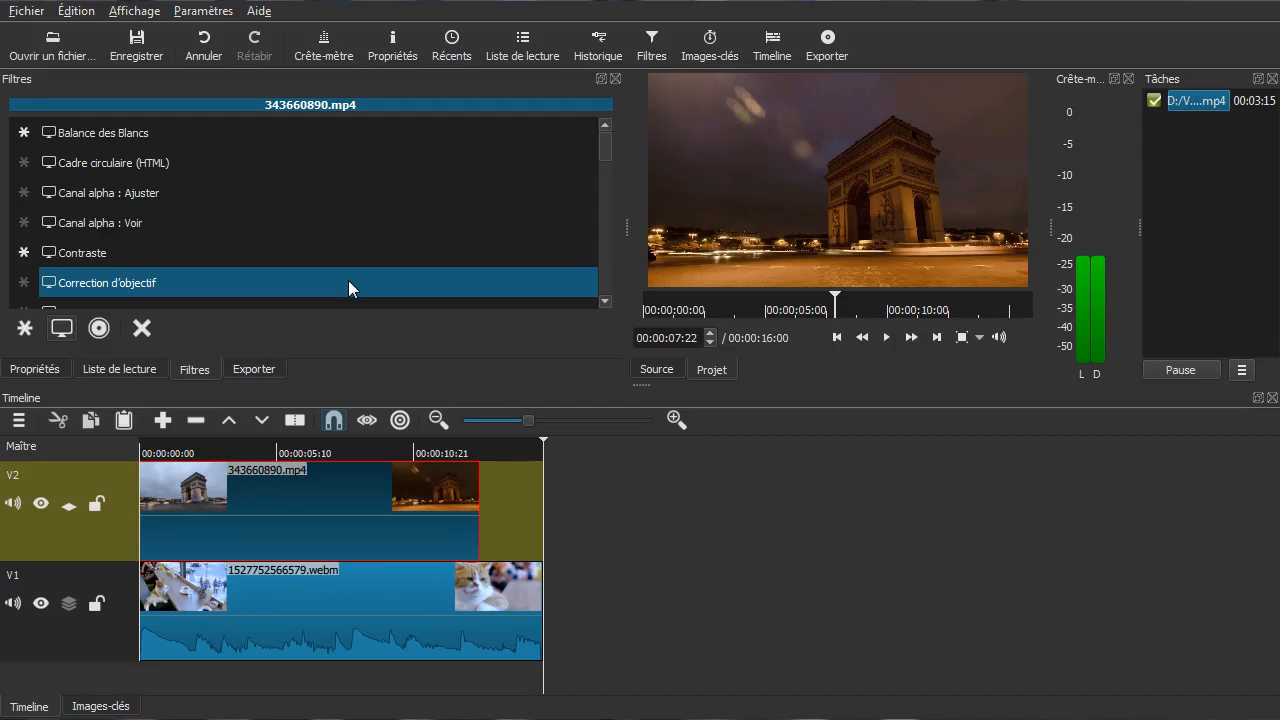
Step: Detach the audio of the 1527752566579.webm clip on track V1 onto its own audio track
right_click(294, 597)
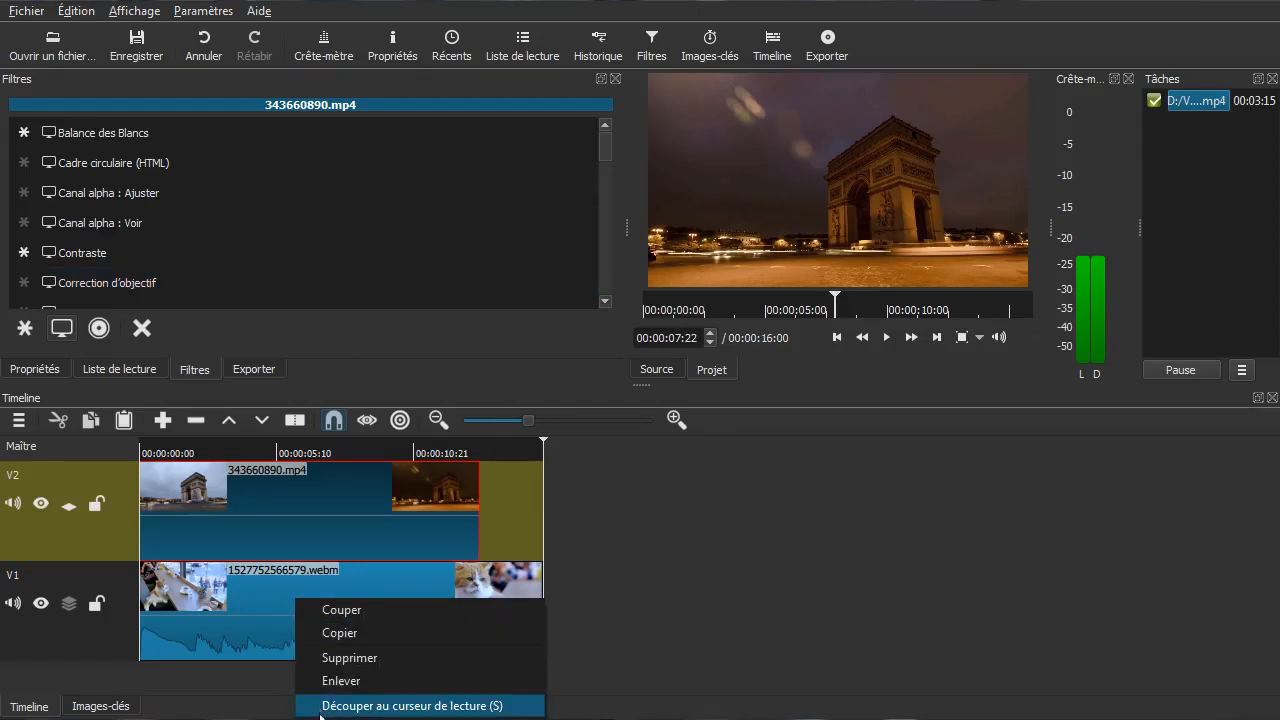
left_click(322, 712)
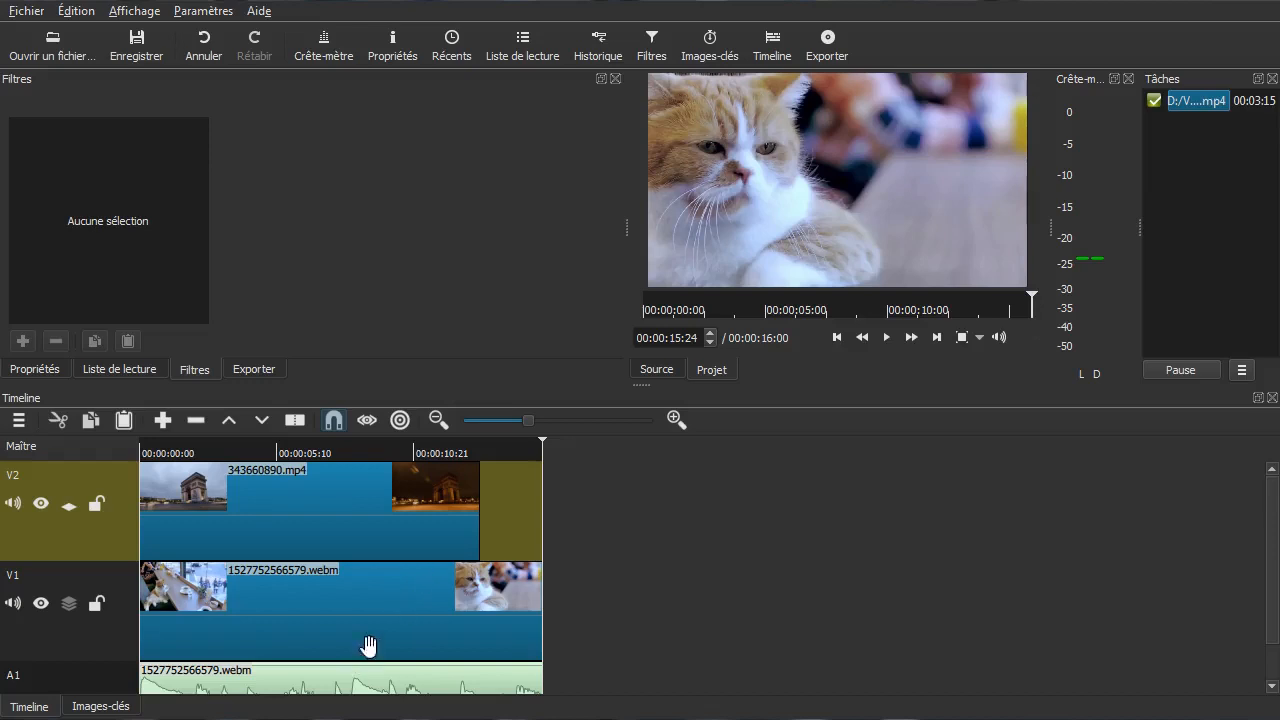
scroll(650, 603, "down", 2)
scroll(280, 623, "up", 1)
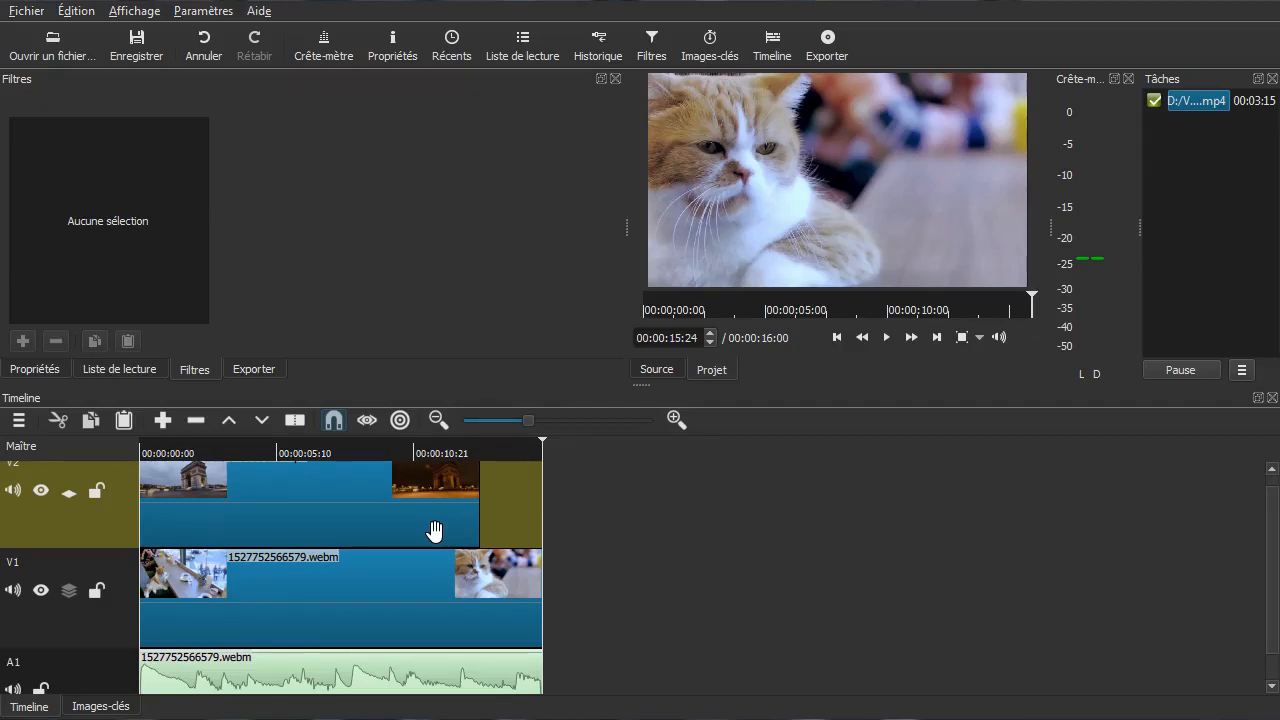
Step: Open 343660890.mp4 from the playlist in the source player and review its video properties
left_click(14, 371)
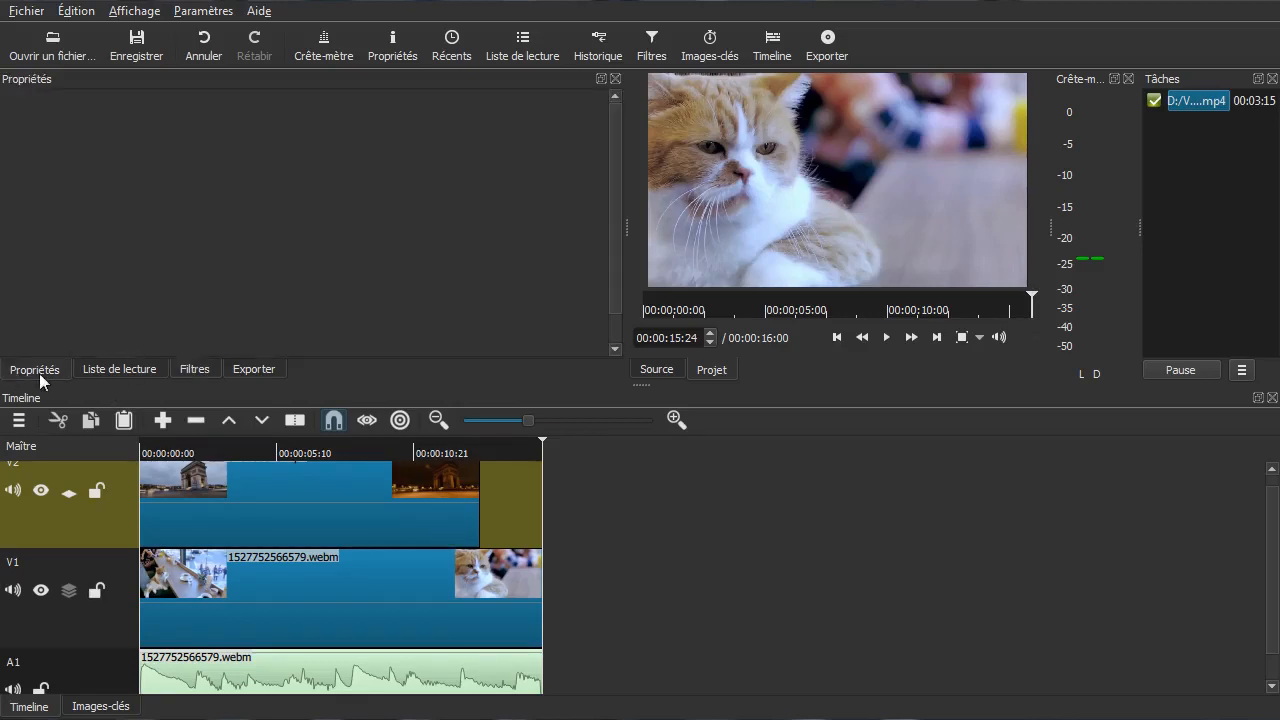
left_click(126, 370)
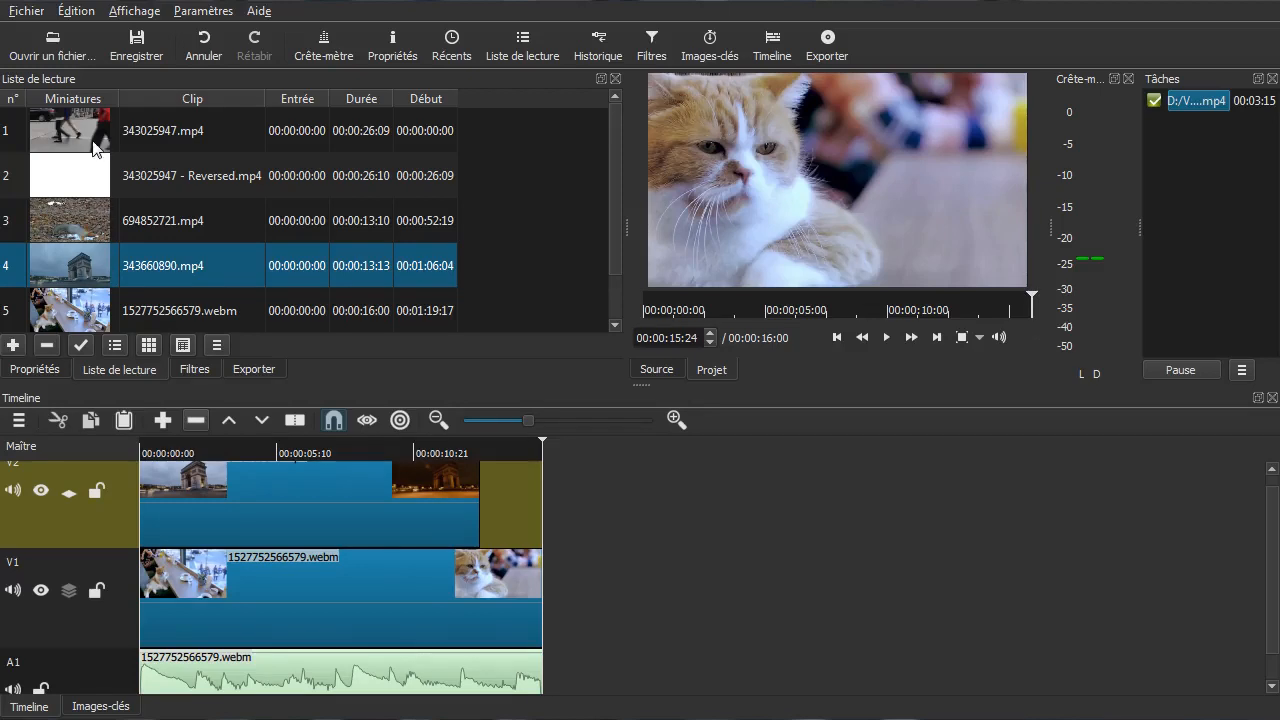
double_click(78, 272)
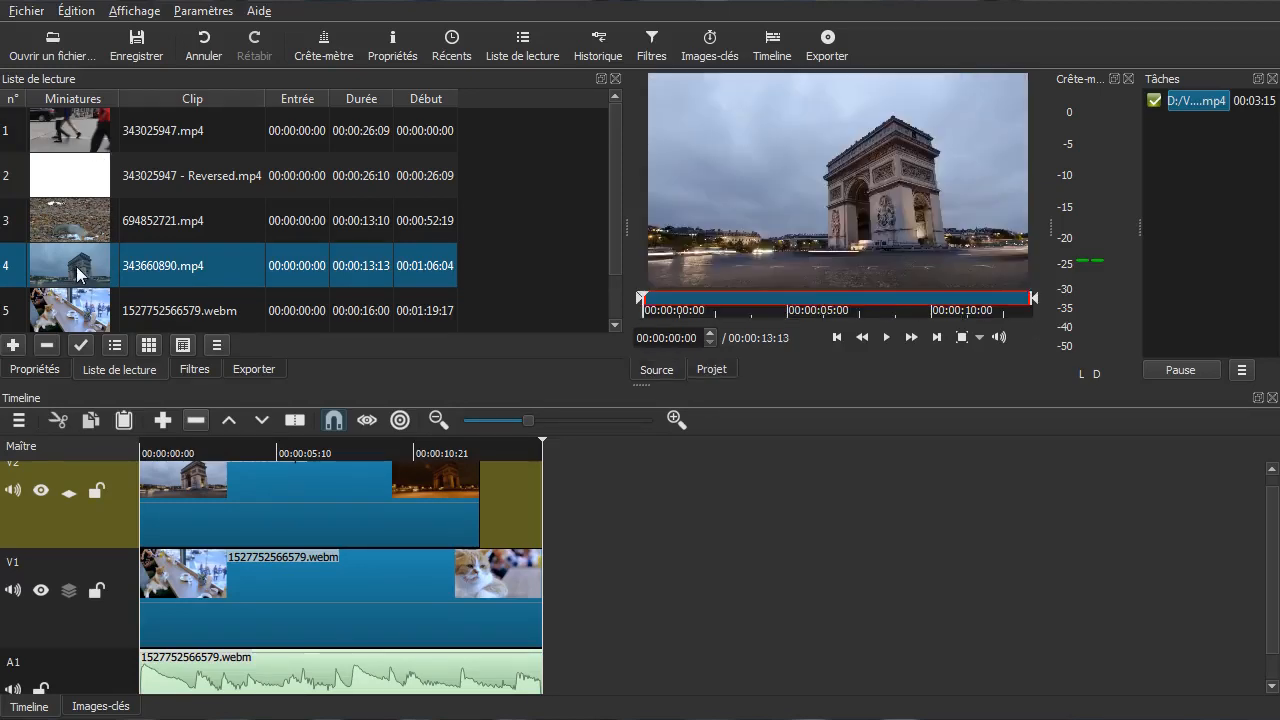
left_click(34, 370)
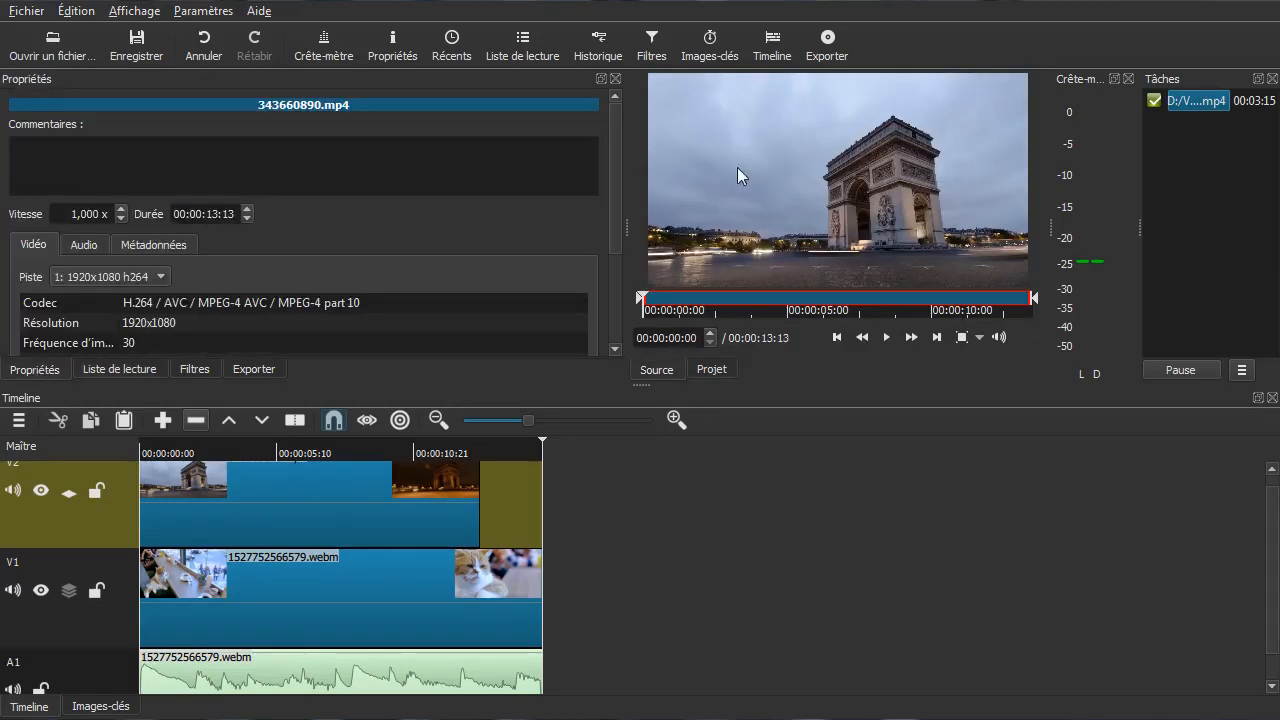
scroll(612, 246, "down", 1)
scroll(610, 241, "down", 5)
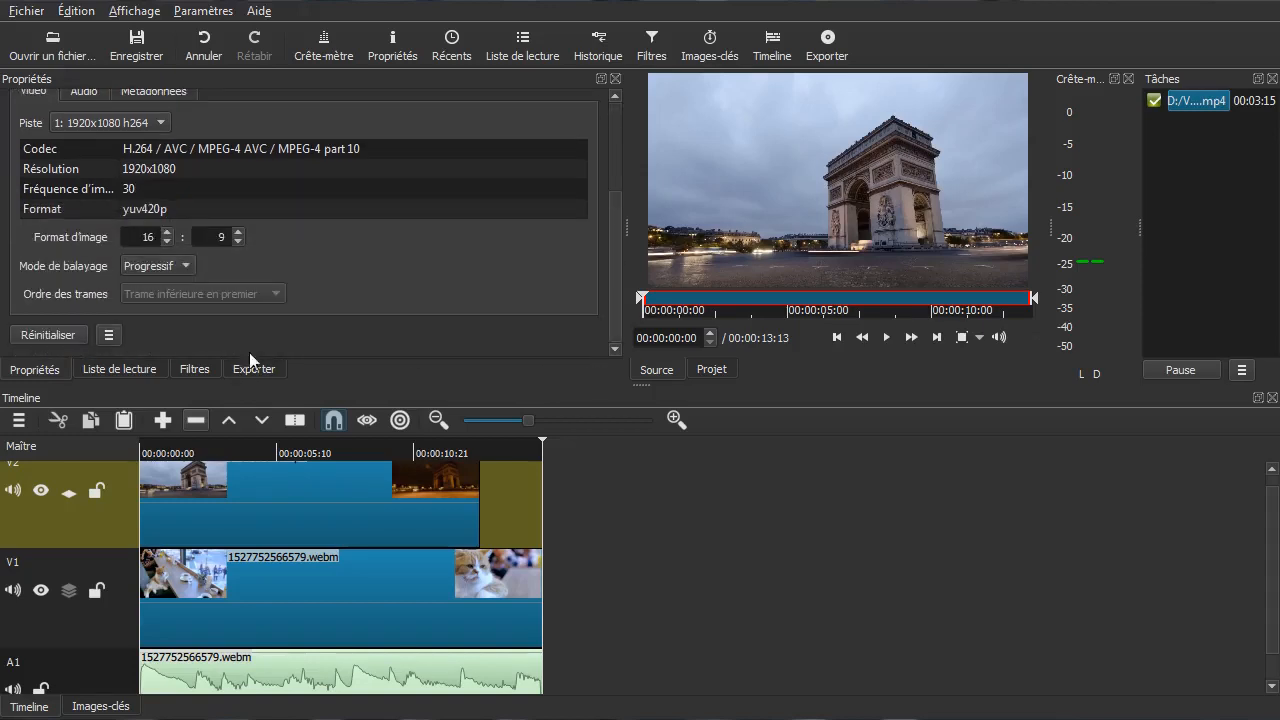
Step: Compare the FFV1/FLAC MKV, ProRes/ALAC MOV and H.264/AAC MP4 quality levels offered for reversing 343660890.mp4, and cancel the conversion
left_click(110, 338)
left_click(159, 446)
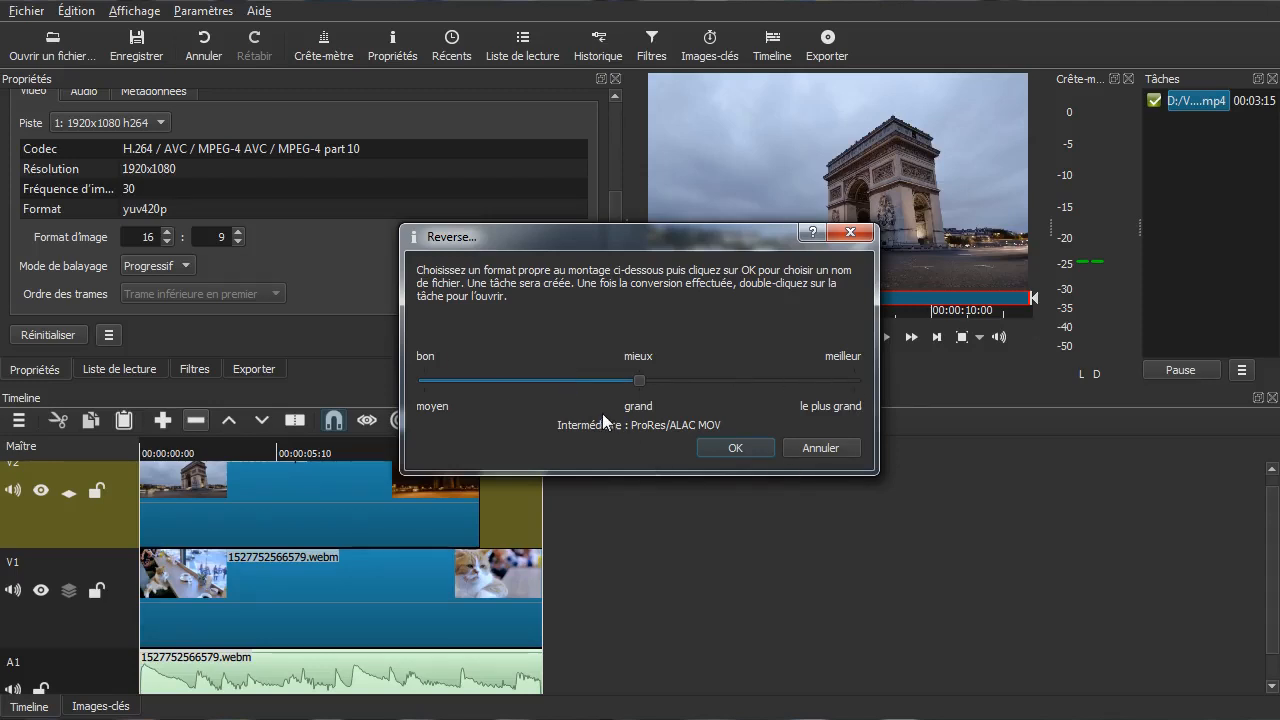
left_click_drag(644, 377, 855, 380)
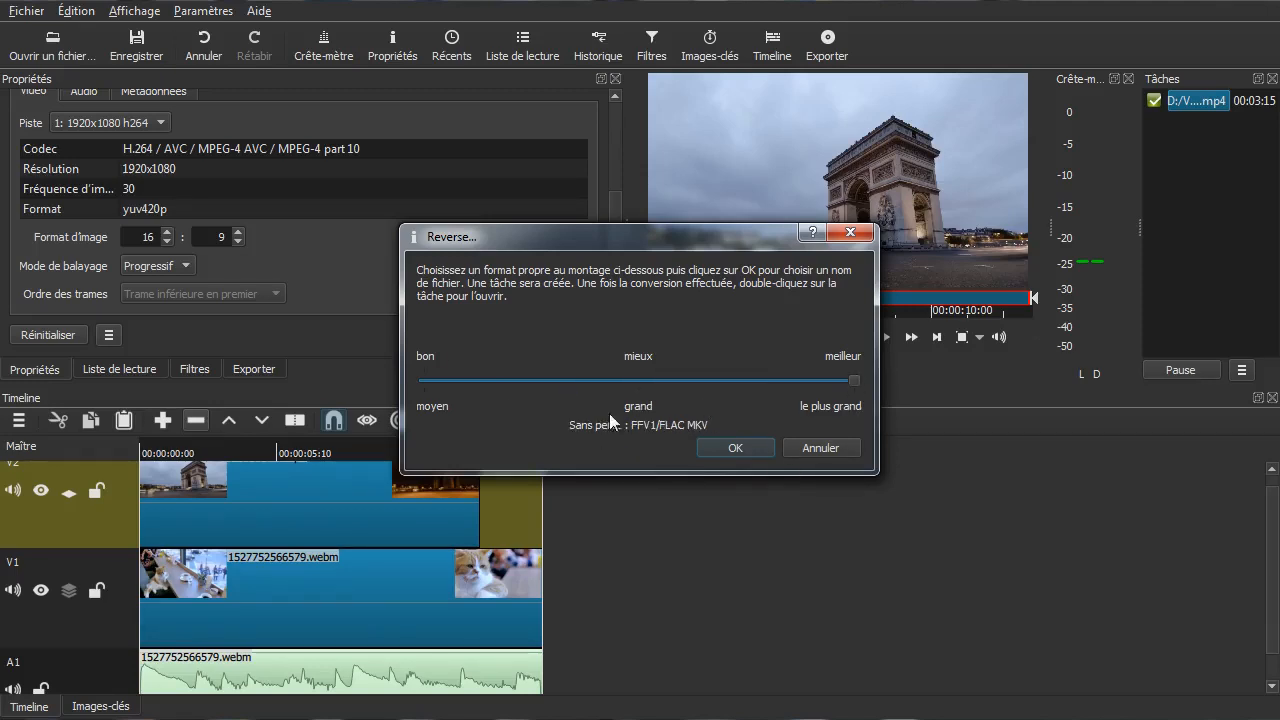
left_click_drag(856, 381, 603, 374)
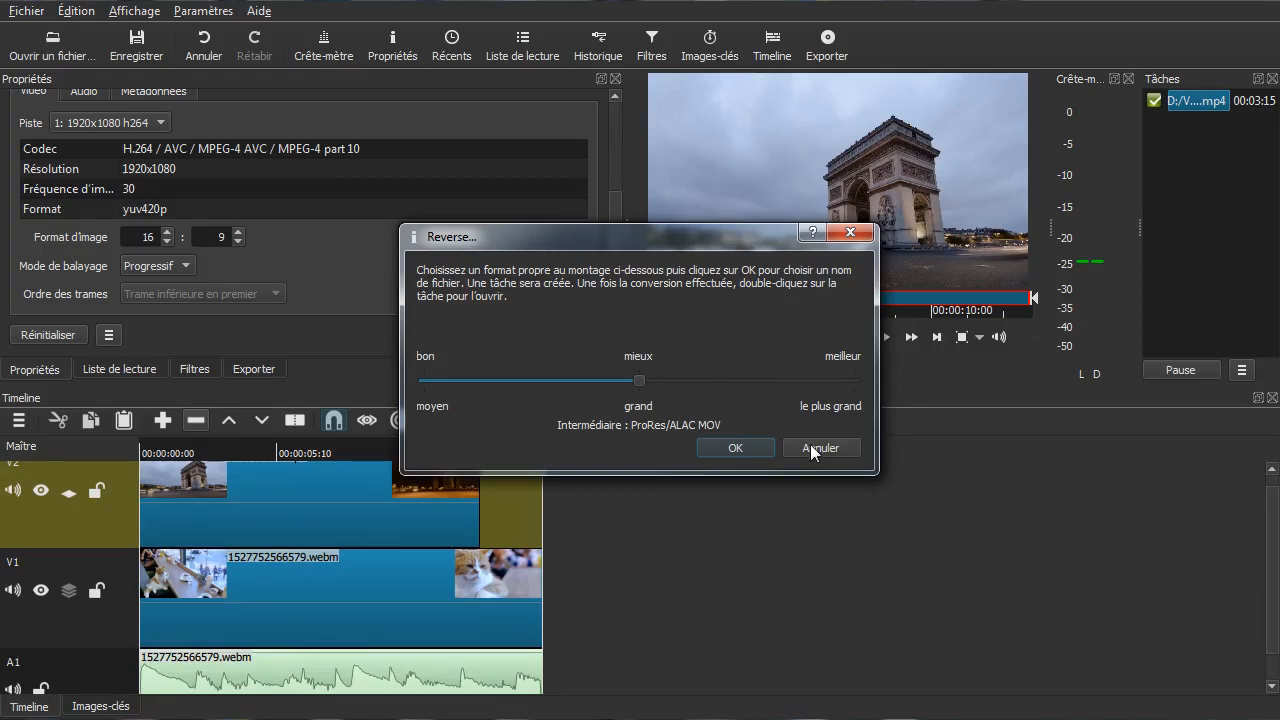
left_click_drag(633, 382, 427, 385)
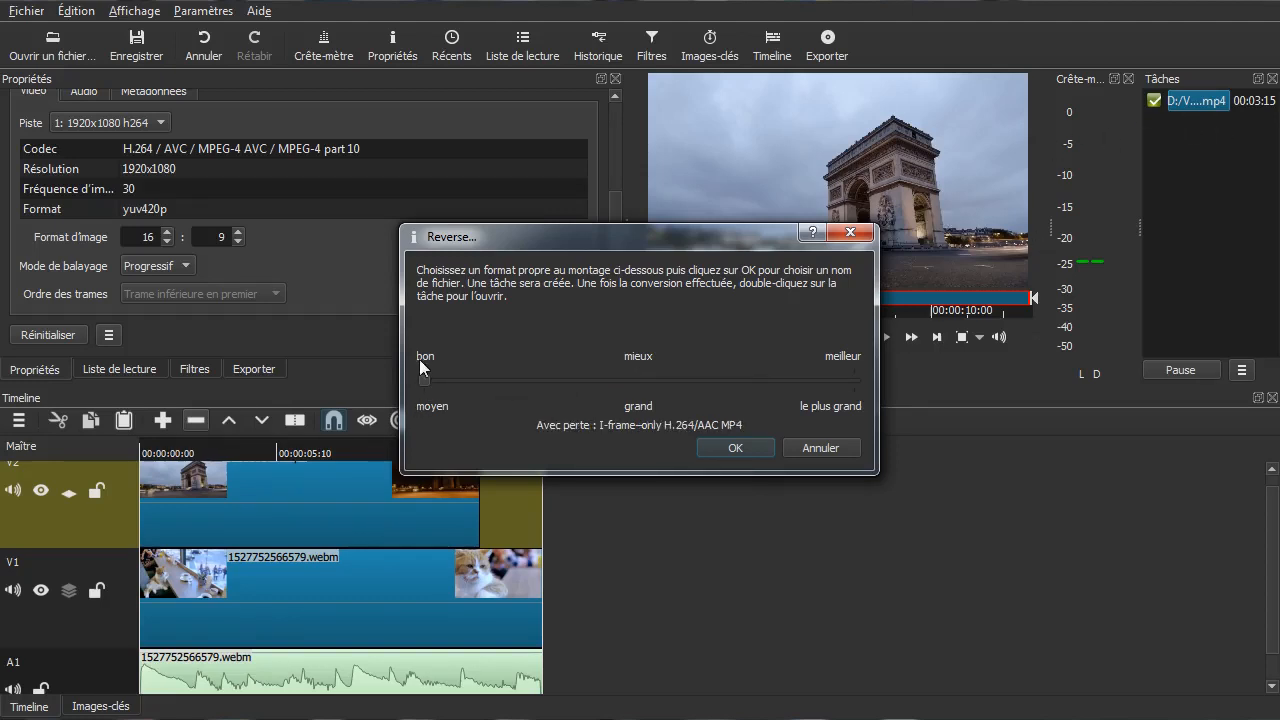
left_click(843, 447)
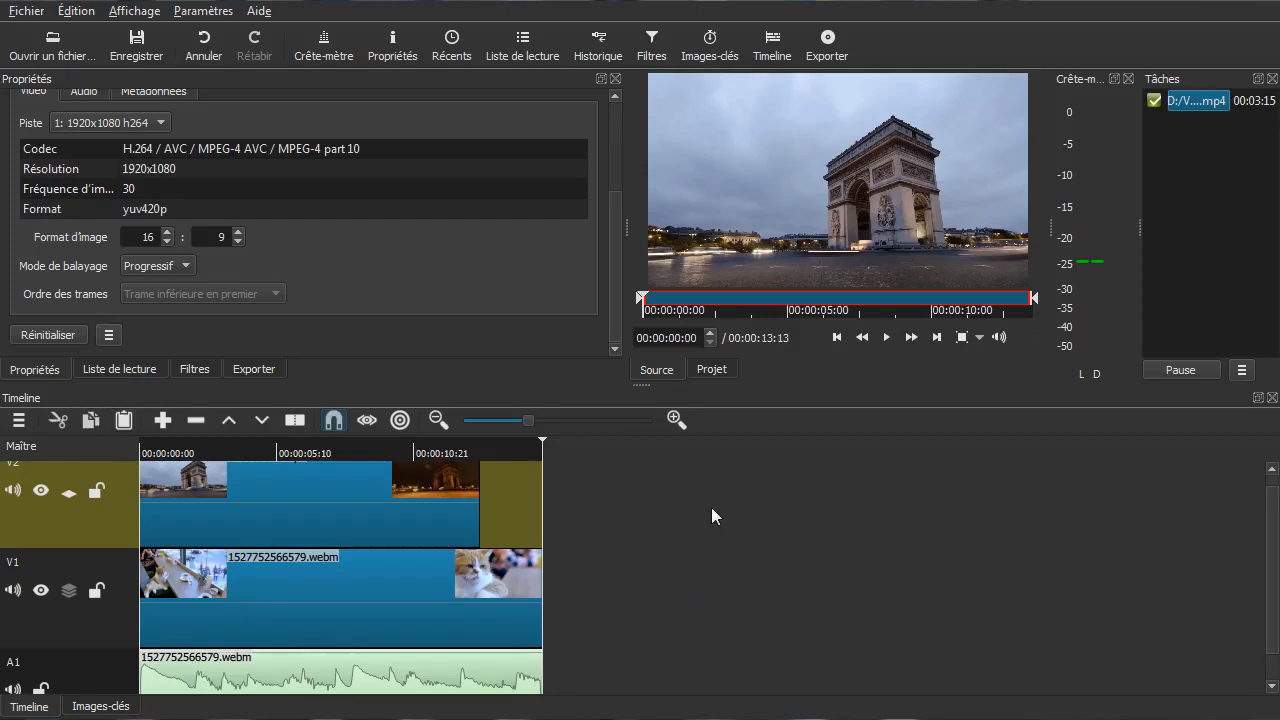
left_click_drag(614, 248, 625, 106)
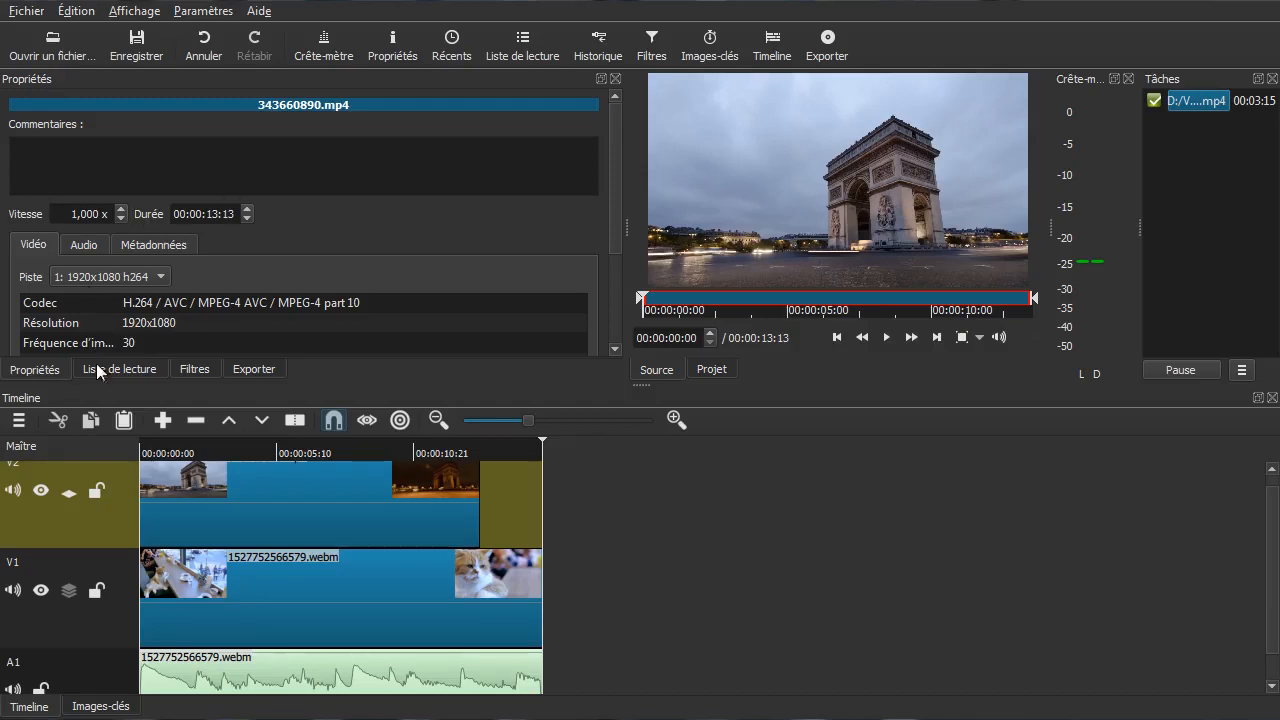
Step: Add the Taille et Position filter to the 343660890.mp4 clip on track V2
left_click(187, 369)
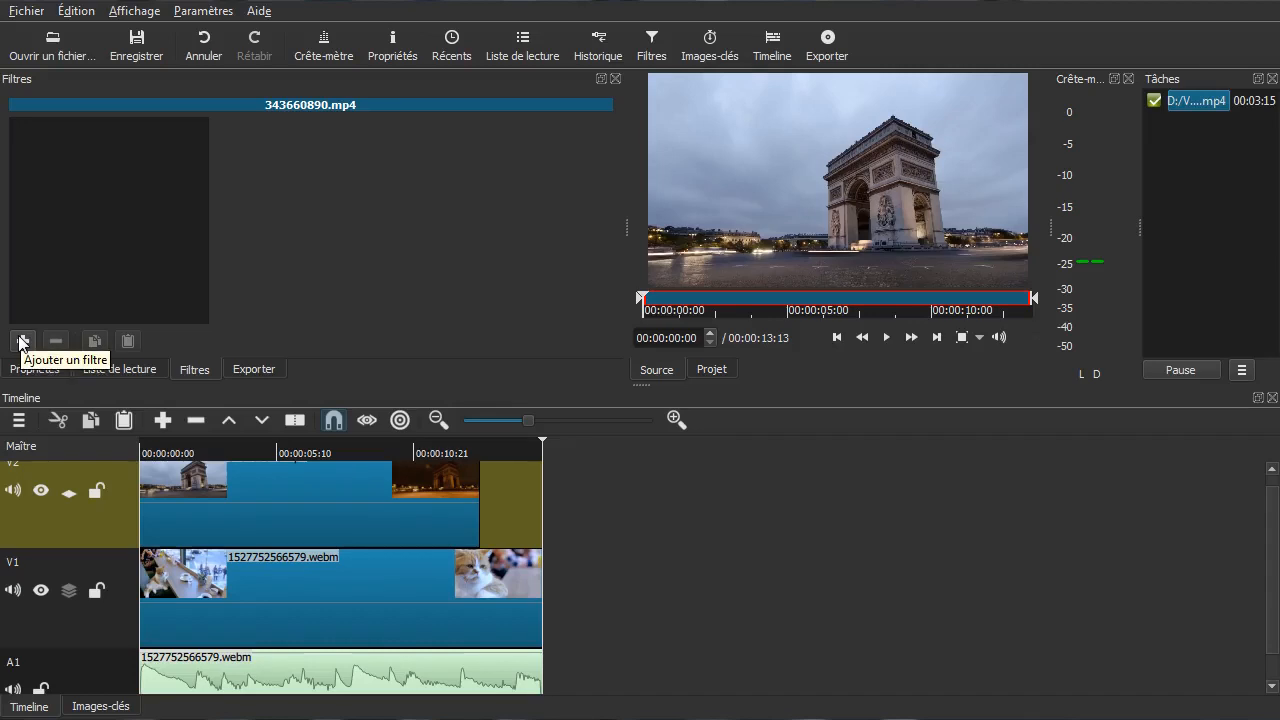
left_click(232, 482)
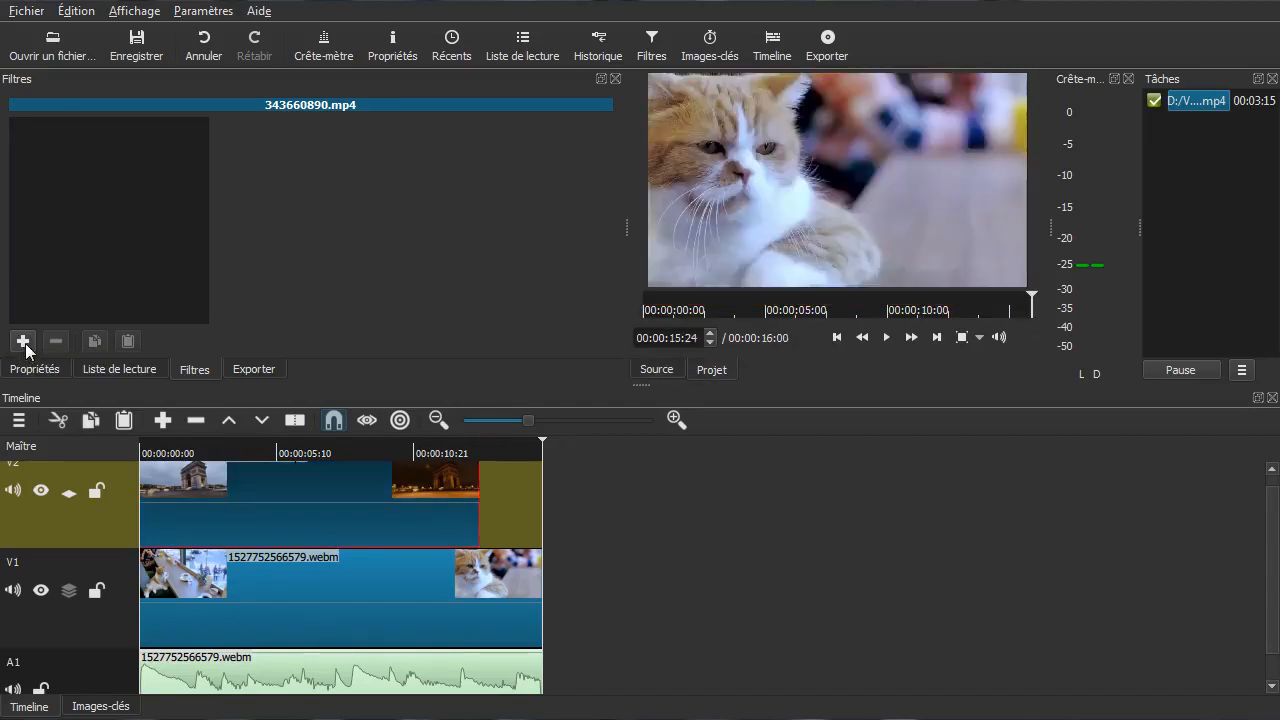
left_click(22, 341)
scroll(274, 266, "down", 5)
scroll(274, 266, "down", 7)
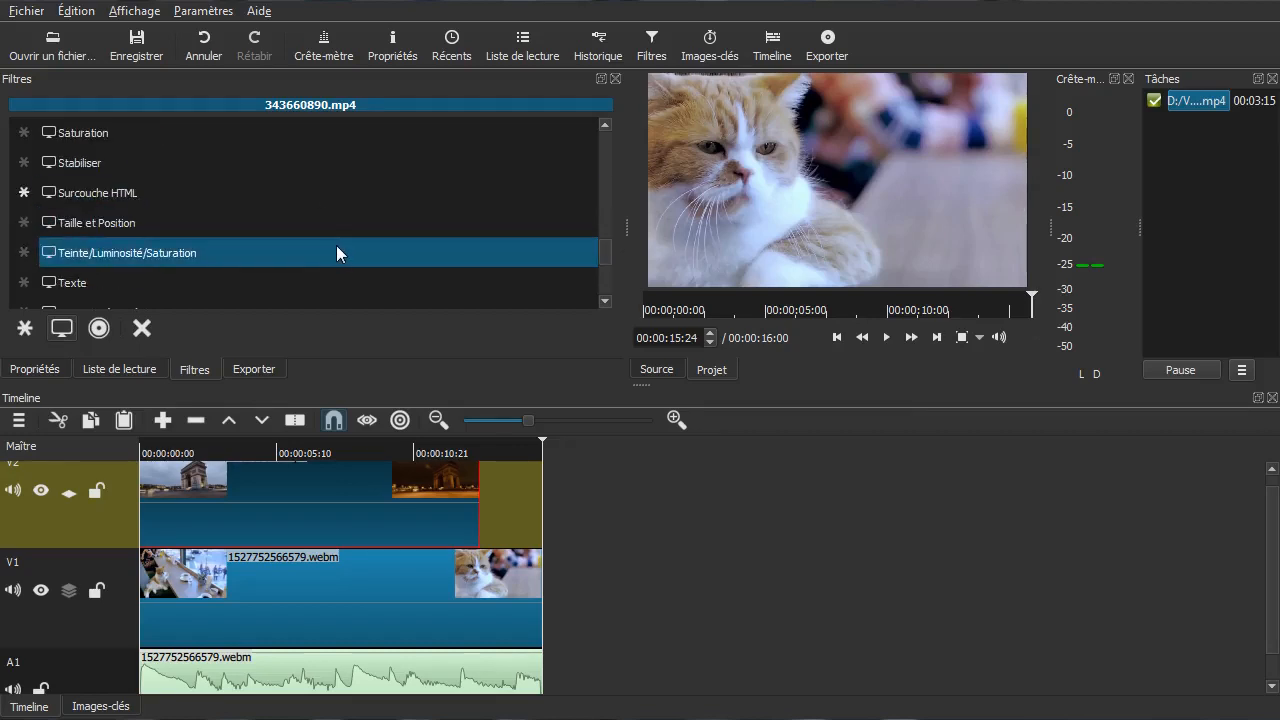
scroll(331, 248, "down", 2)
scroll(328, 237, "up", 2)
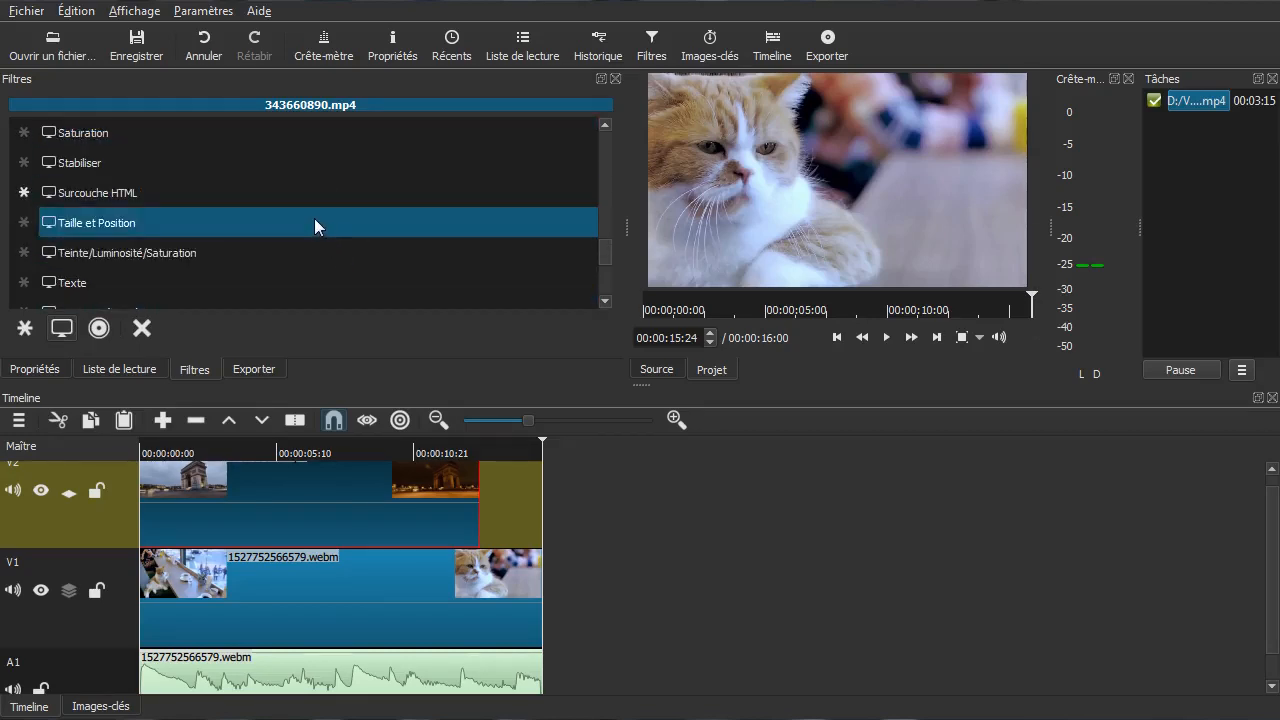
left_click(314, 222)
Step: Try the Top Left and Top Right presets on the Taille et Position filter
left_click(526, 129)
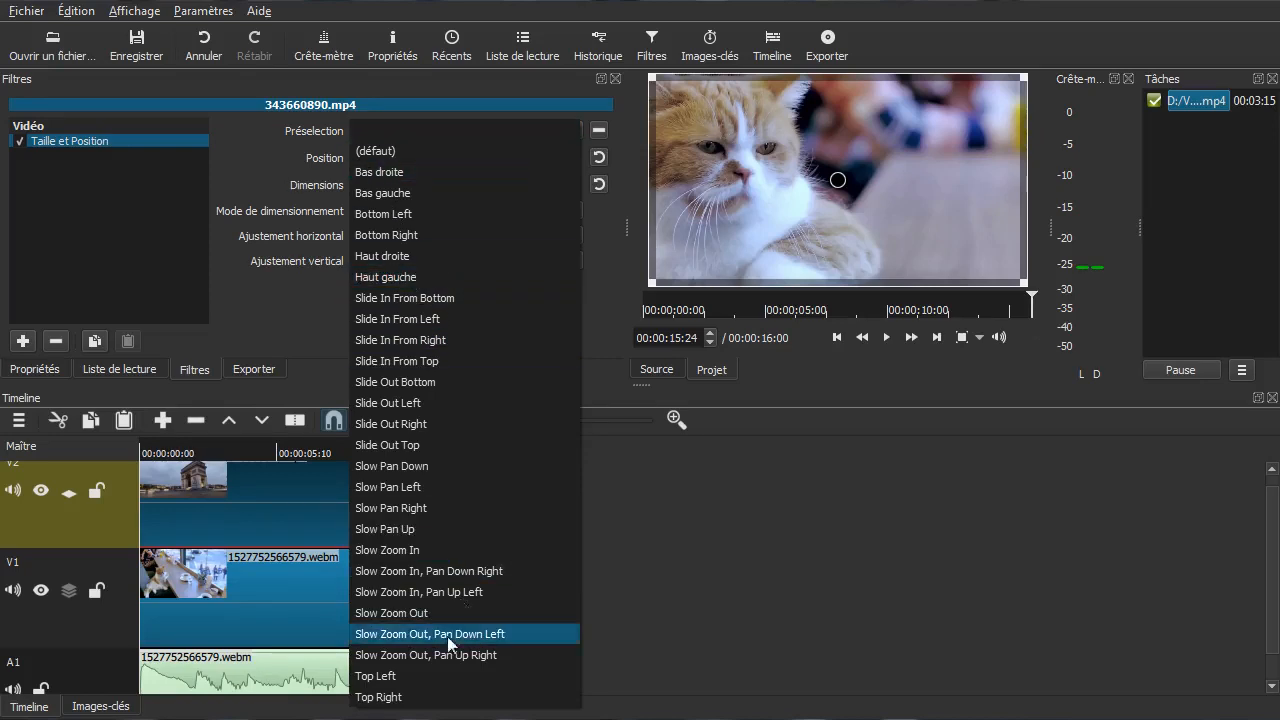
left_click(424, 680)
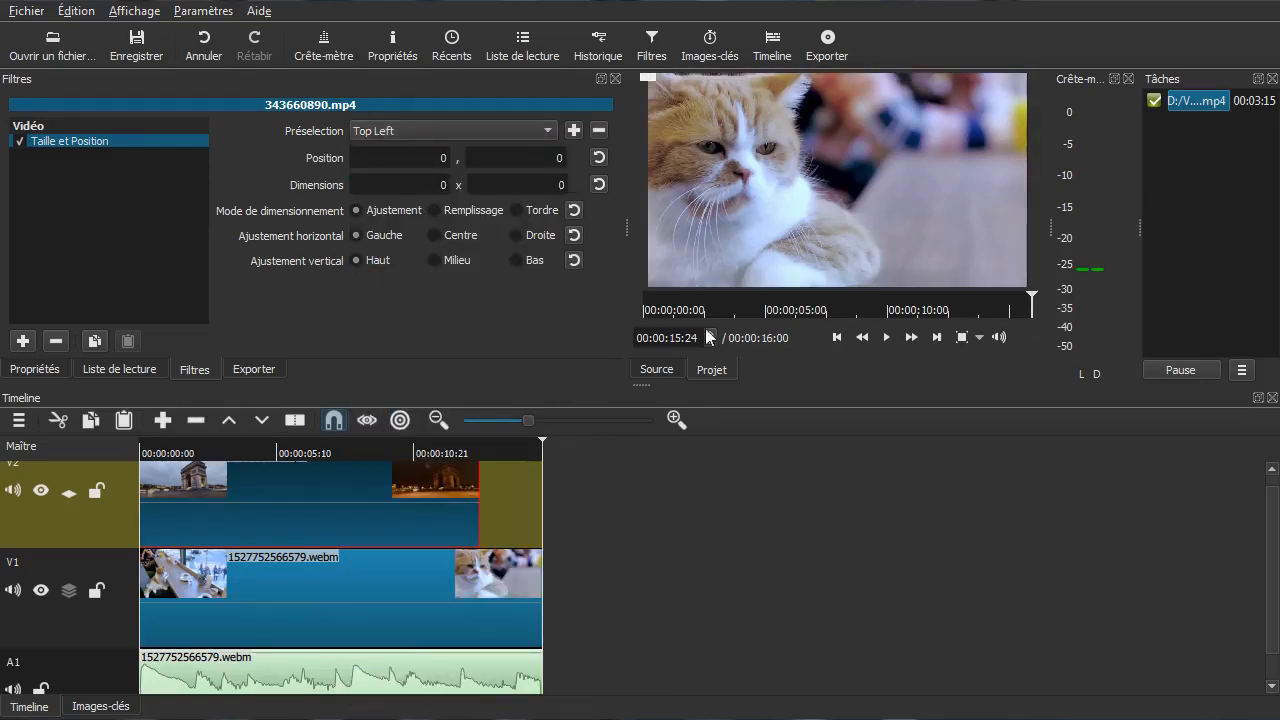
left_click(397, 130)
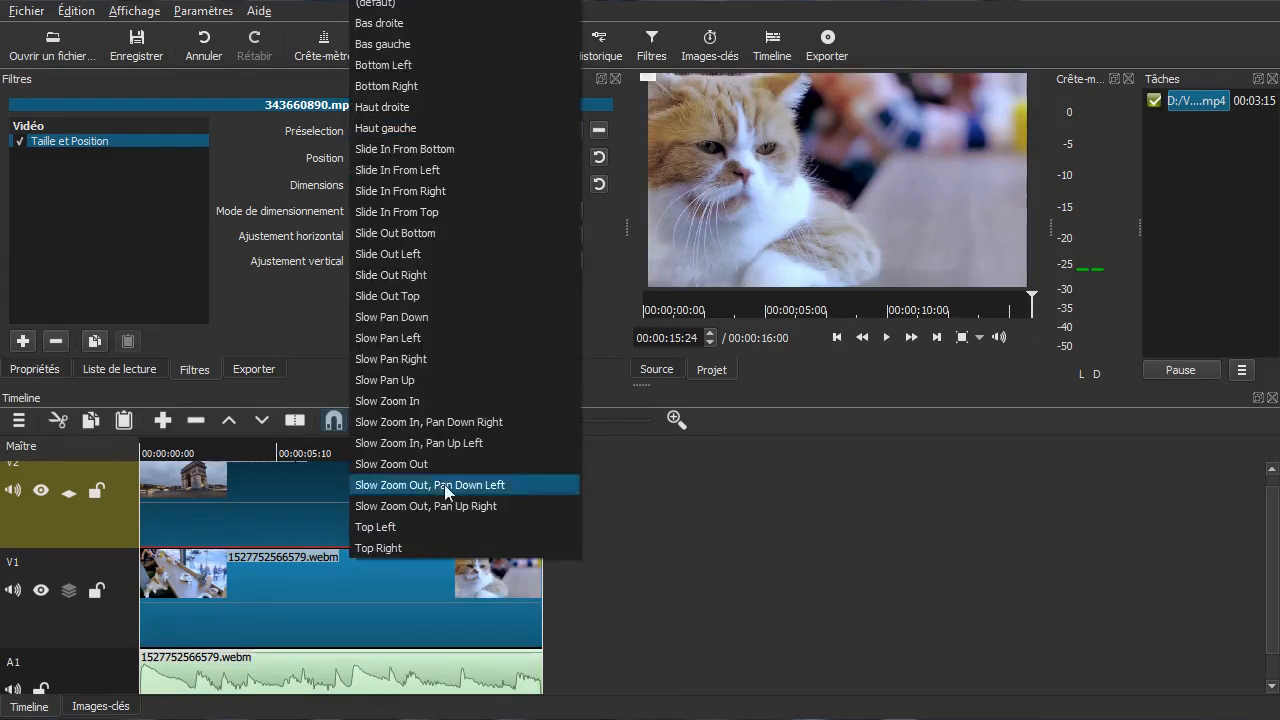
left_click(388, 550)
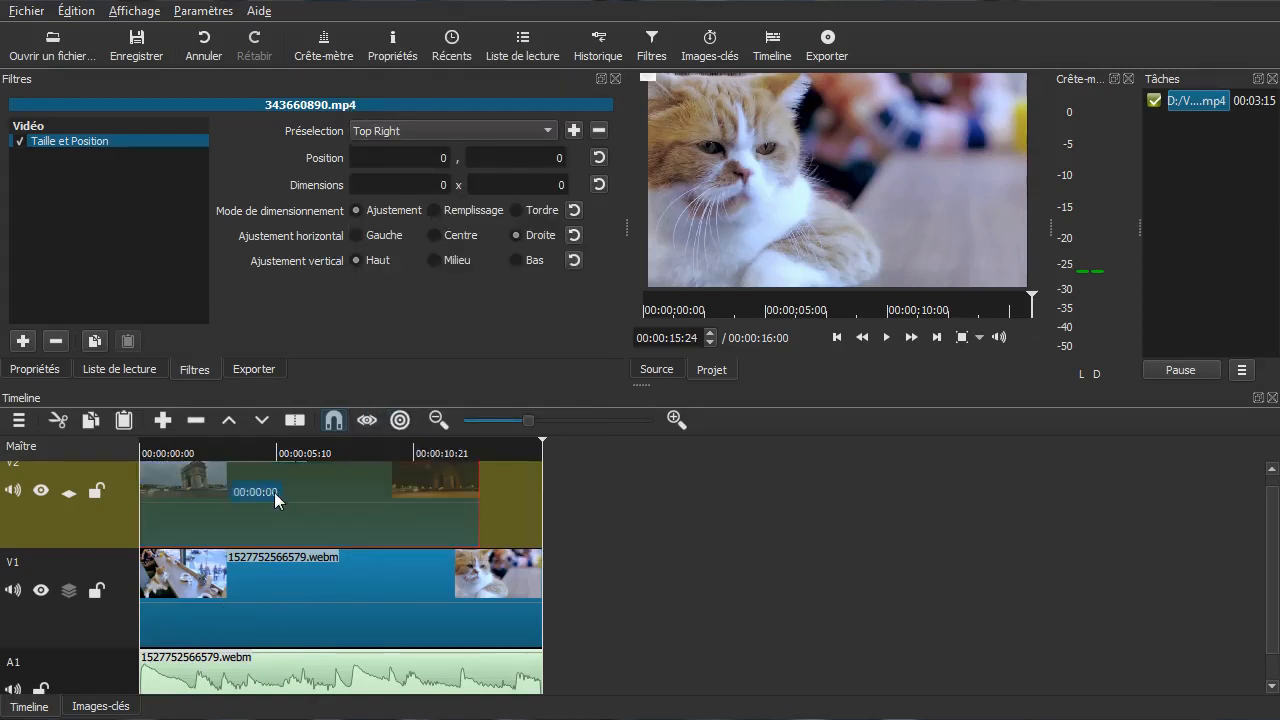
Step: Move the playhead to 00:00:06:21 and try the Haut gauche preset on the Taille et Position filter
left_click(367, 448)
left_click(312, 452)
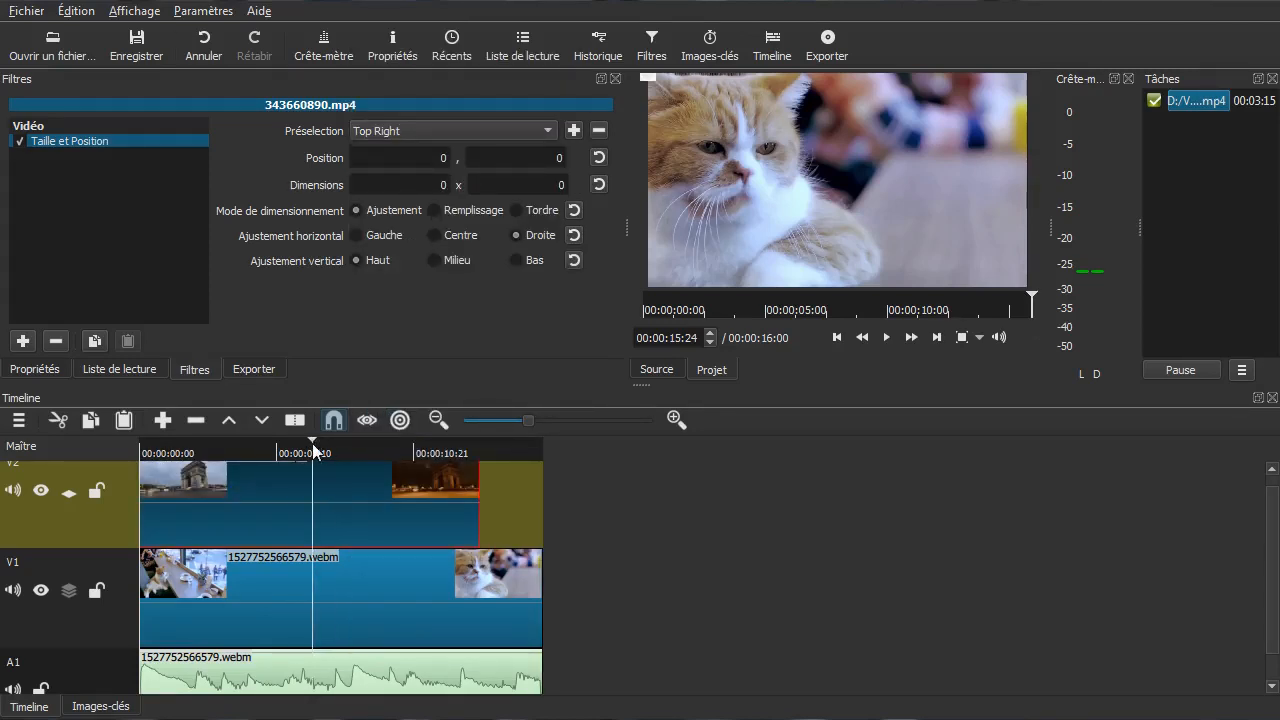
scroll(458, 135, "up", 20)
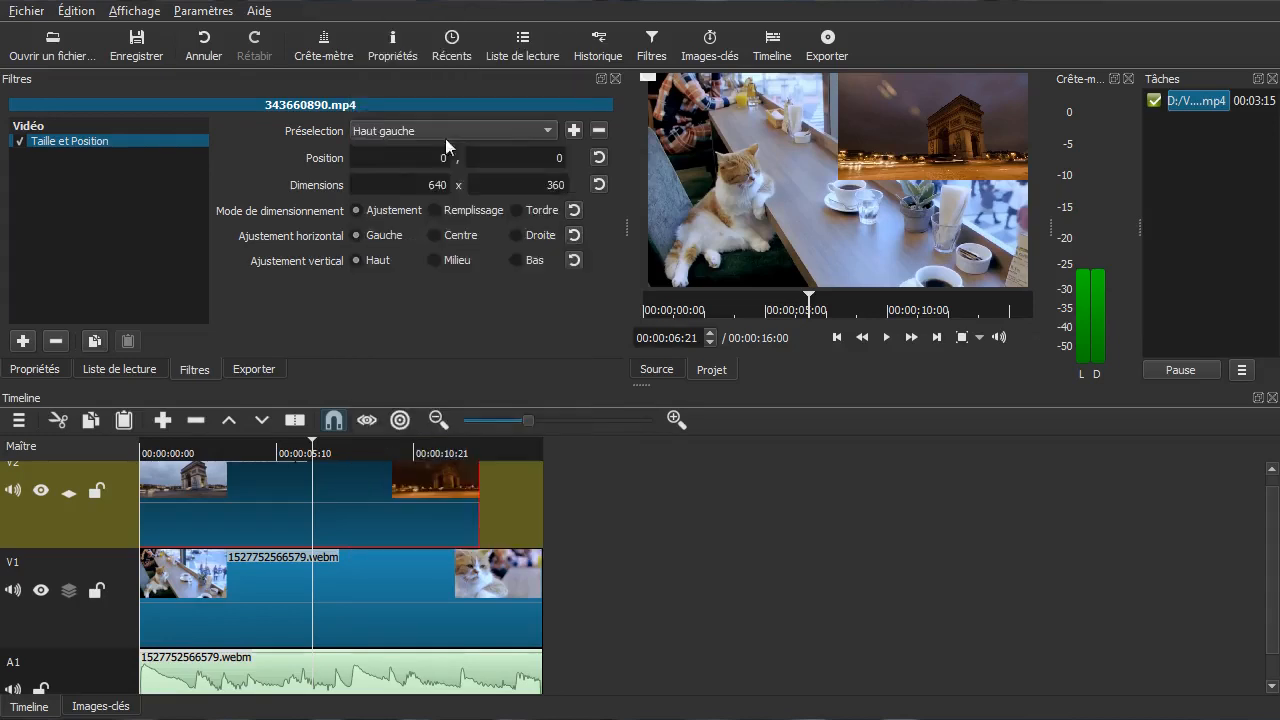
Step: Try the Slide Out Top and Slow Zoom In, Pan Up Left presets, and remove the Taille et Position filter from 343660890.mp4
left_click(464, 133)
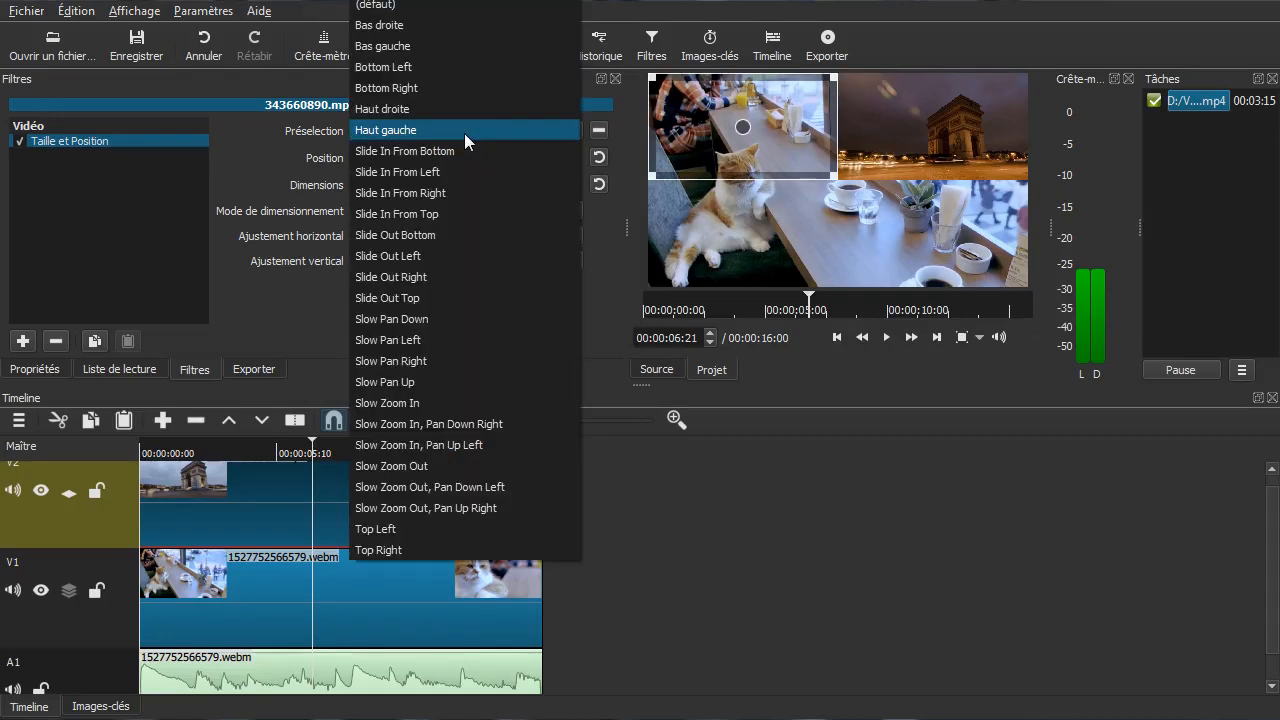
left_click(461, 291)
left_click(518, 138)
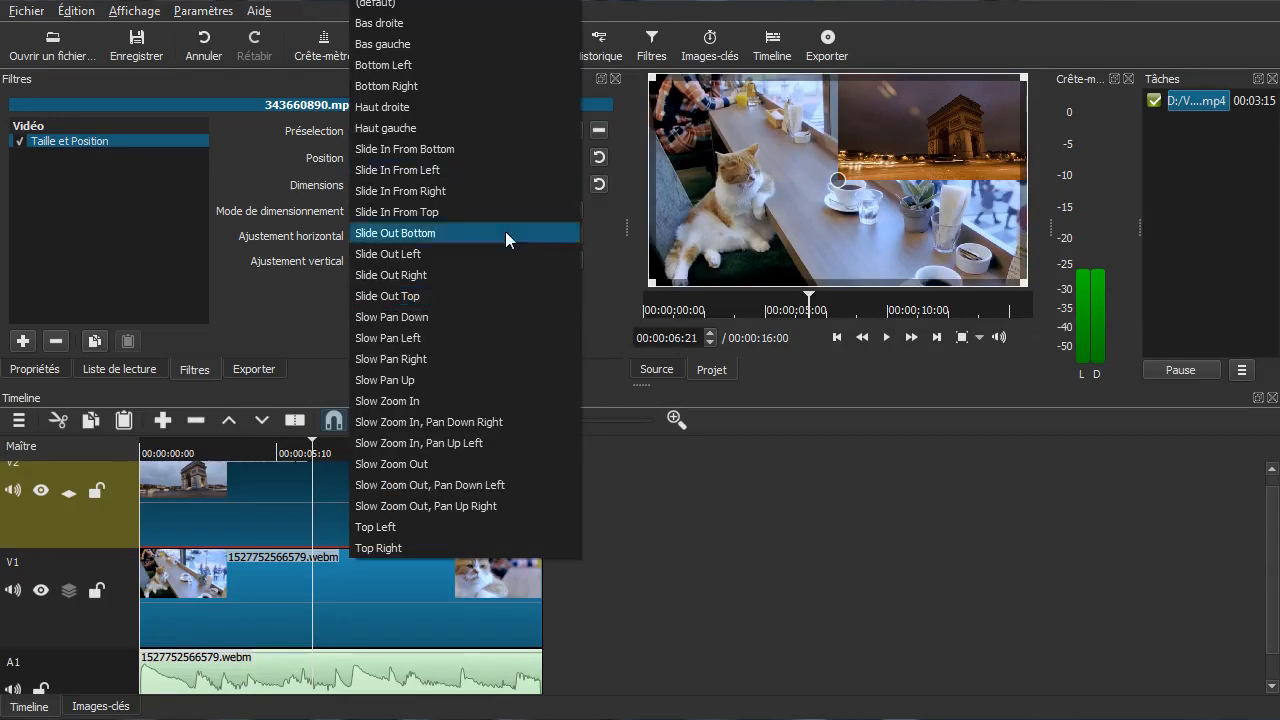
left_click(478, 443)
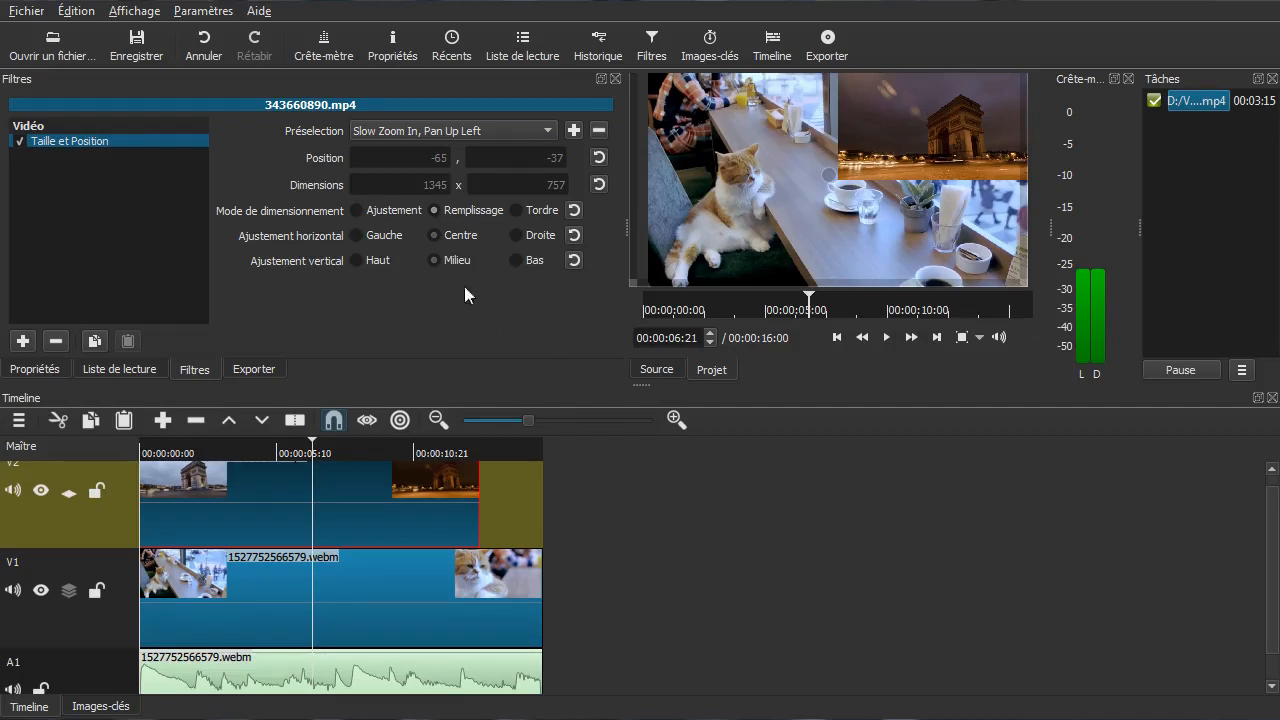
left_click(56, 341)
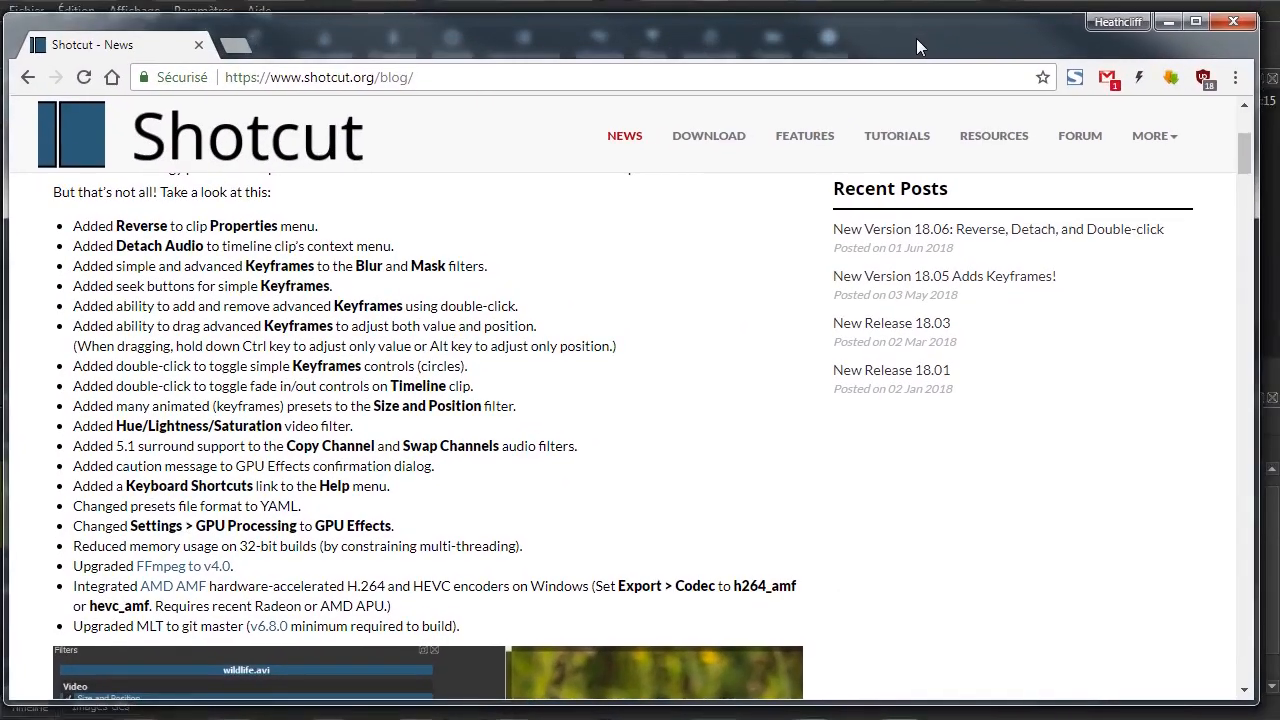
Step: Review the version 18.06 release notes on the Shotcut blog through the Size and Position presets screenshot, and return to the Shotcut editor
scroll(666, 369, "up", 1)
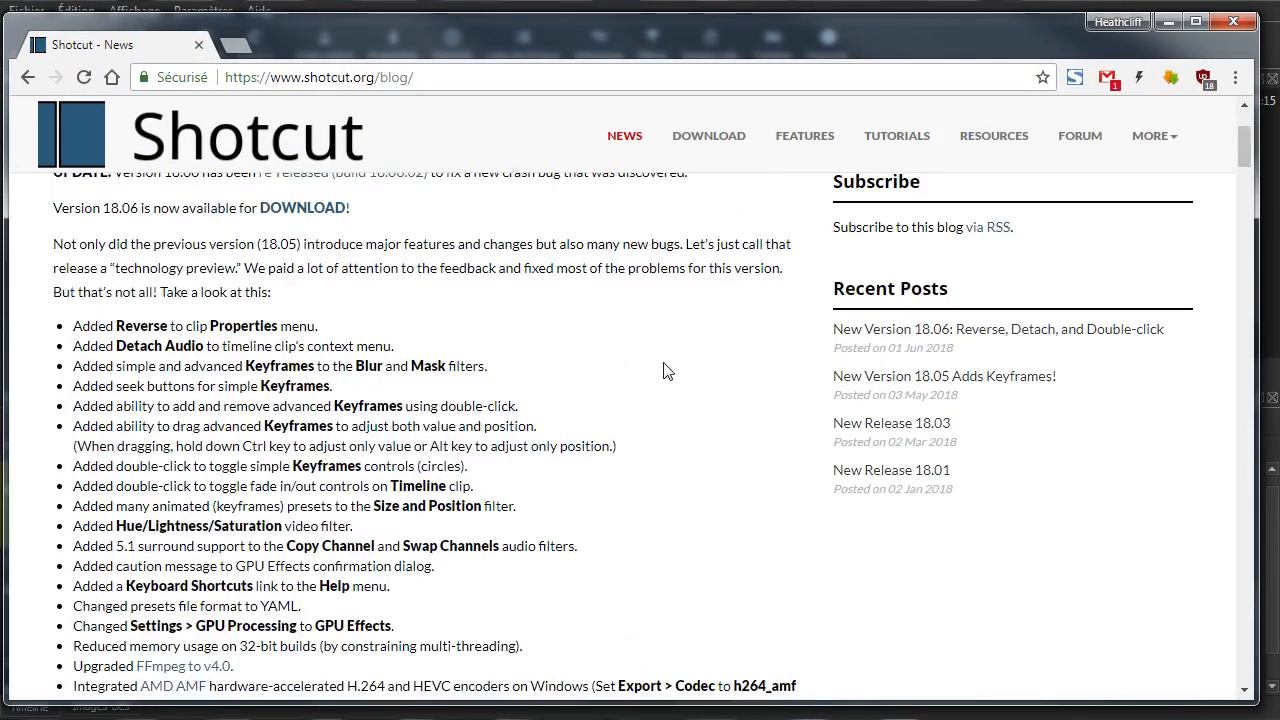
scroll(666, 371, "up", 2)
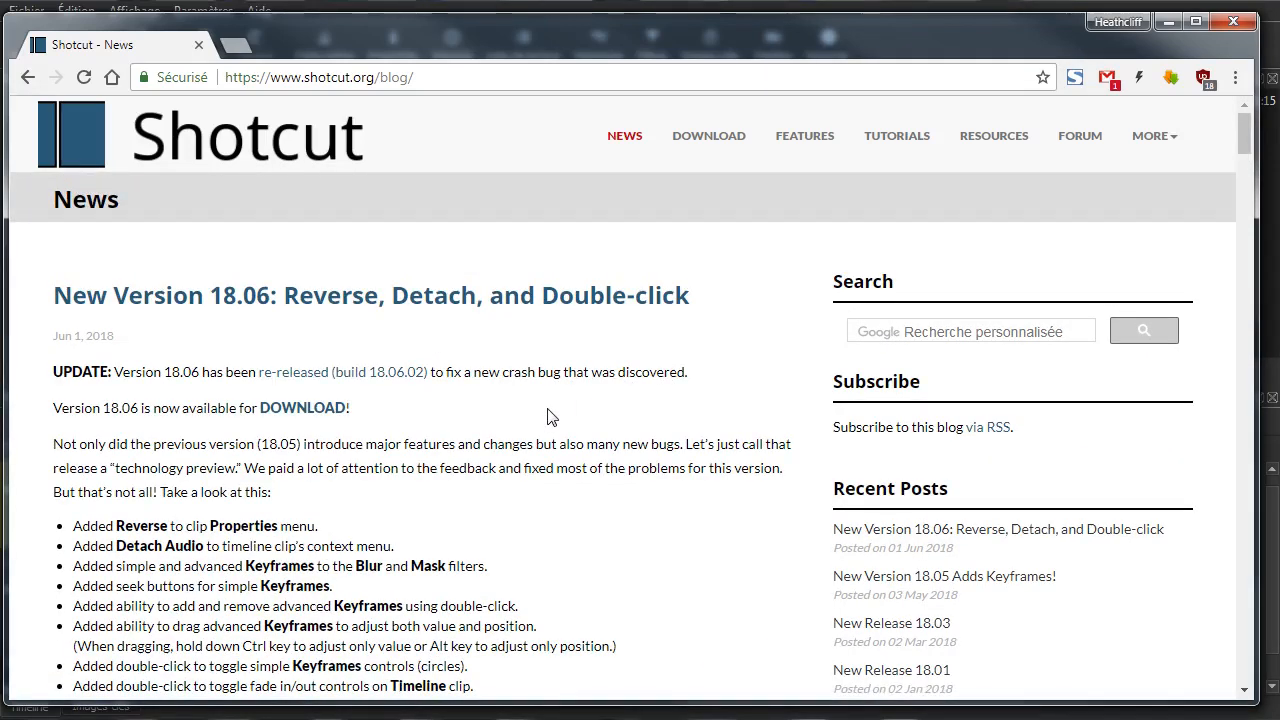
scroll(634, 466, "down", 2)
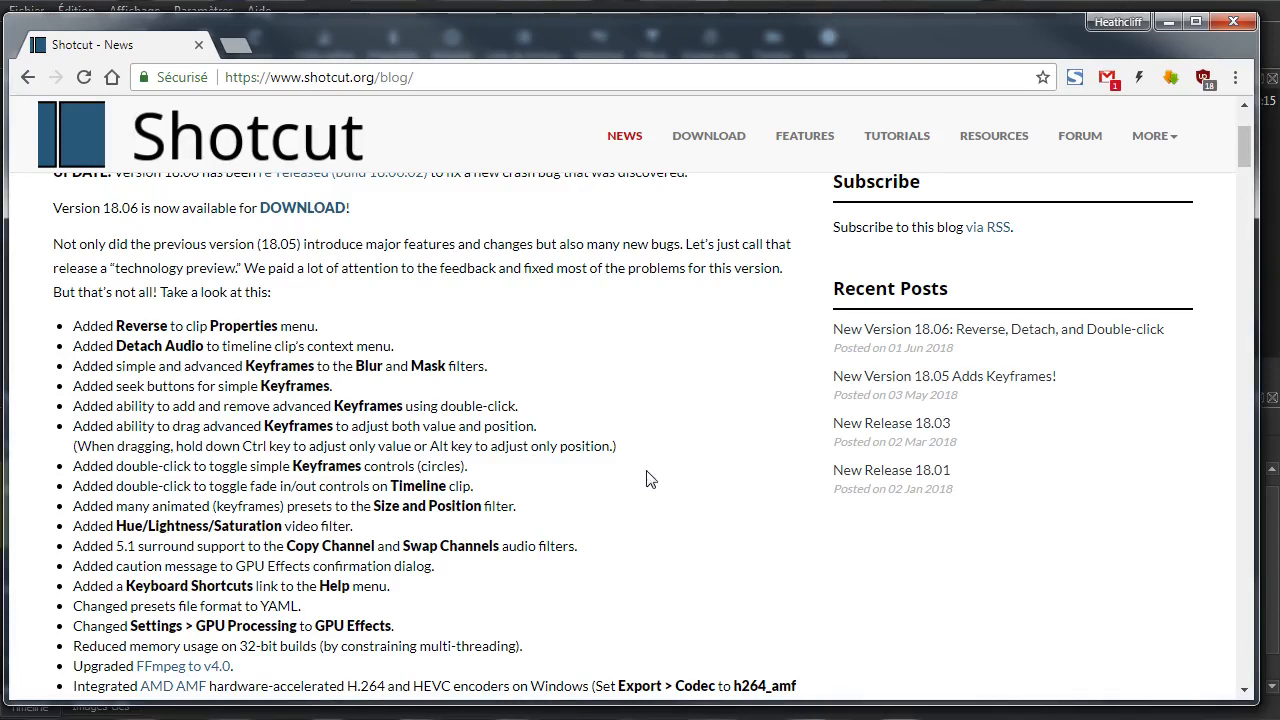
scroll(665, 466, "down", 1)
scroll(675, 467, "down", 4)
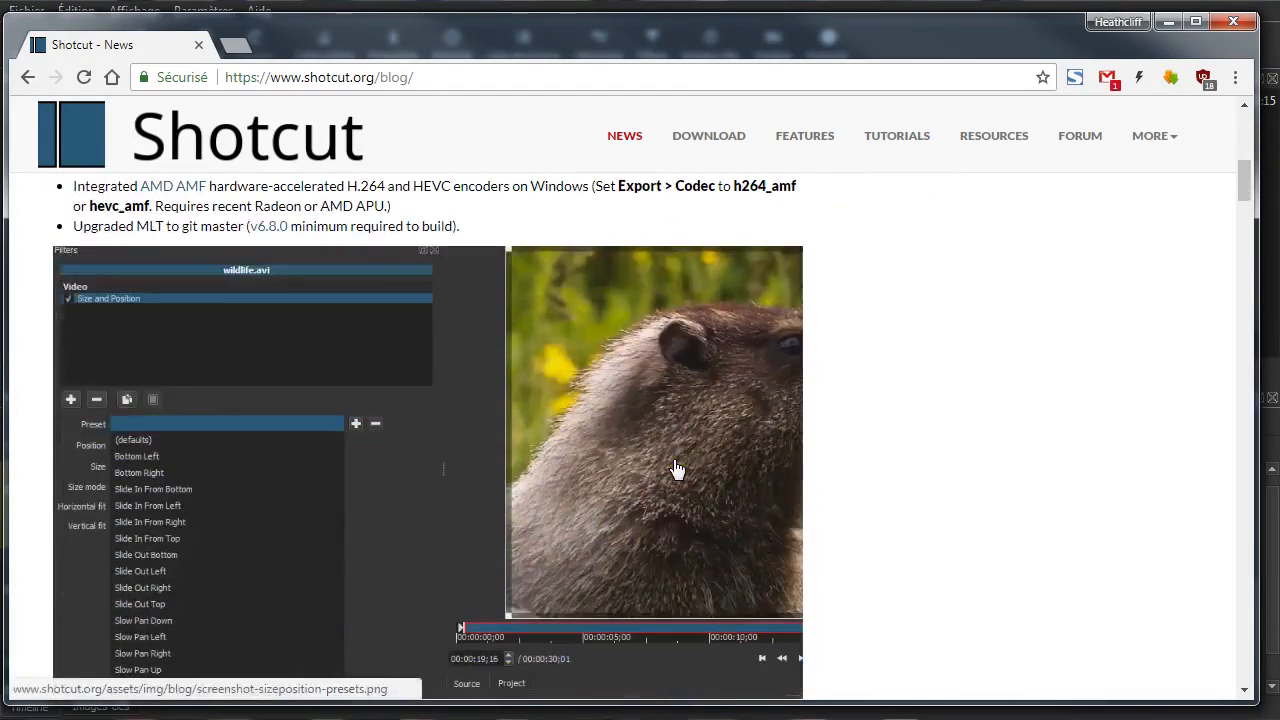
scroll(676, 468, "down", 1)
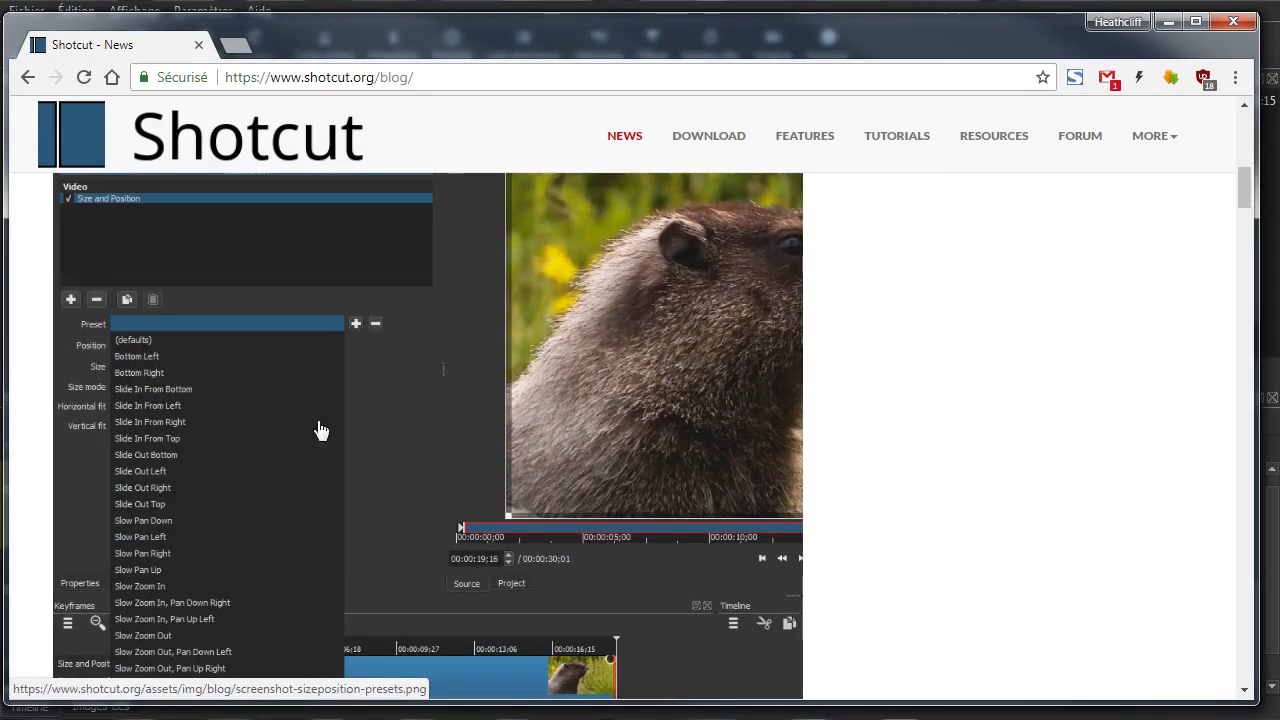
scroll(162, 480, "down", 1)
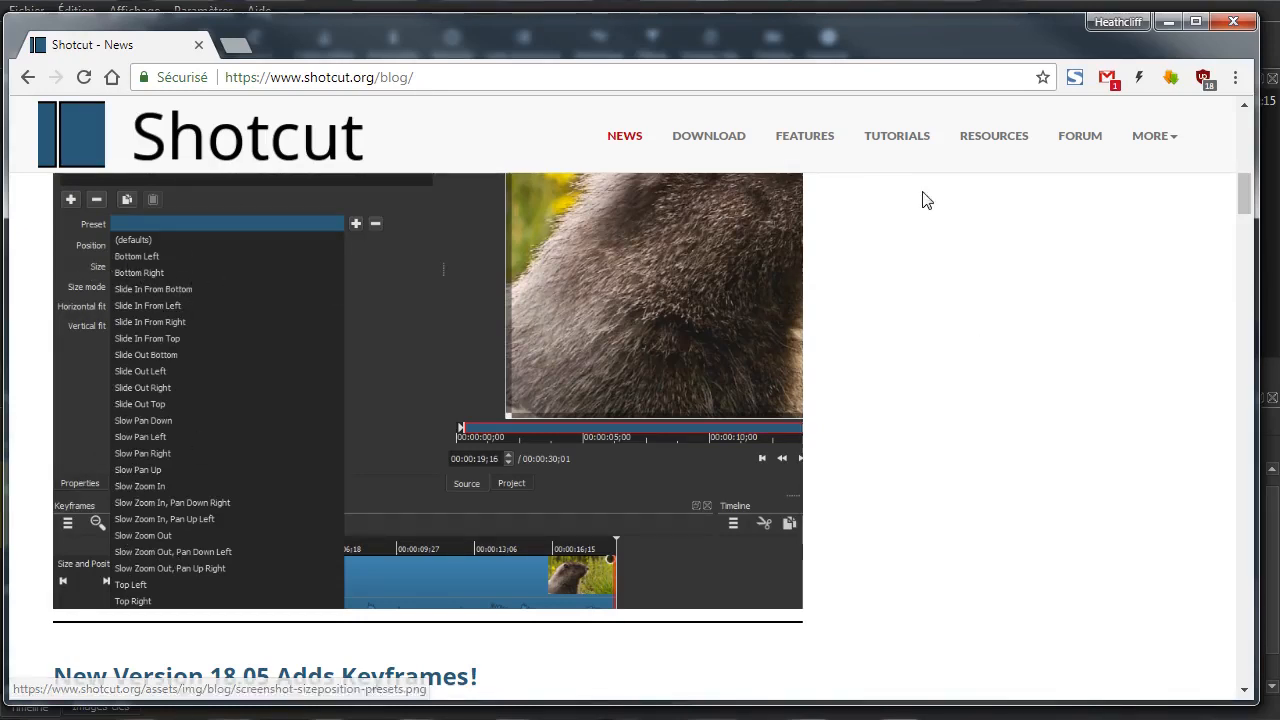
left_click(828, 8)
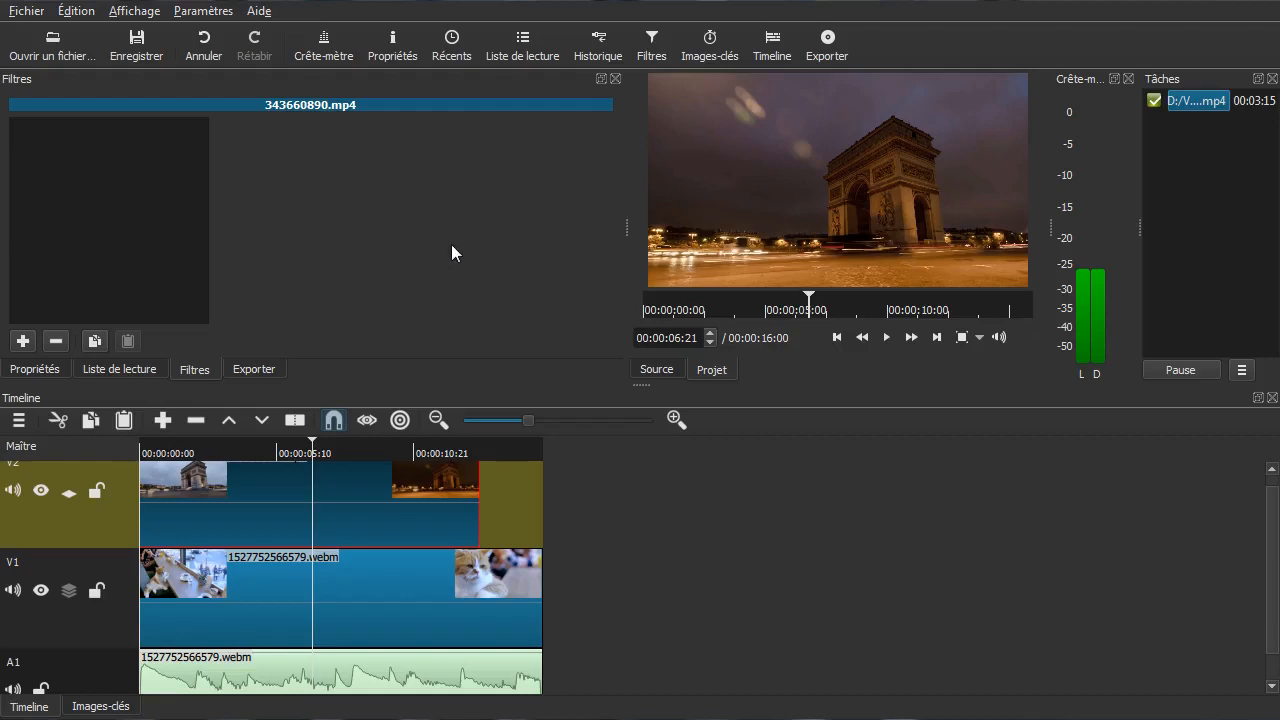